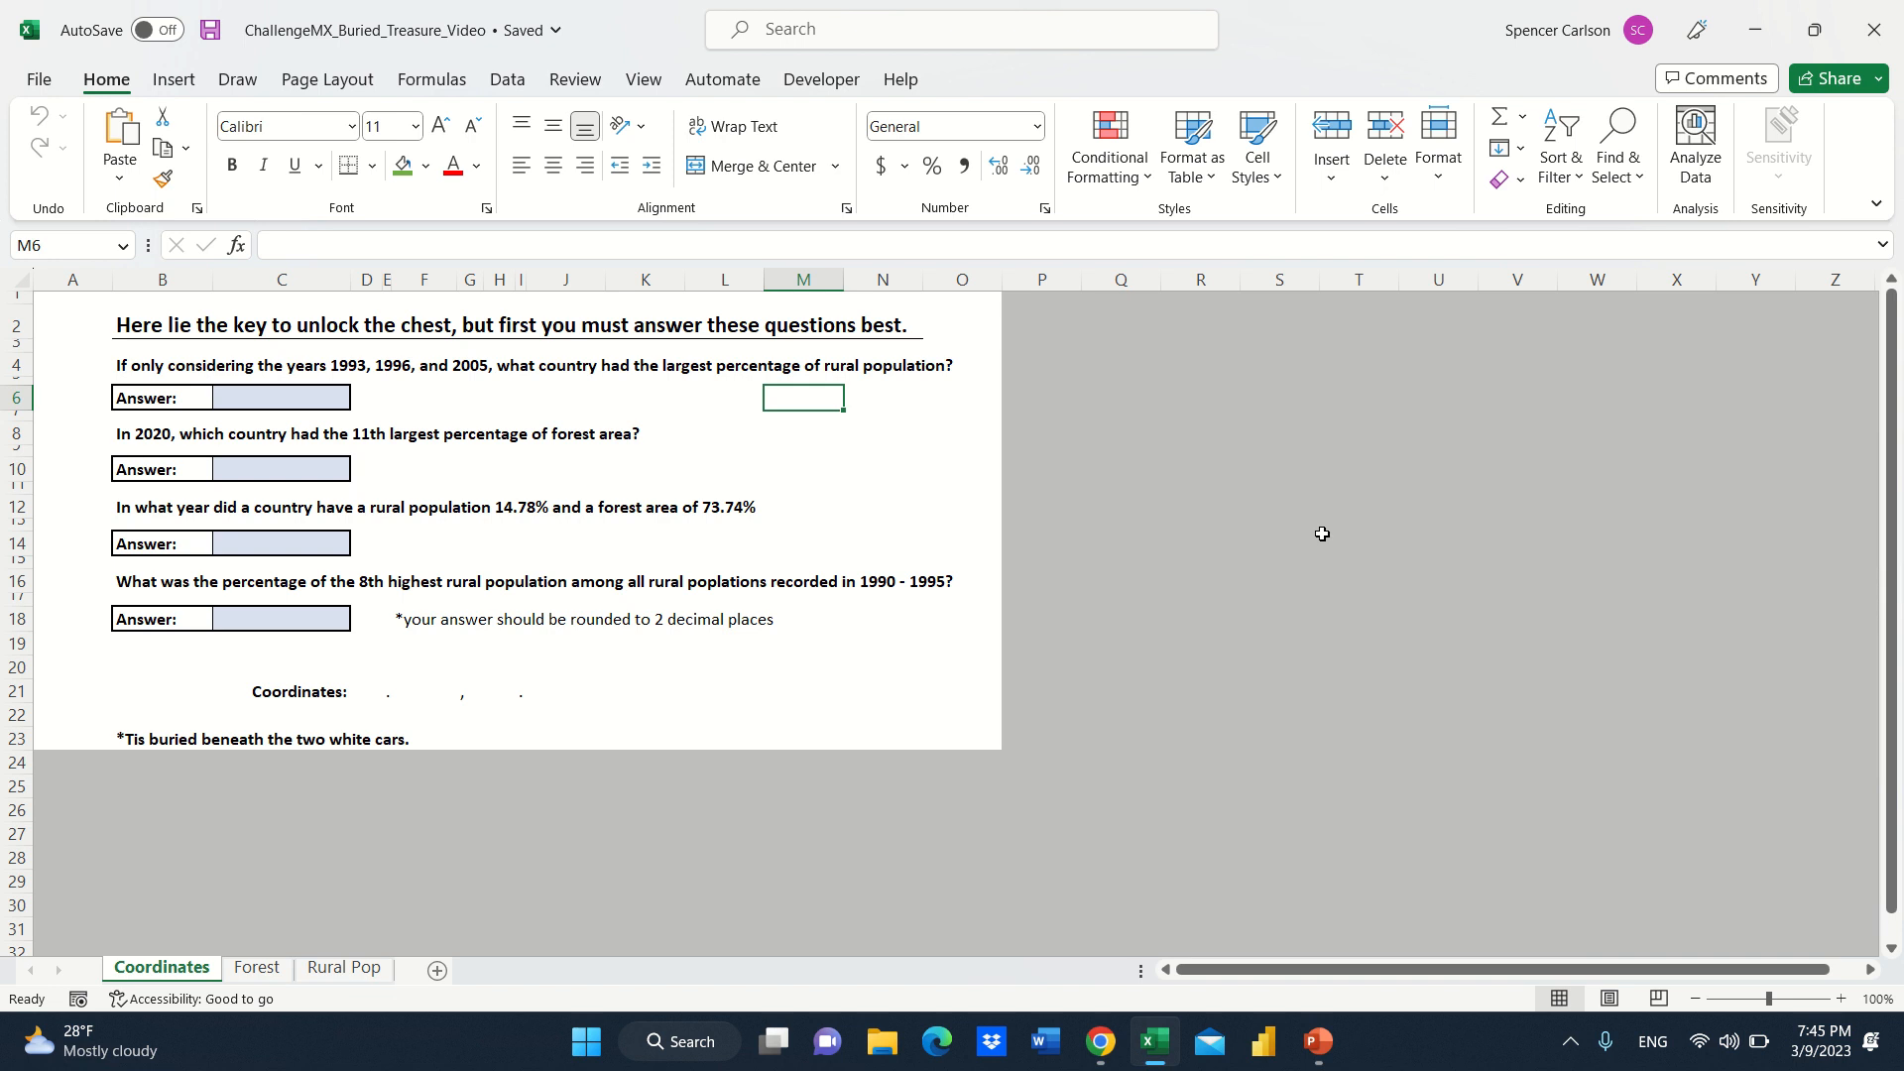
Look over the coordinates line on the Coordinates sheet and the data tables on the Forest and Rural Pop sheets.
left_click_drag(309, 691, 541, 688)
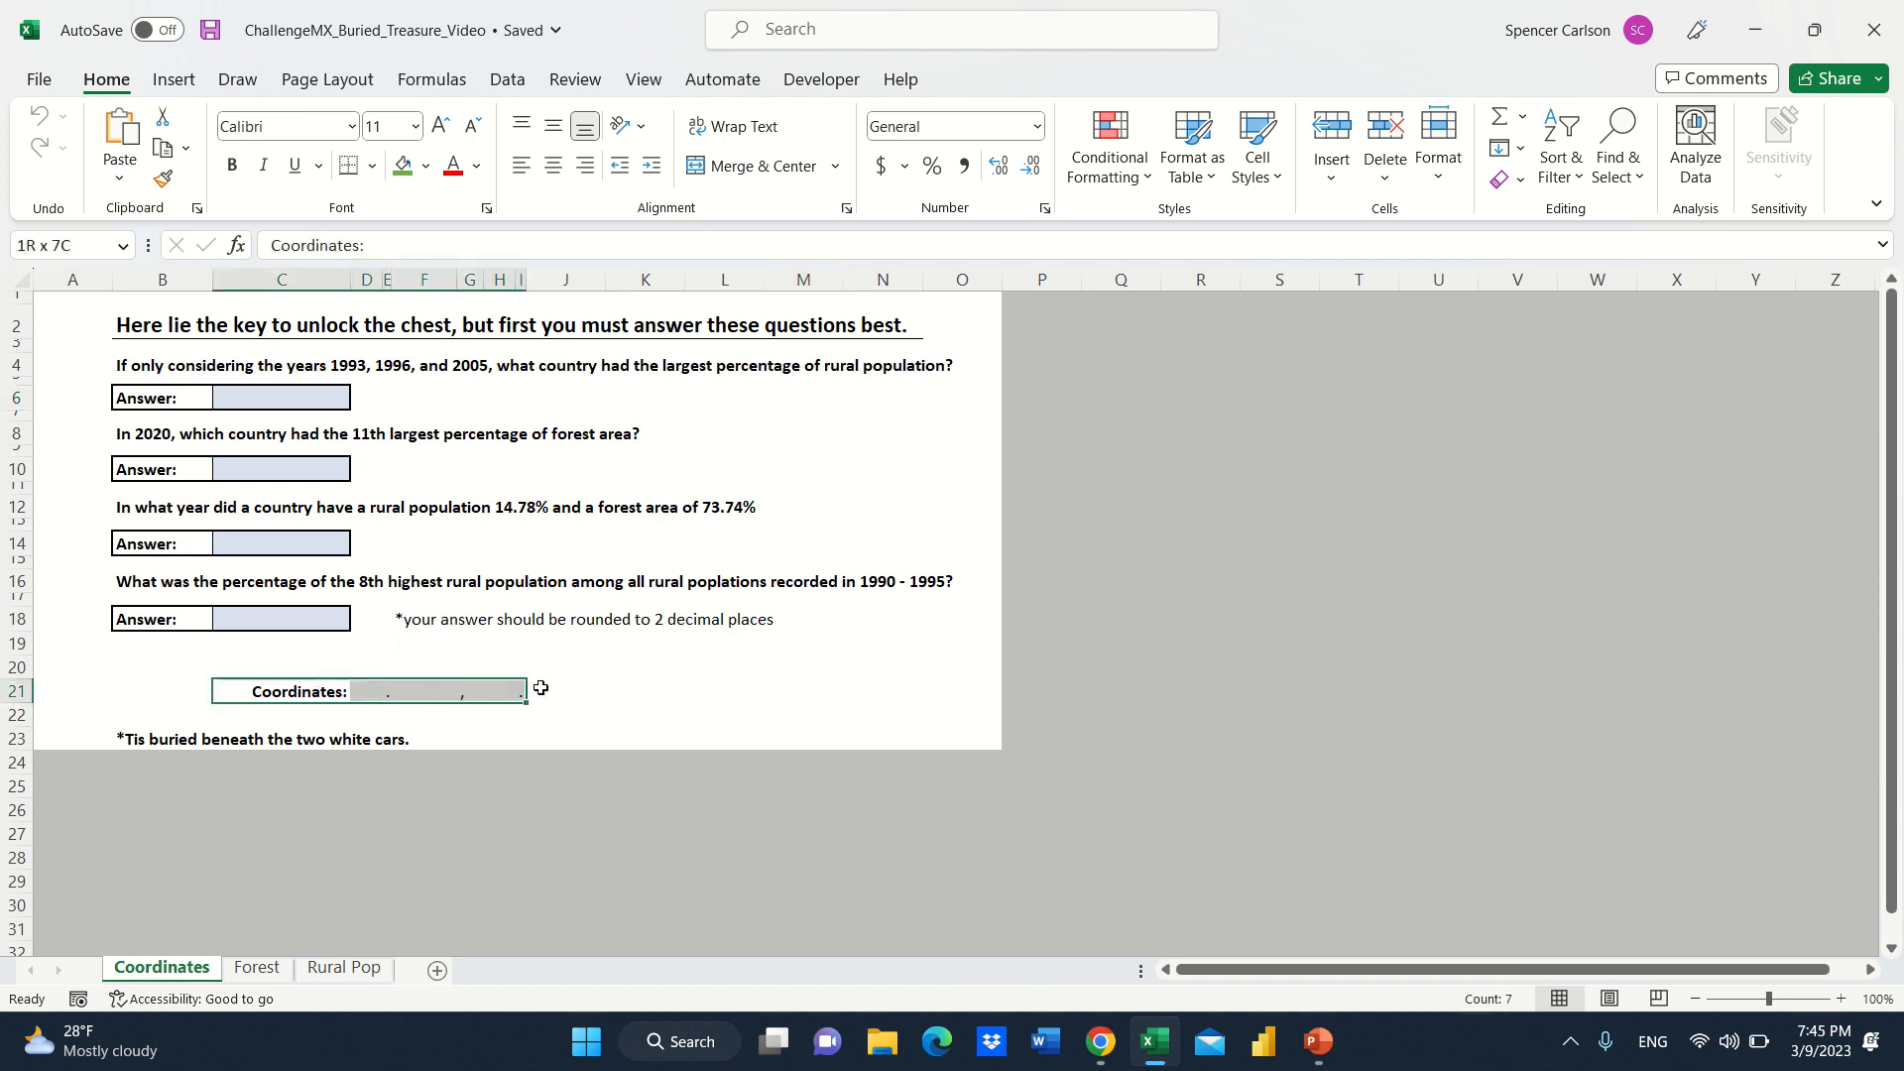
left_click(702, 667)
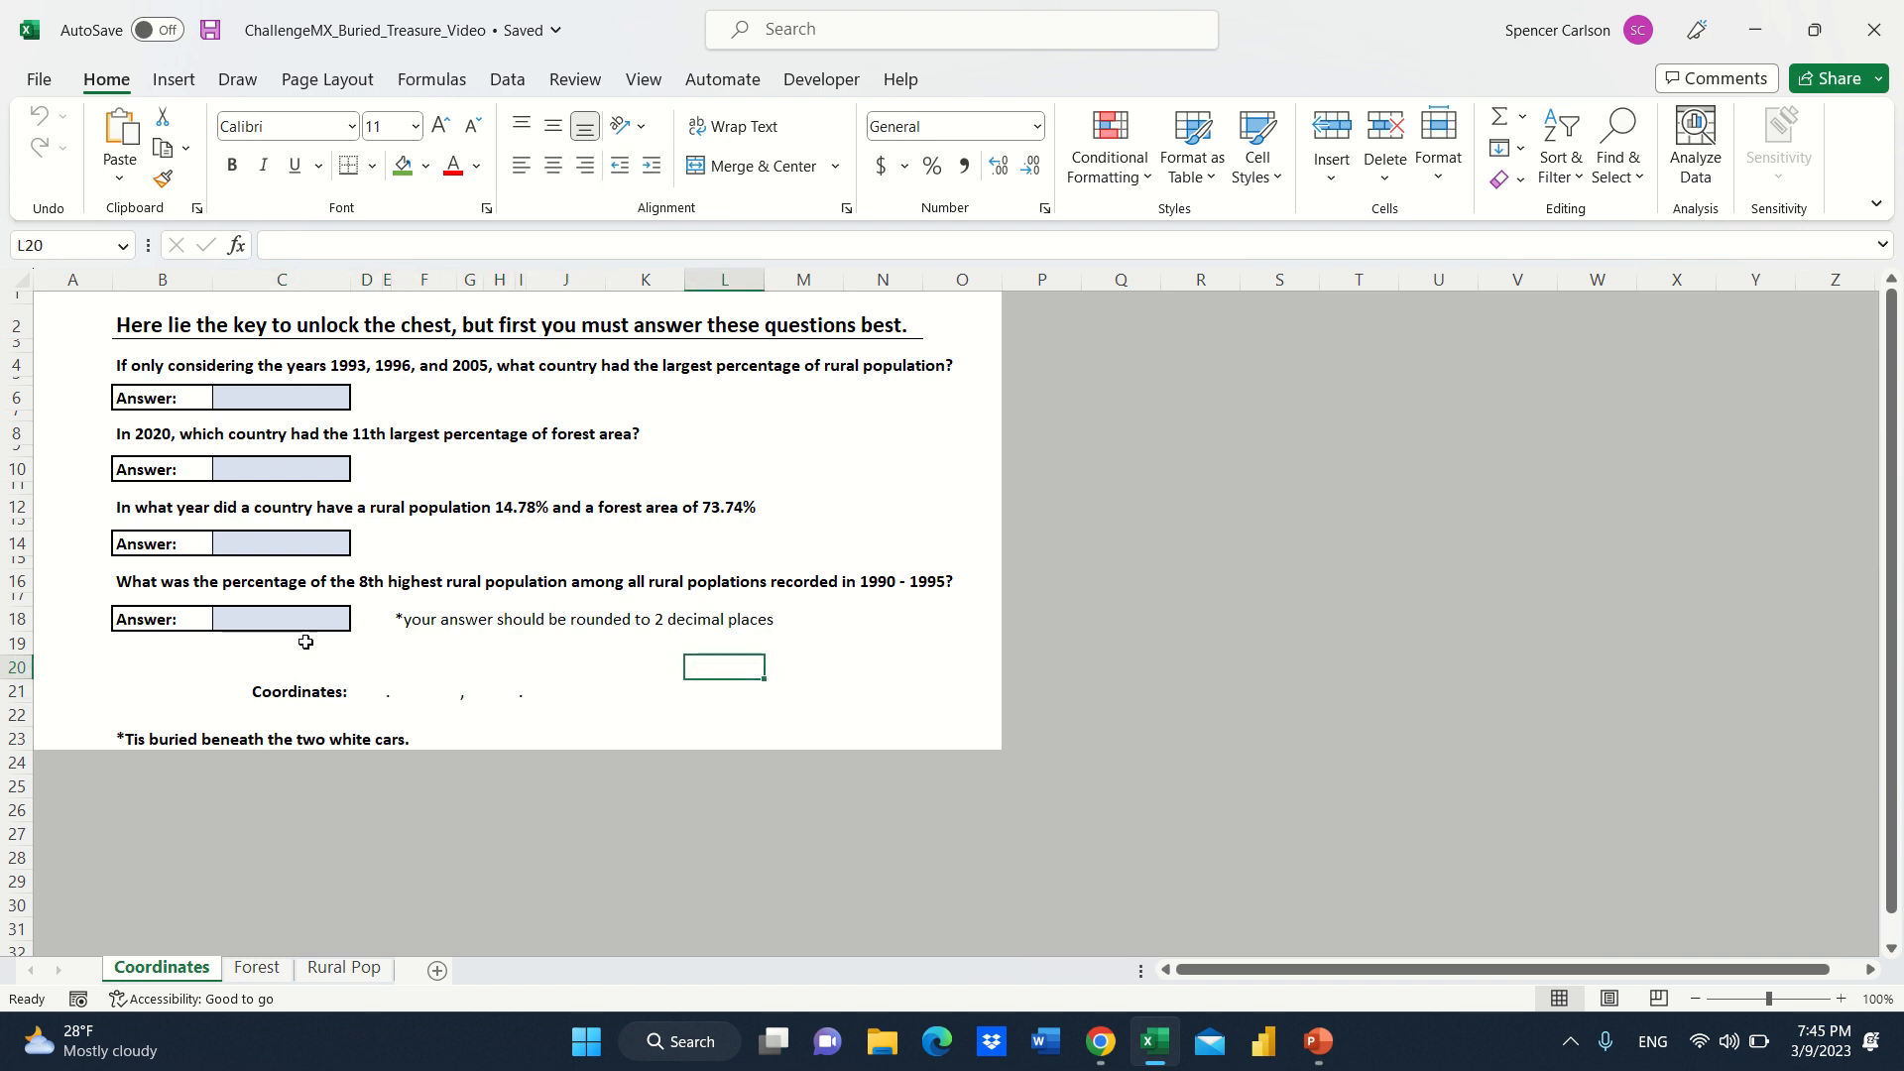
left_click(265, 970)
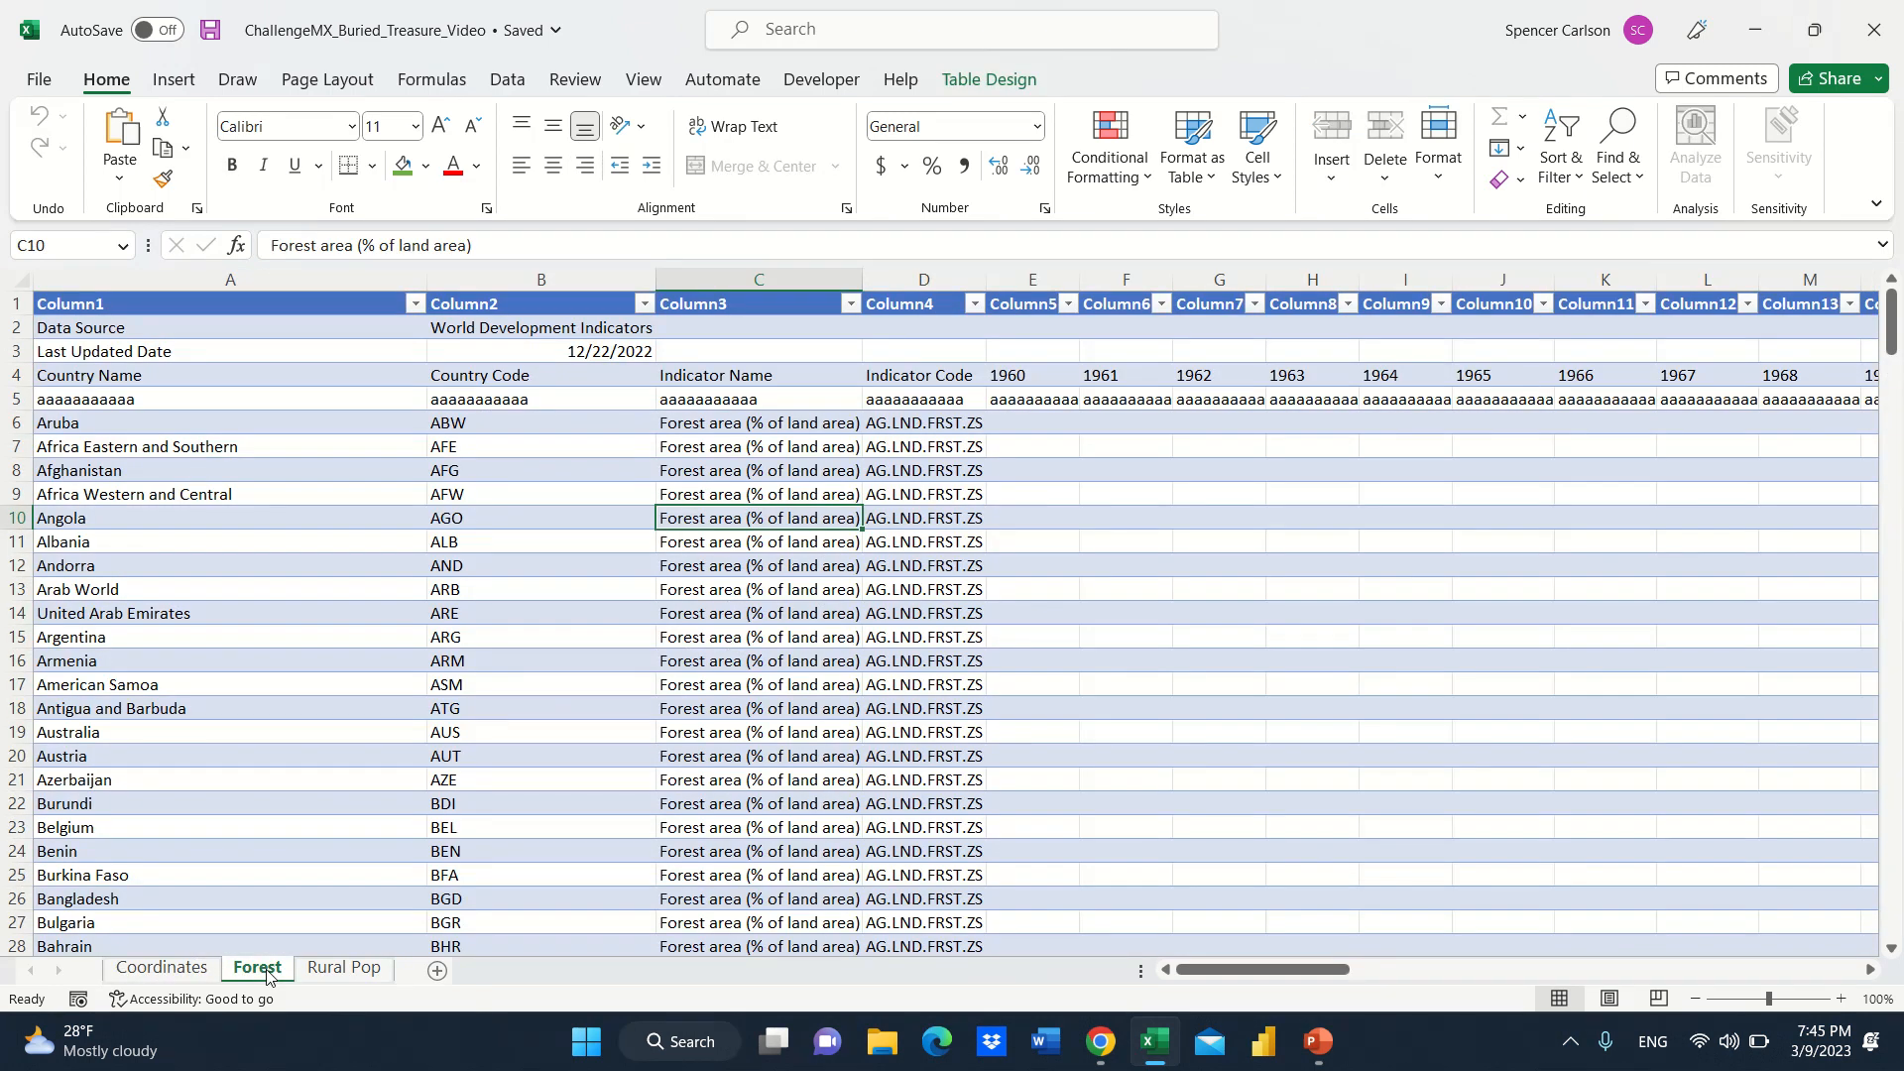
left_click(327, 968)
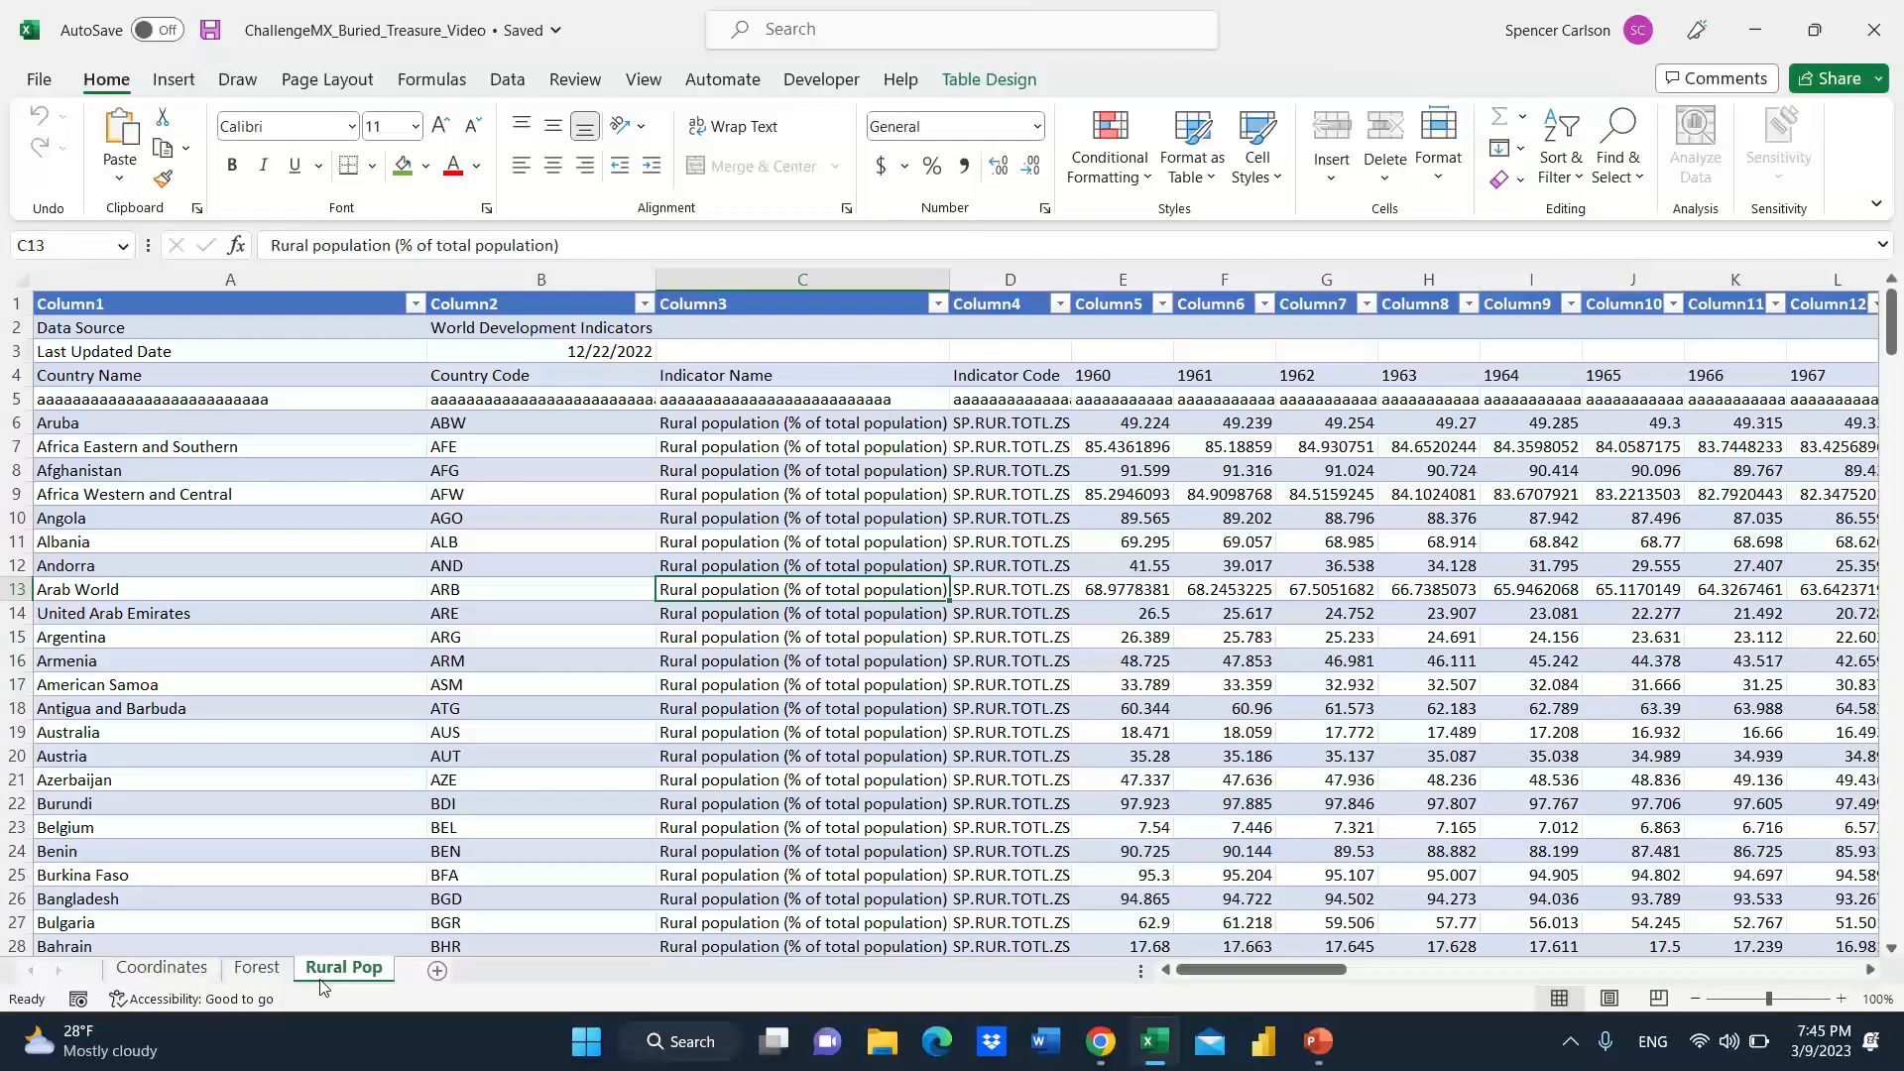
Try to edit the Indicator Name cell in Albania's row on the Rural Pop sheet.
left_click(770, 543)
double_click(771, 543)
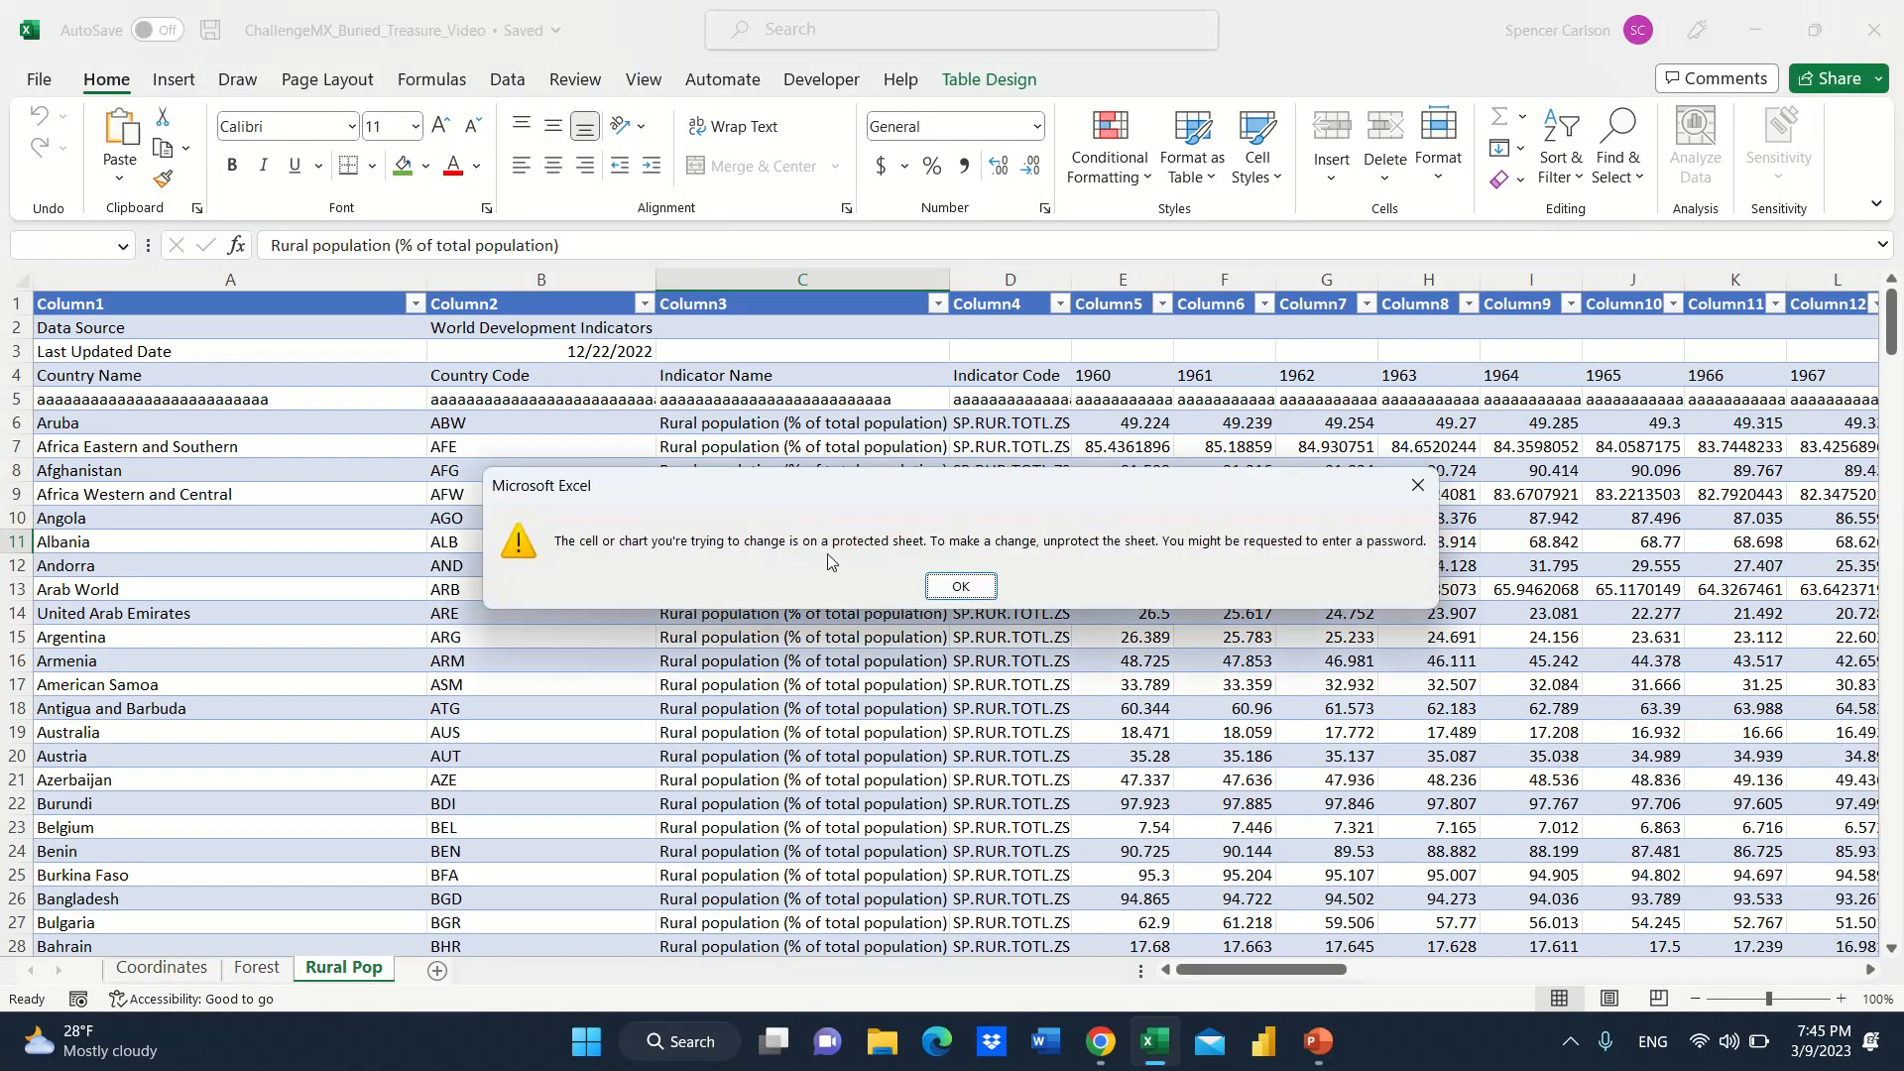
left_click(944, 587)
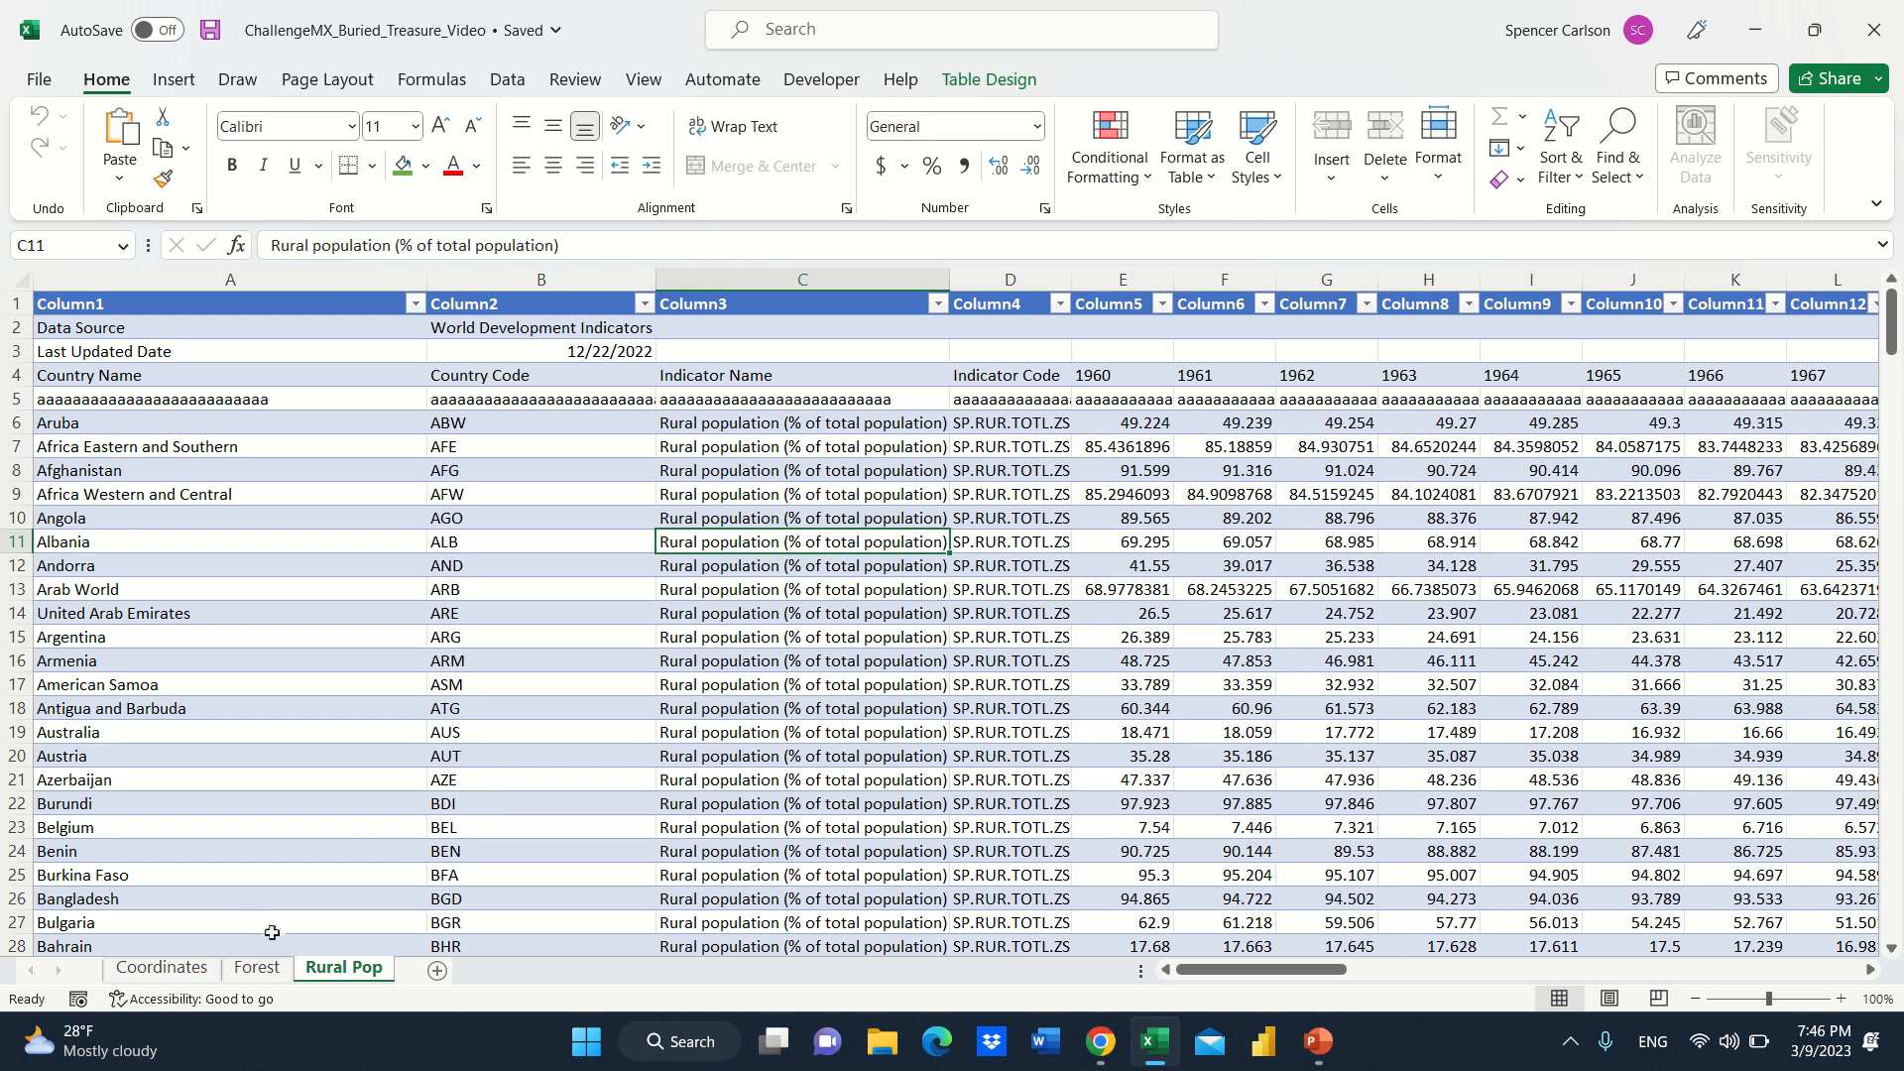
Load the Forest sheet's table into the Power Query Editor and rename the query as Forest.
left_click(259, 968)
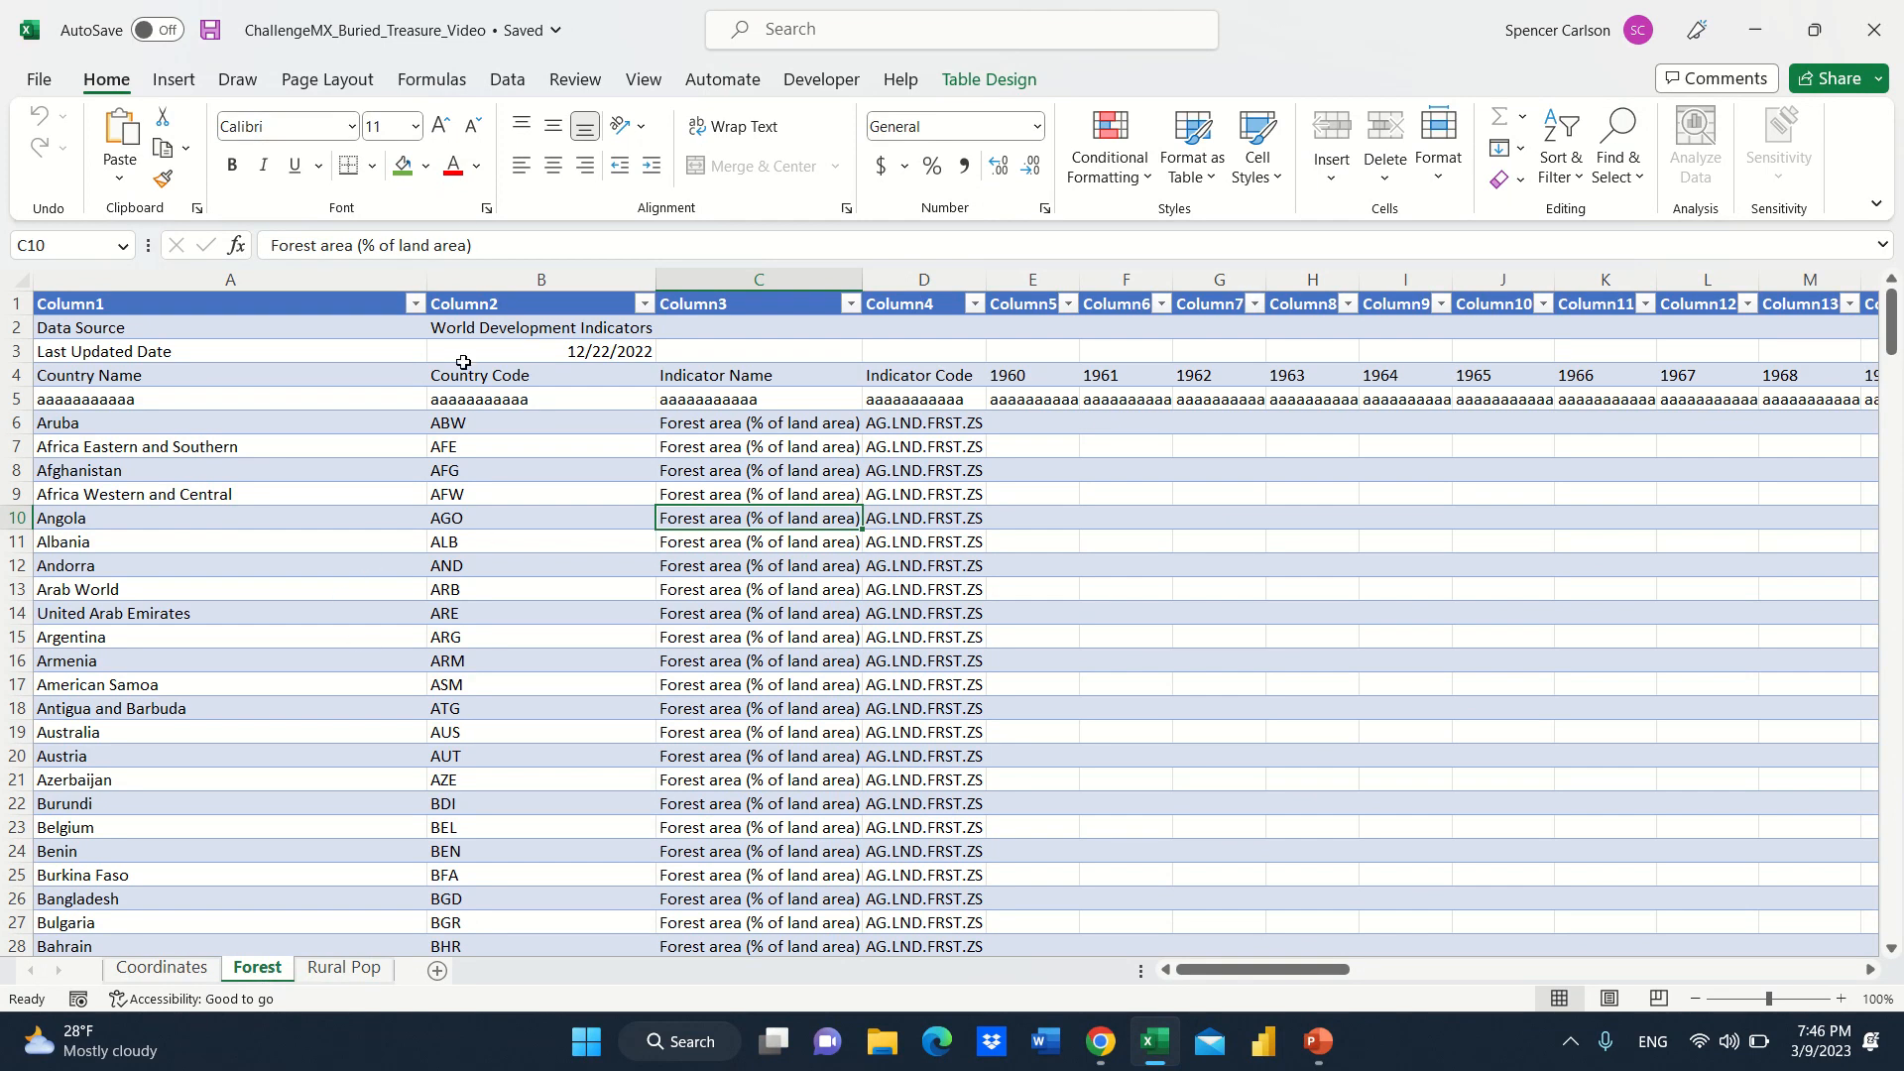
left_click(508, 81)
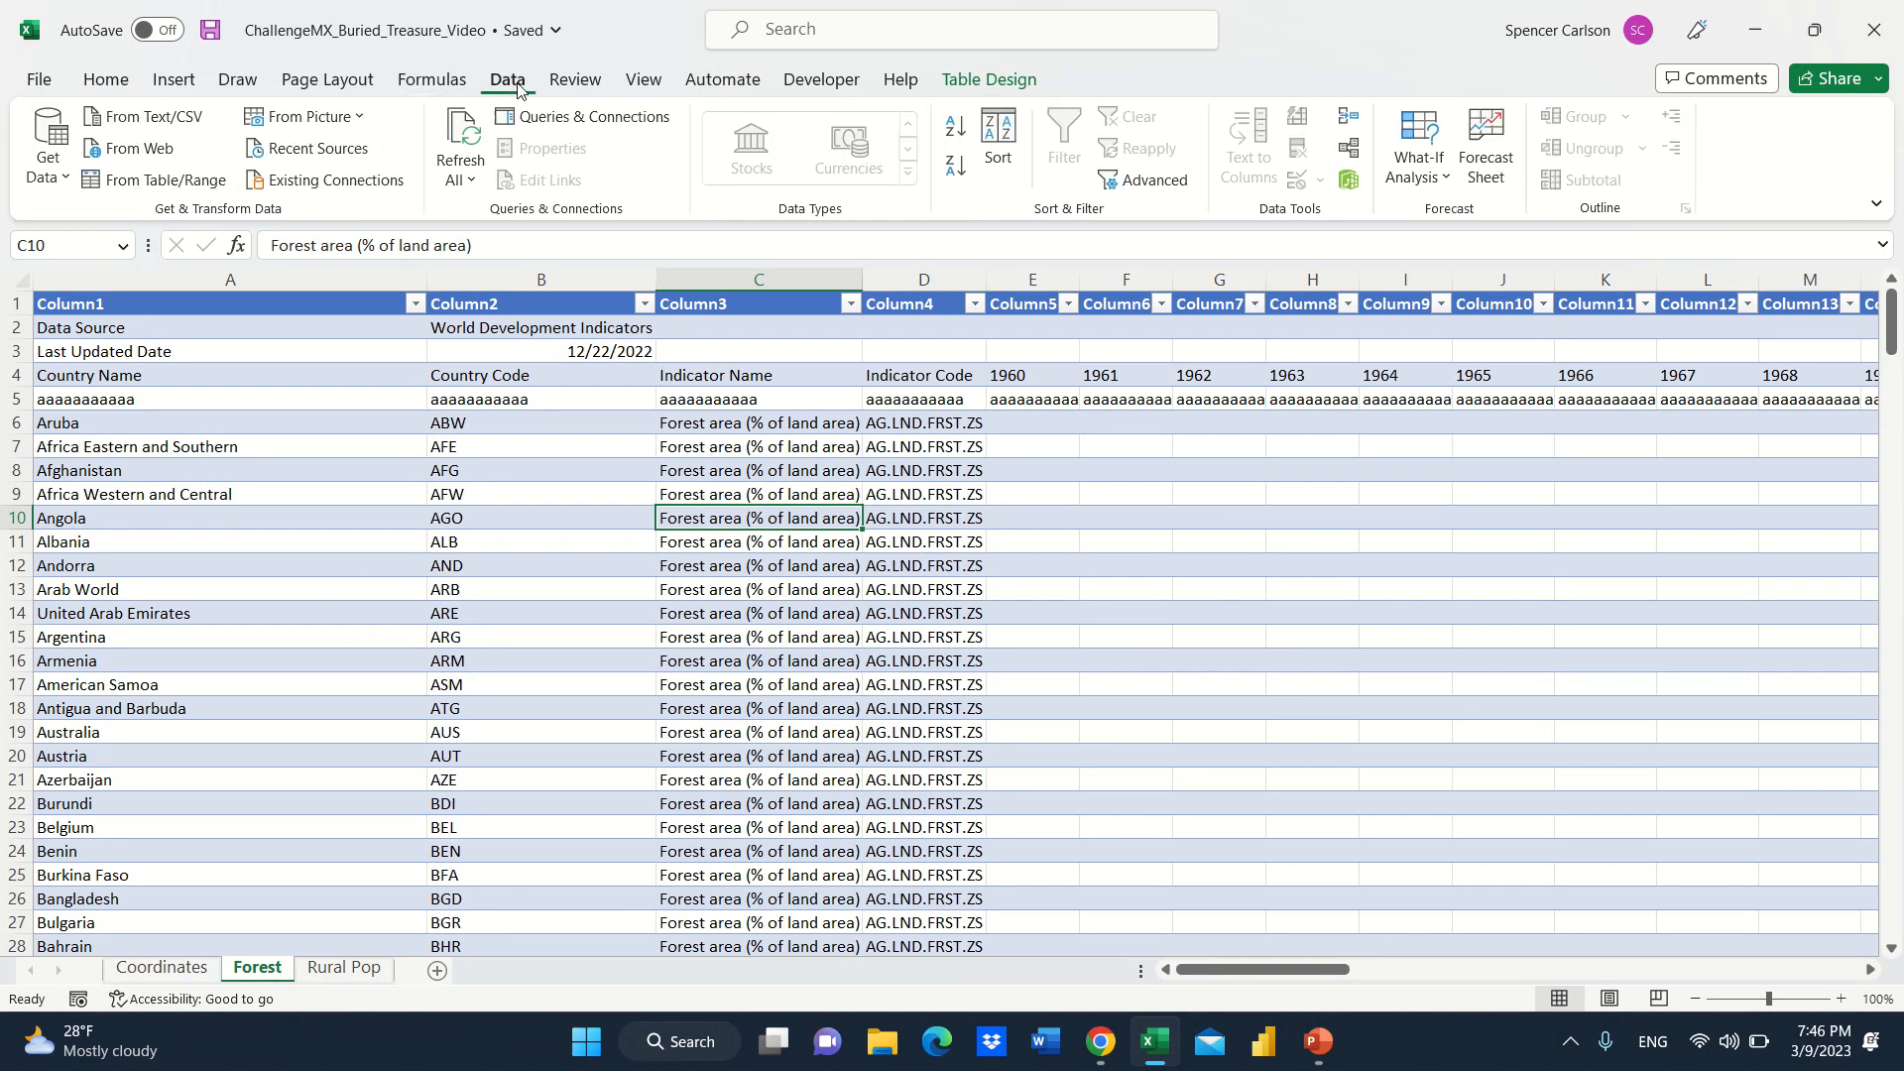
left_click(182, 185)
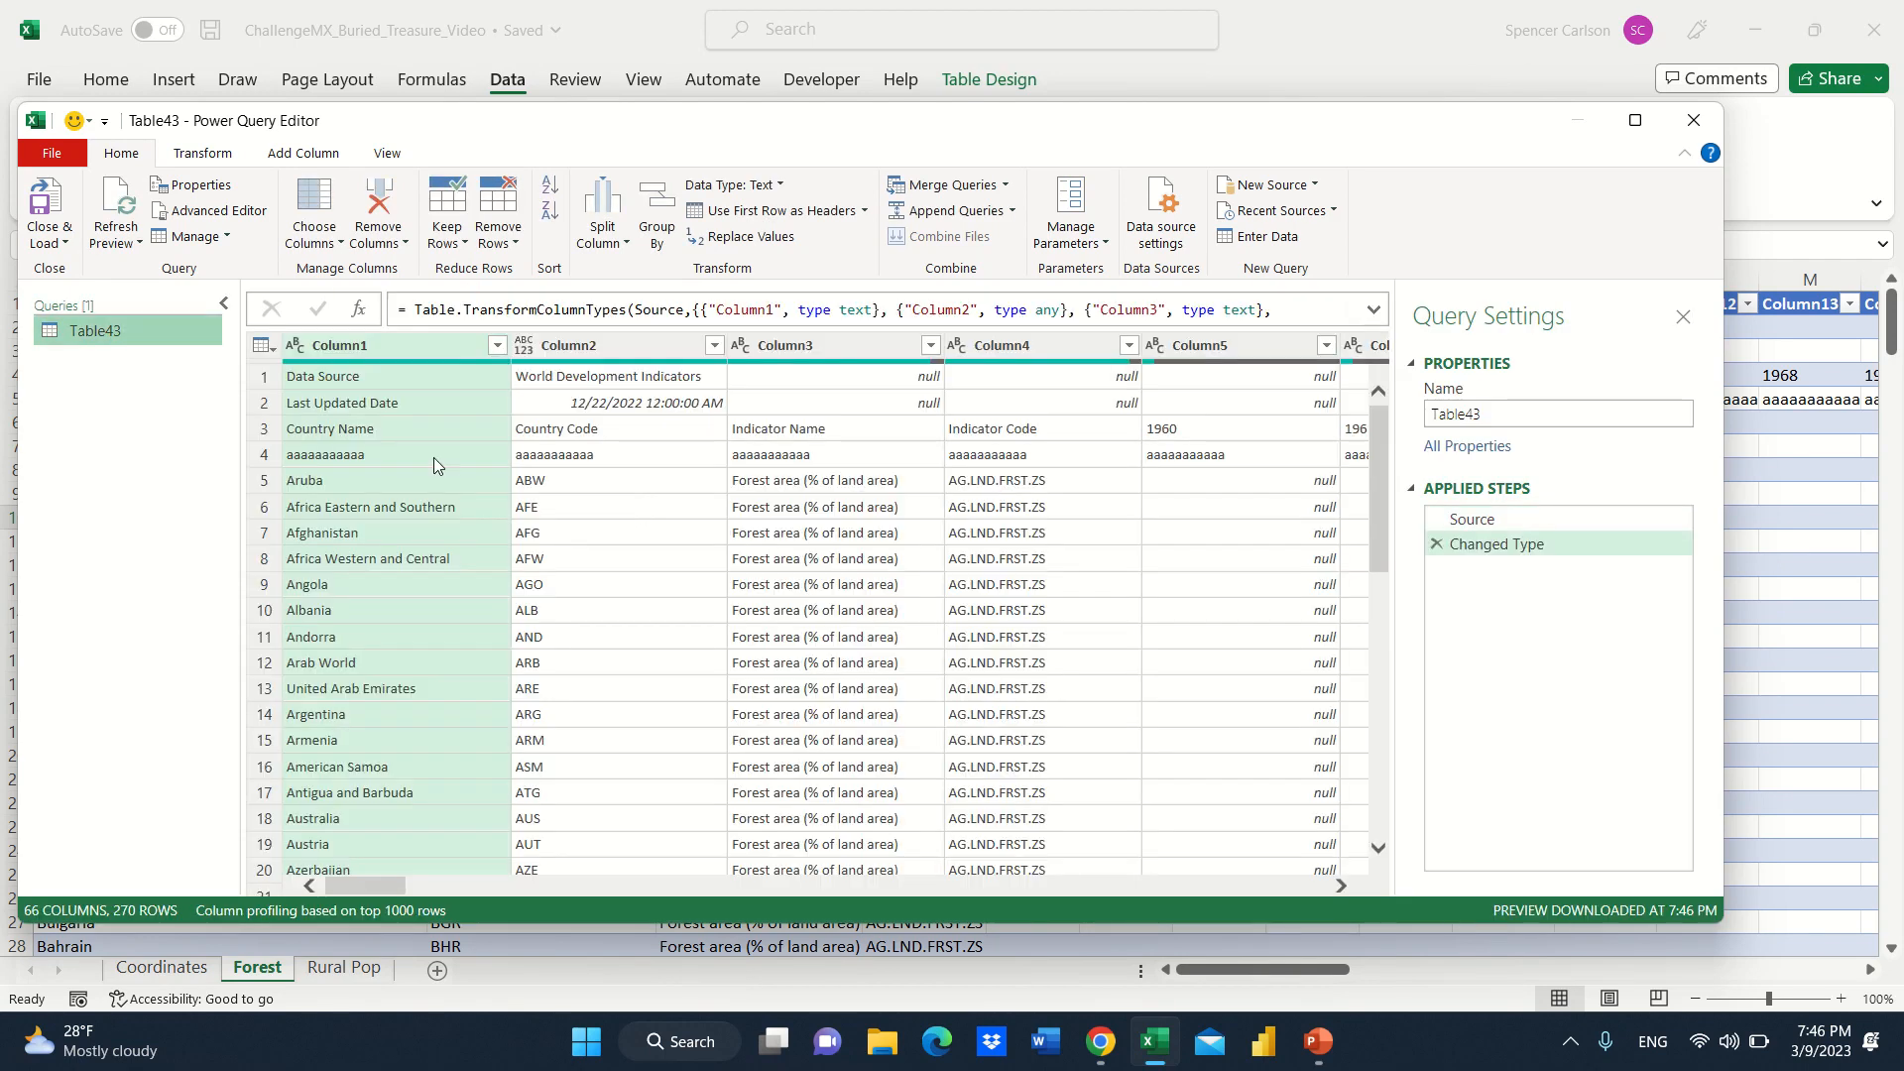
double_click(98, 332)
type("Fore")
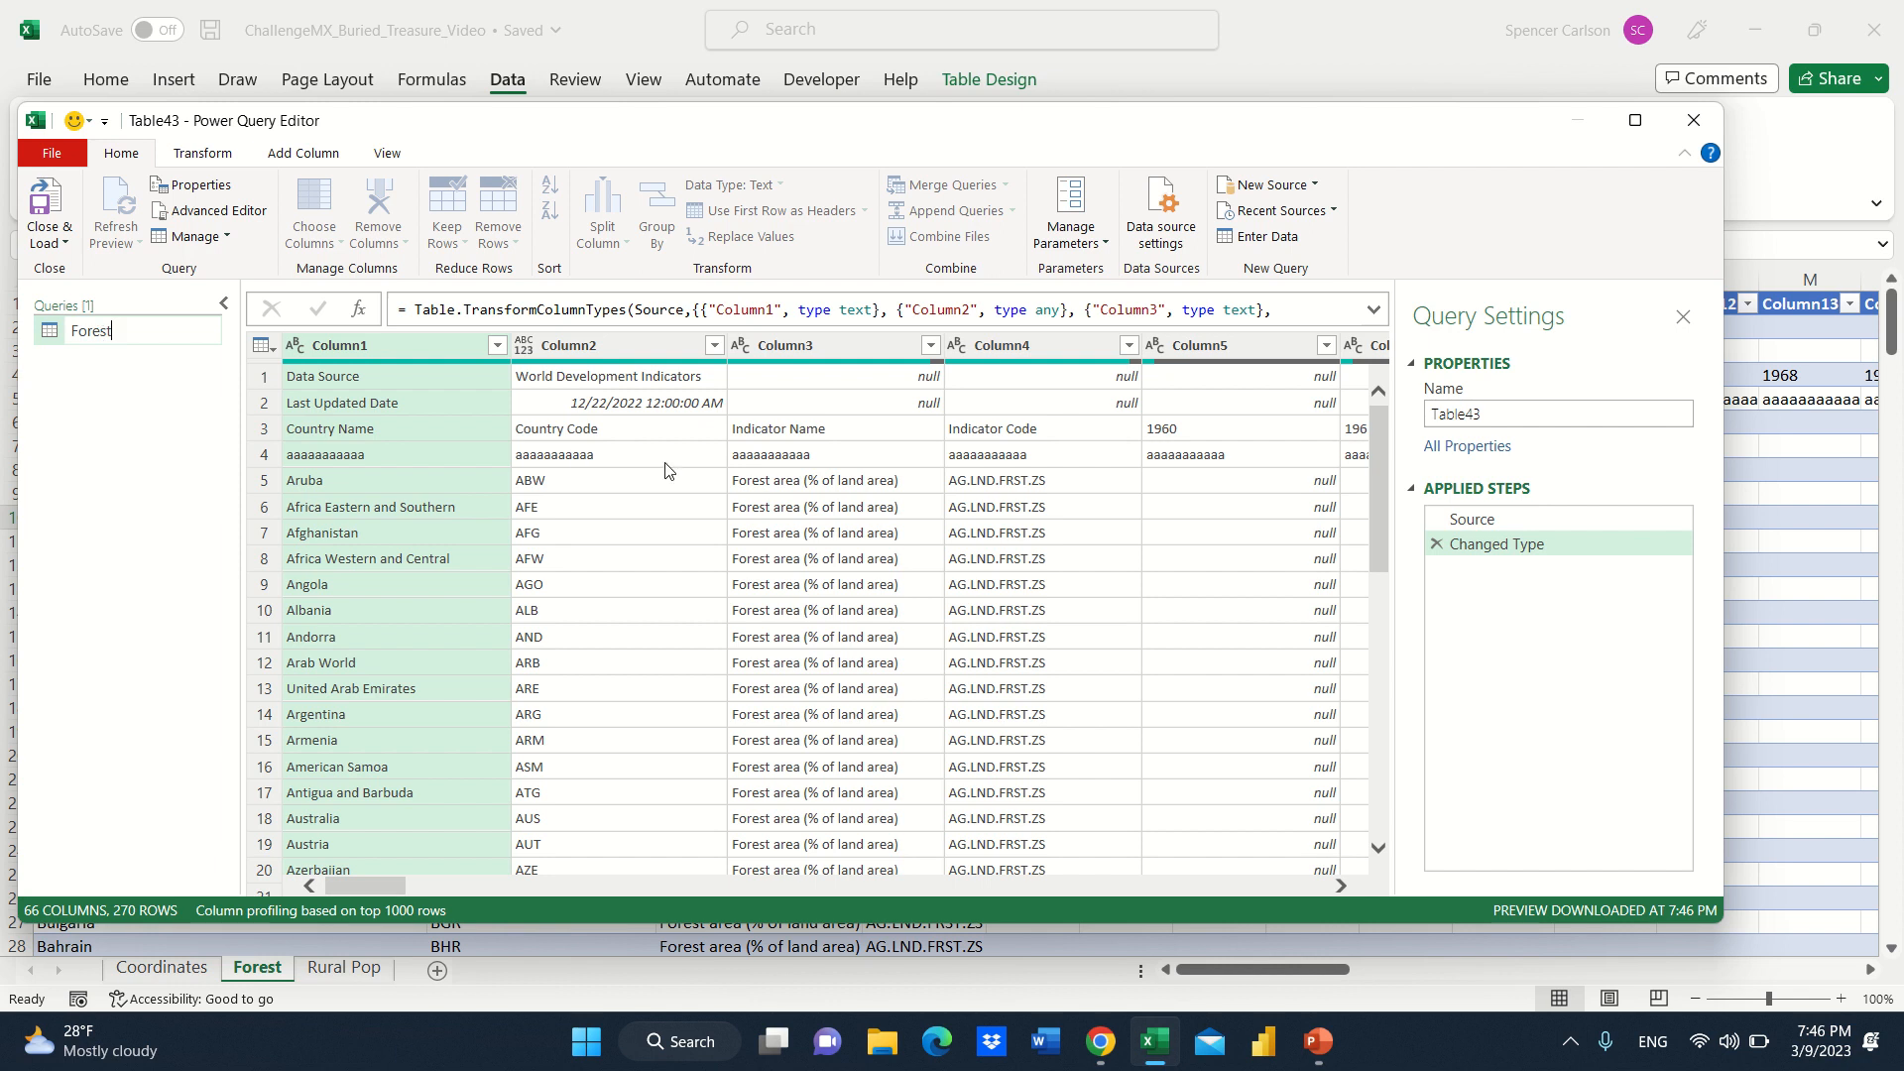
type("st")
key("Return")
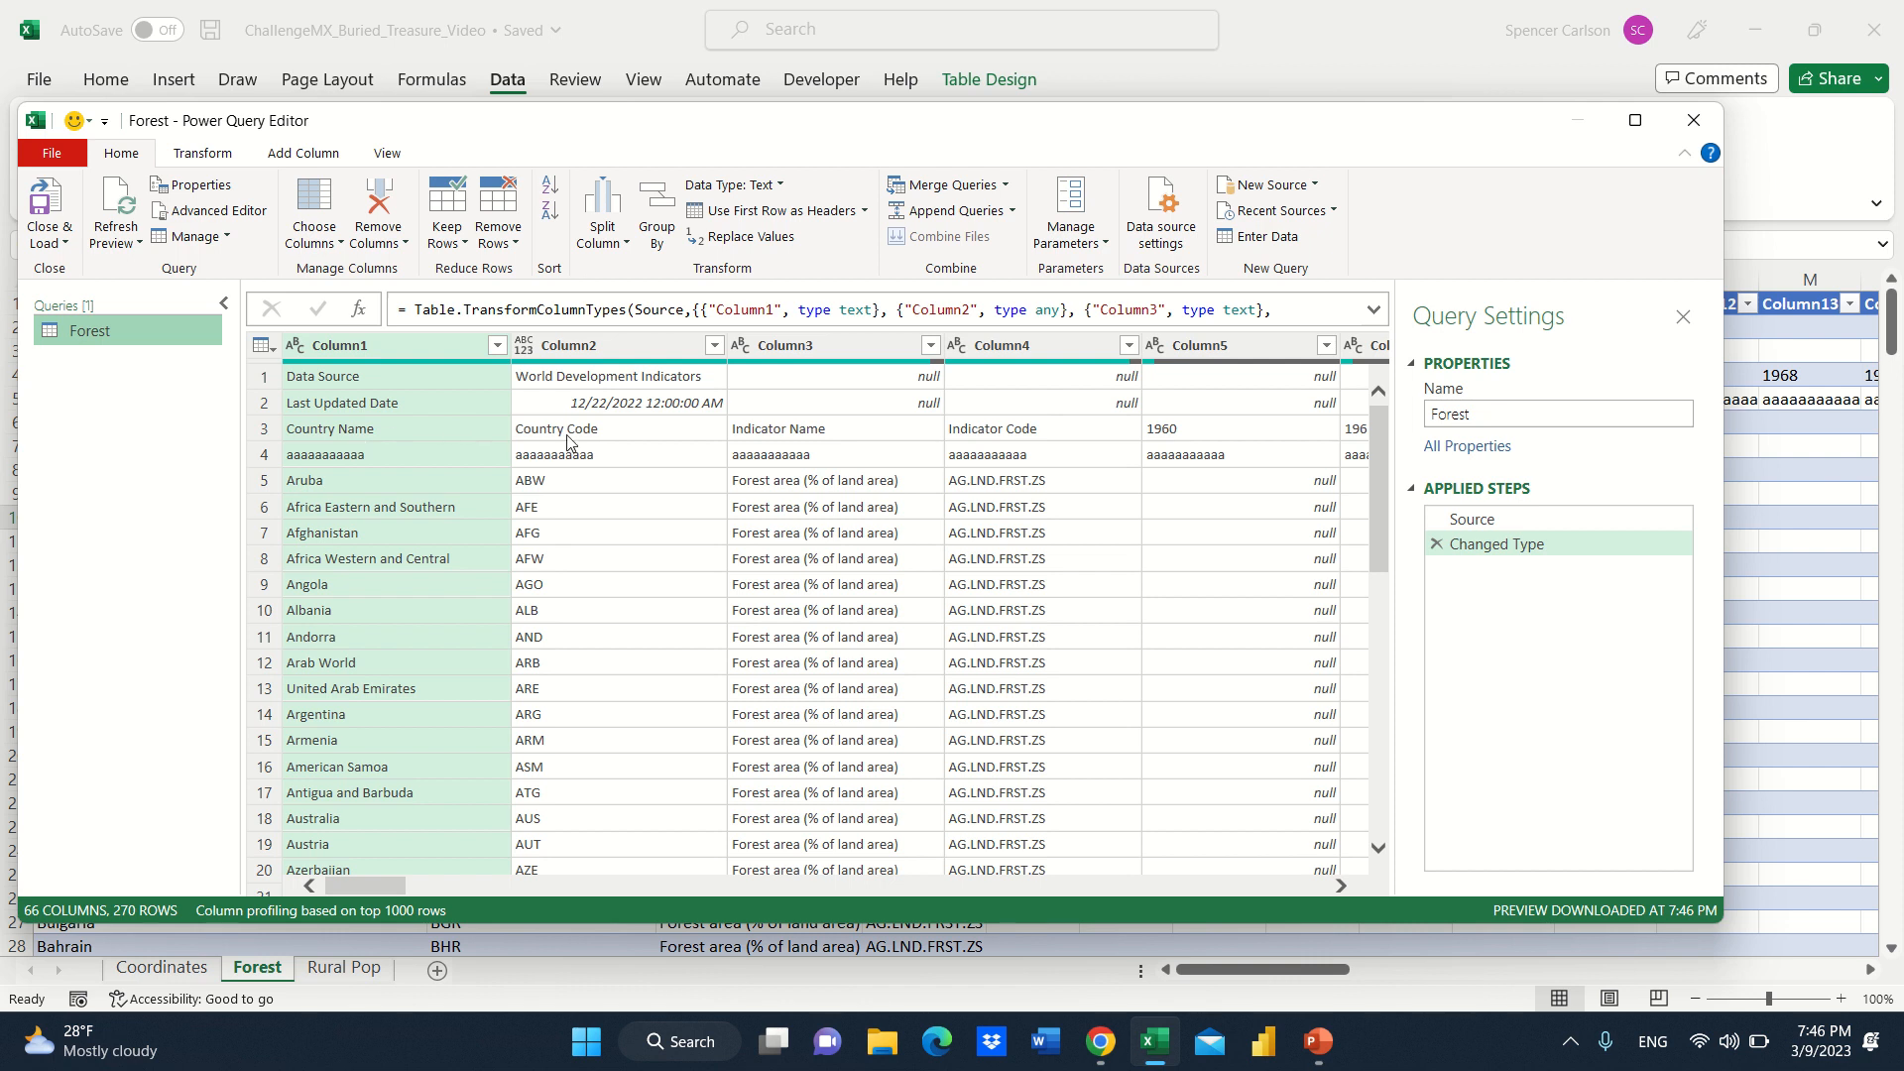
Remove the top 2 rows of the Forest query and use the resulting first row as column headers.
left_click(512, 243)
left_click(437, 266)
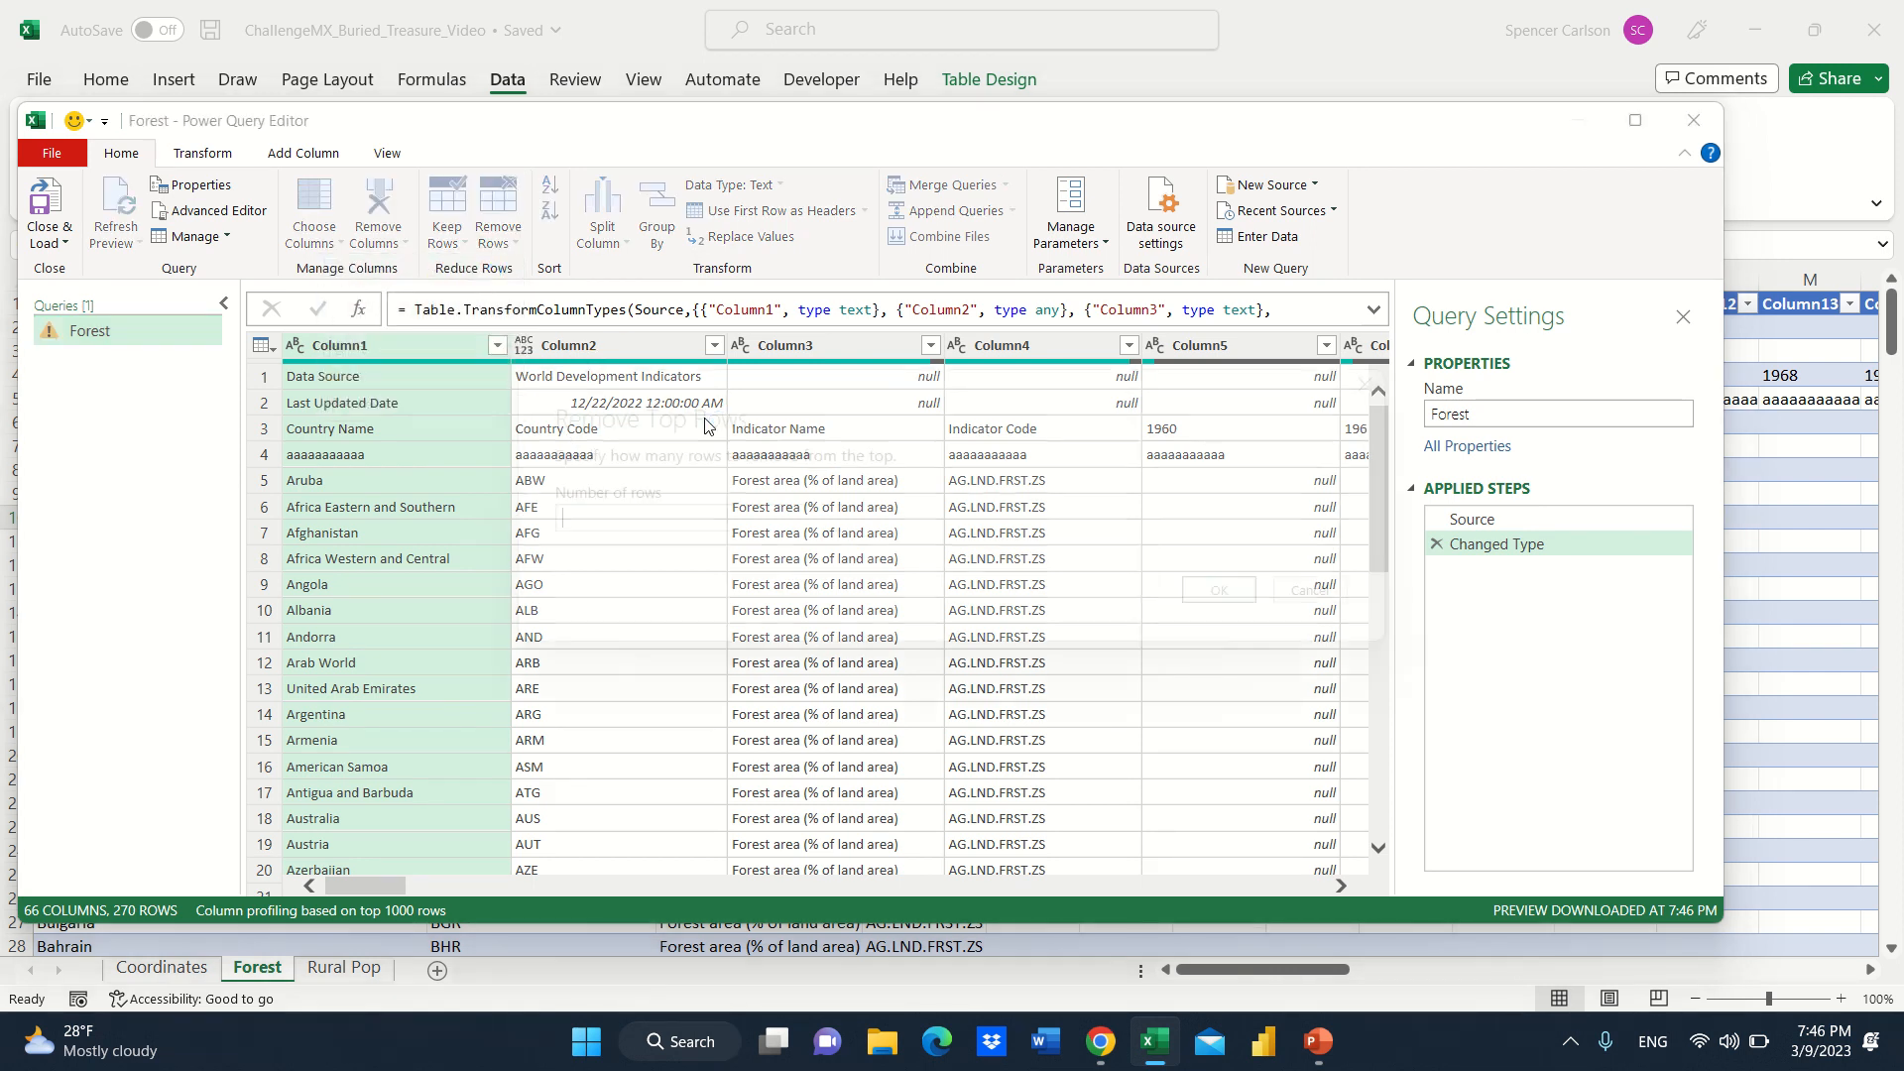
type("2")
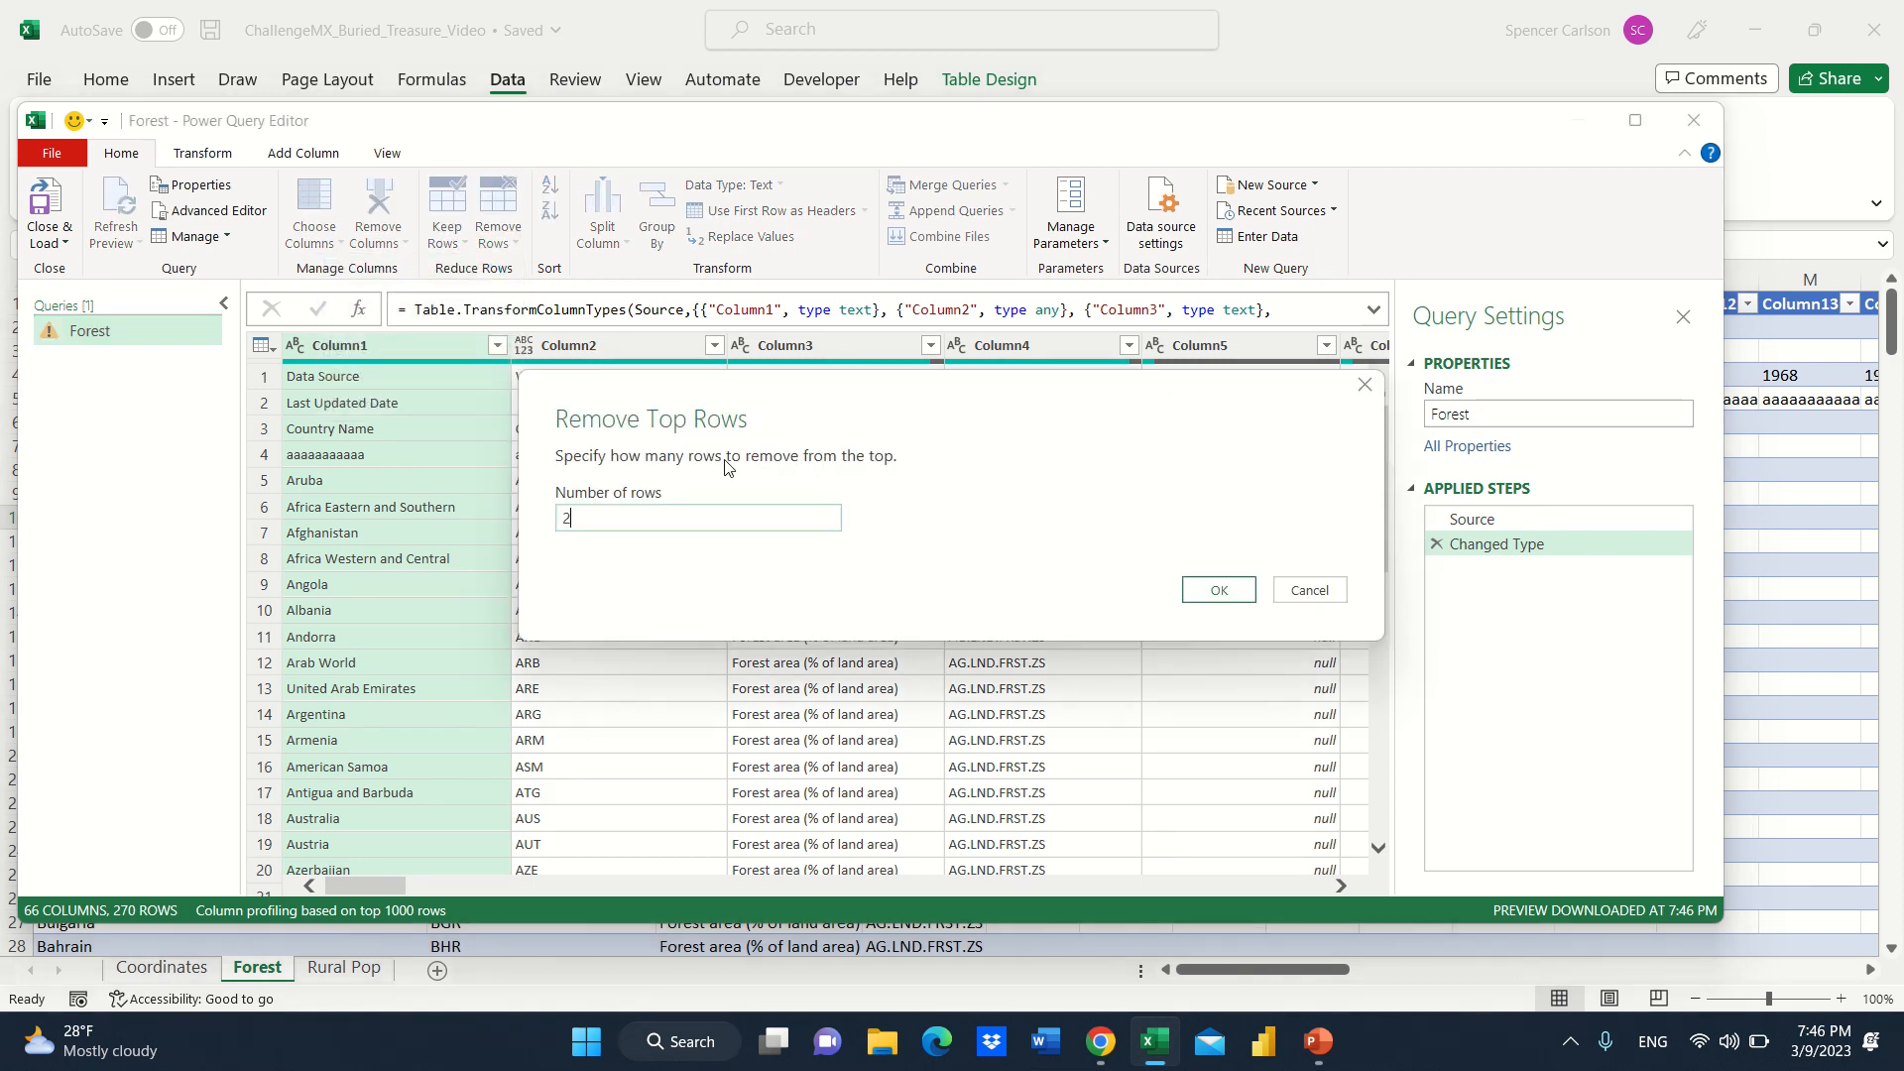
left_click(1218, 590)
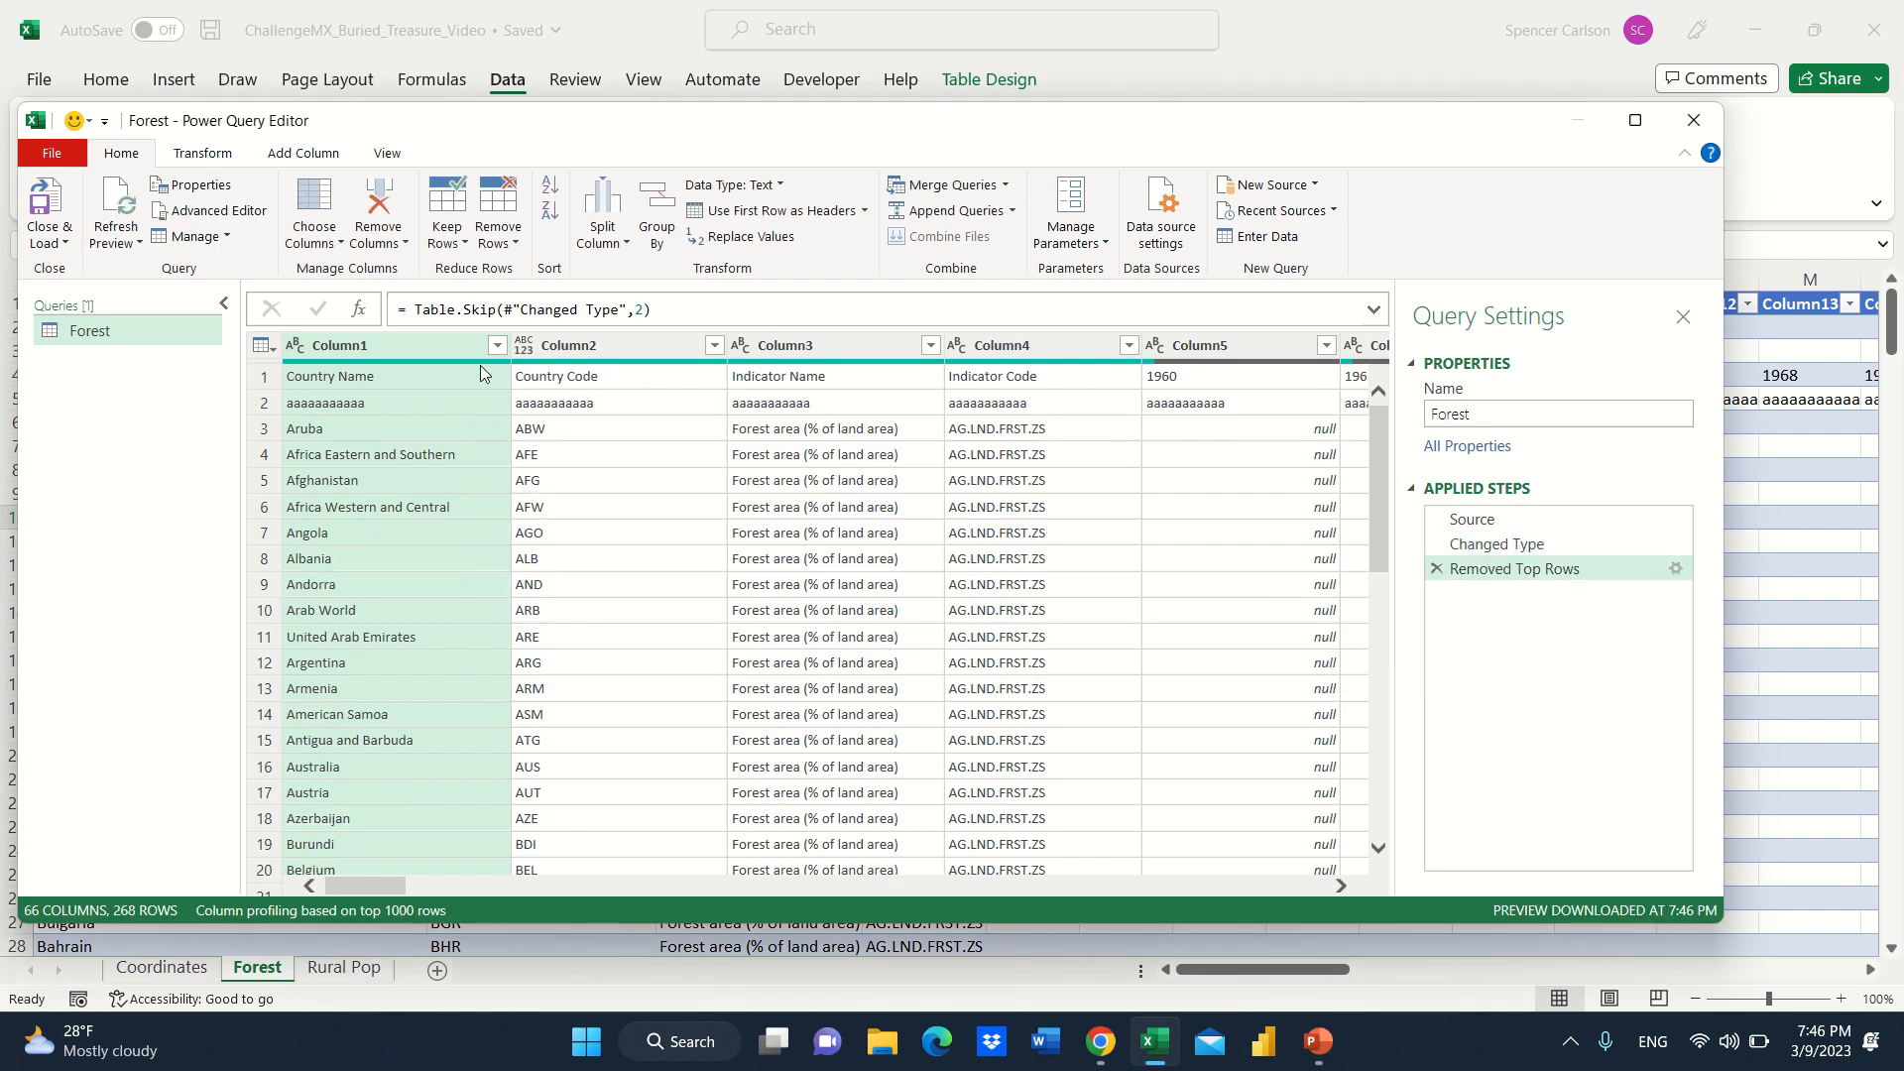
left_click(772, 211)
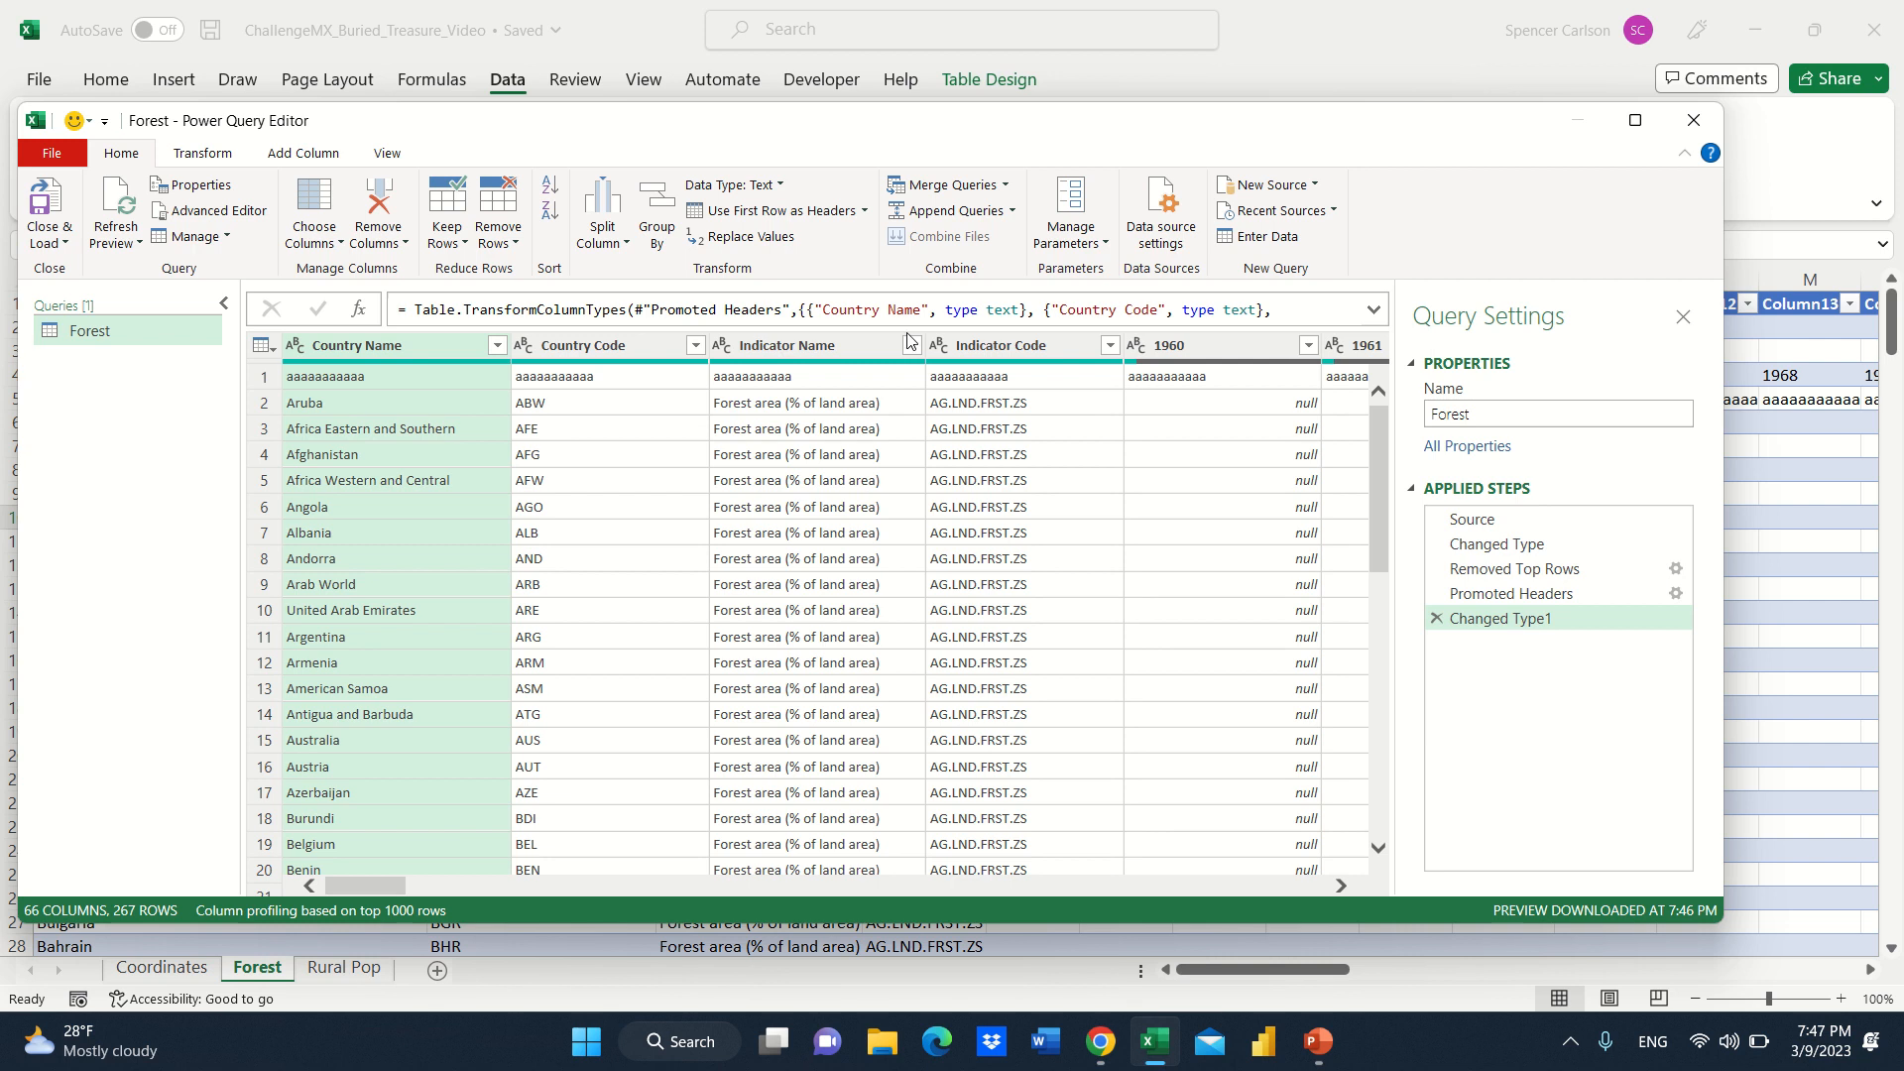
Remove the top 1 row, the placeholder row of repeated letters, beneath the Forest query's headers.
left_click(516, 244)
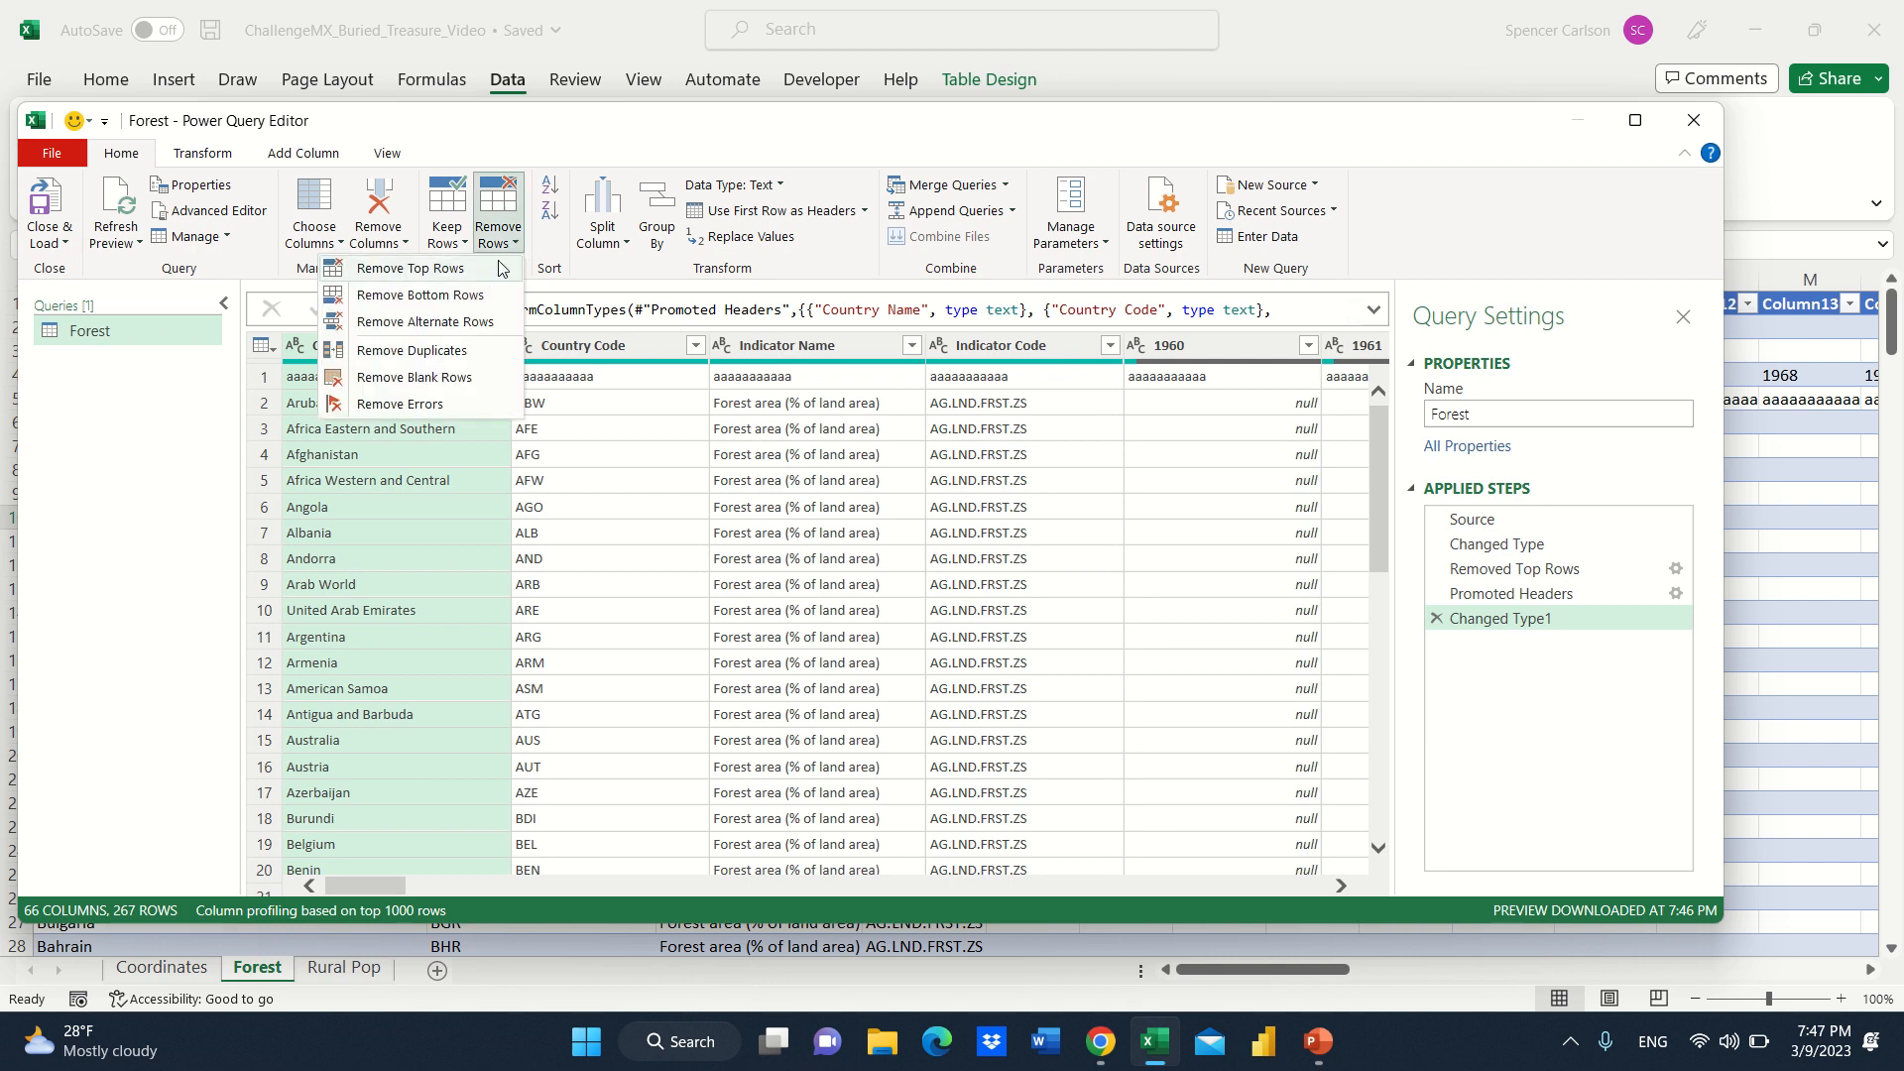
left_click(409, 268)
type("1")
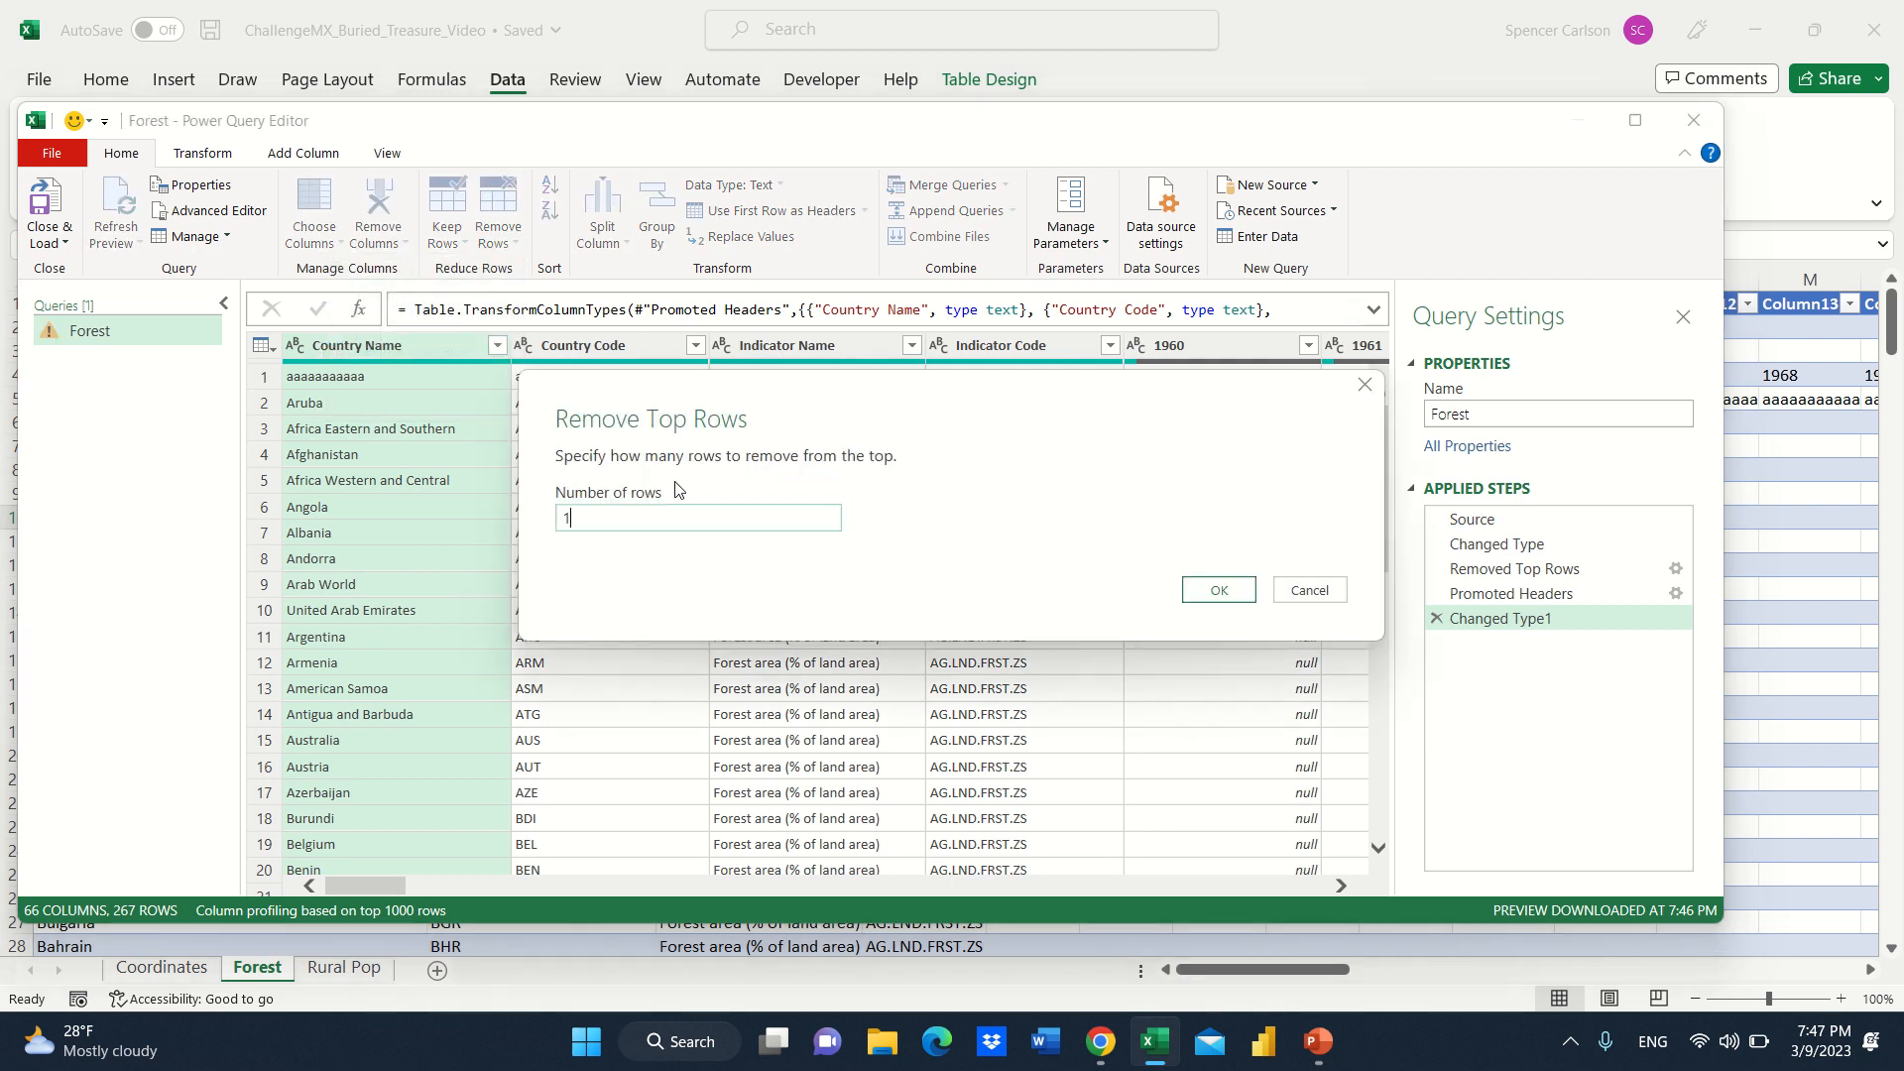
left_click(1233, 595)
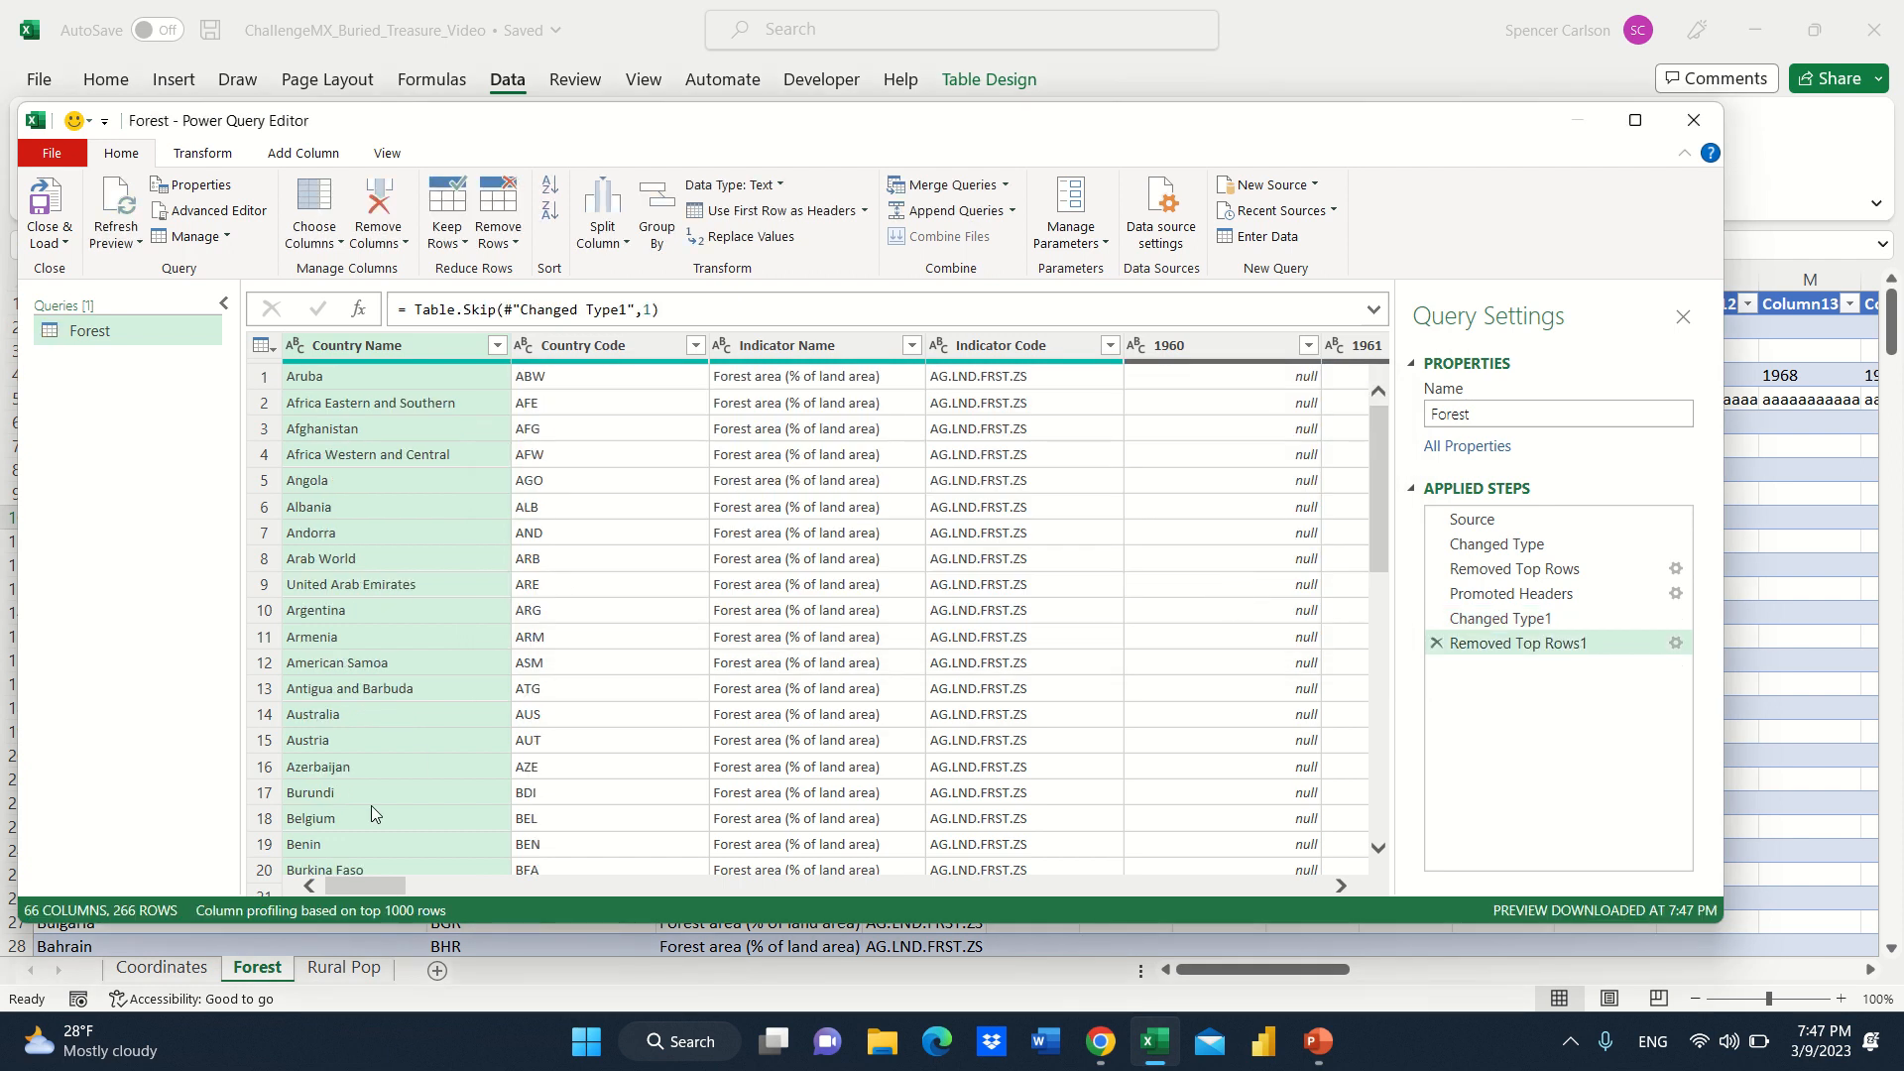
Unpivot all columns other than Country Name, Country Code, Indicator Name and Indicator Code.
left_click_drag(373, 890, 410, 890)
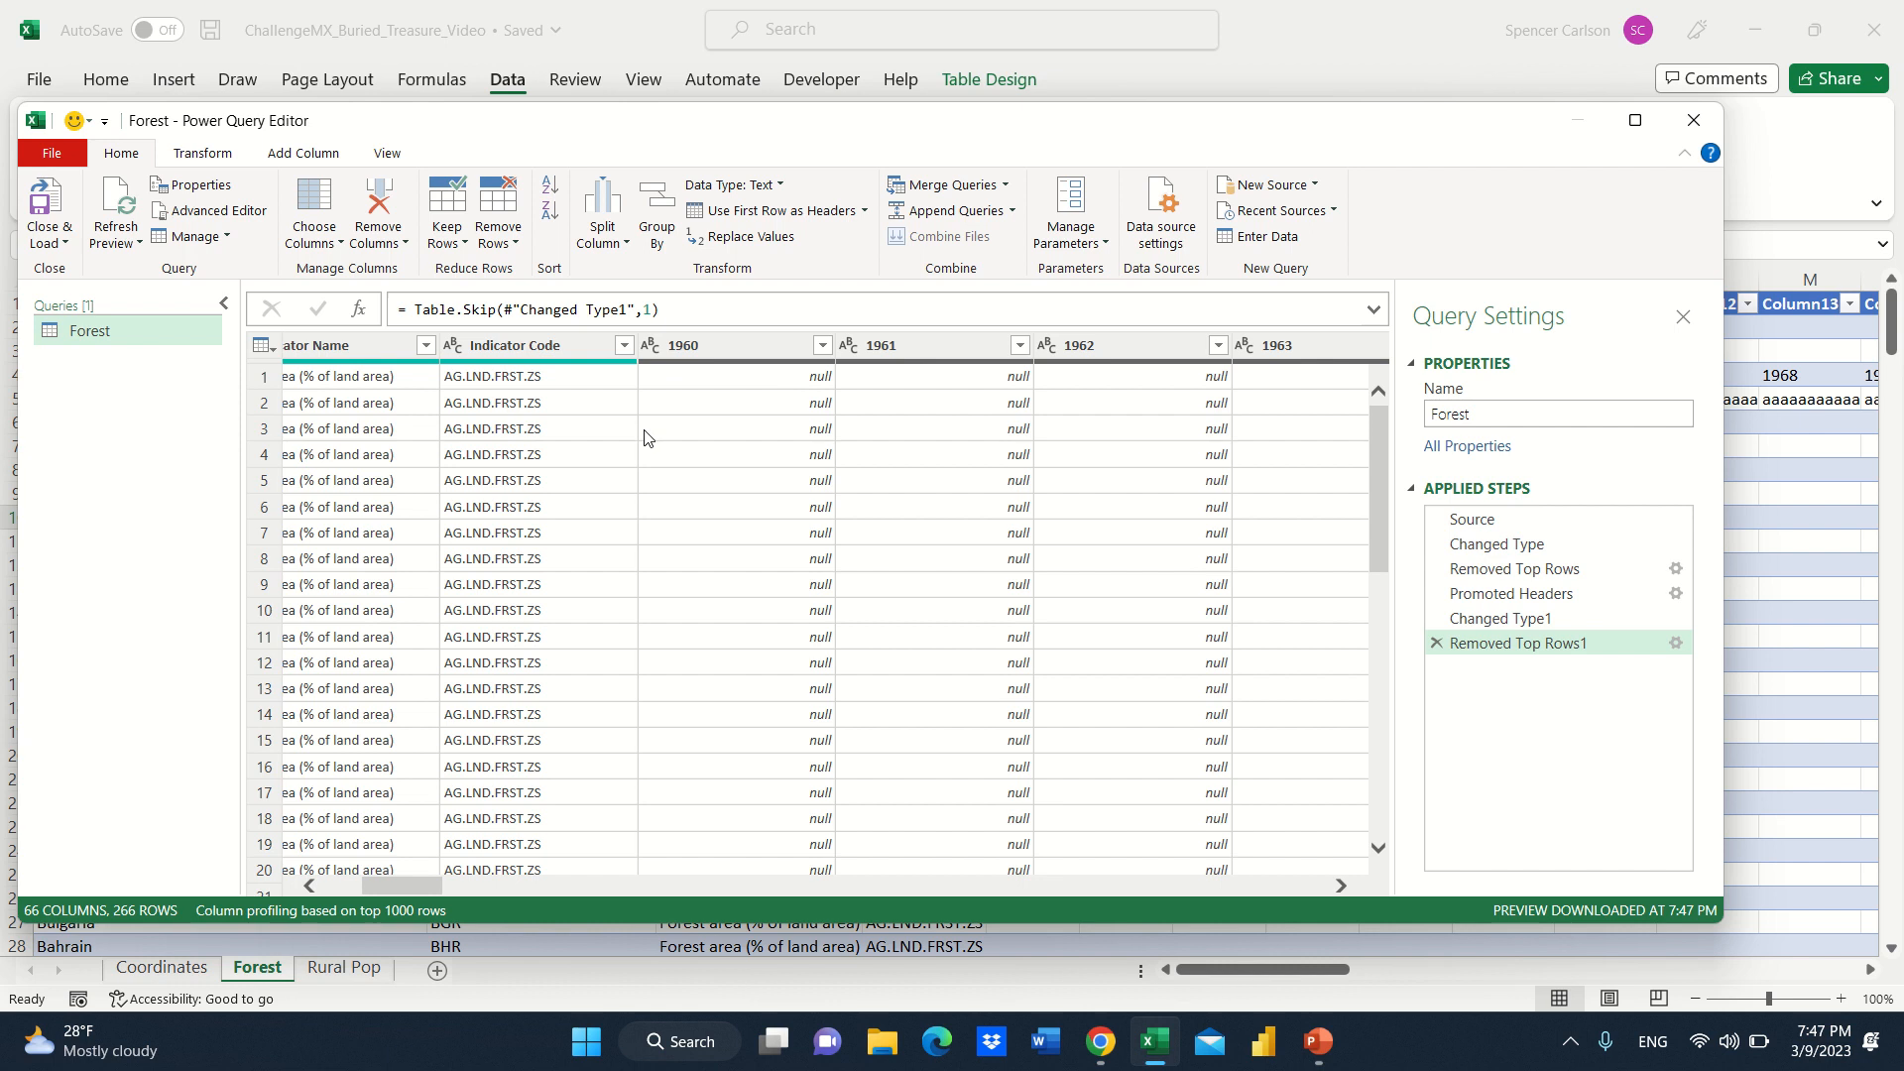
left_click_drag(375, 886, 337, 885)
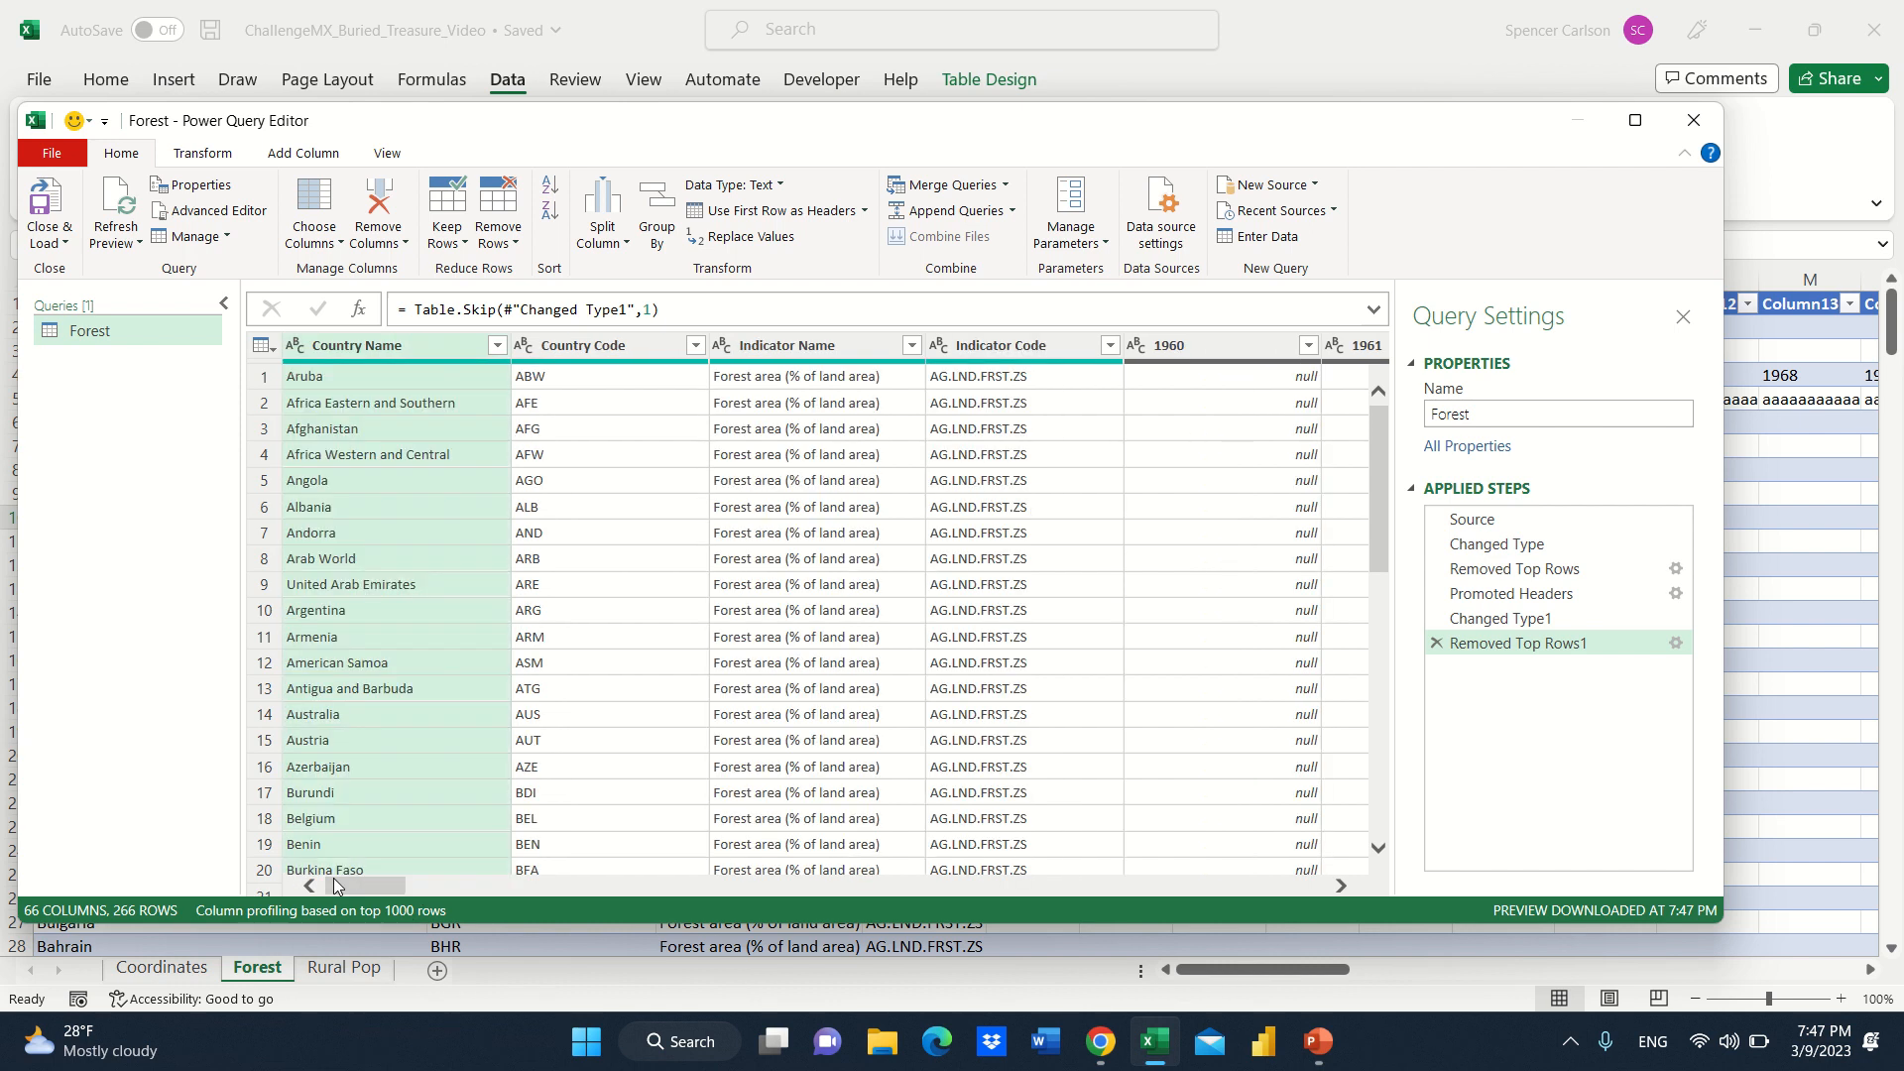
left_click(452, 341, "ctrl")
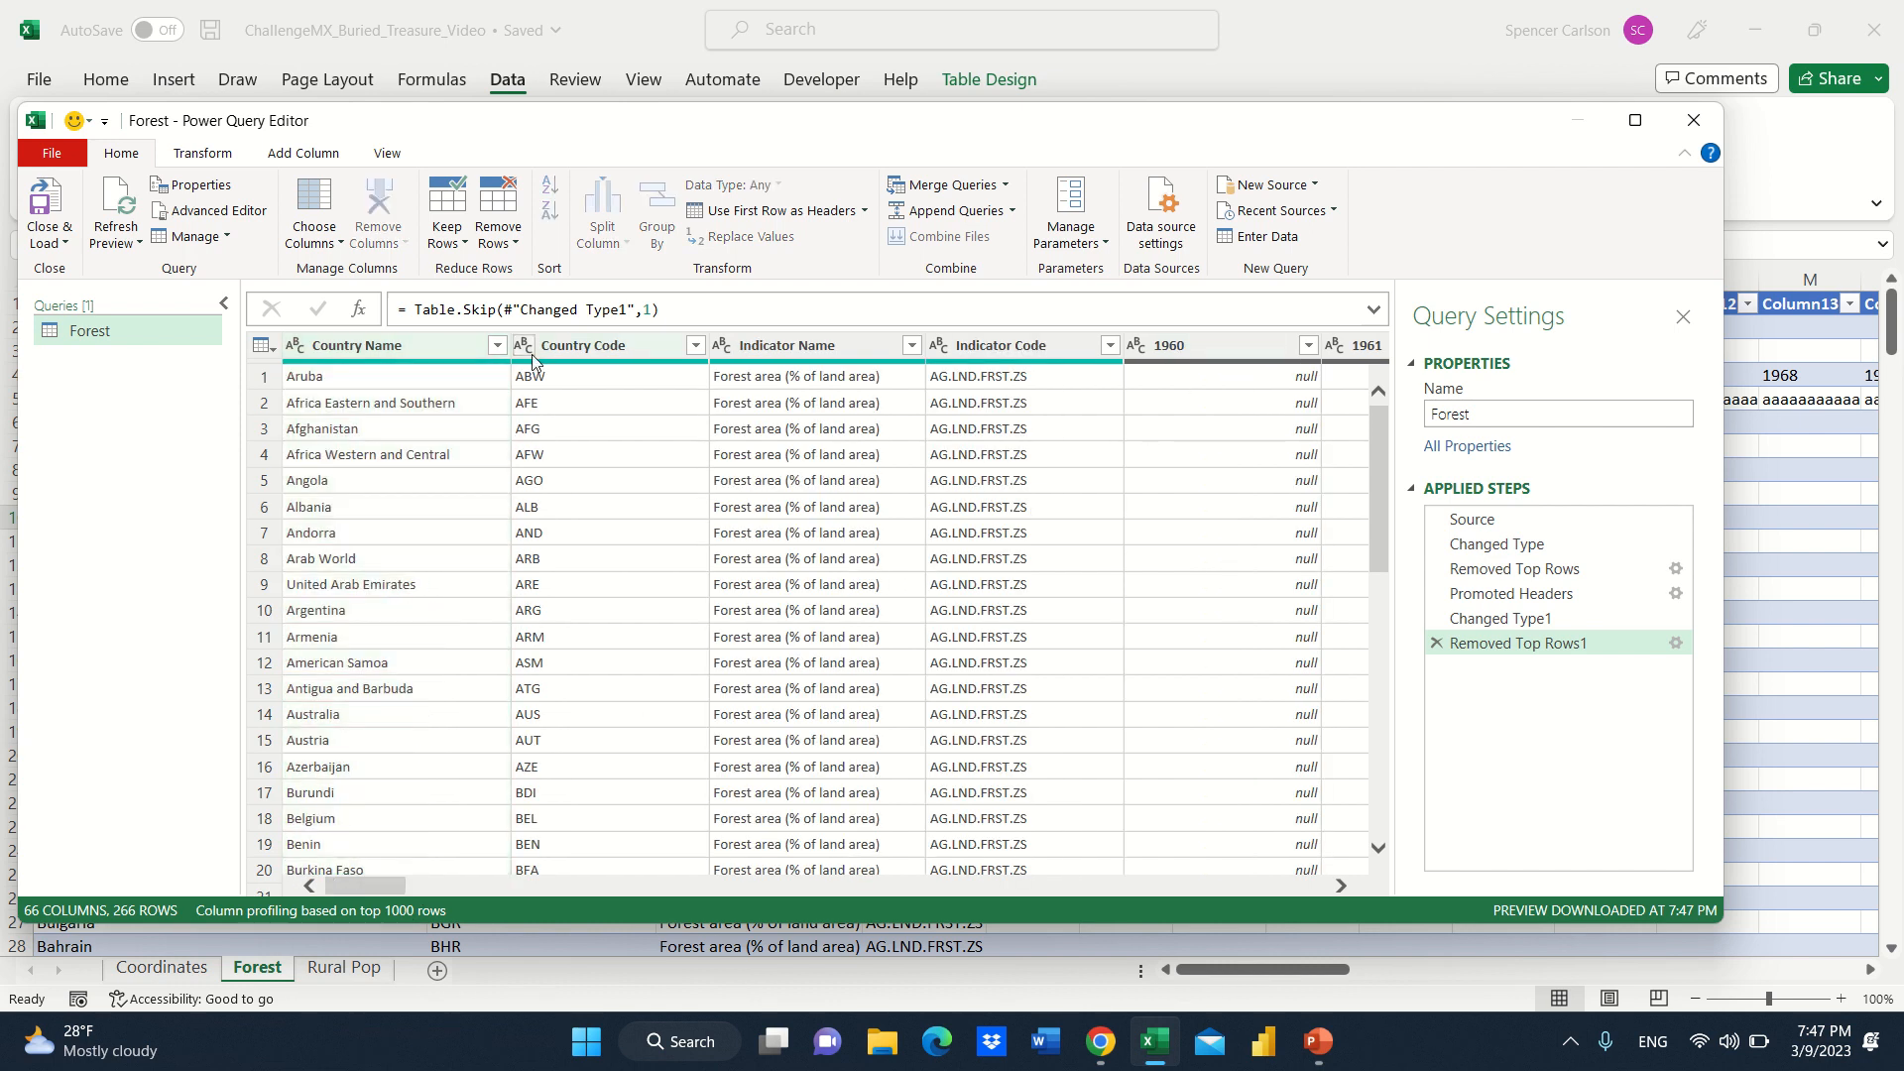
left_click(430, 347)
left_click(593, 347)
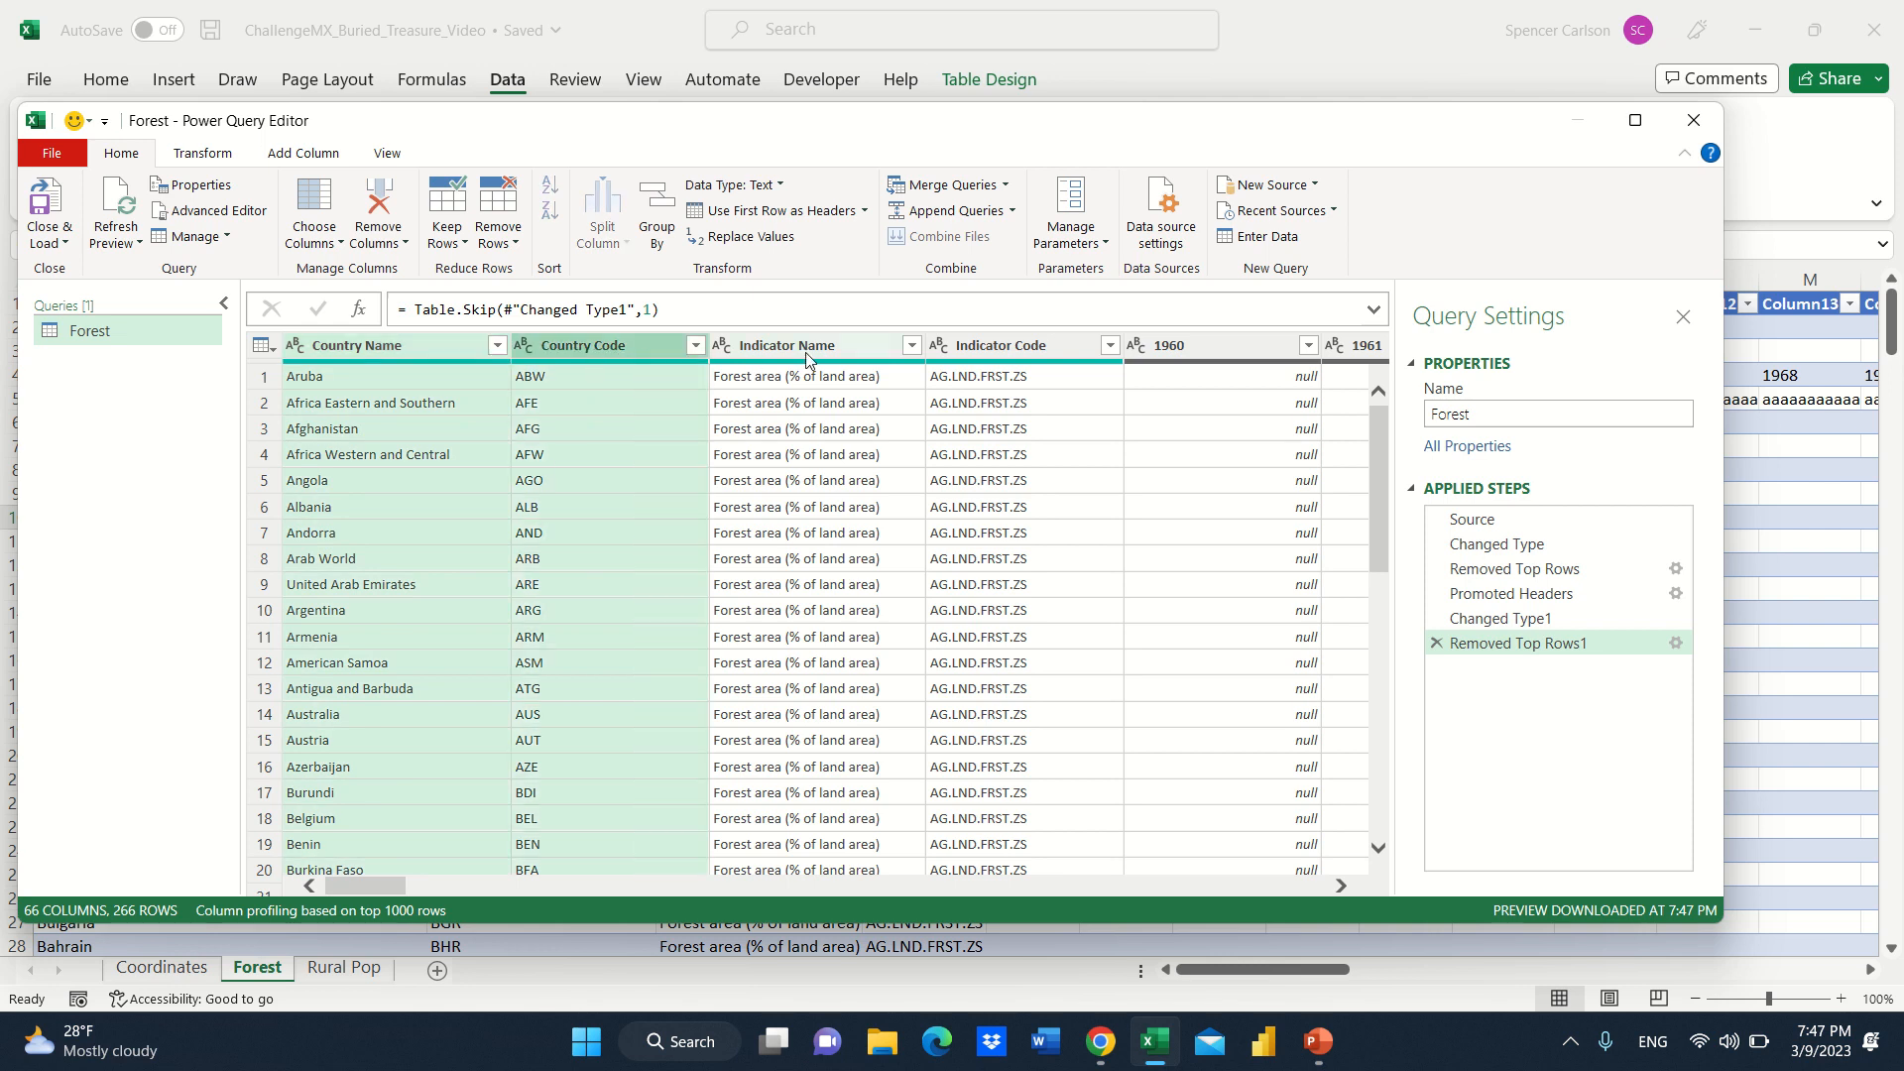
left_click(806, 349, "ctrl")
left_click(996, 344, "ctrl")
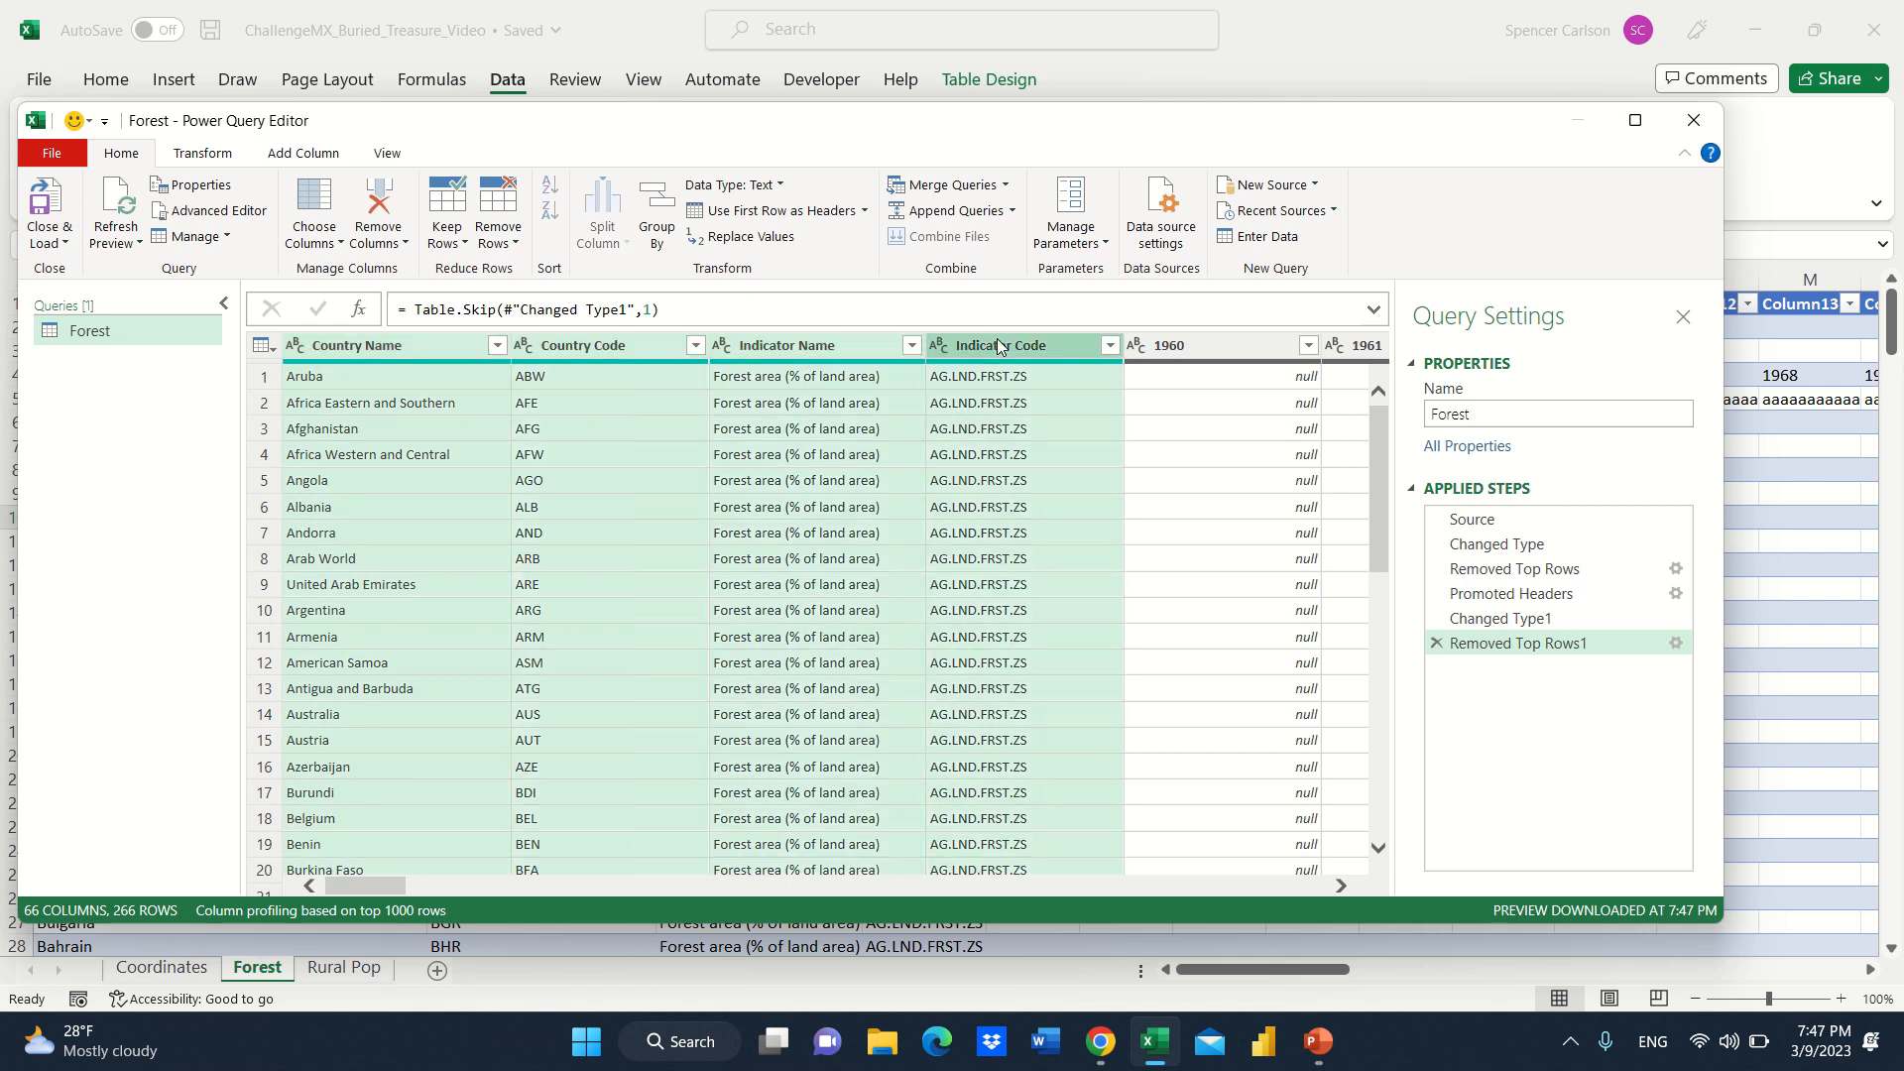
right_click(835, 345)
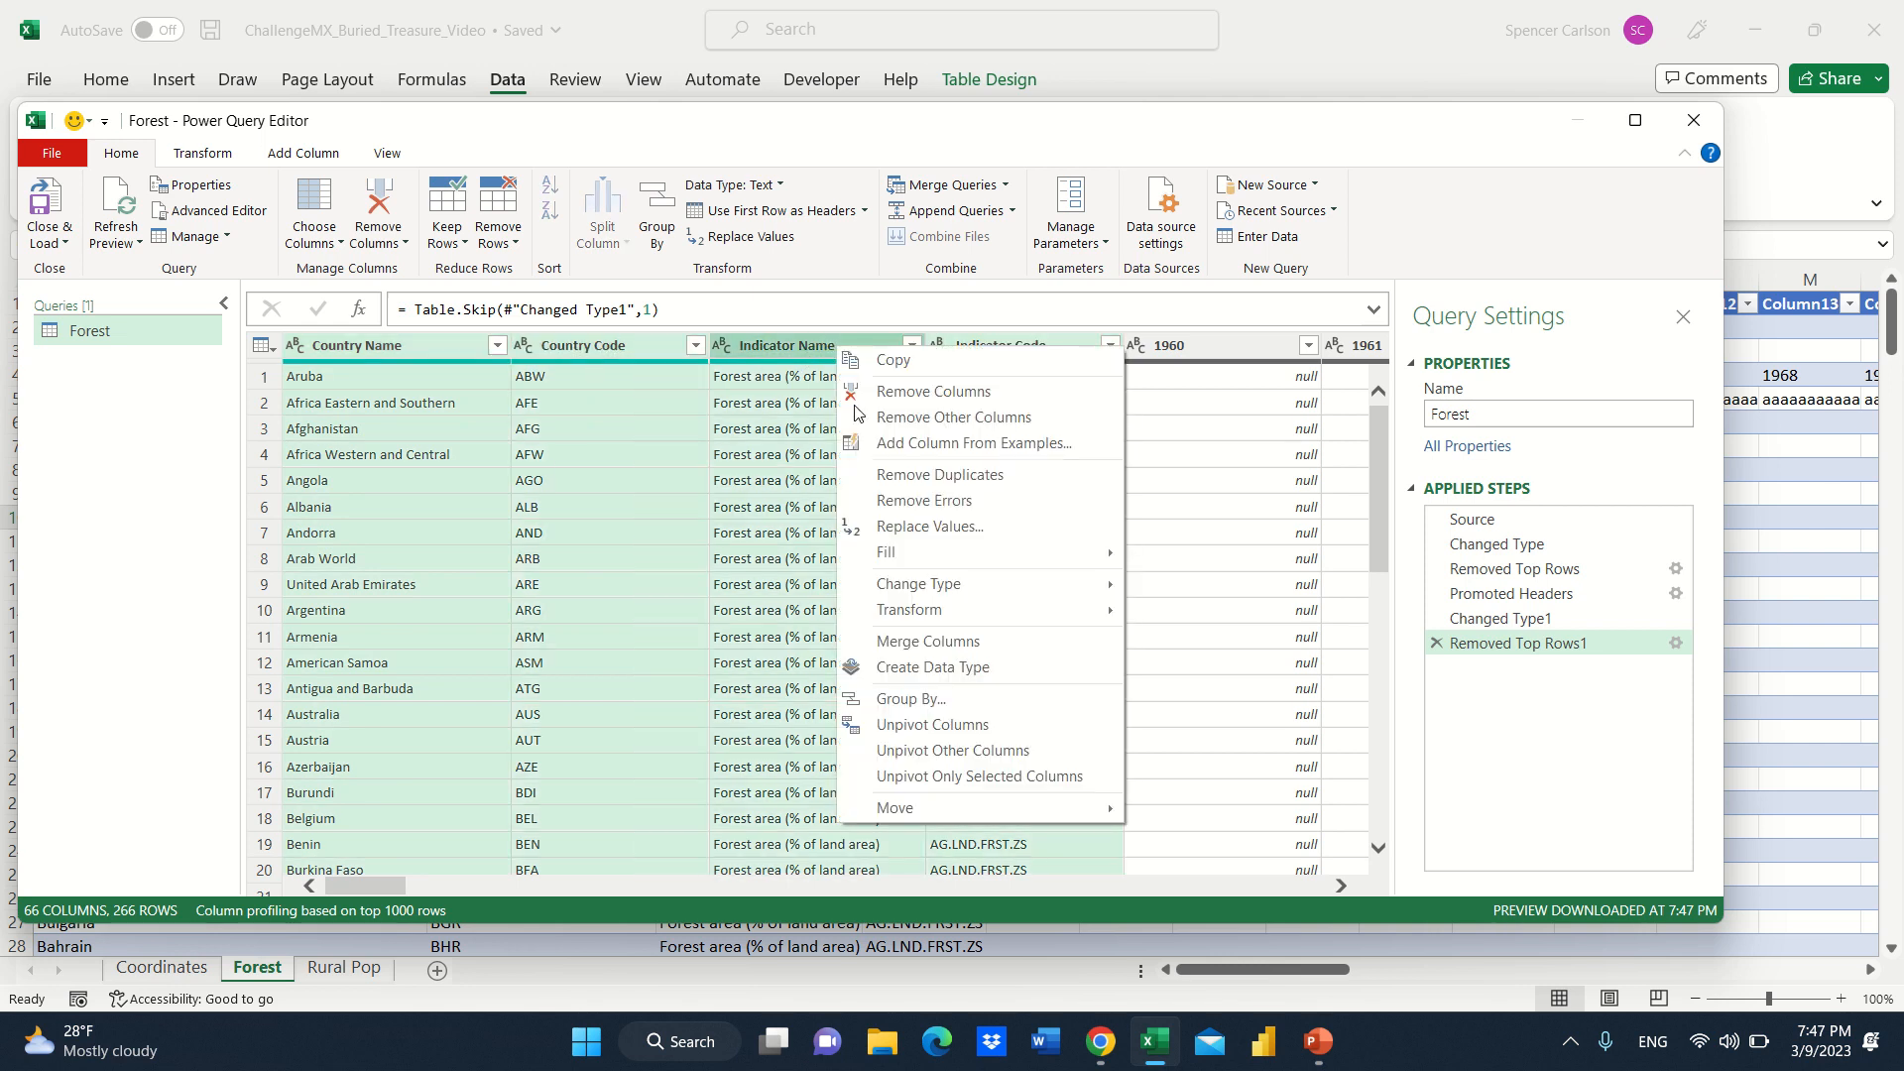
left_click(971, 750)
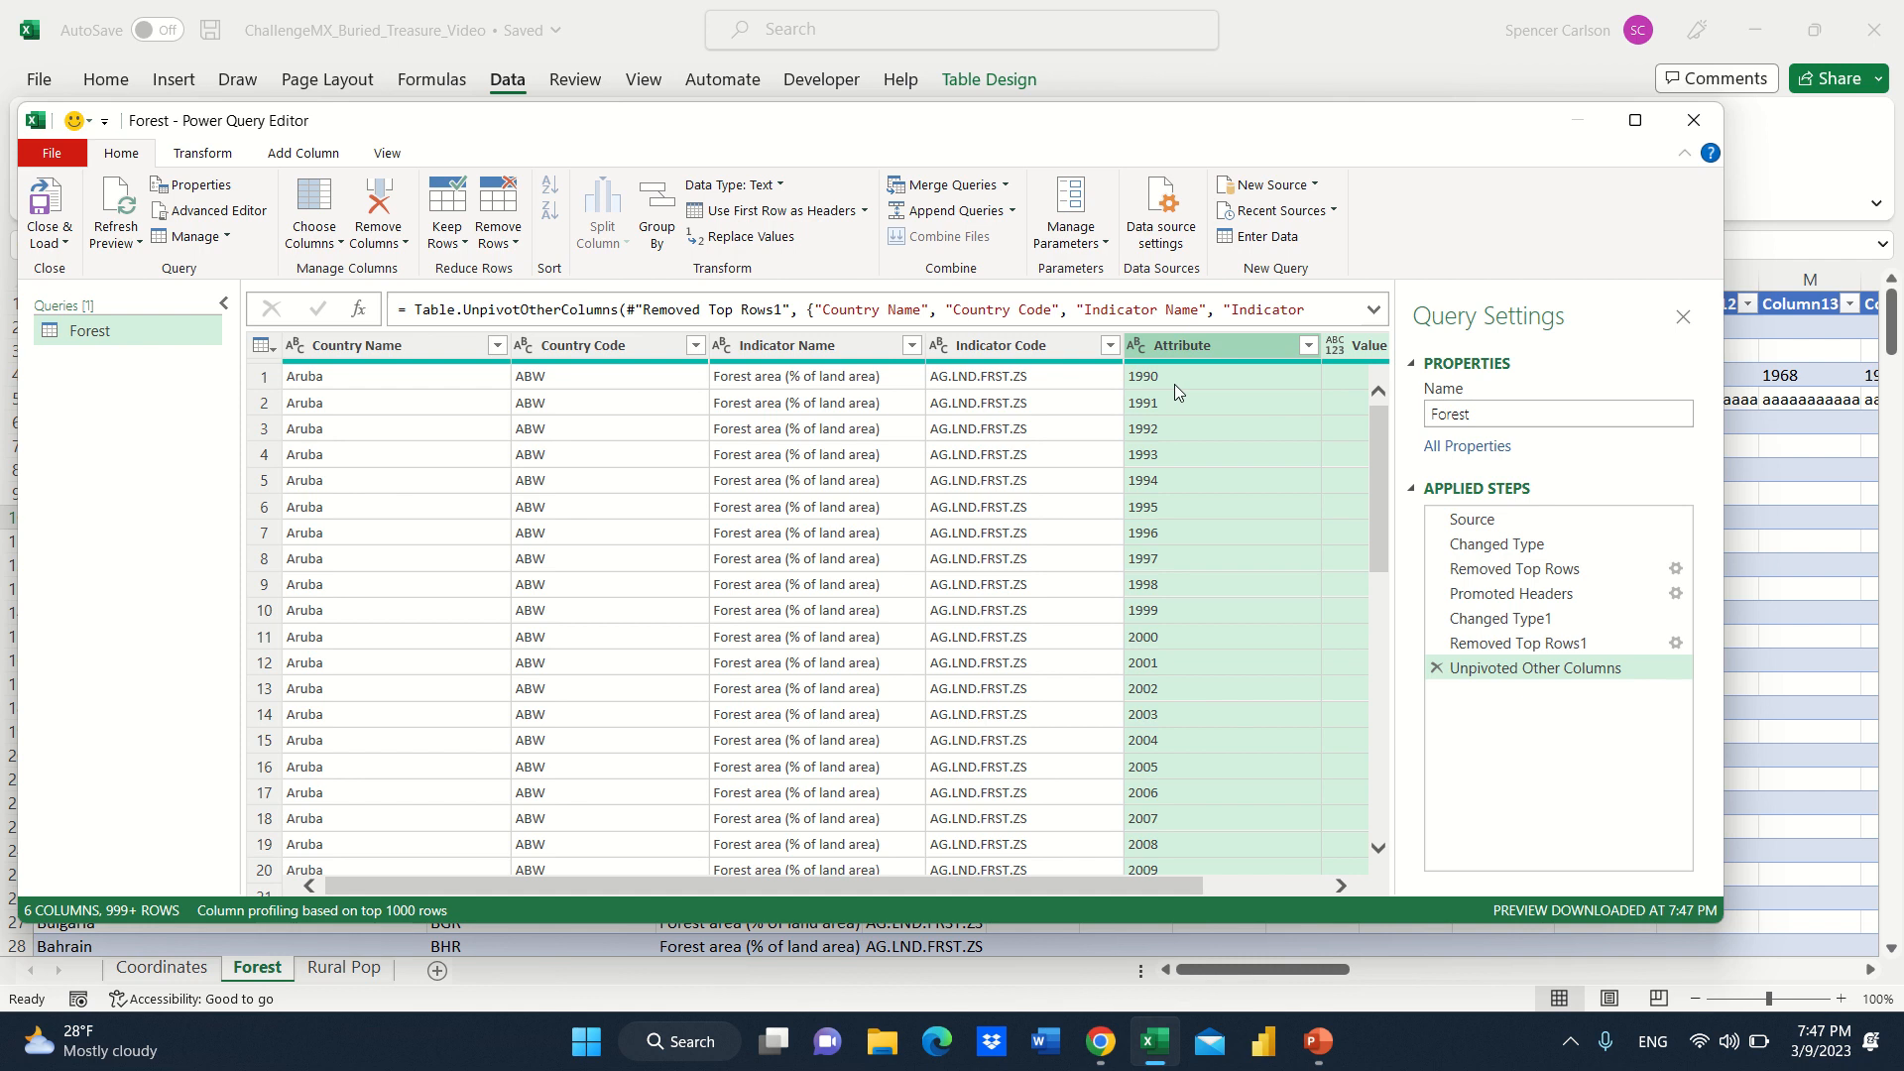
Rename the Attribute column as Year and the Value column as Forest %.
double_click(1188, 344)
type("Year")
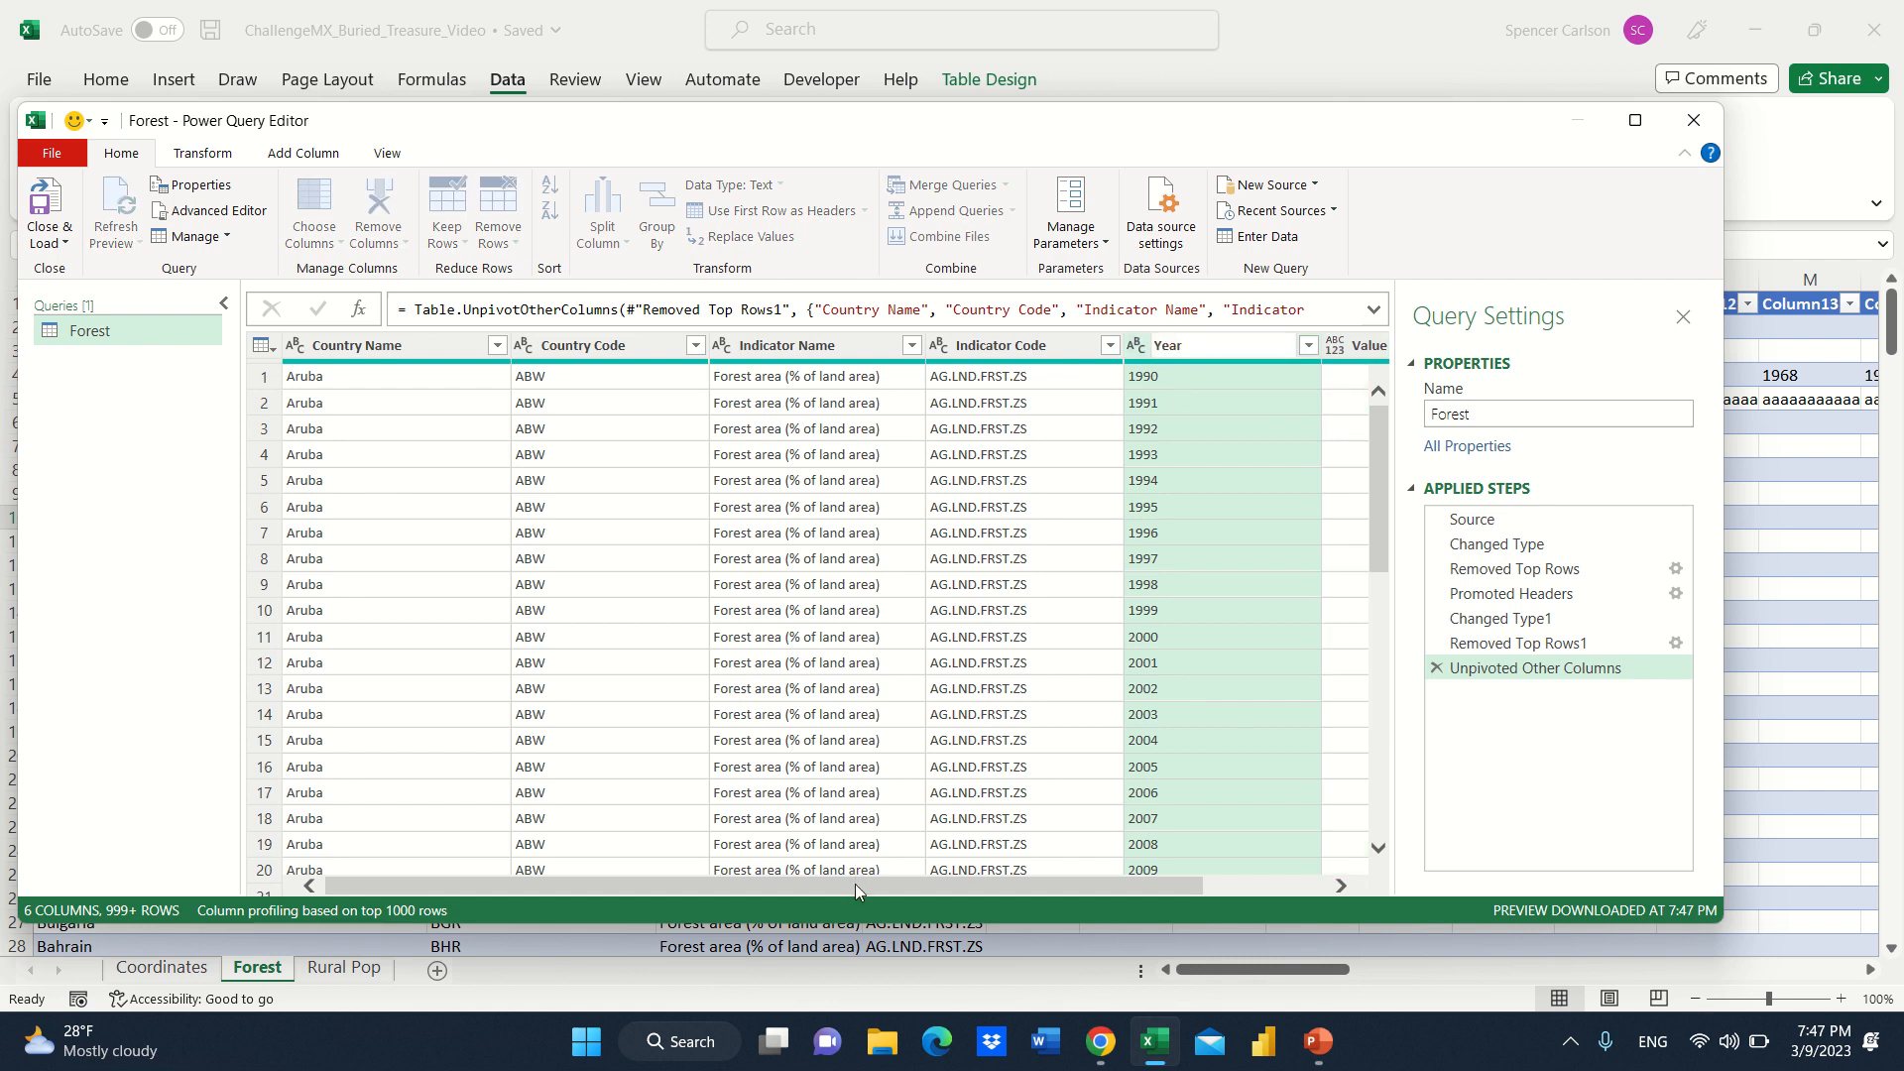
left_click(1103, 879)
left_click_drag(1103, 878, 1319, 883)
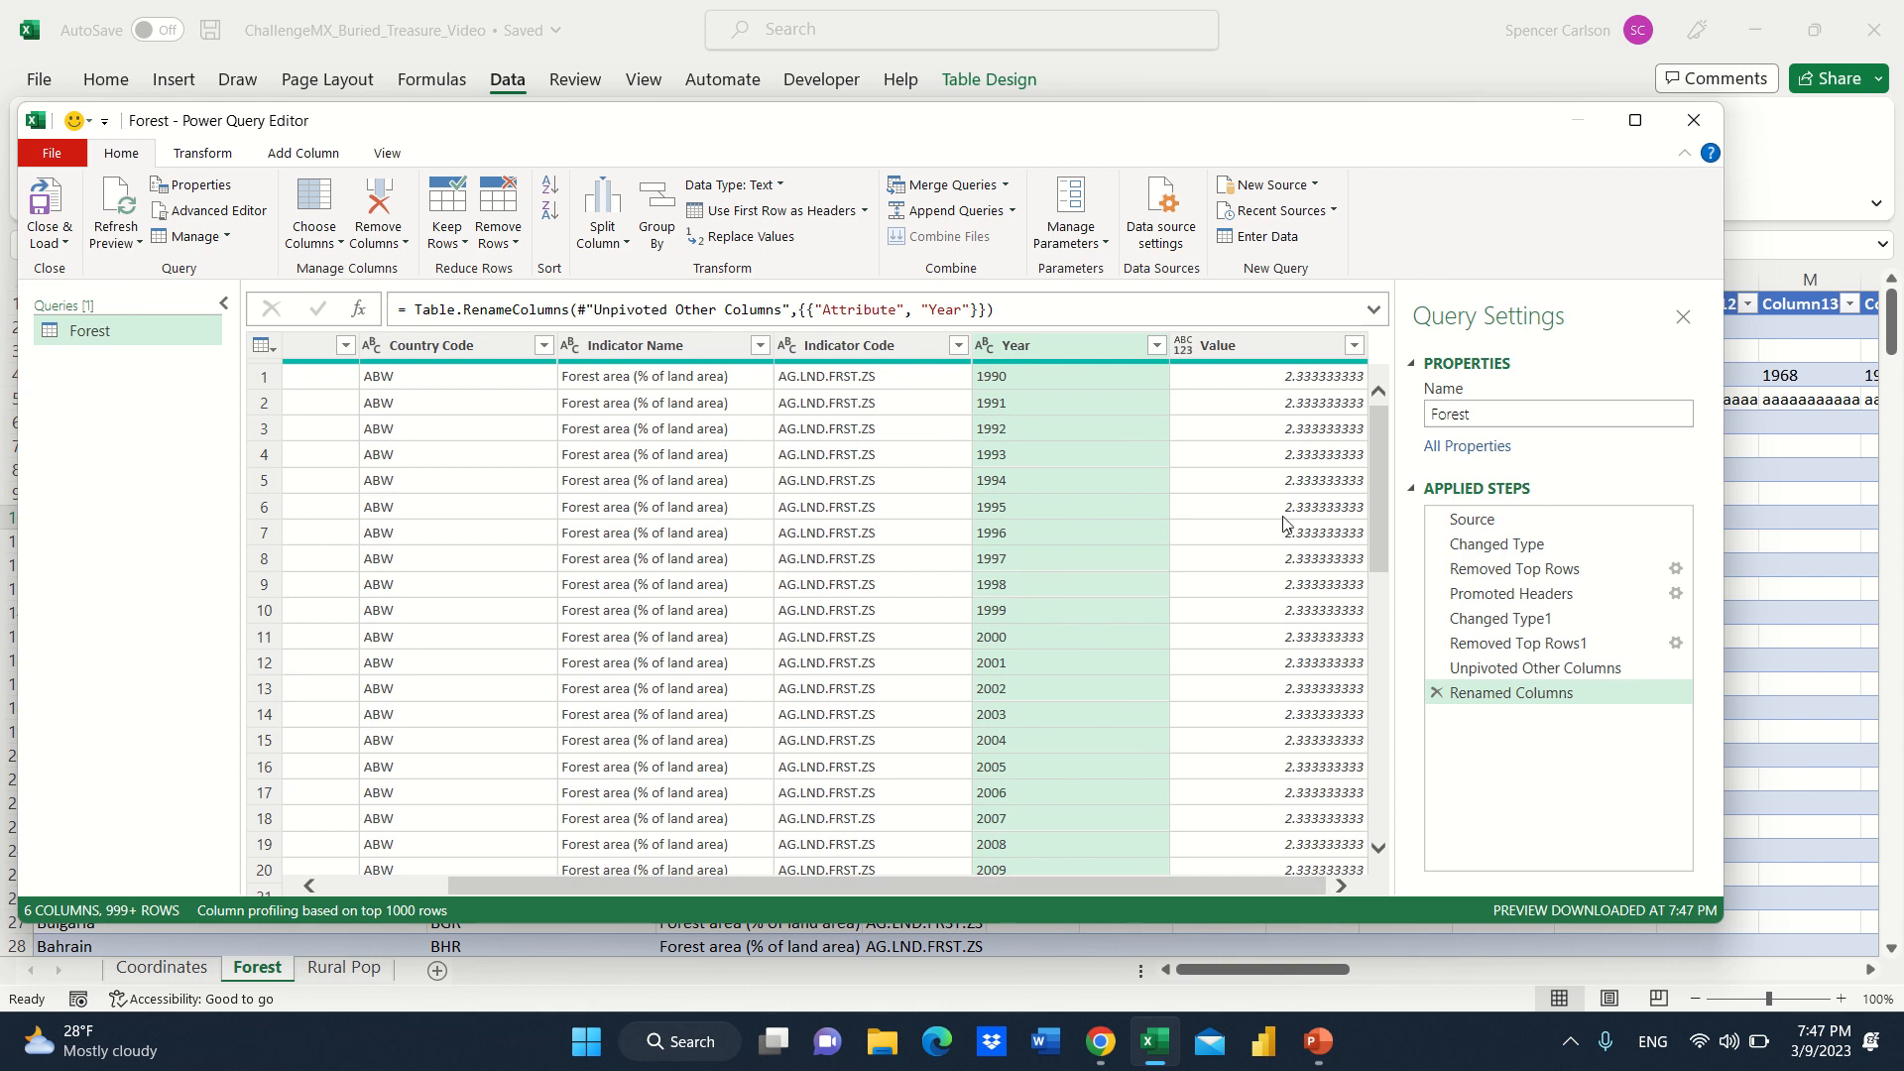
double_click(1226, 344)
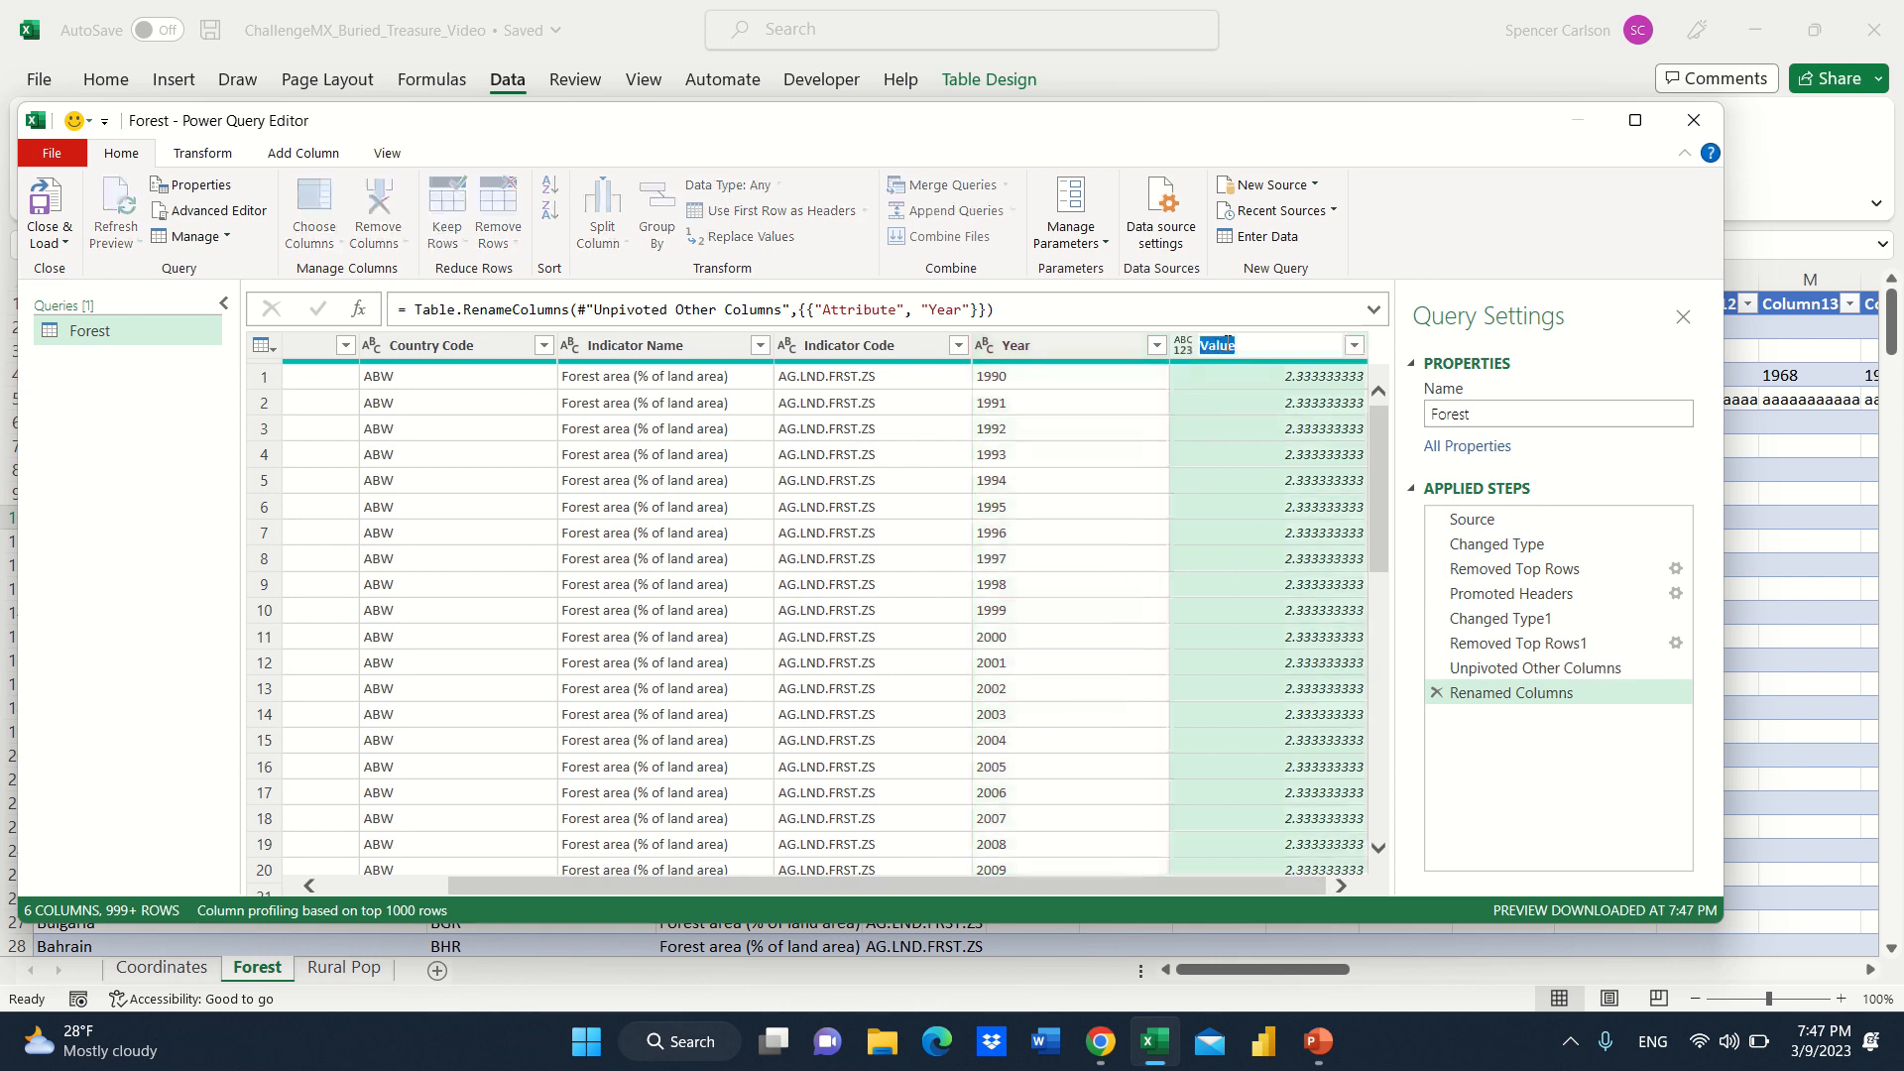
type("Forest %")
key("Return")
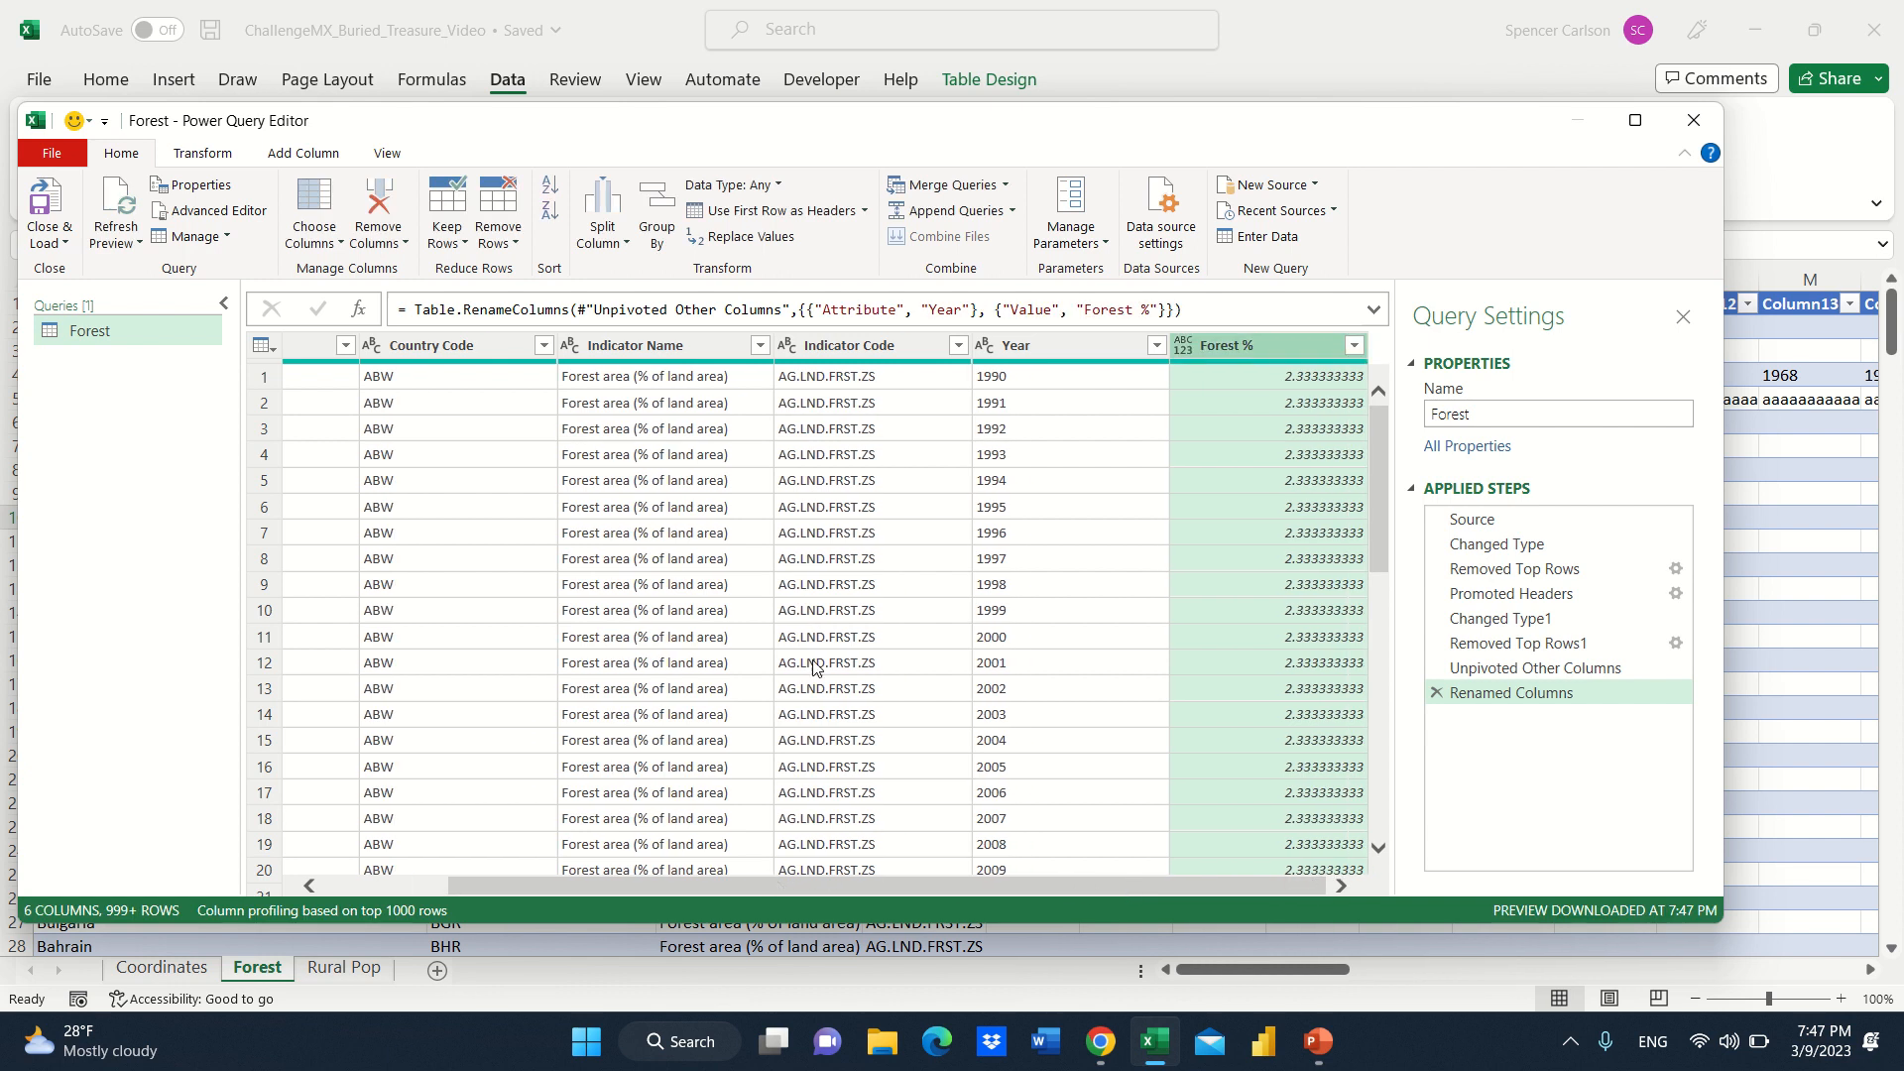
Remove the Indicator Name and Indicator Code columns from the Forest query.
left_click(702, 347)
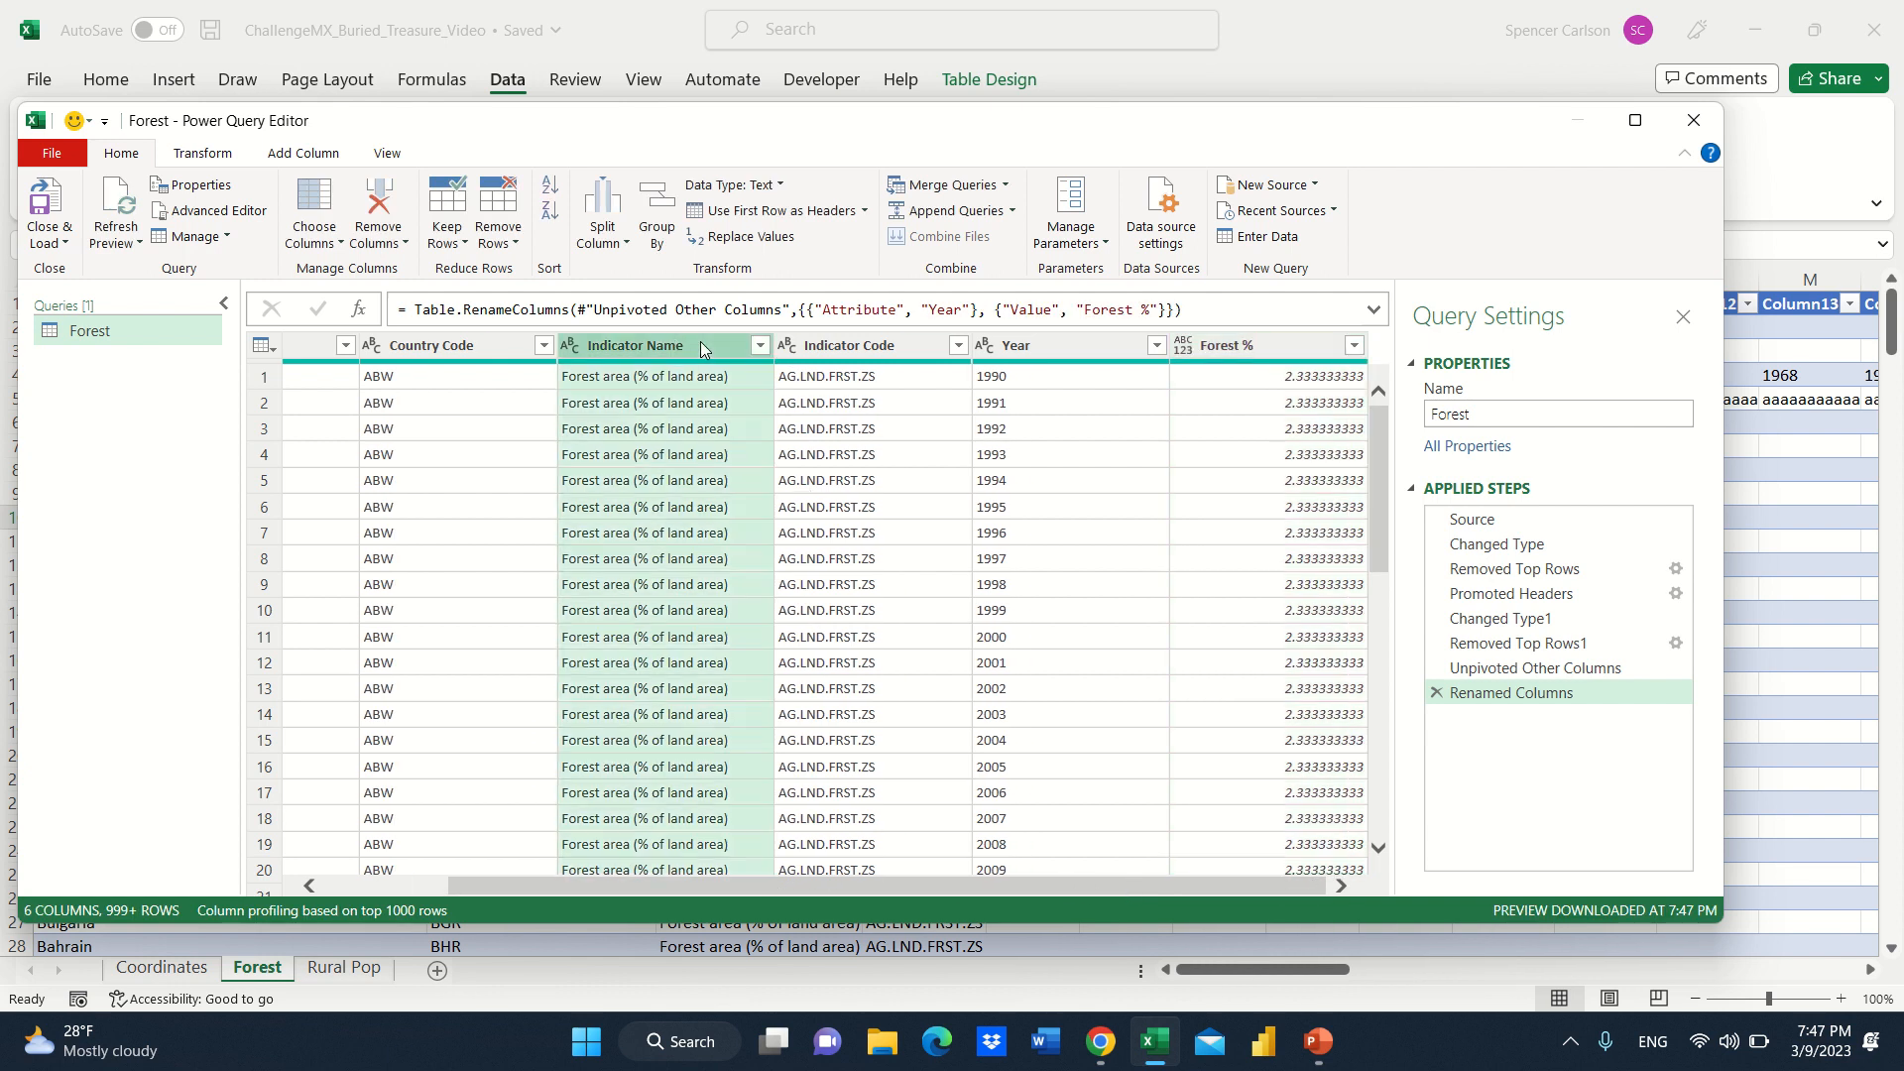
left_click(866, 347, "ctrl")
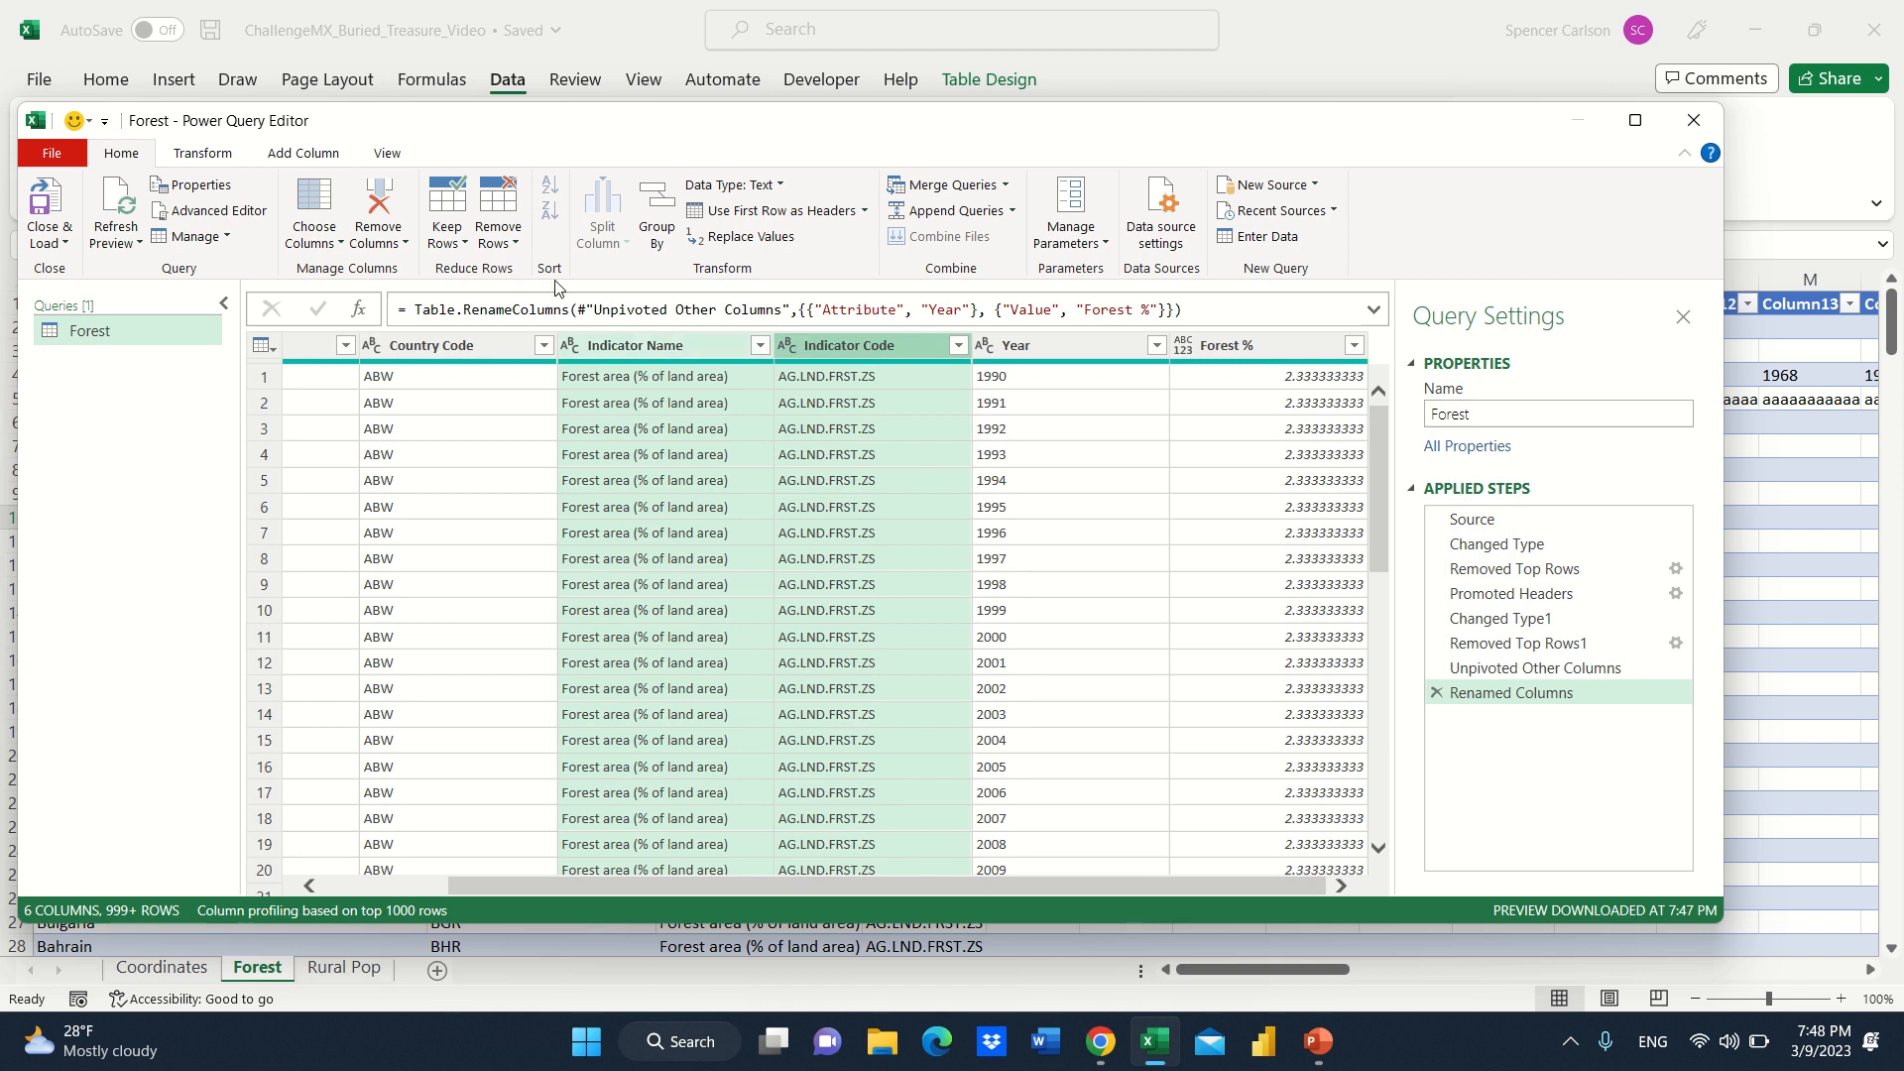
left_click(387, 213)
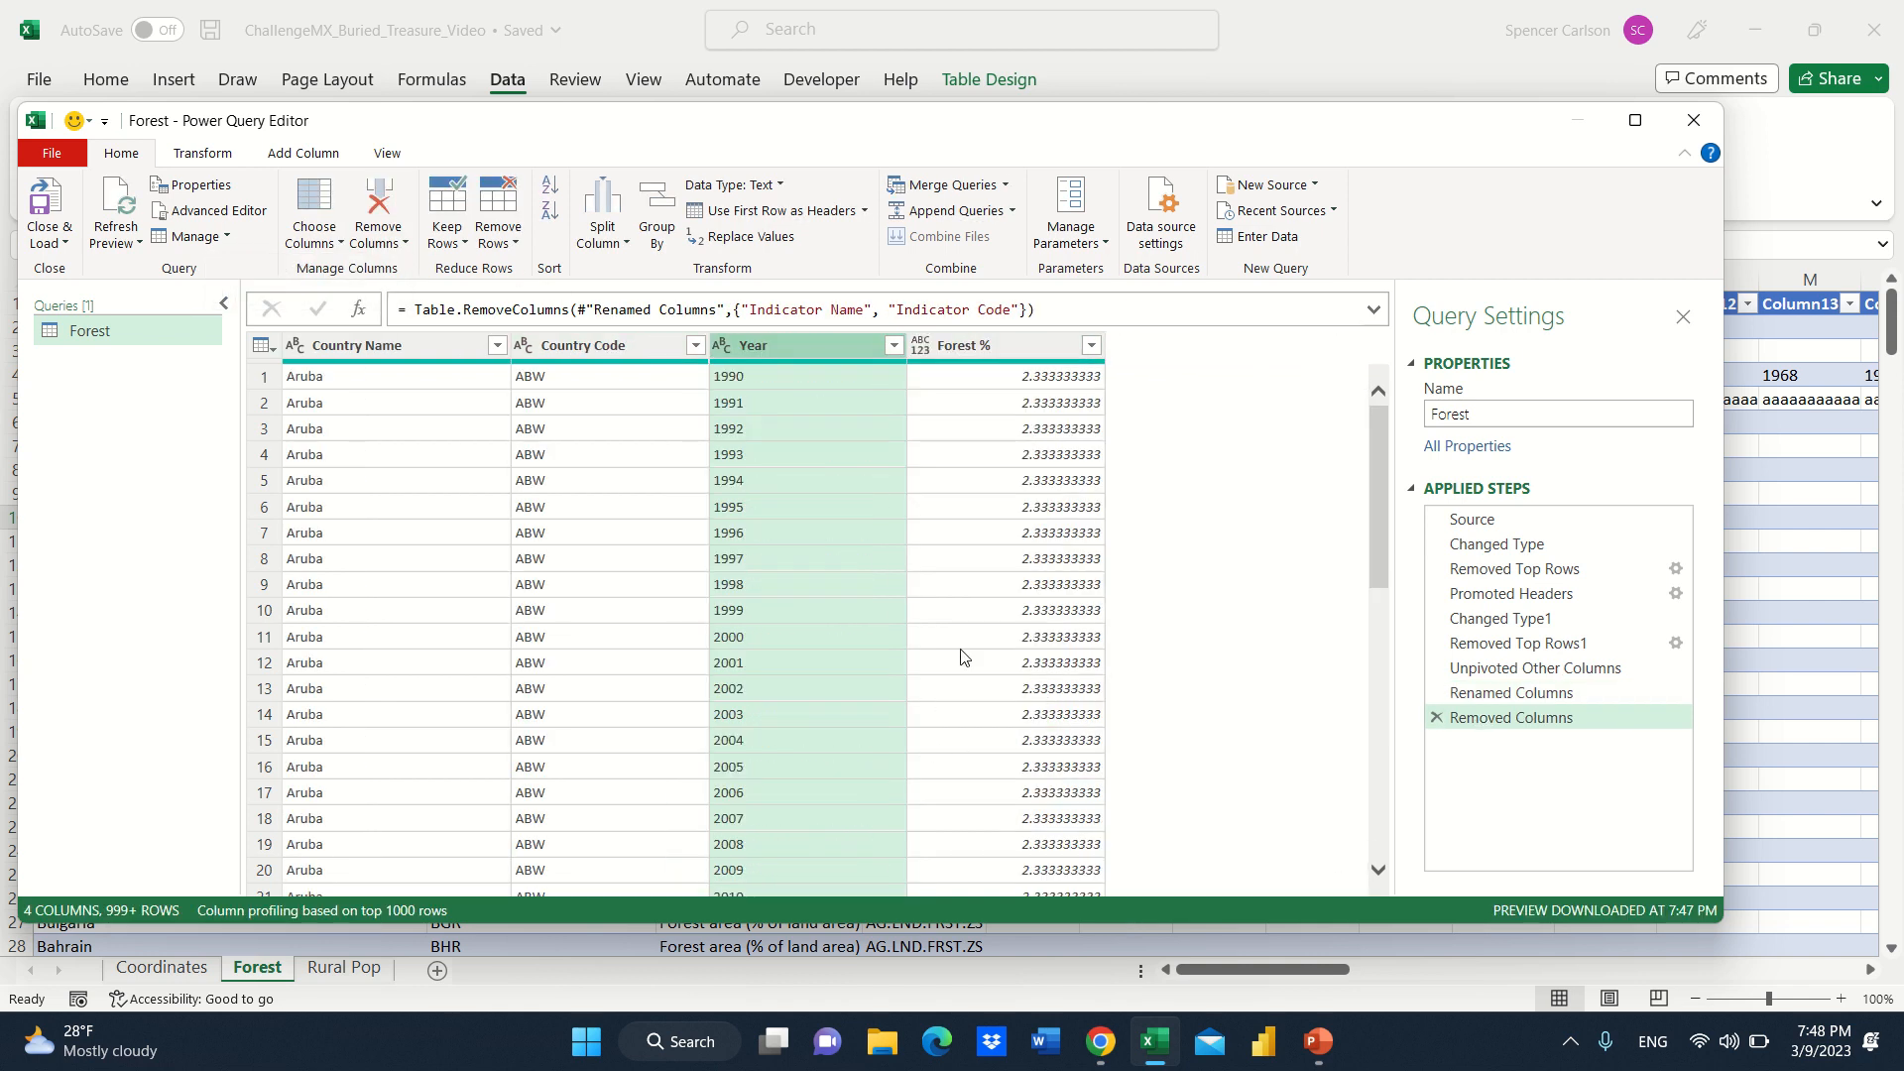
Round the Forest % column to 2 decimal places.
left_click(1038, 353)
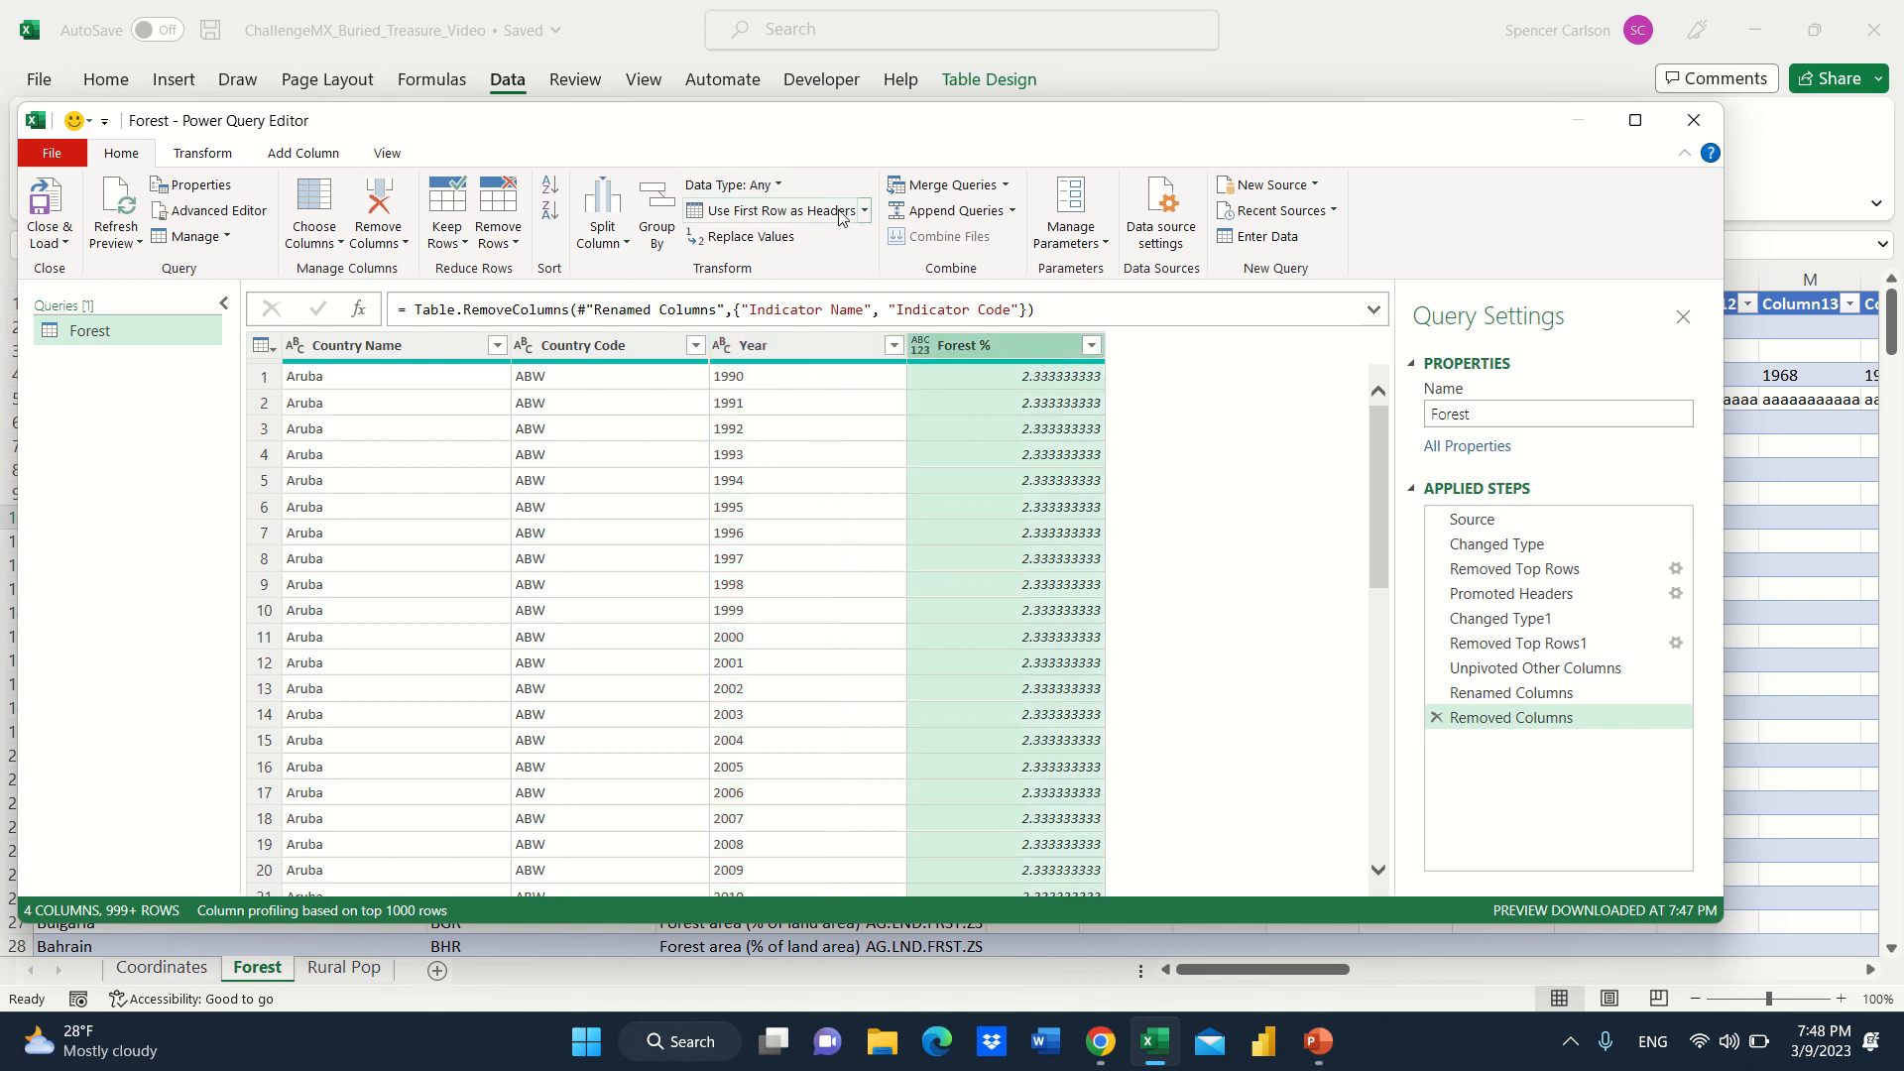
left_click(187, 151)
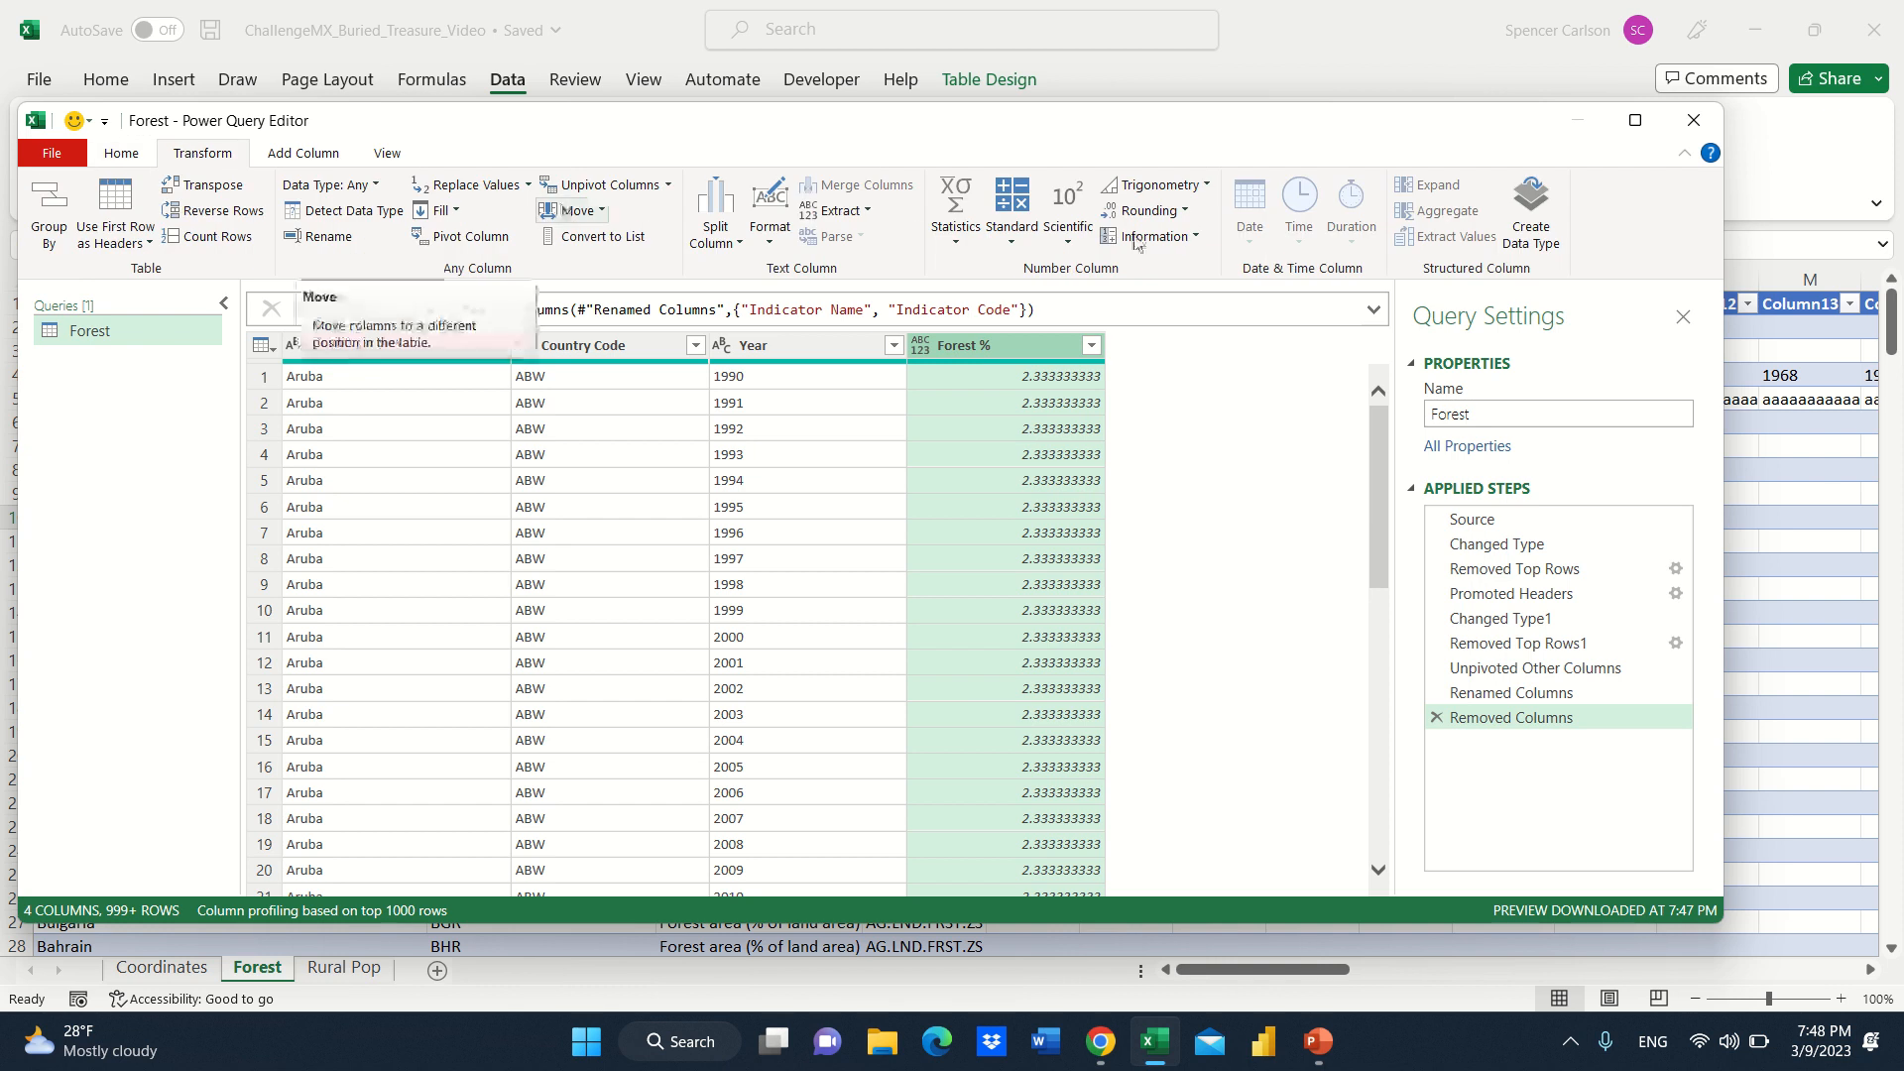
left_click(1184, 211)
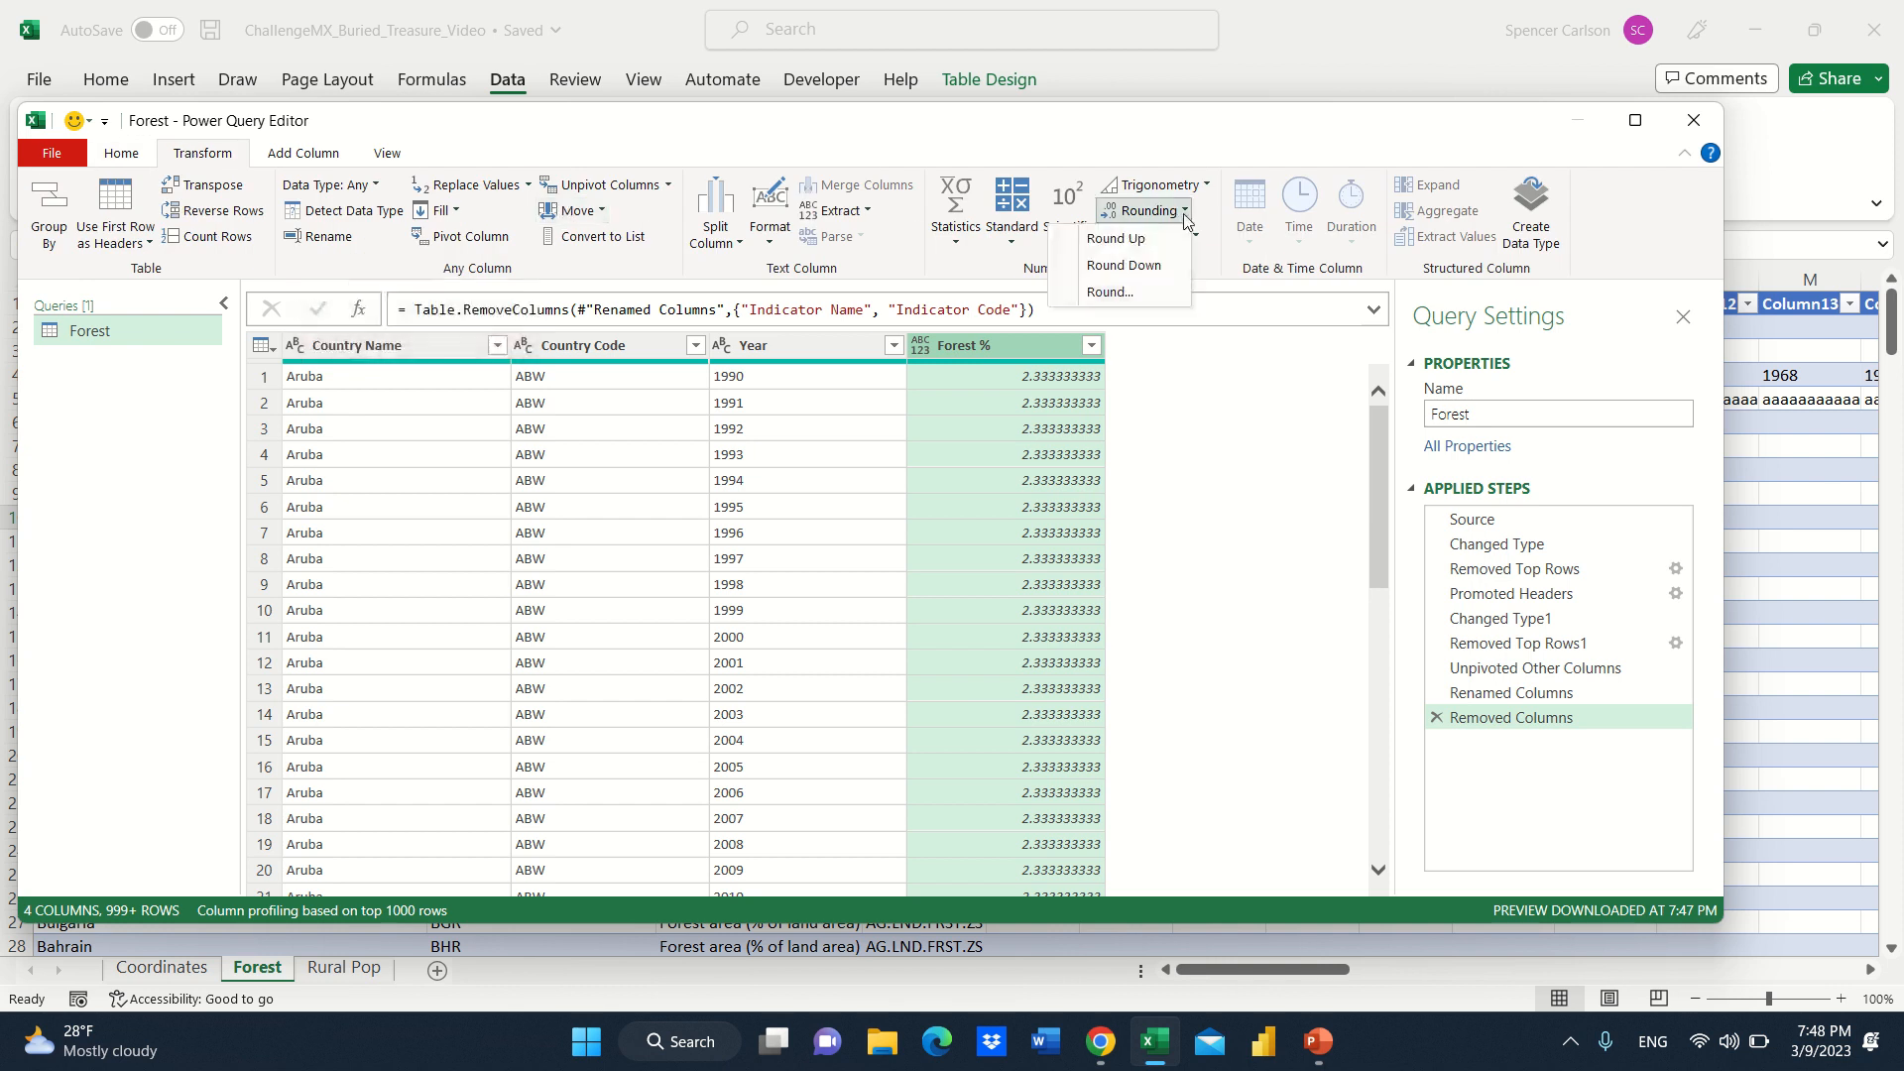
left_click(1156, 290)
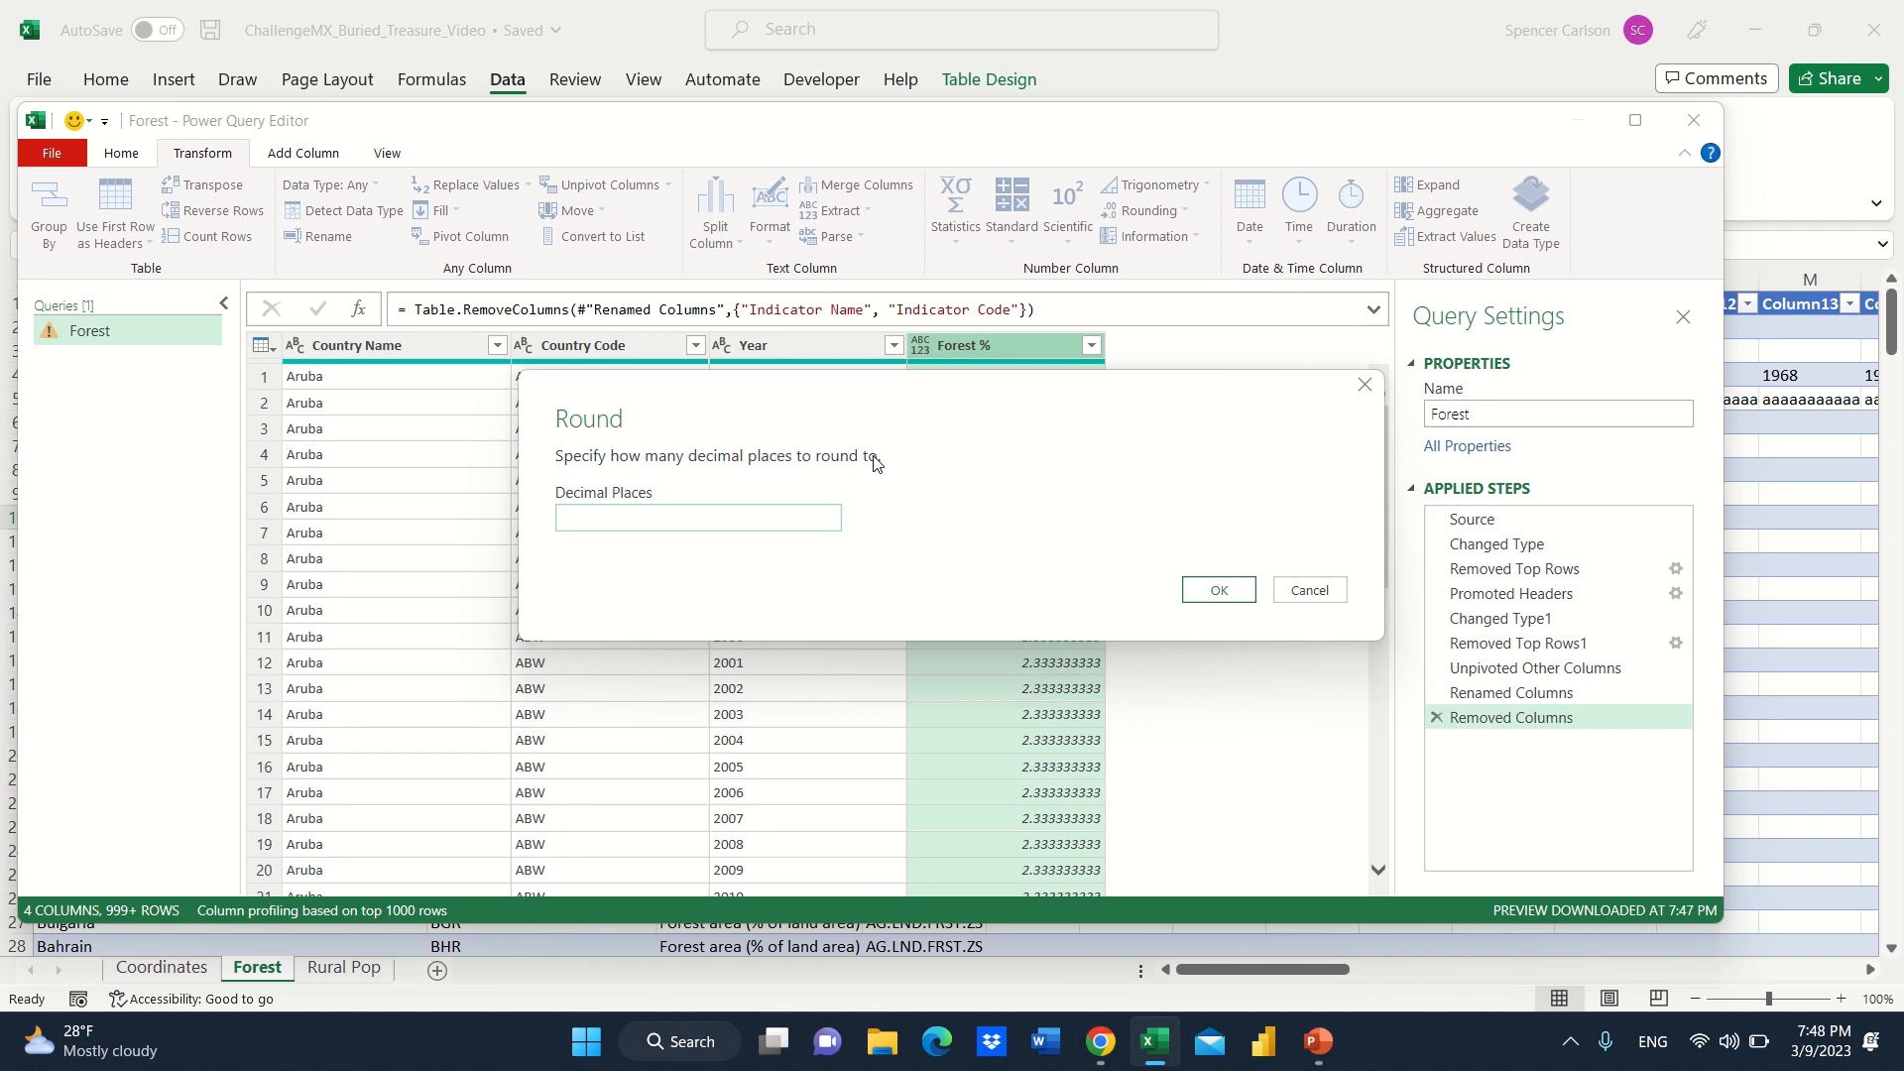
left_click(1232, 591)
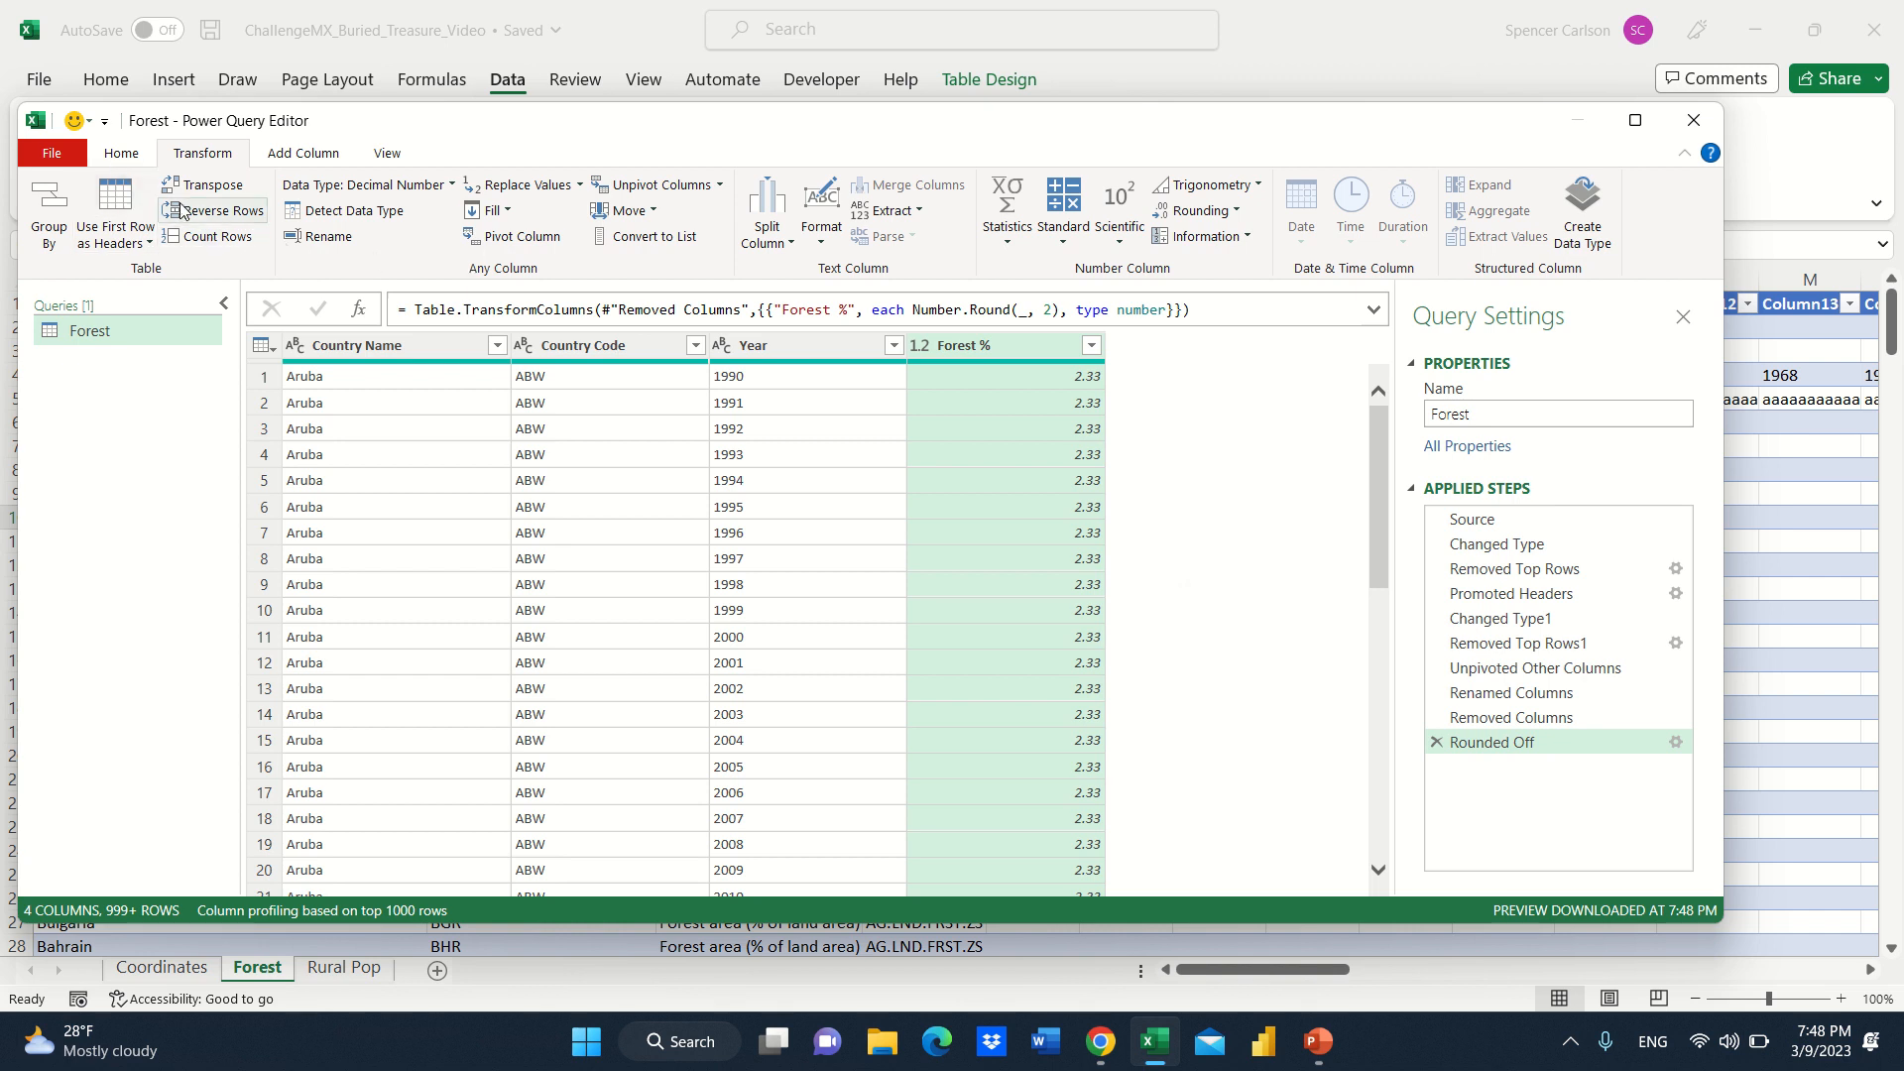
Close the query editor and load the Forest query as a connection only.
left_click(121, 156)
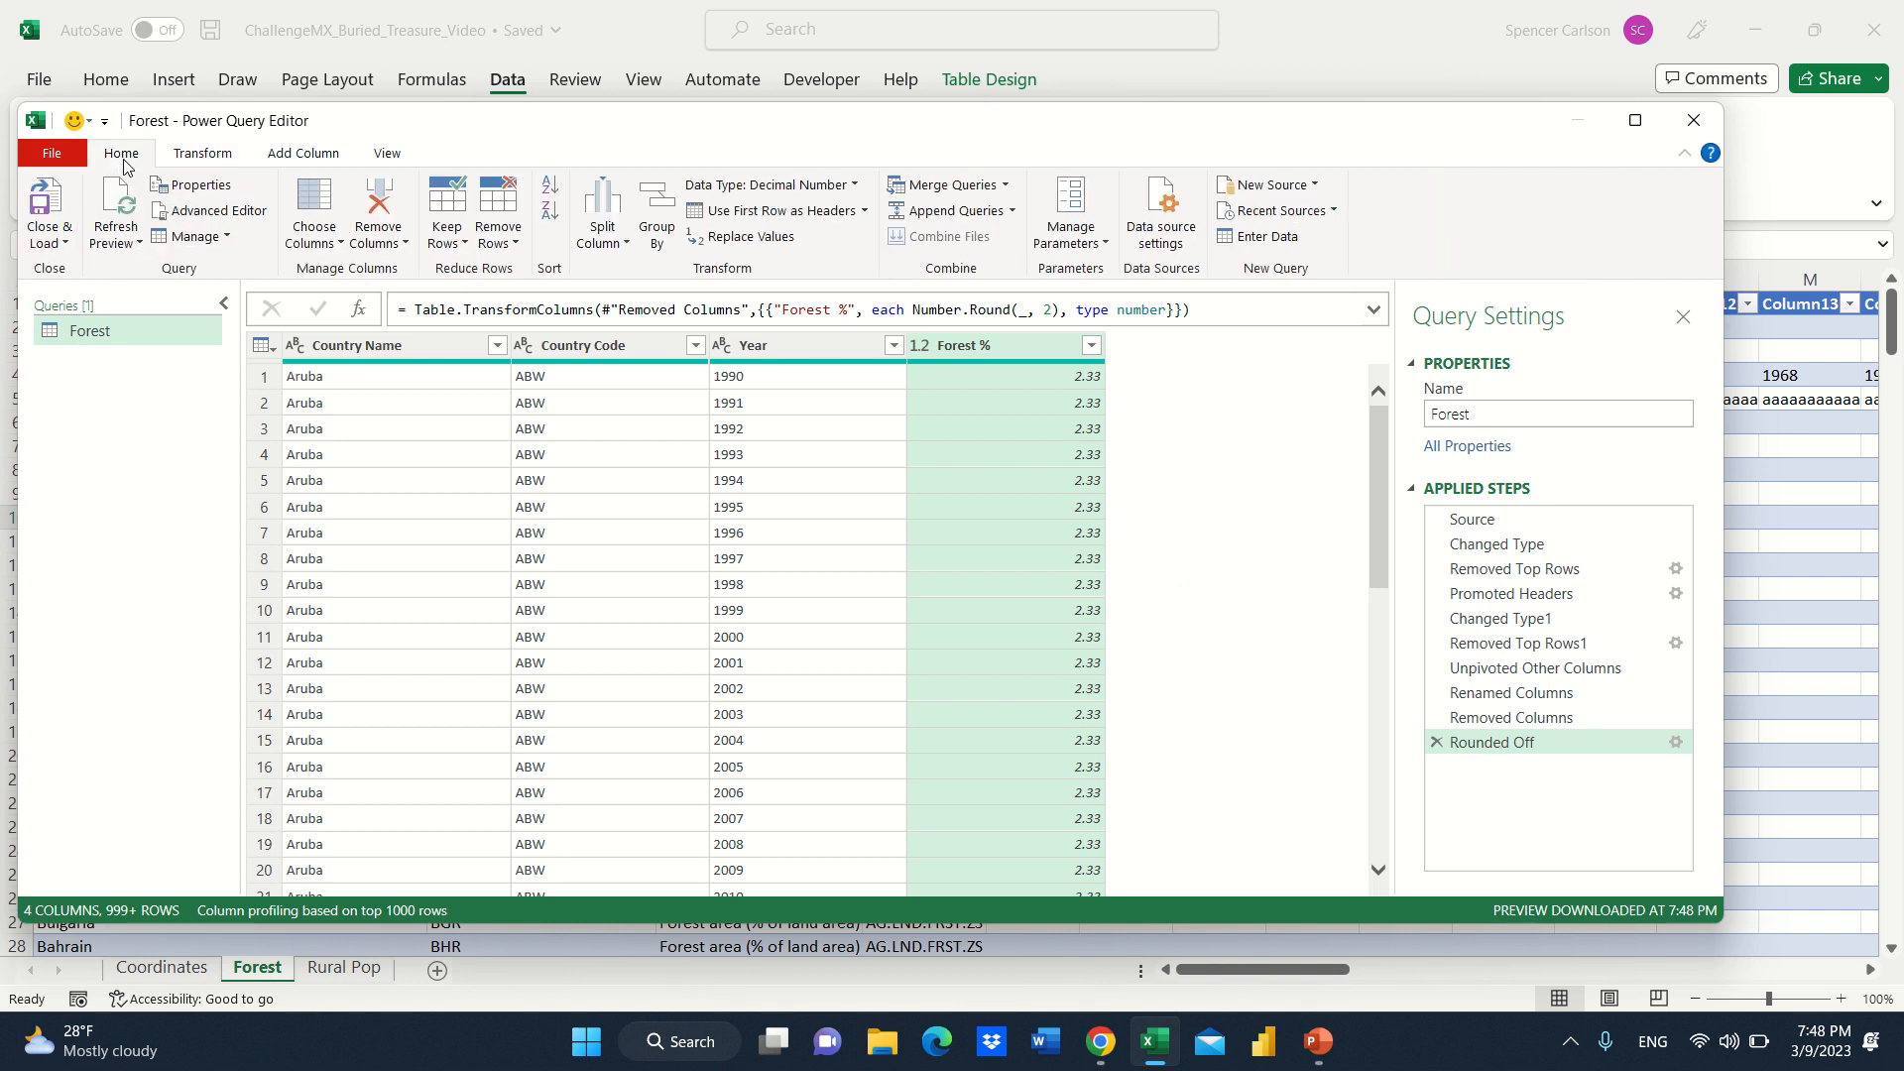
left_click(53, 243)
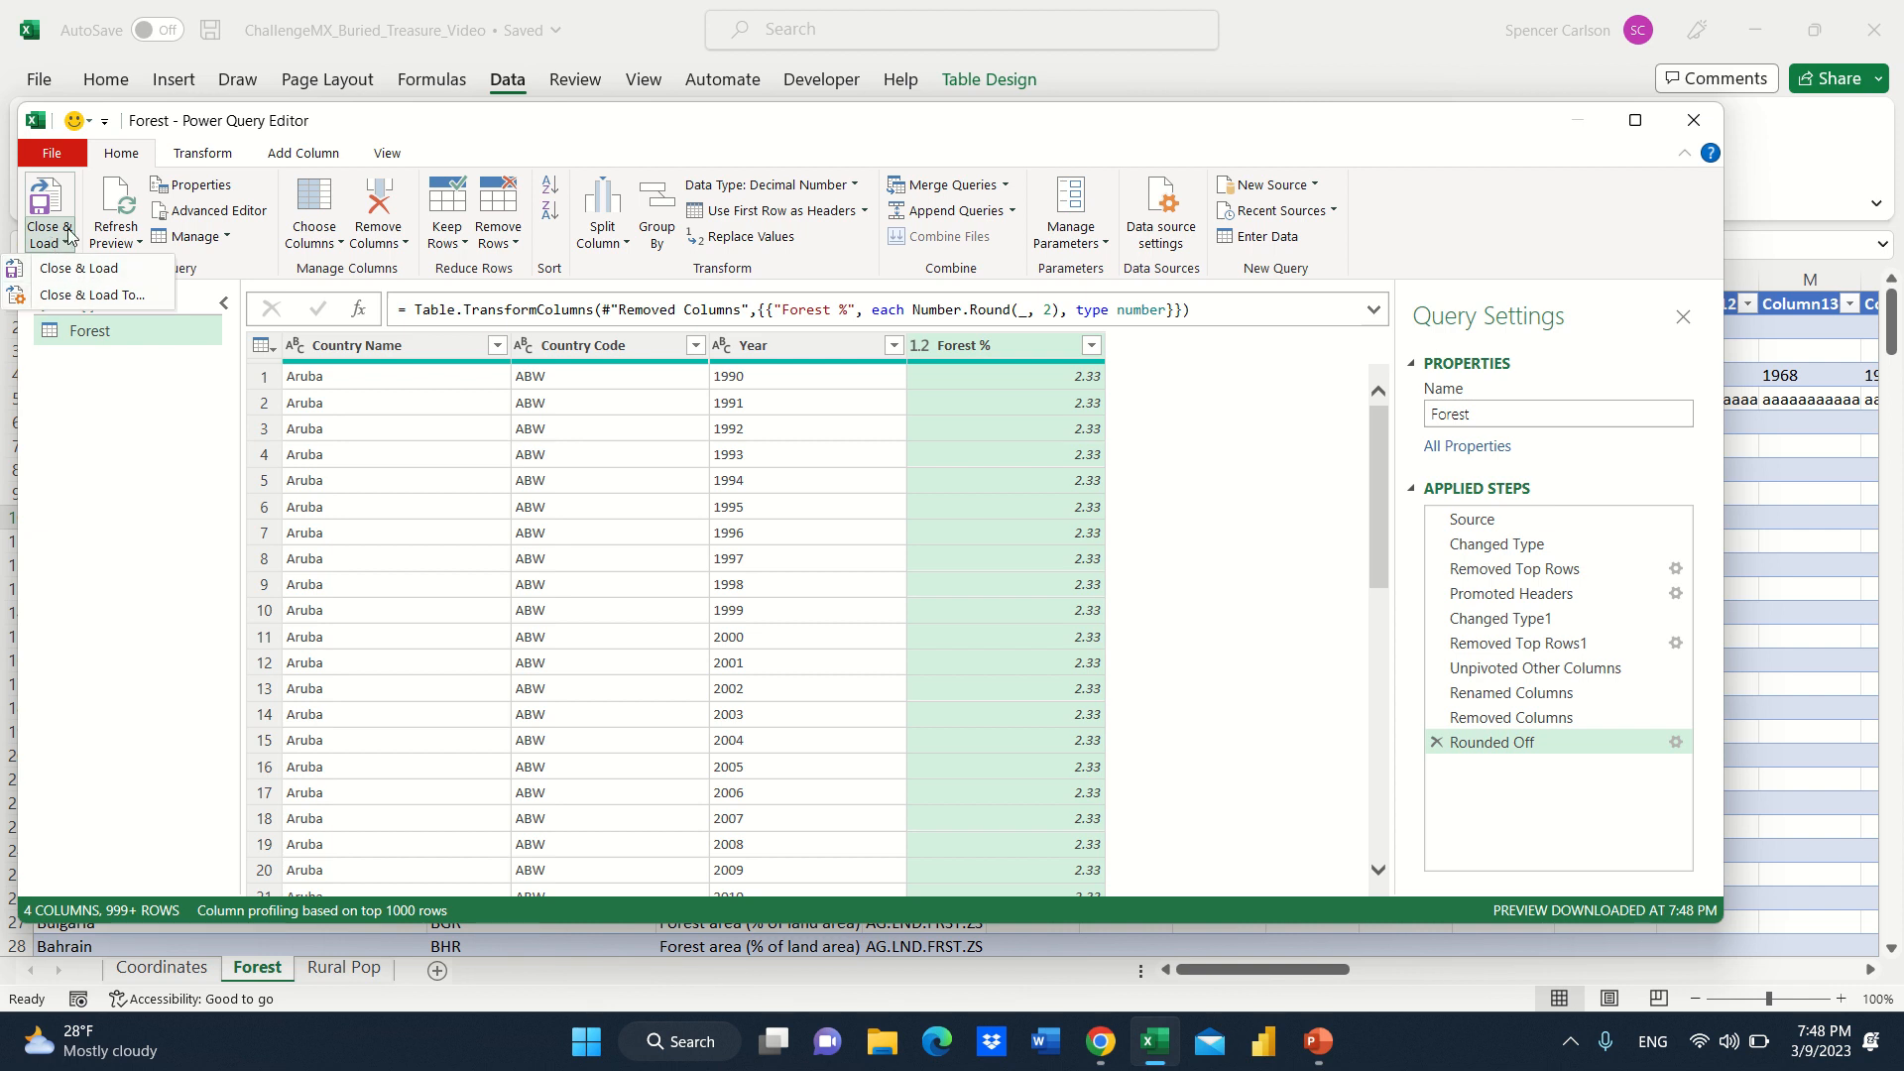
left_click(67, 297)
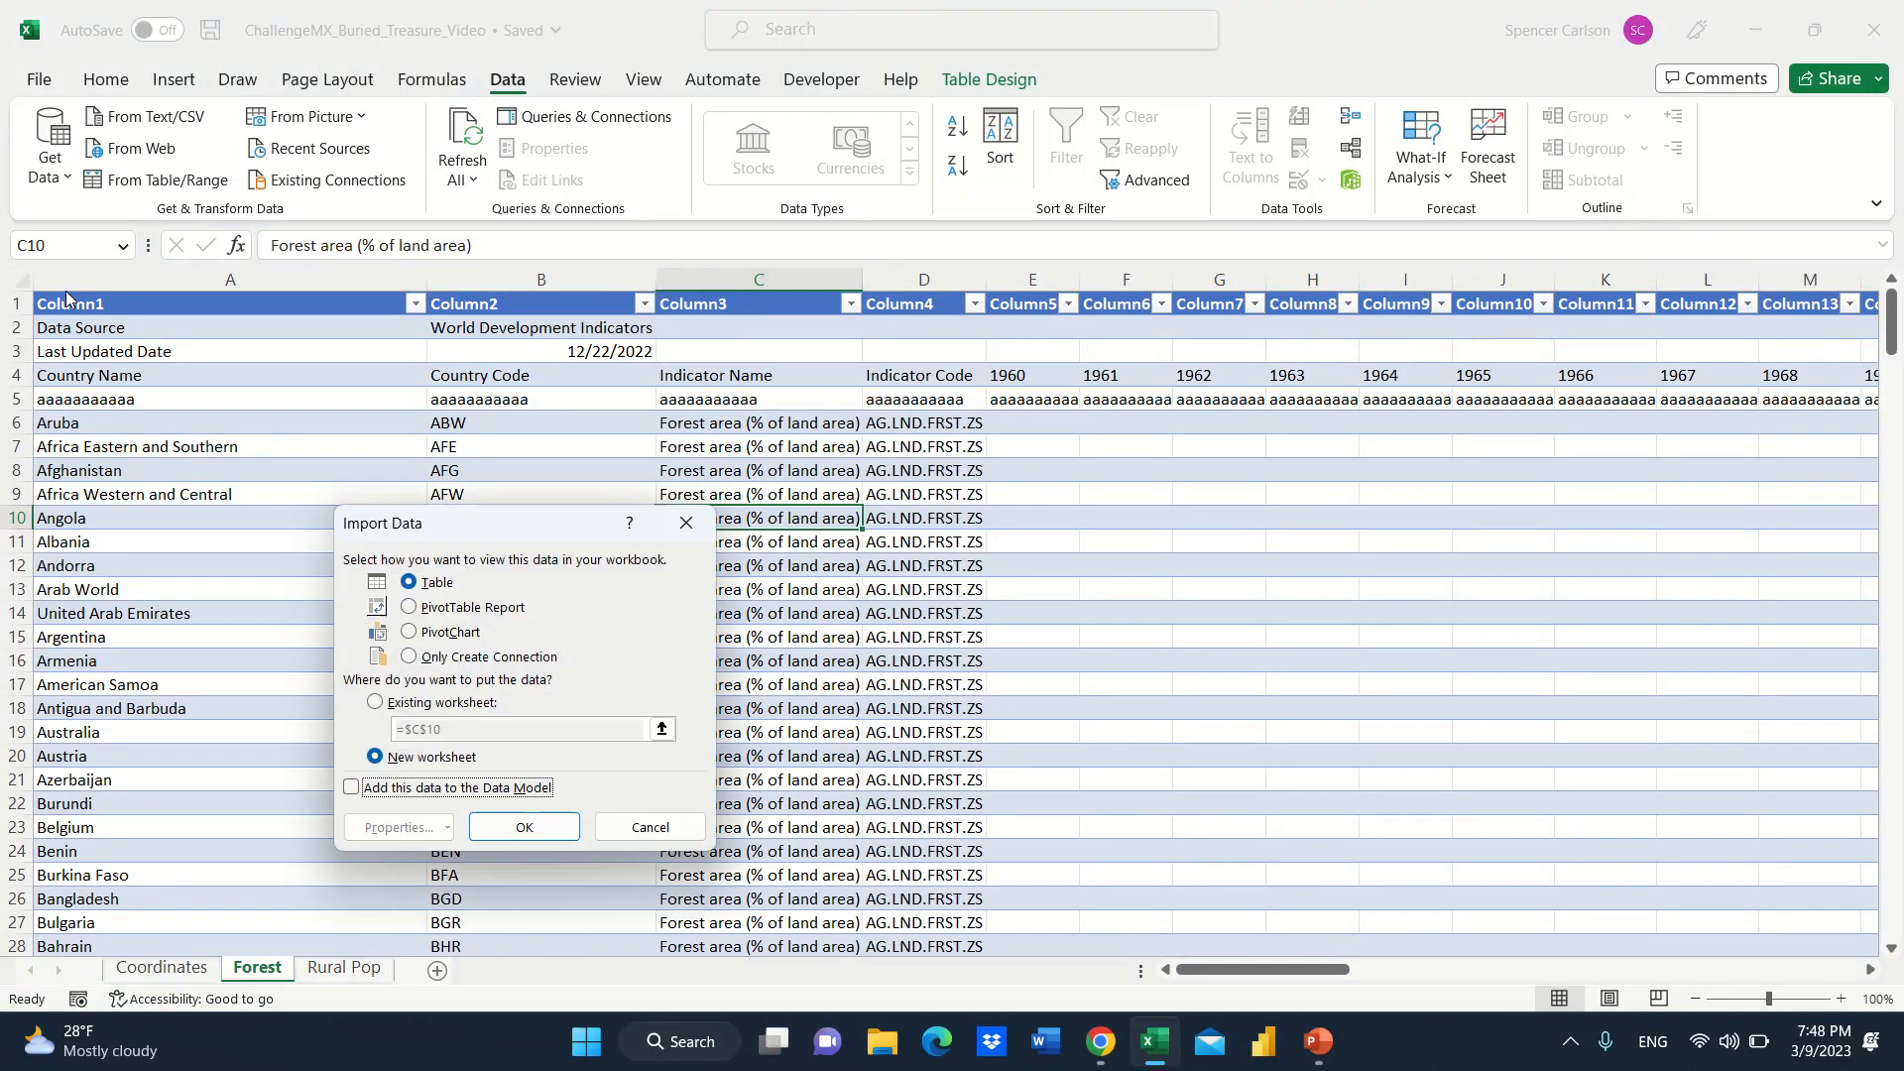
left_click(410, 657)
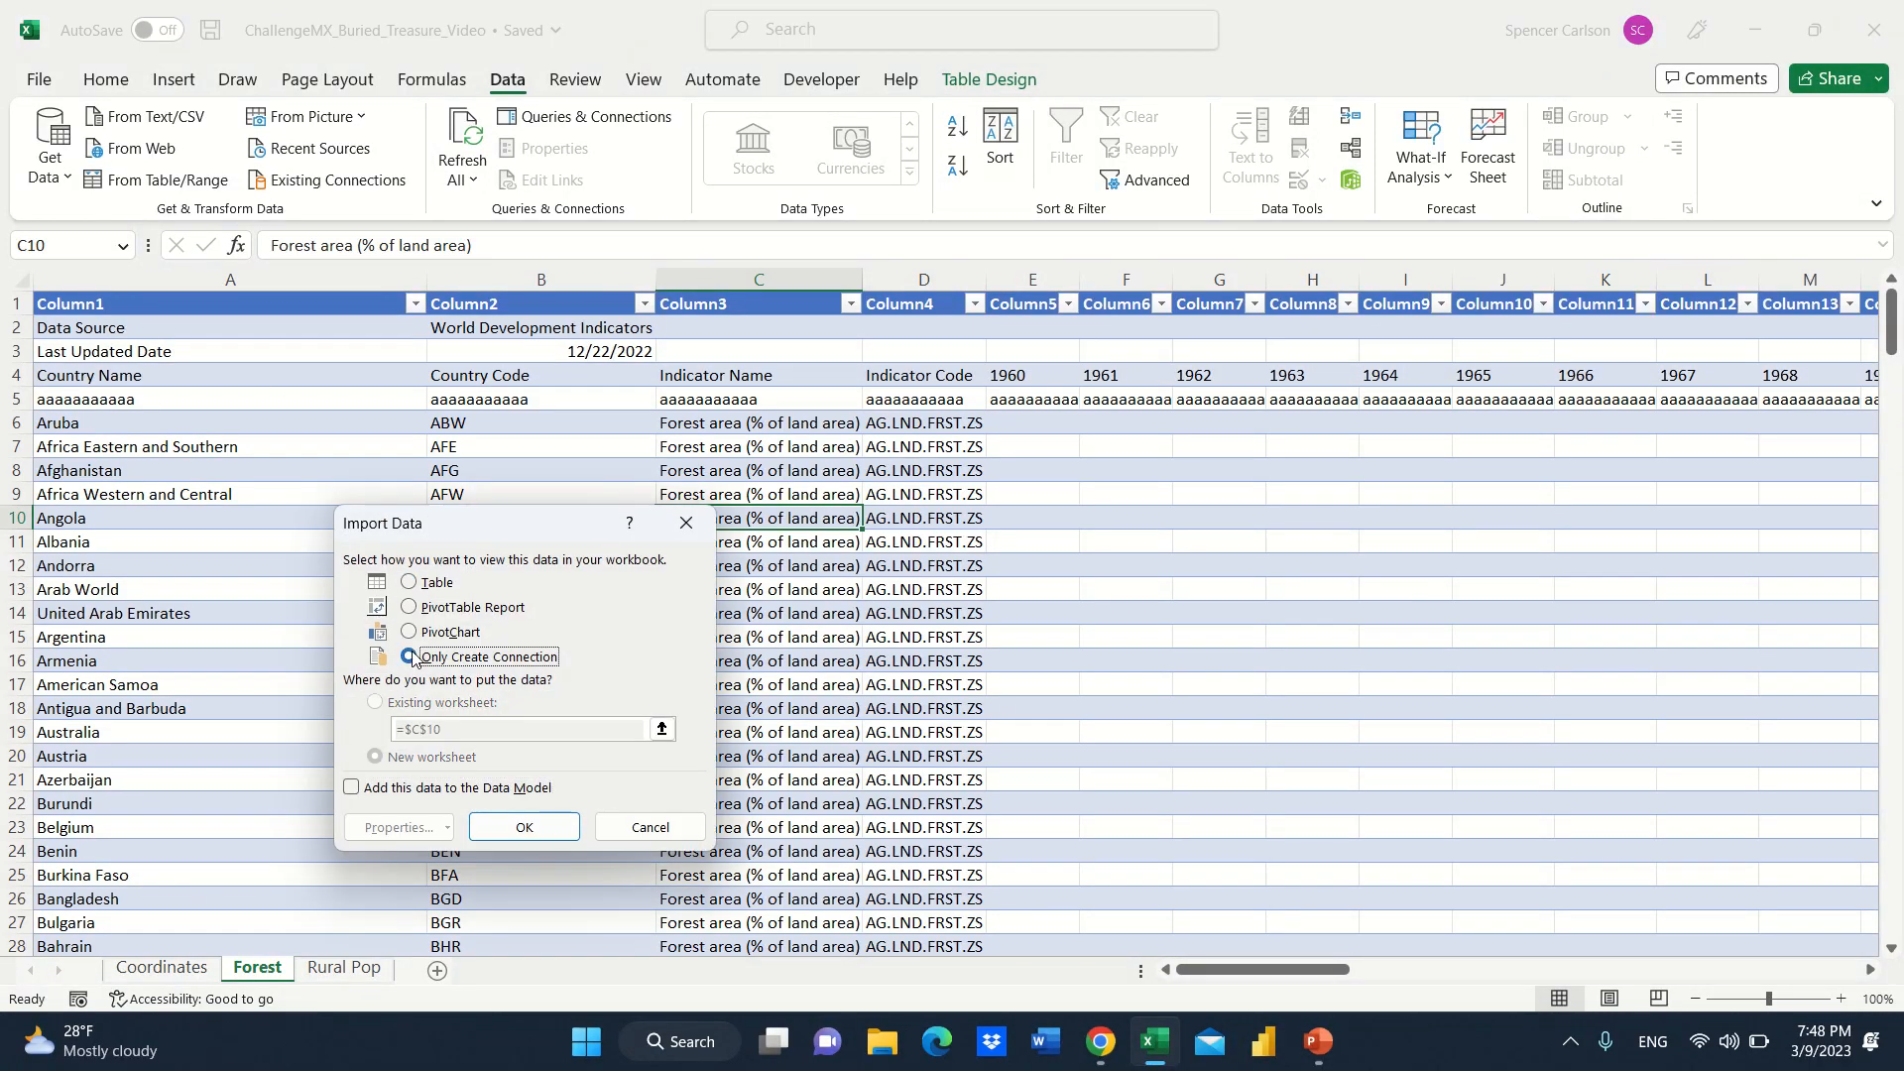
left_click(525, 827)
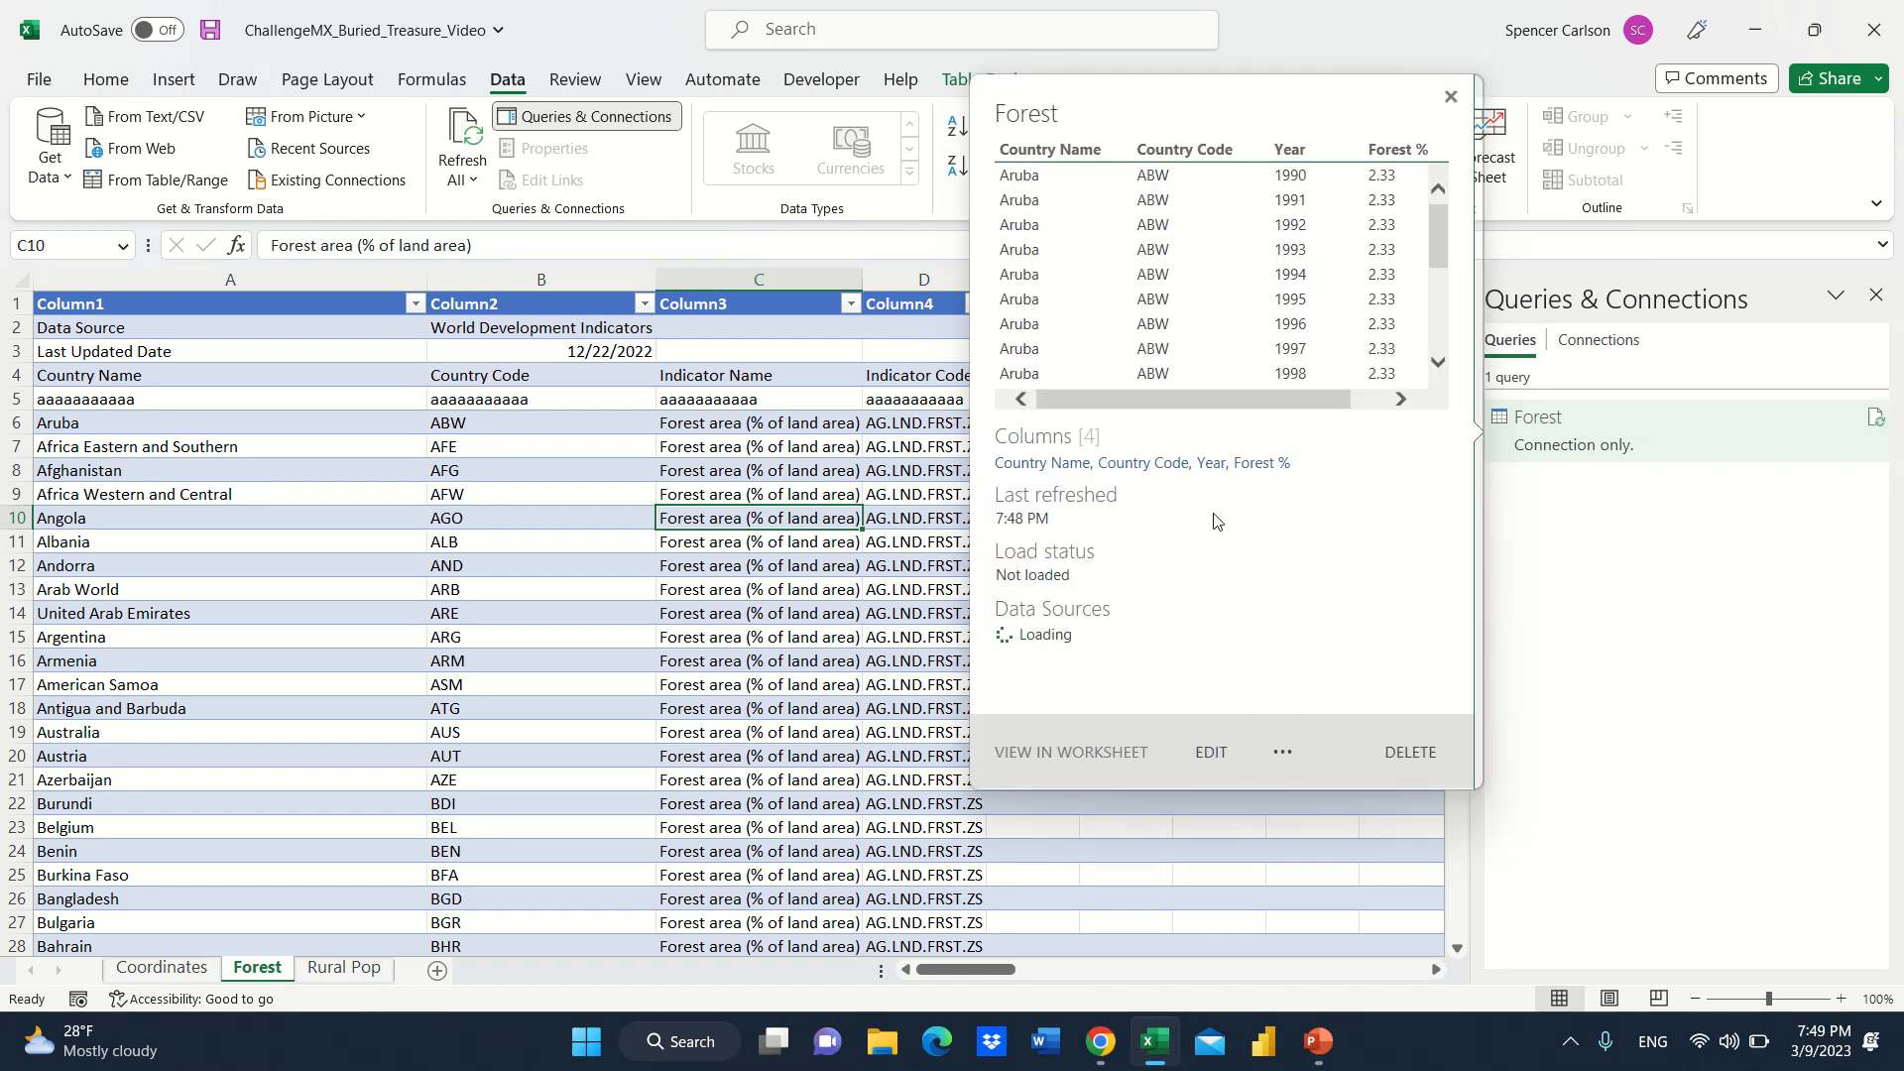
Create a query from the table on the Rural Pop sheet and name it Rural Pop.
left_click(345, 969)
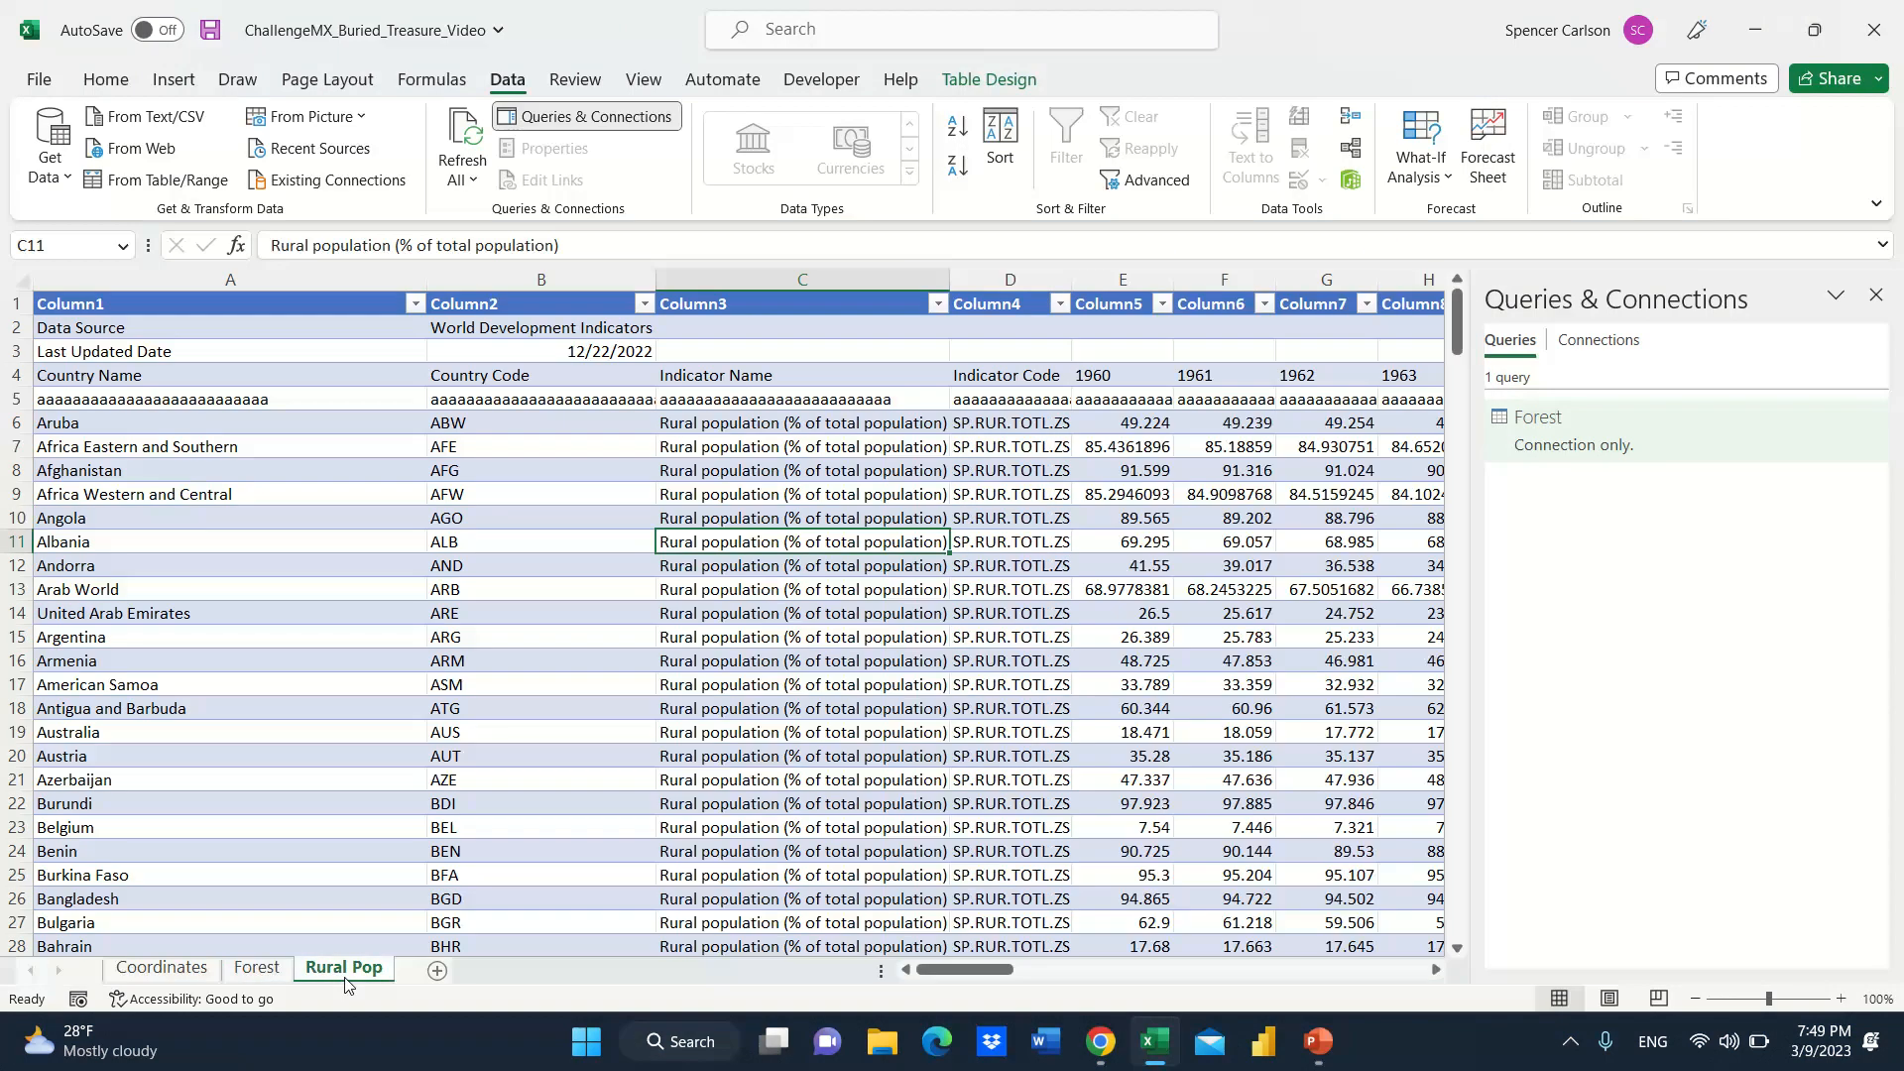
left_click(565, 593)
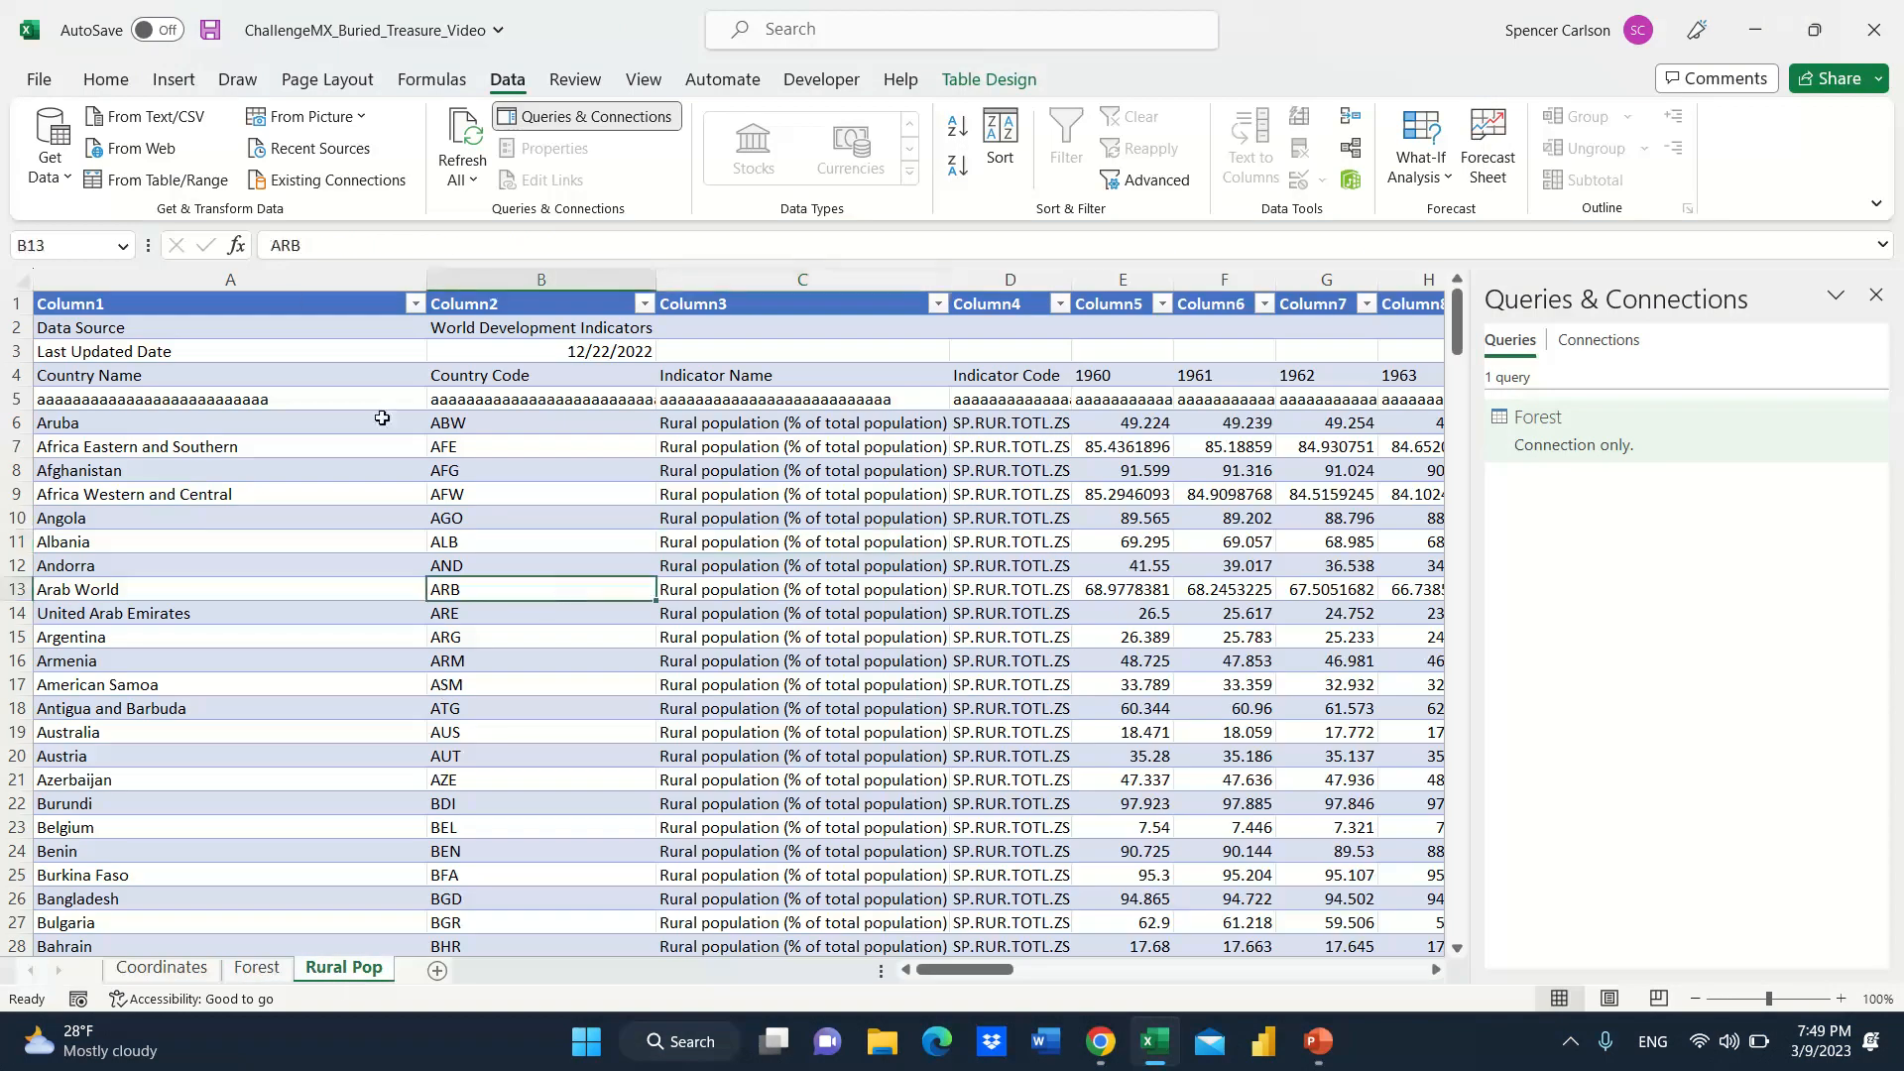
left_click(199, 182)
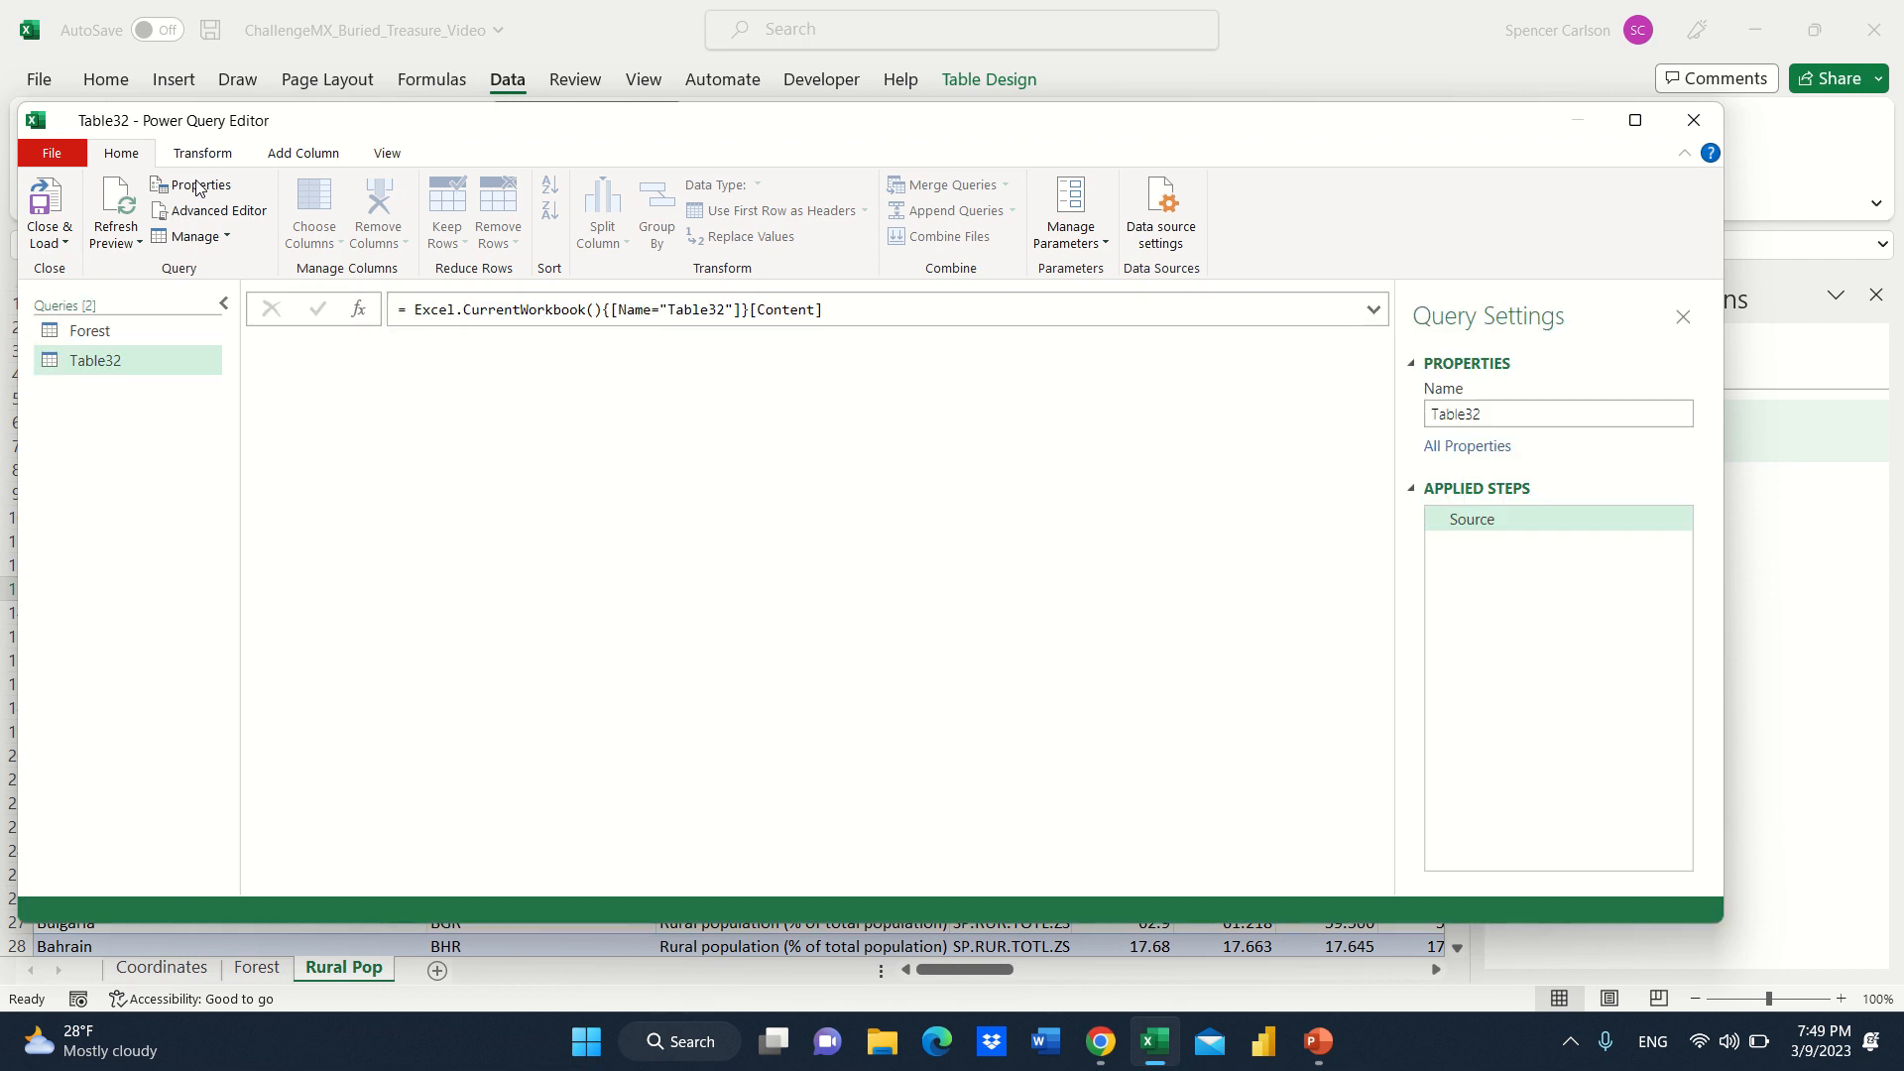
double_click(106, 363)
type("Rural")
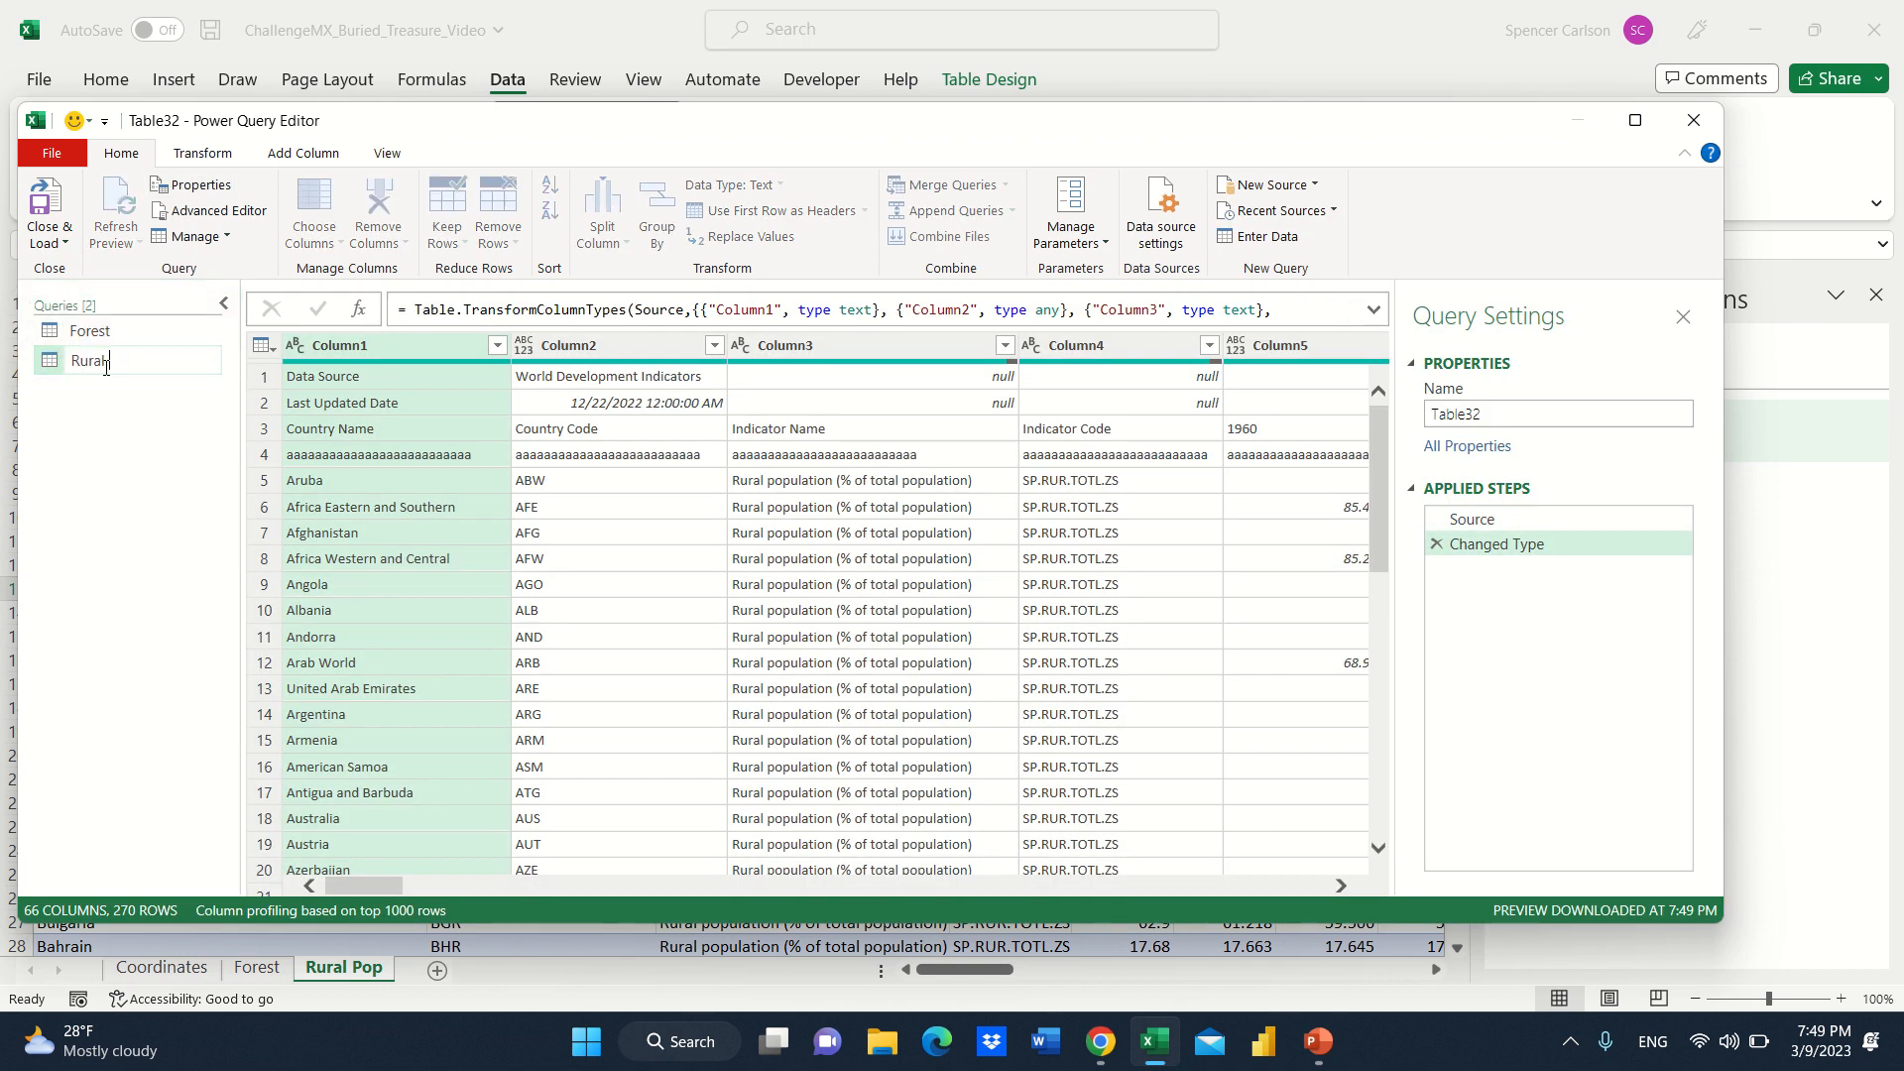
type(" Pop")
key("Return")
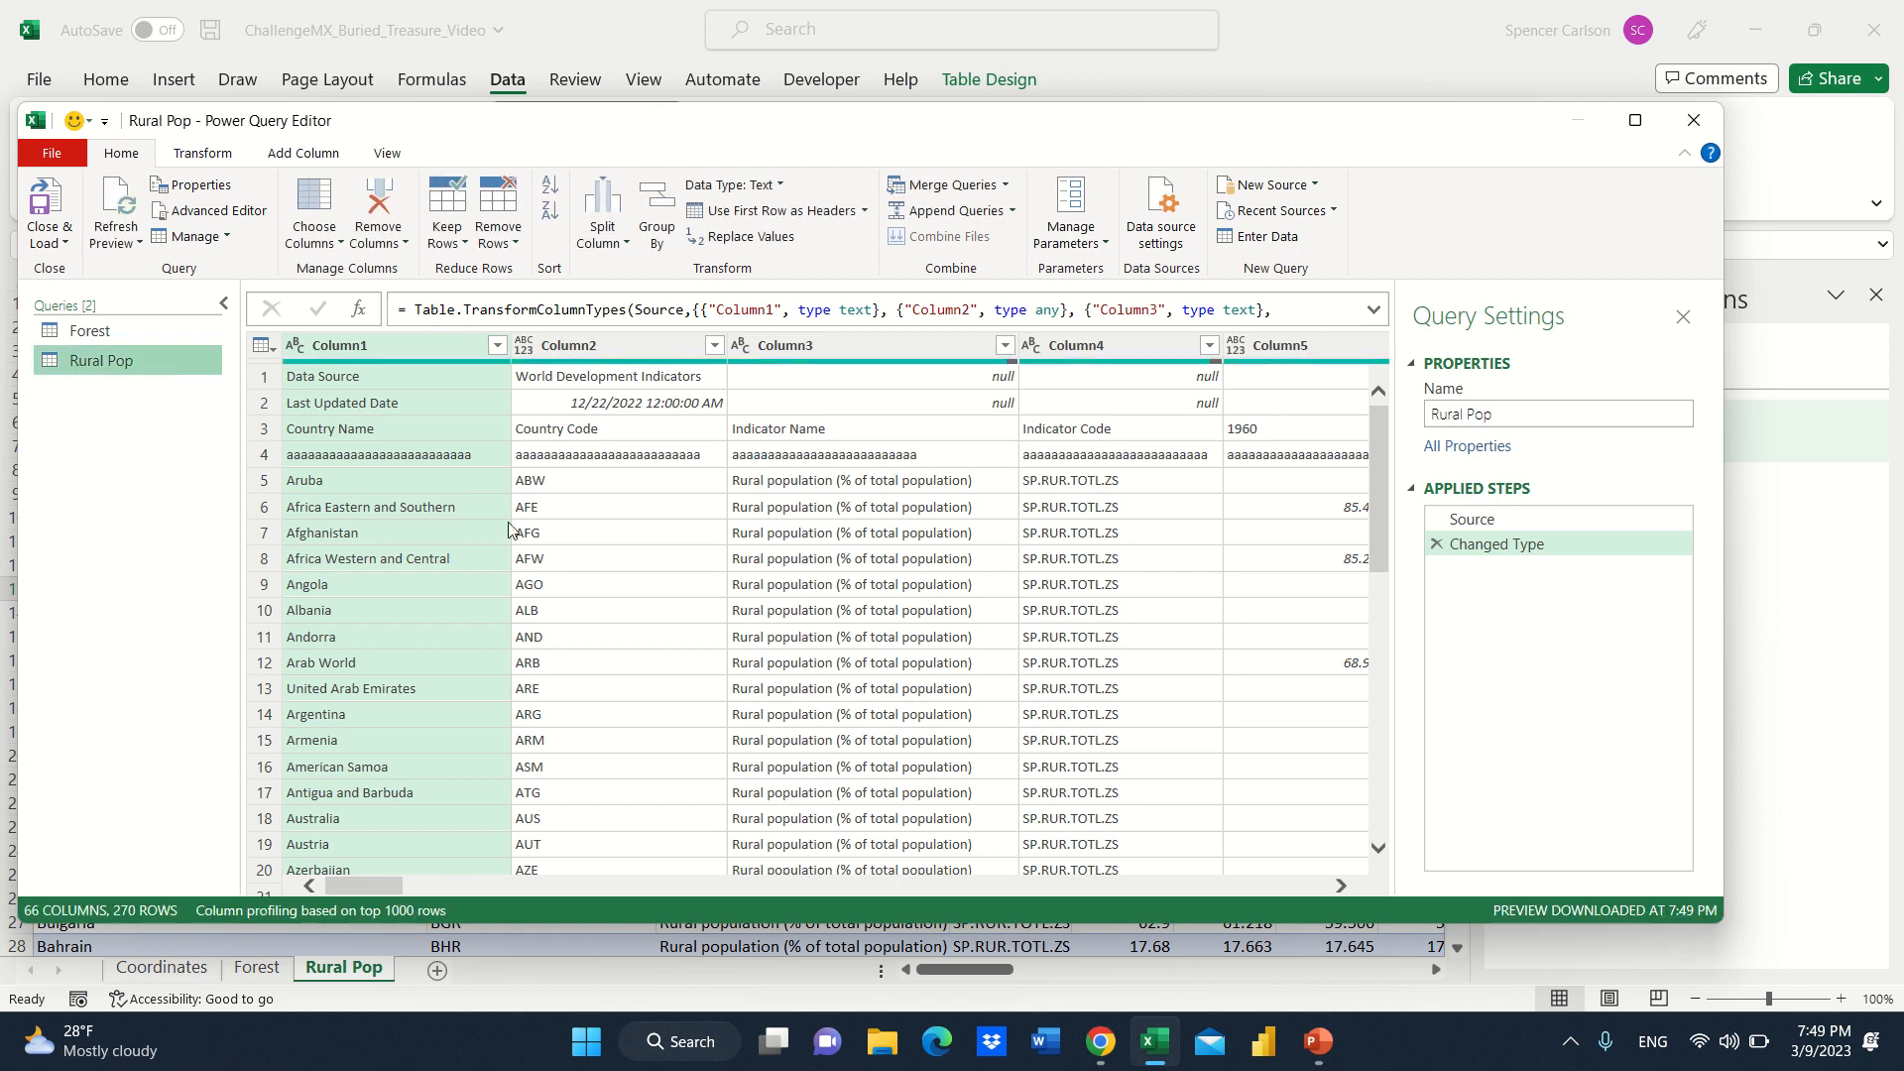
Remove the top 2 rows of the Rural Pop query and promote the first remaining row to headers.
left_click(432, 343)
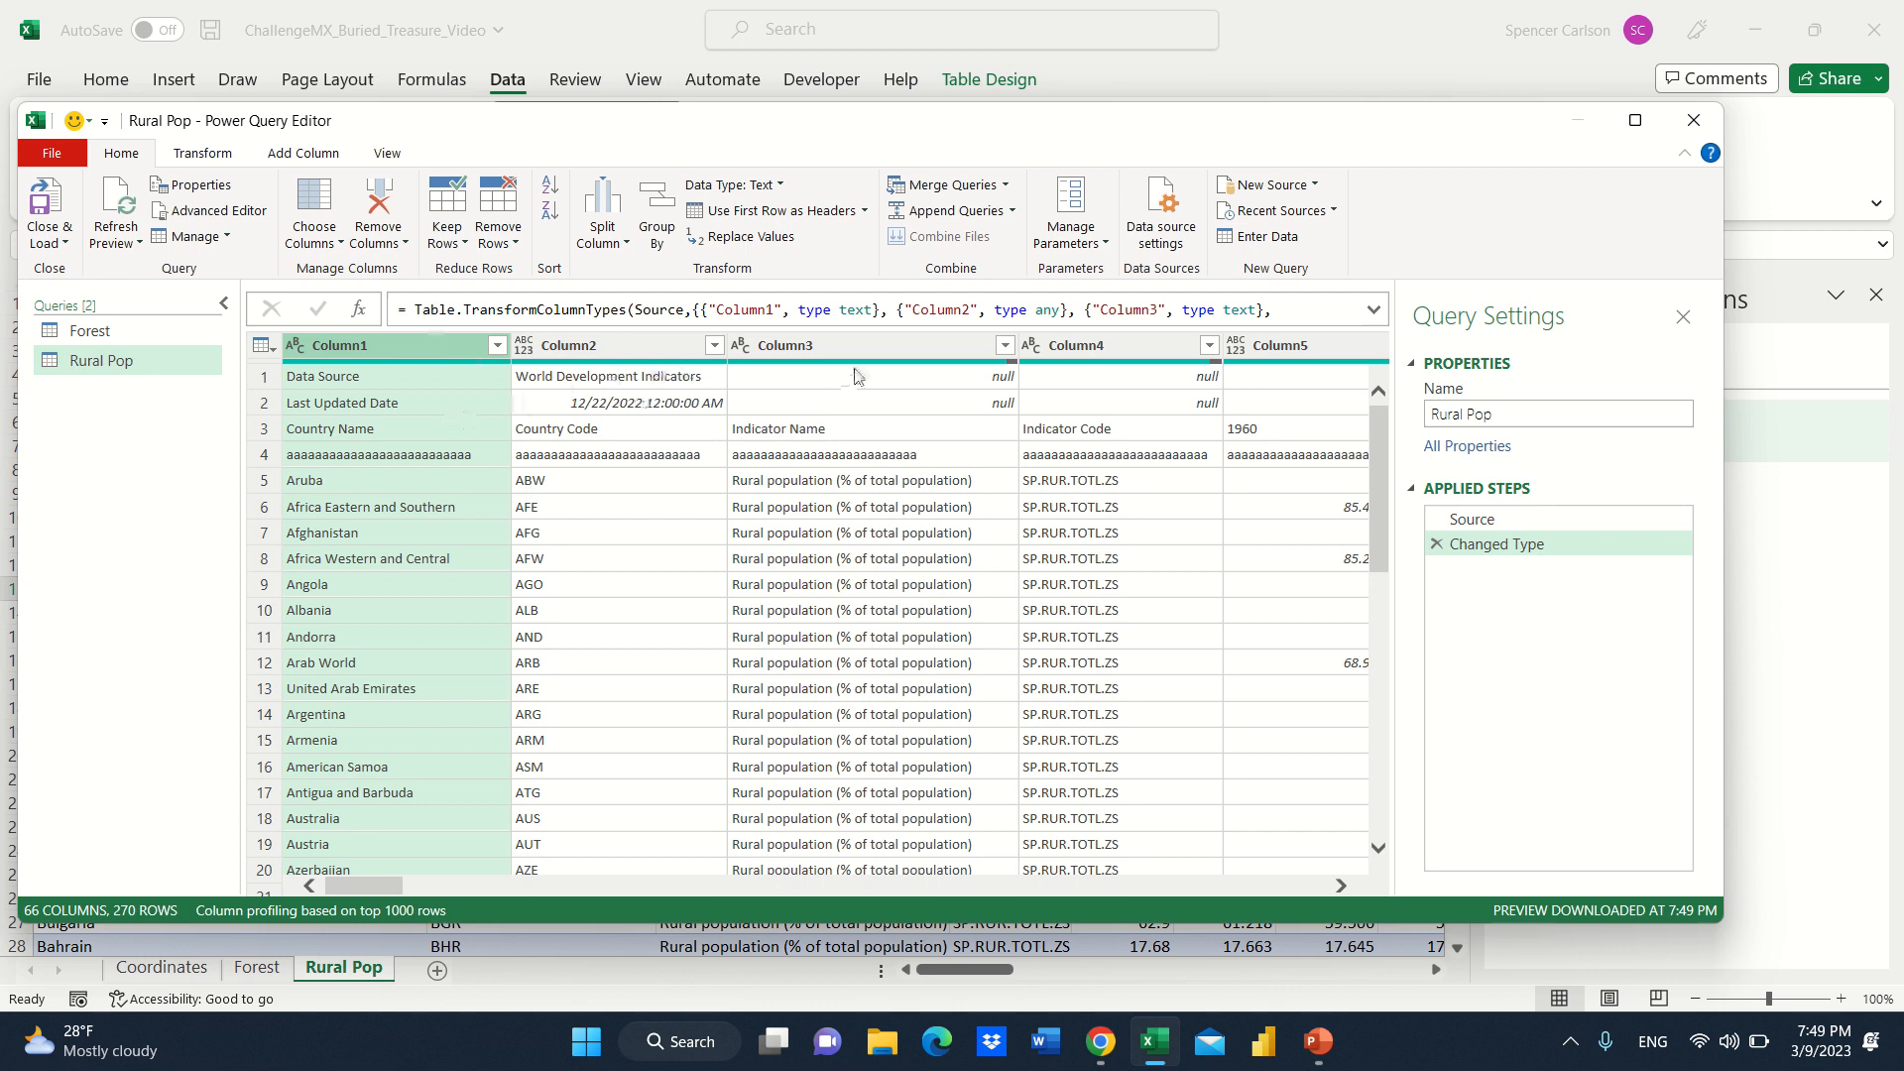
left_click(498, 243)
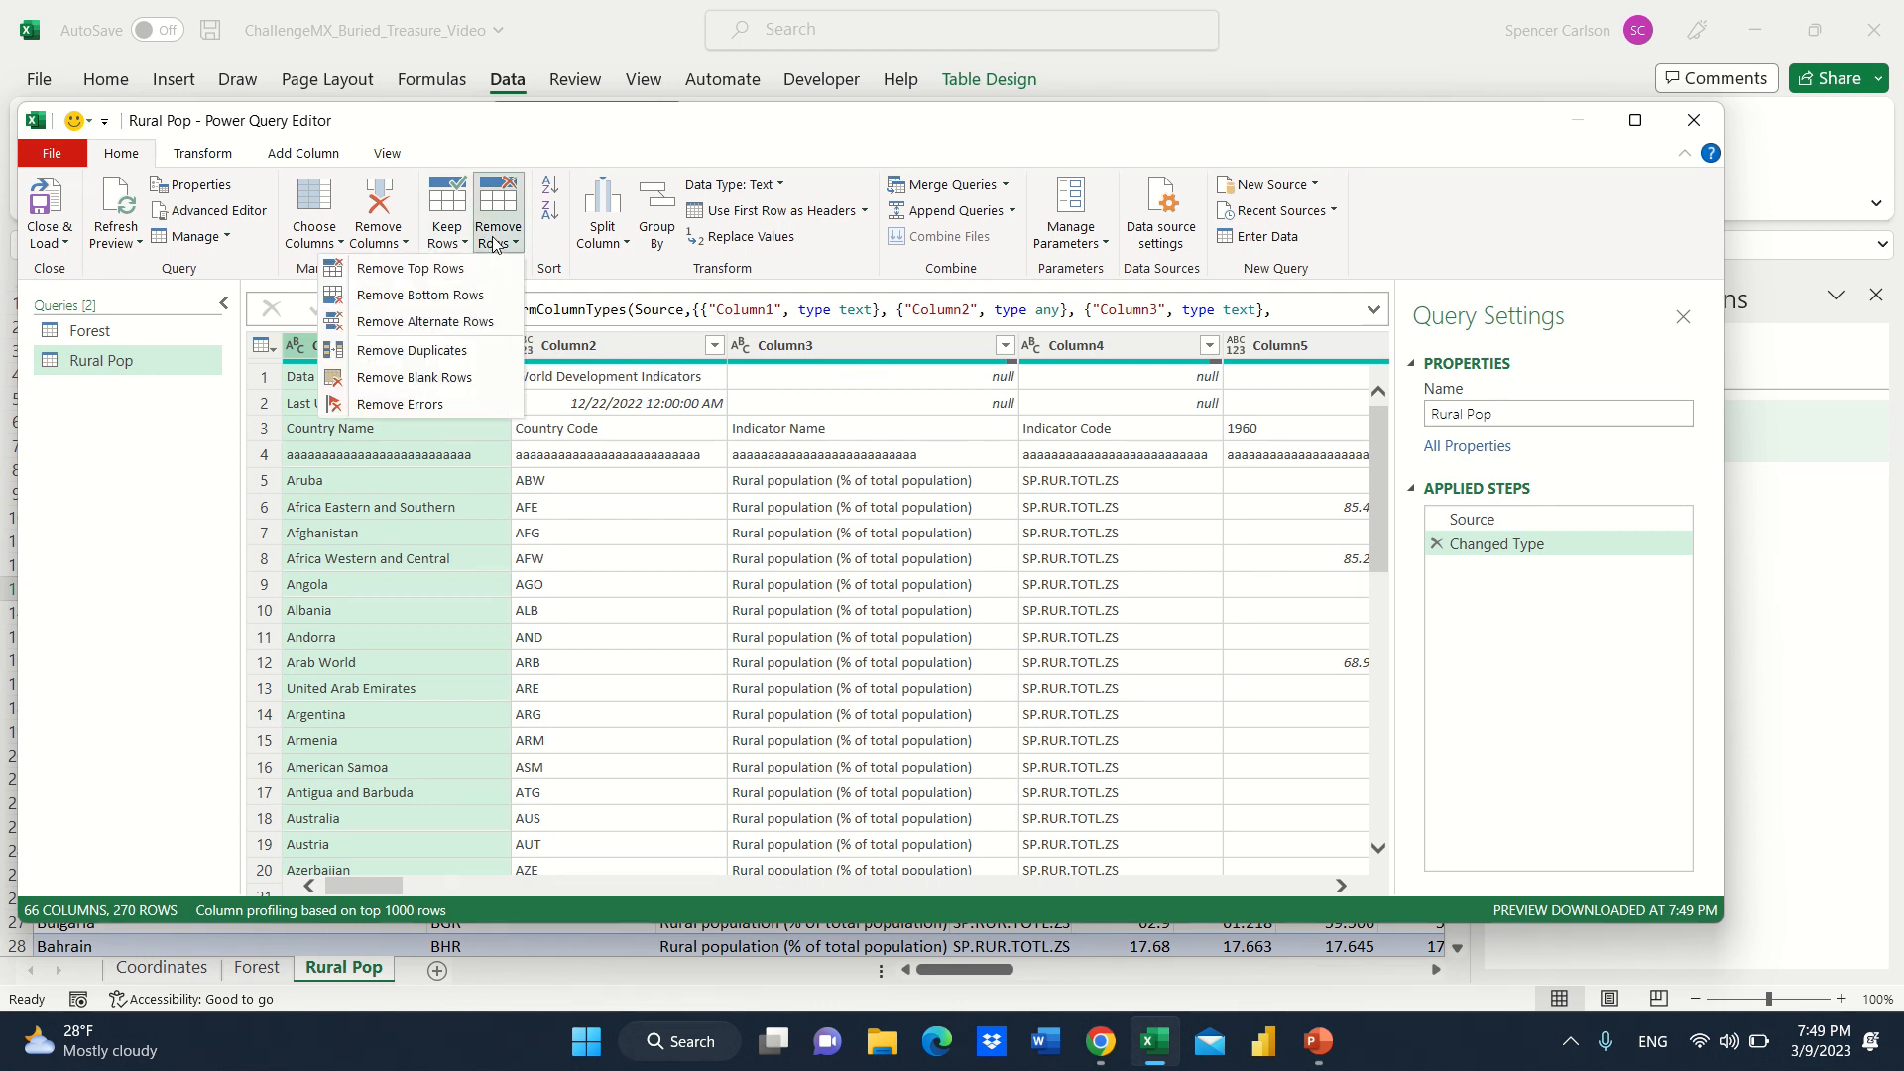
left_click(469, 270)
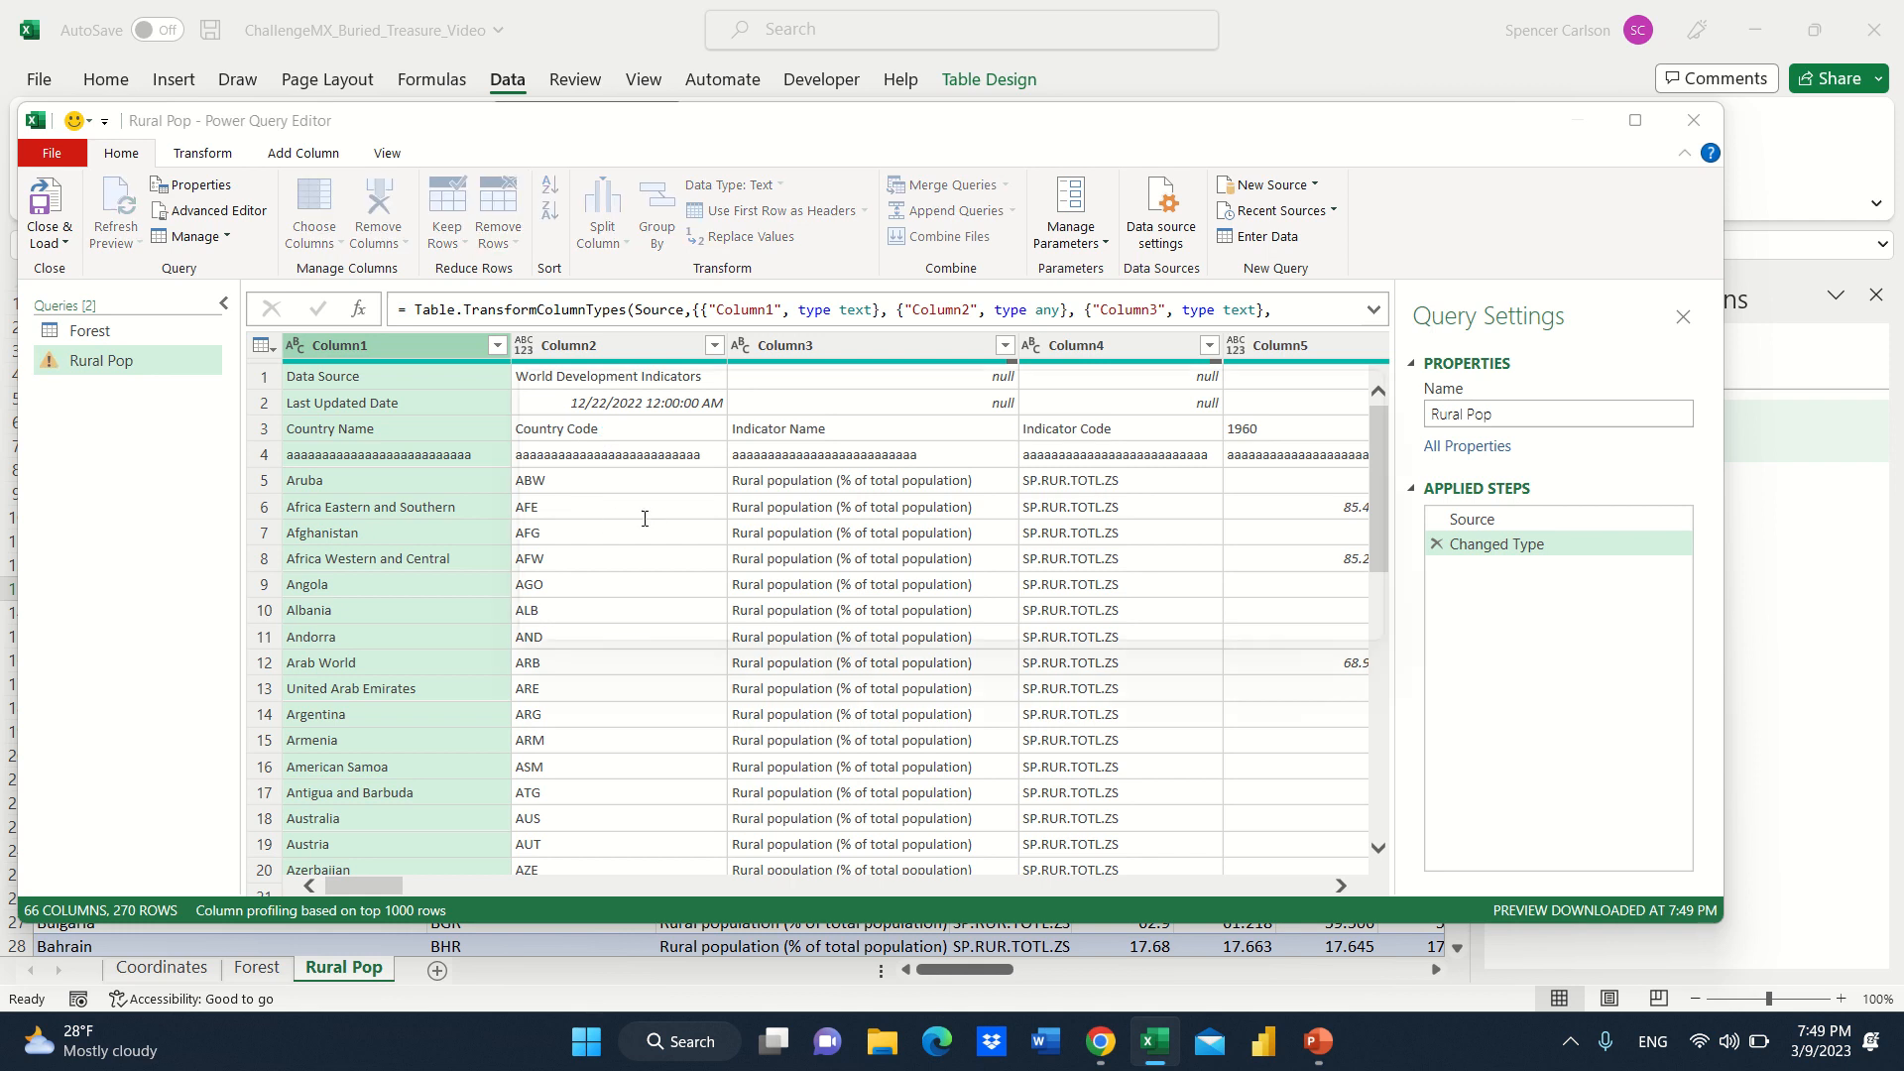
type("2")
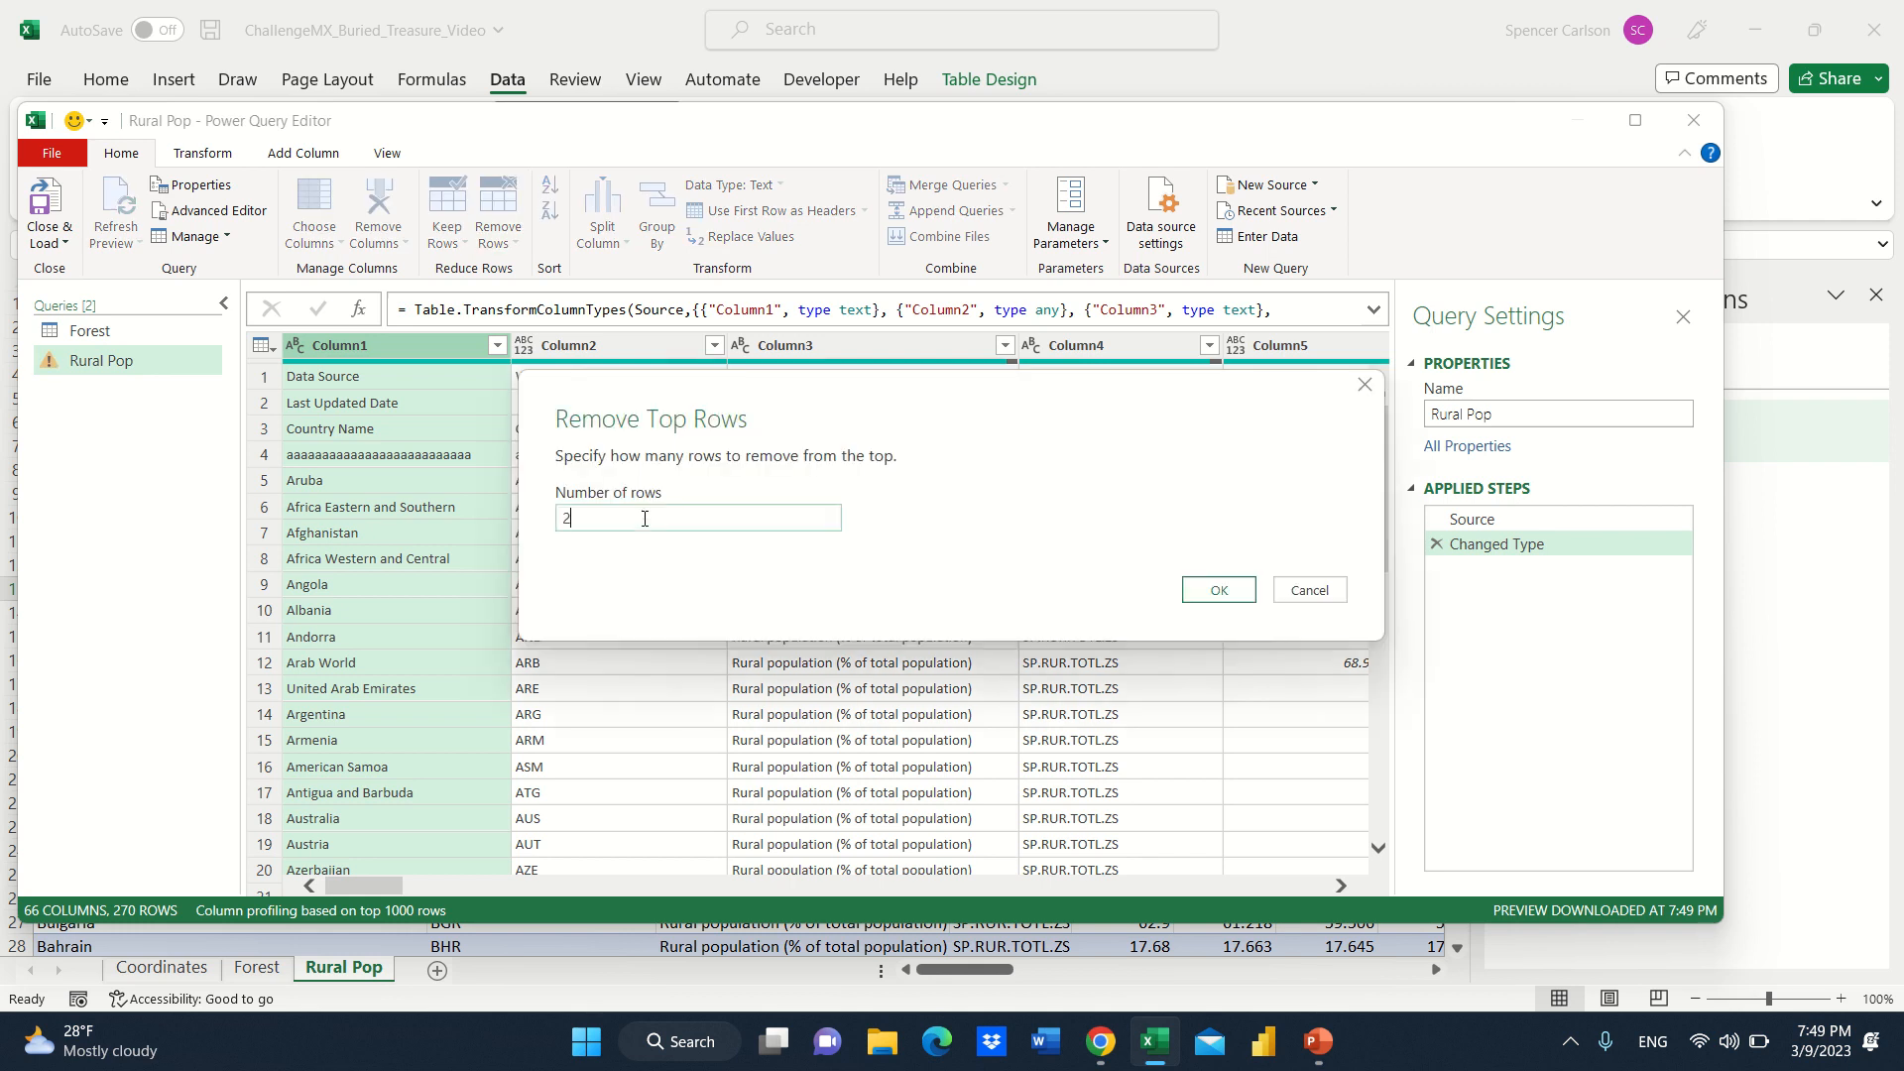
left_click(1218, 589)
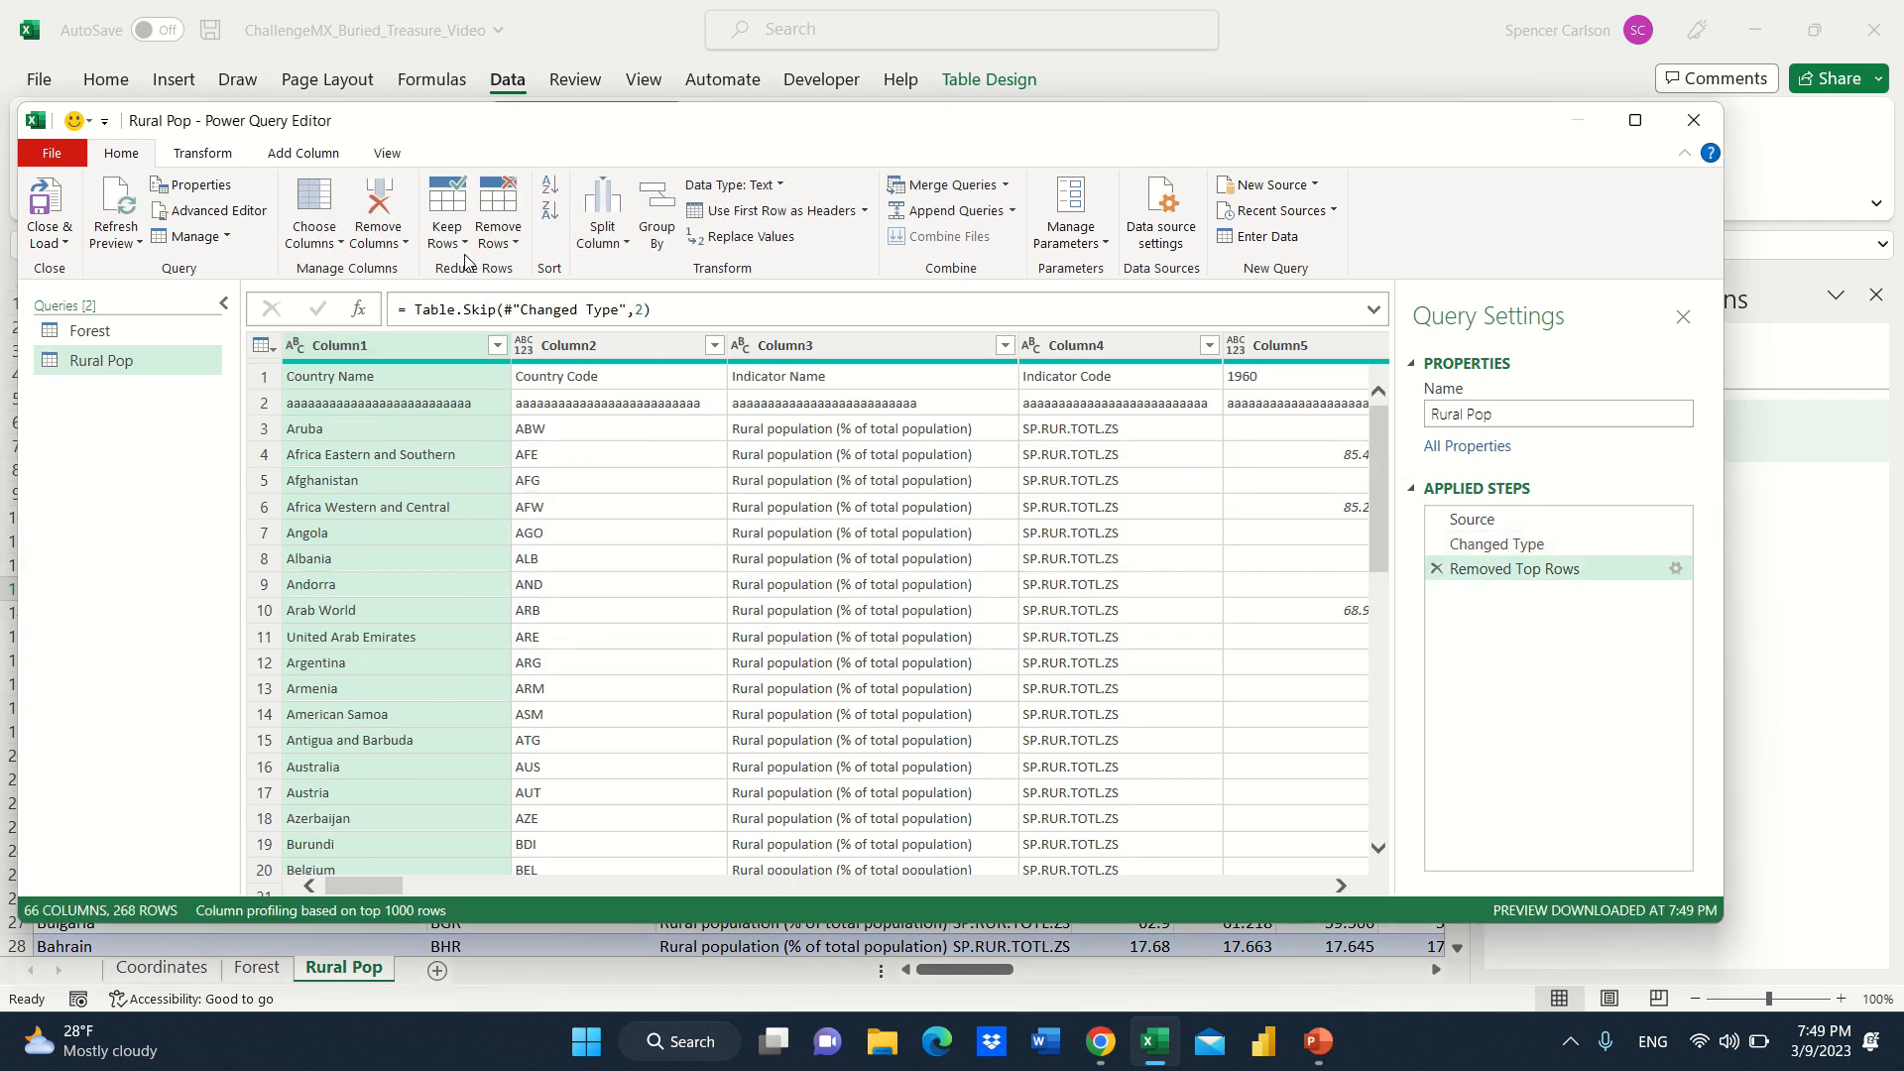
left_click(745, 212)
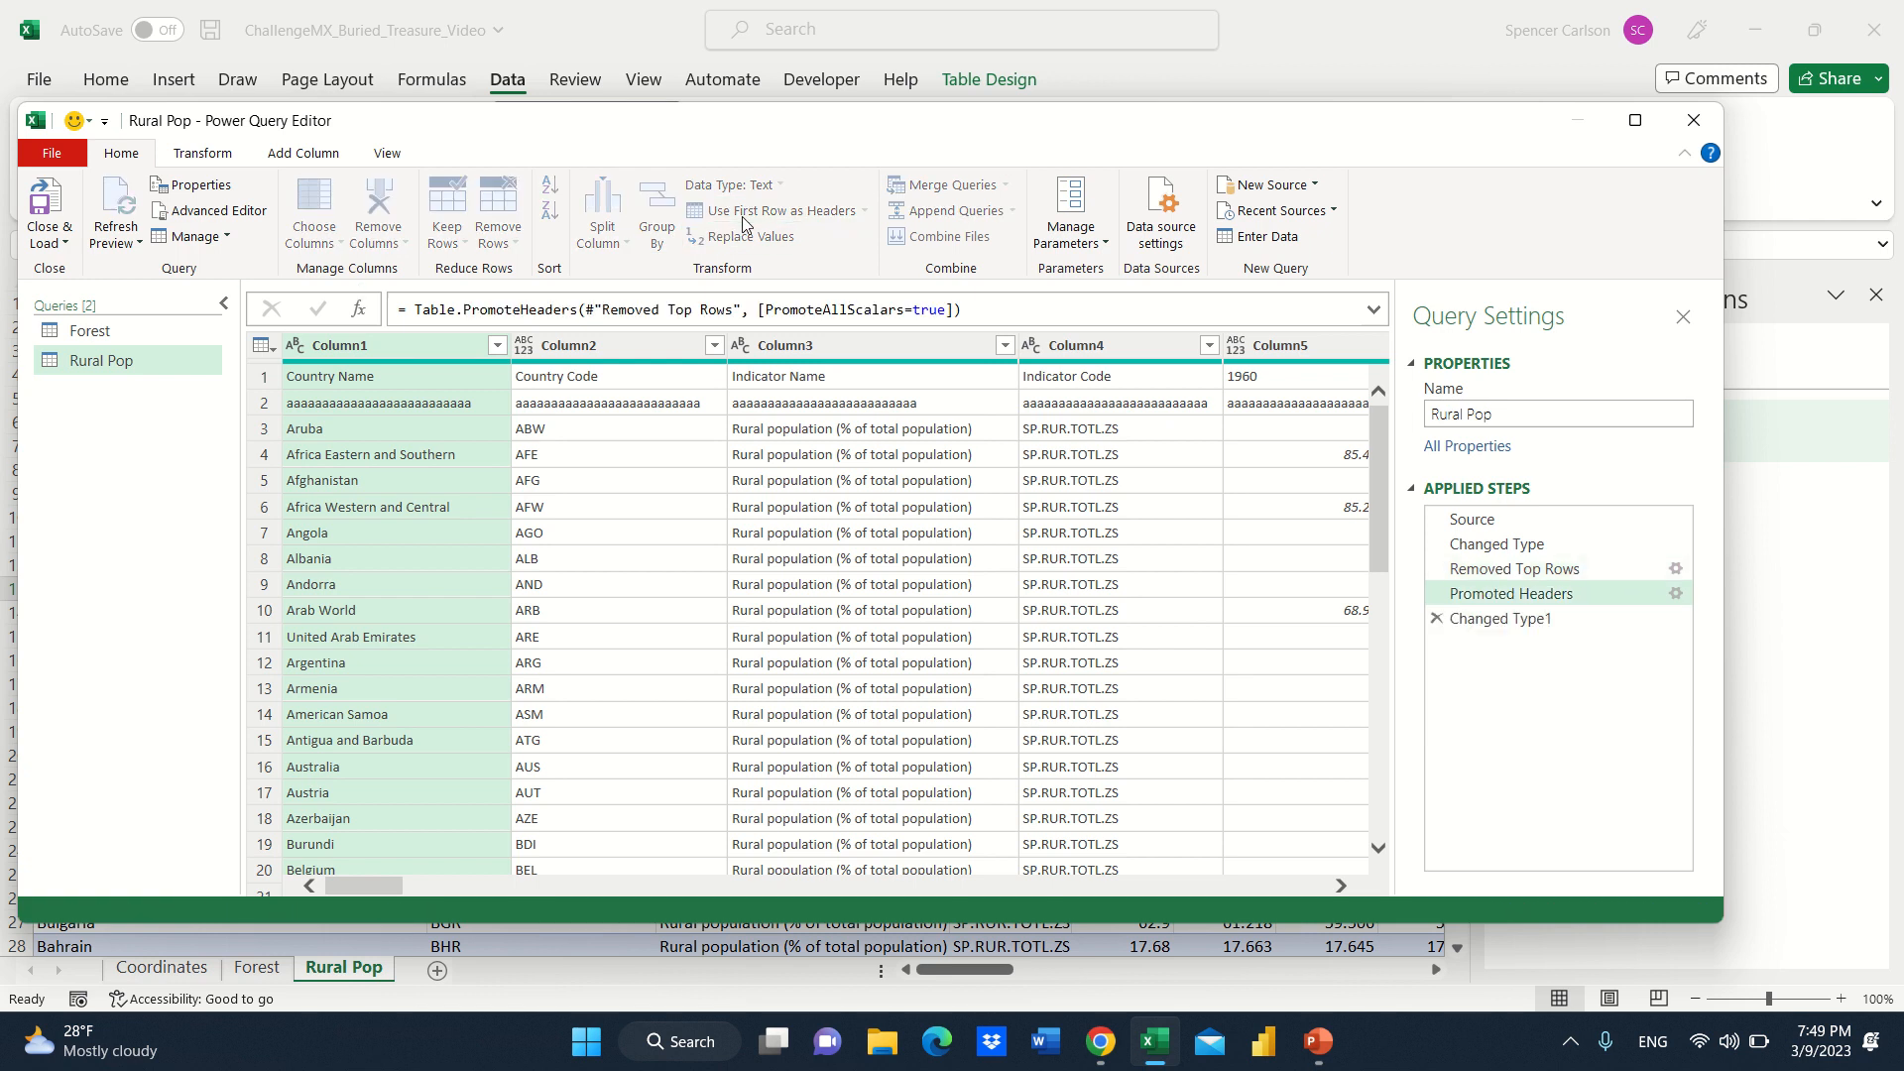
Remove the top 1 row, the placeholder row of repeated letters, beneath the Rural Pop query's headers.
left_click(498, 239)
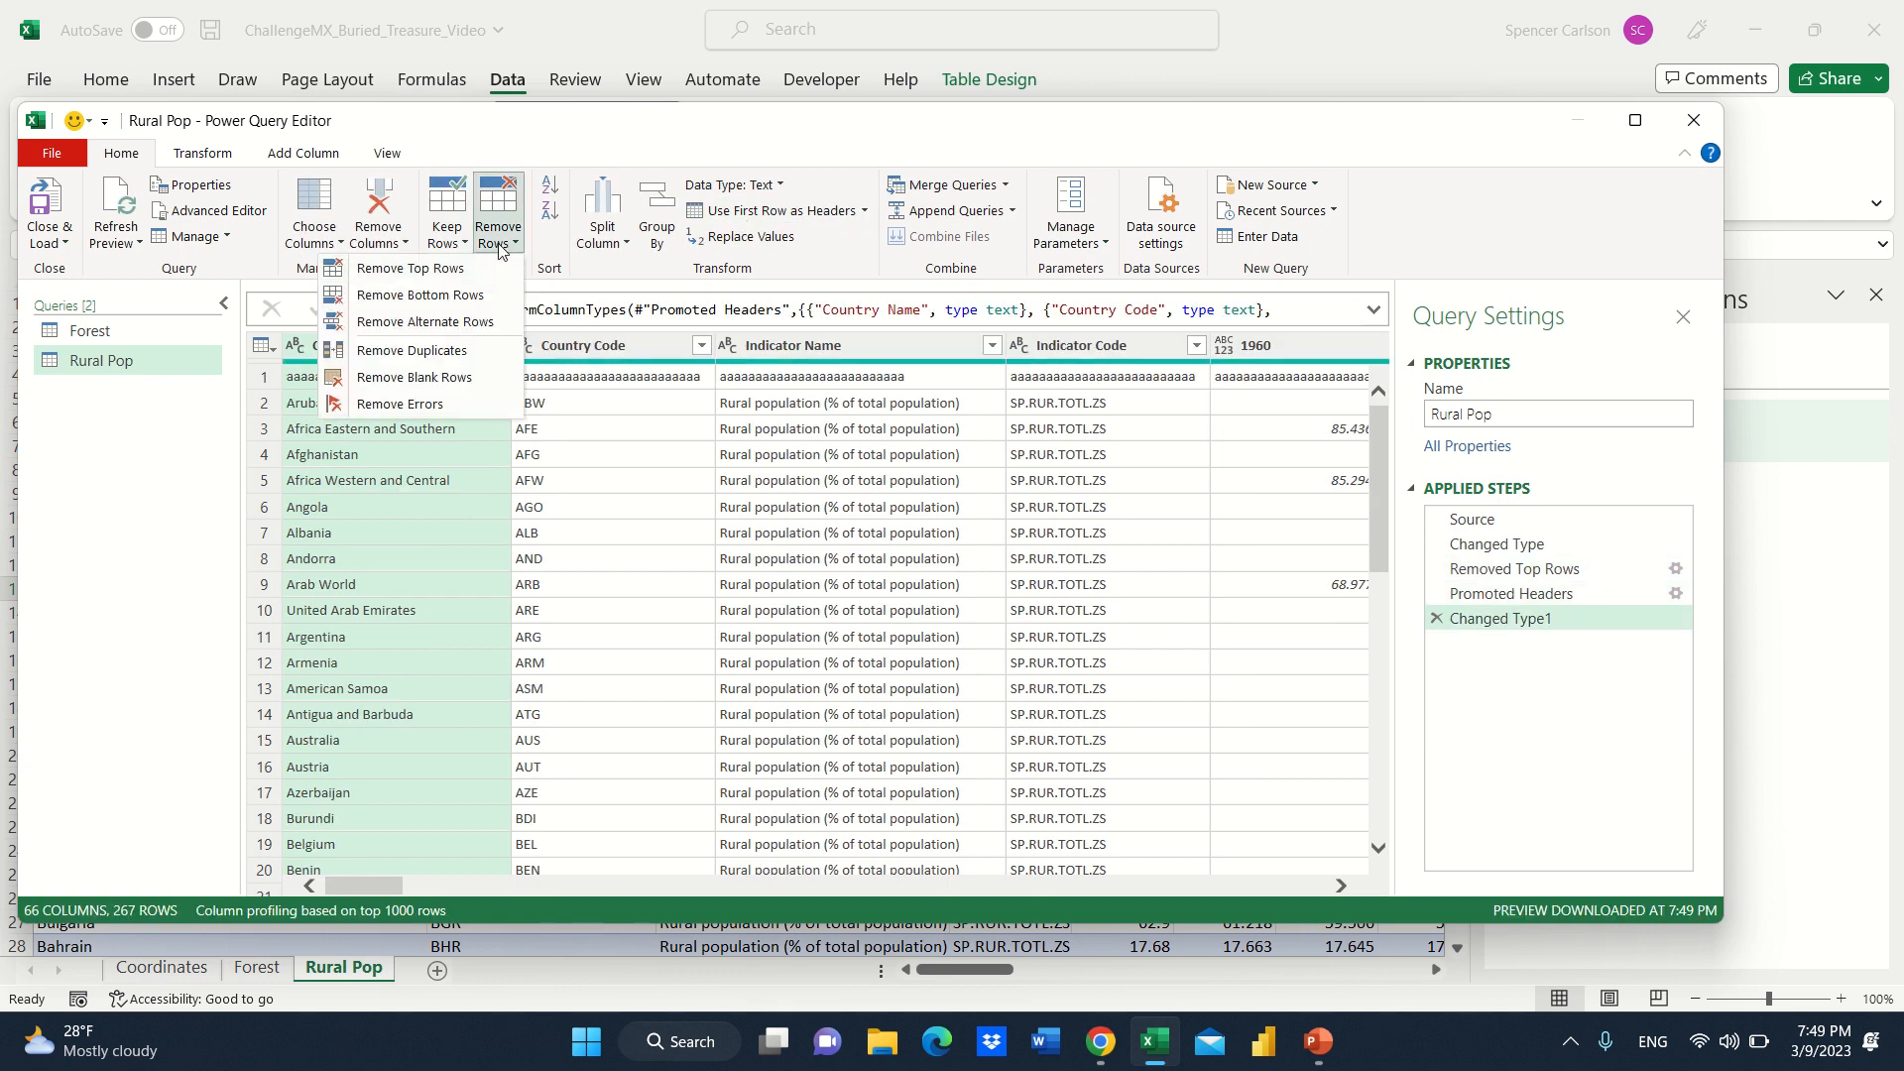
left_click(478, 270)
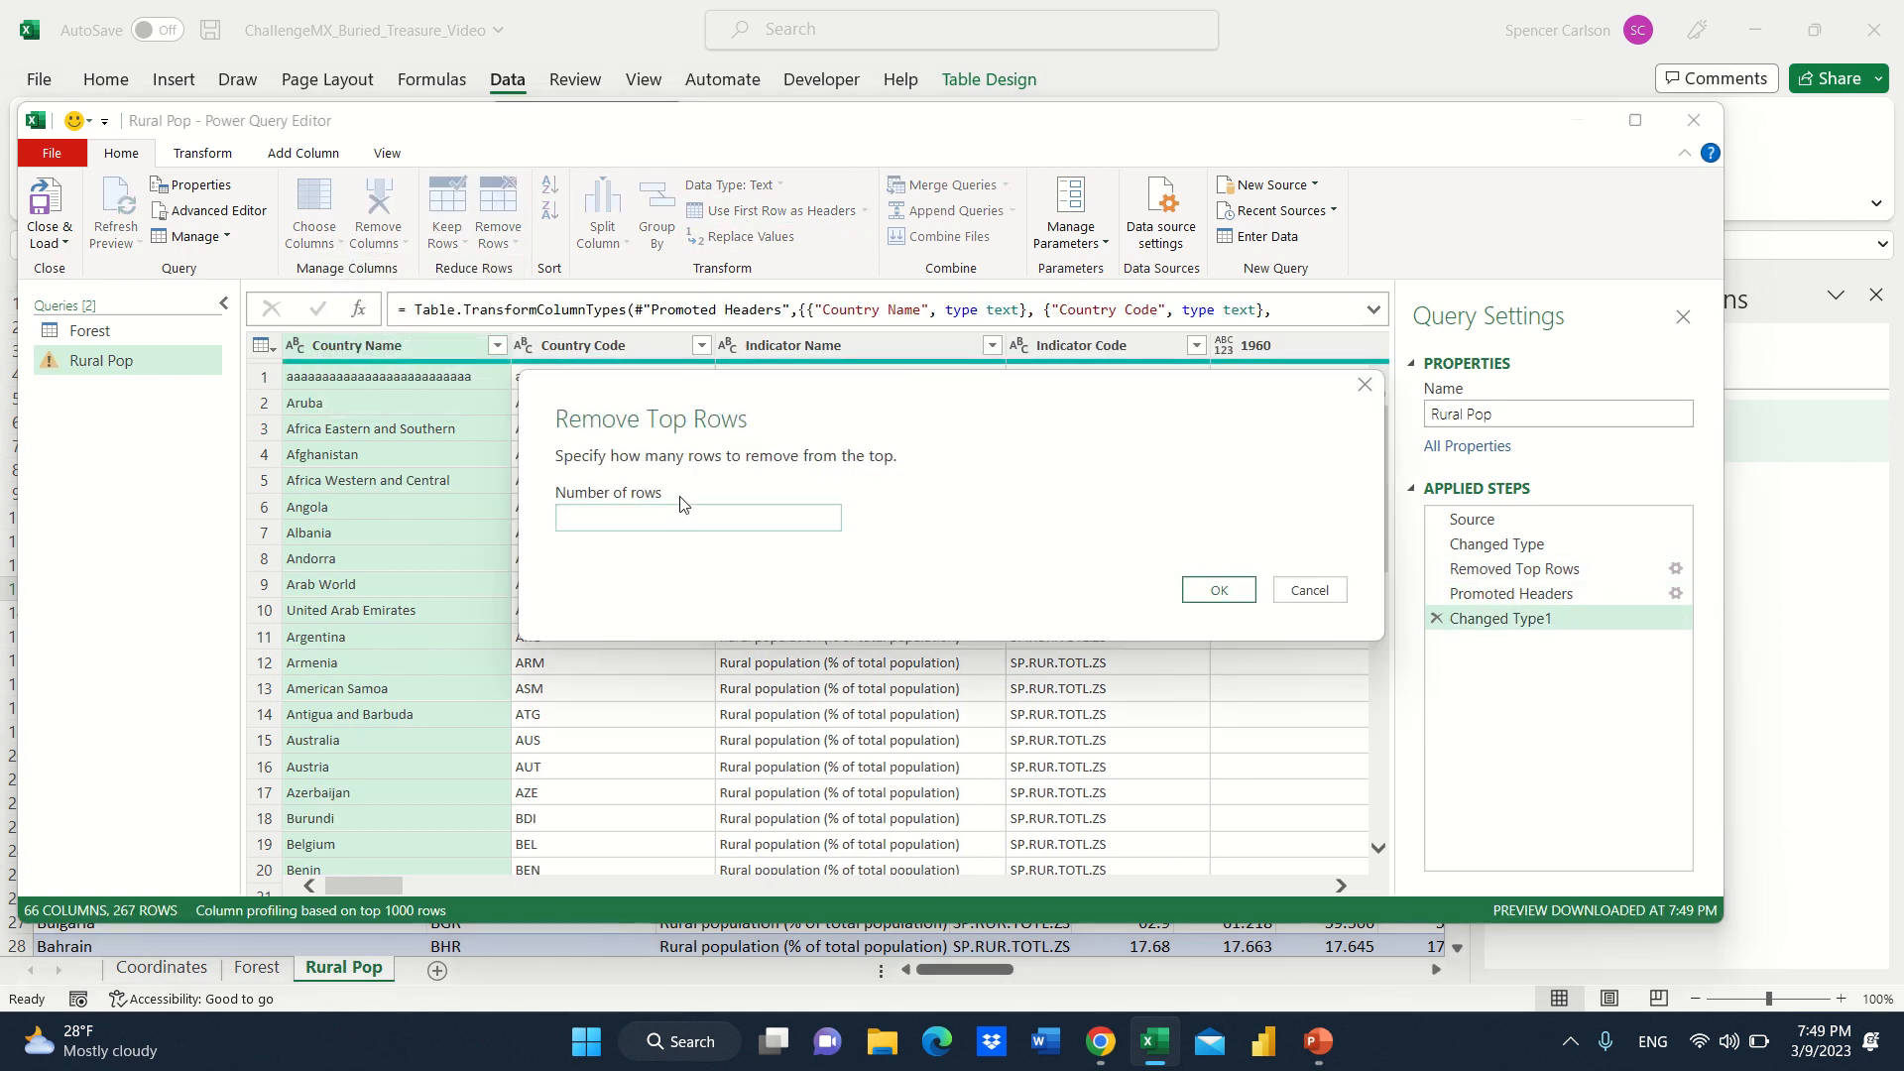
left_click(1241, 595)
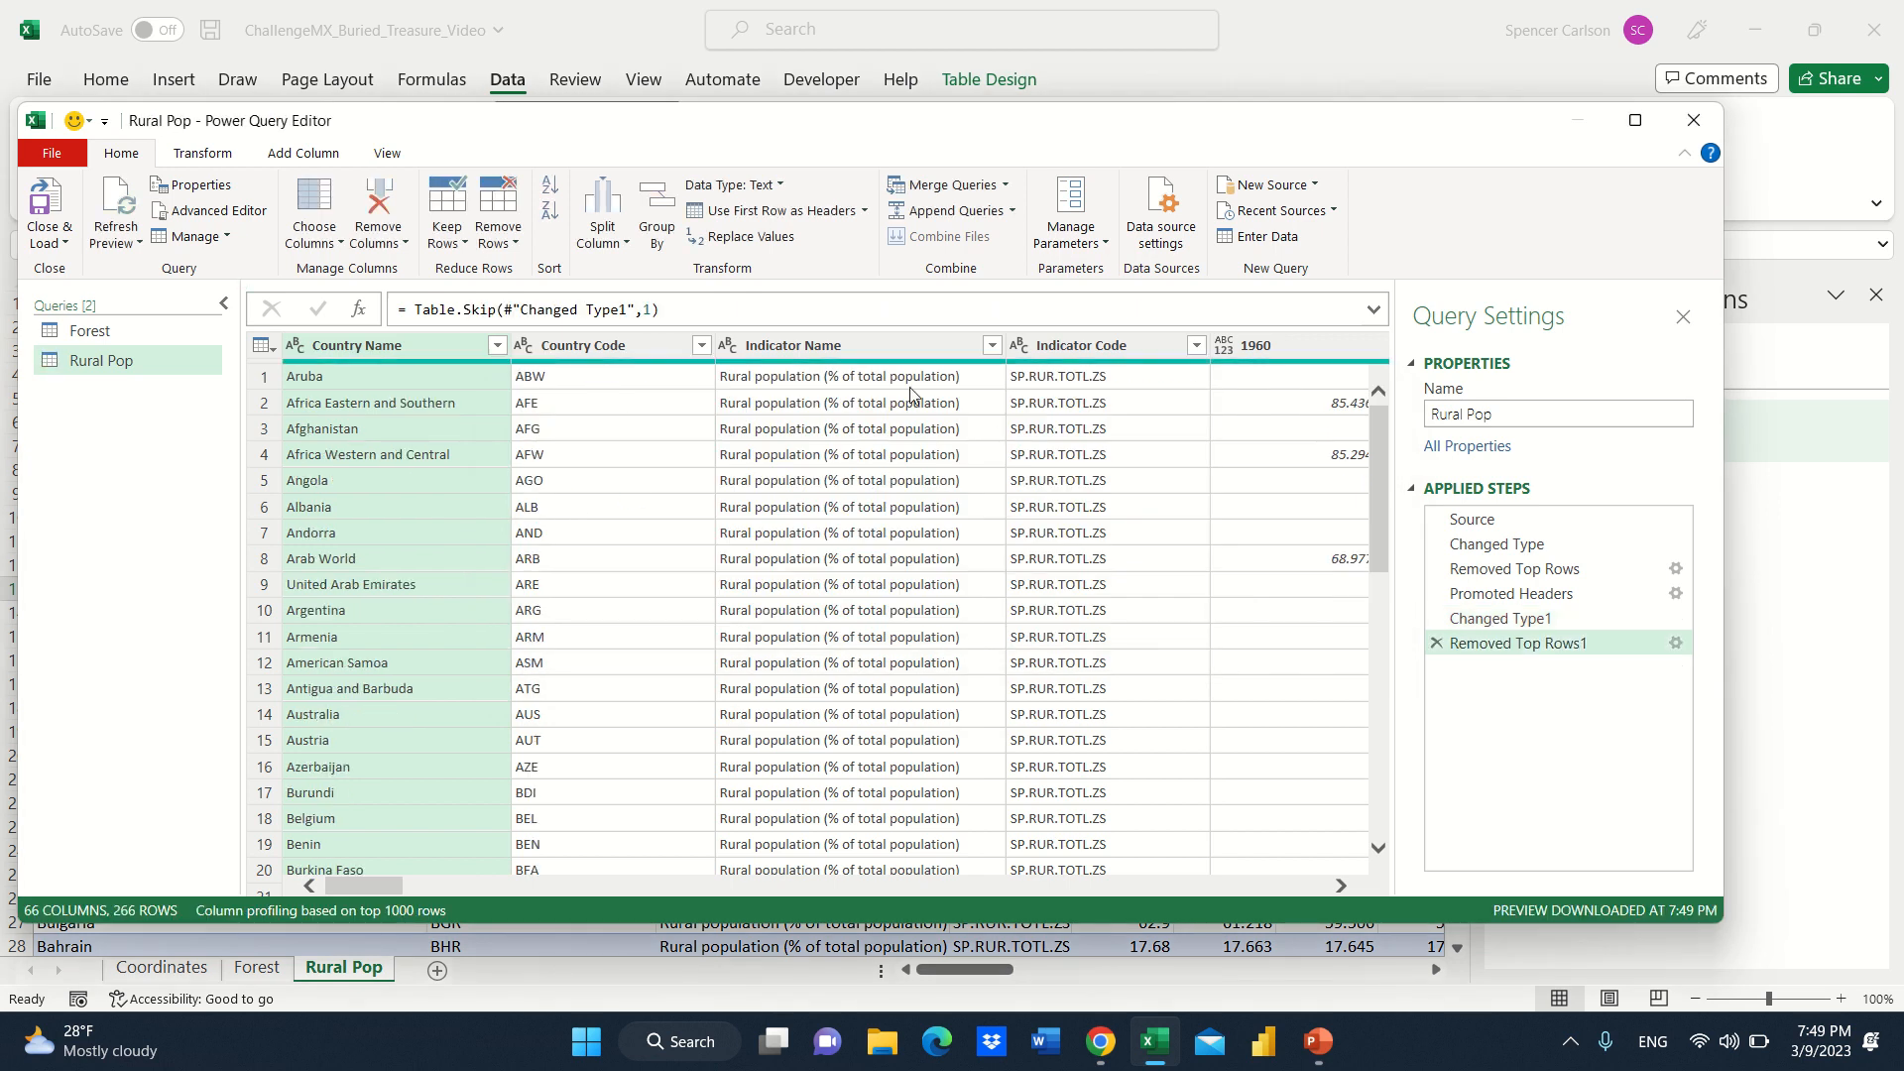
Remove the Indicator Name and Indicator Code columns from the Rural Pop query.
left_click(889, 342)
left_click(1063, 347, "ctrl")
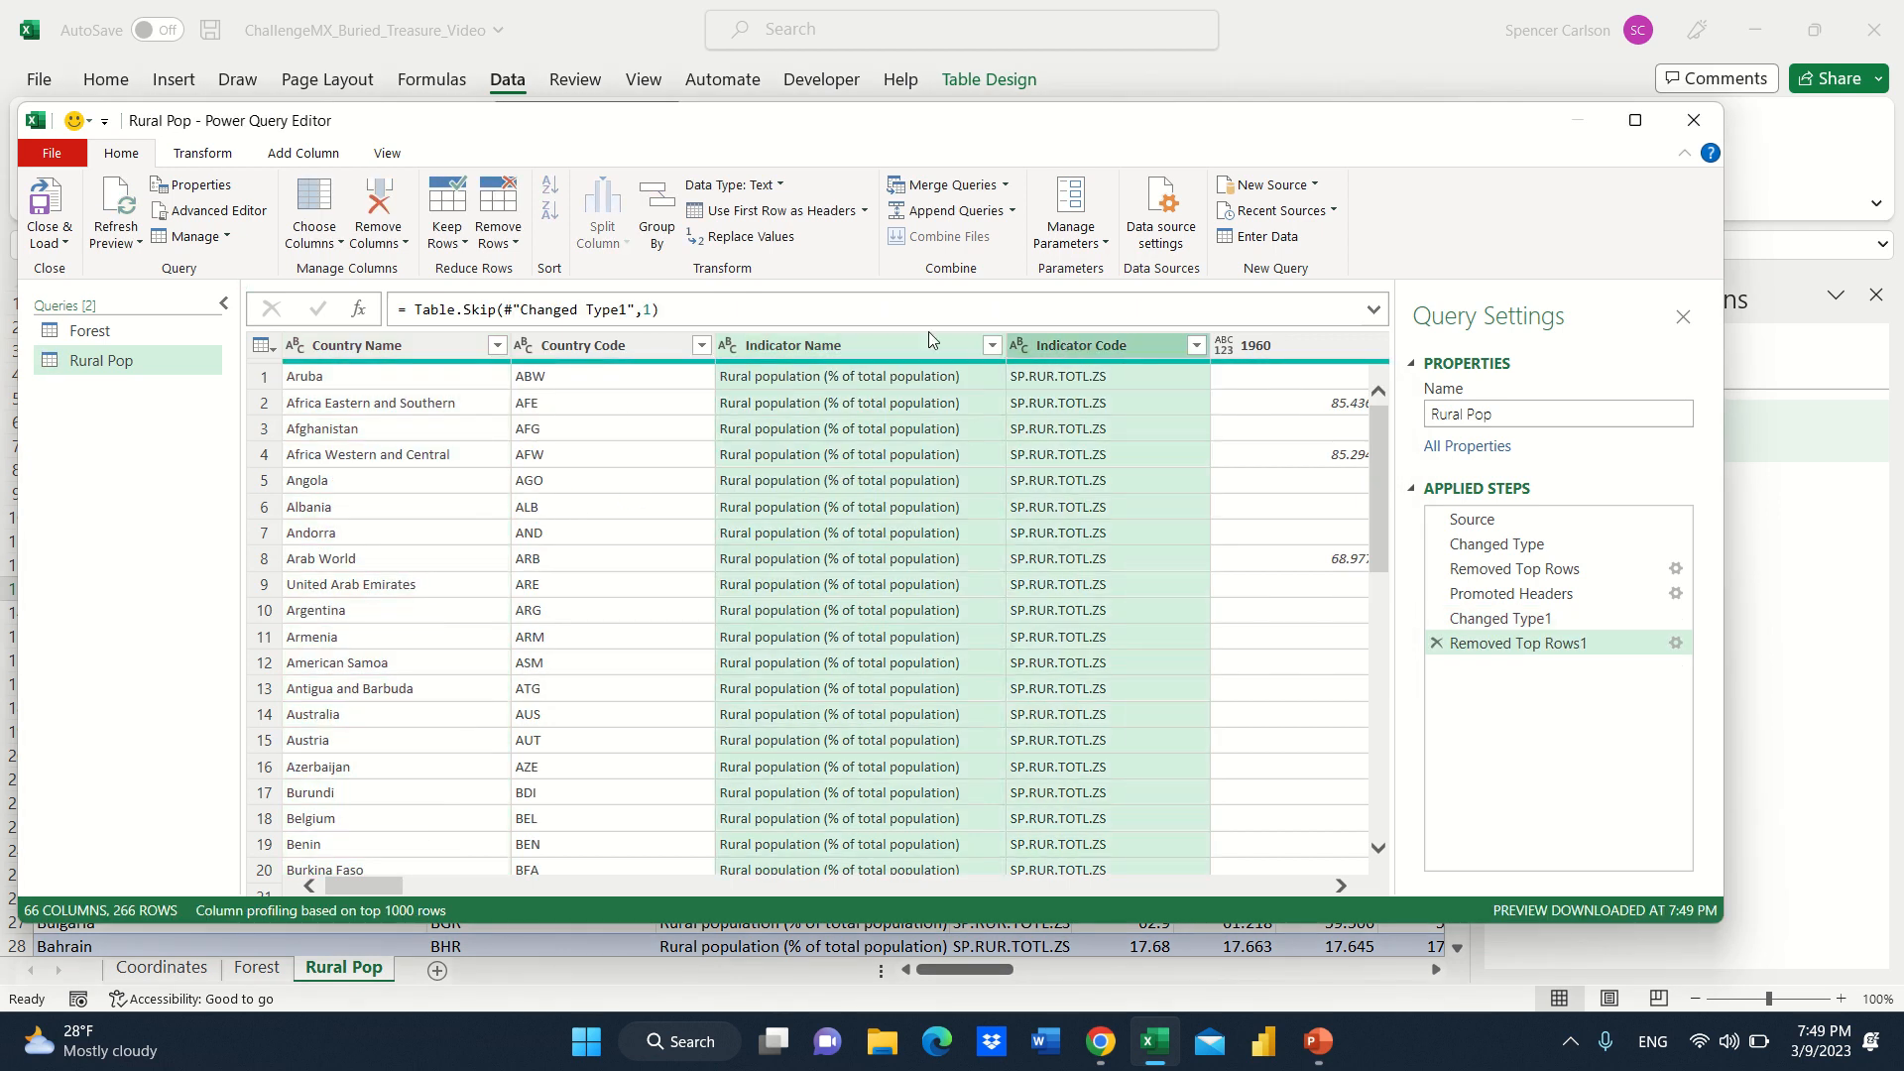
left_click(400, 216)
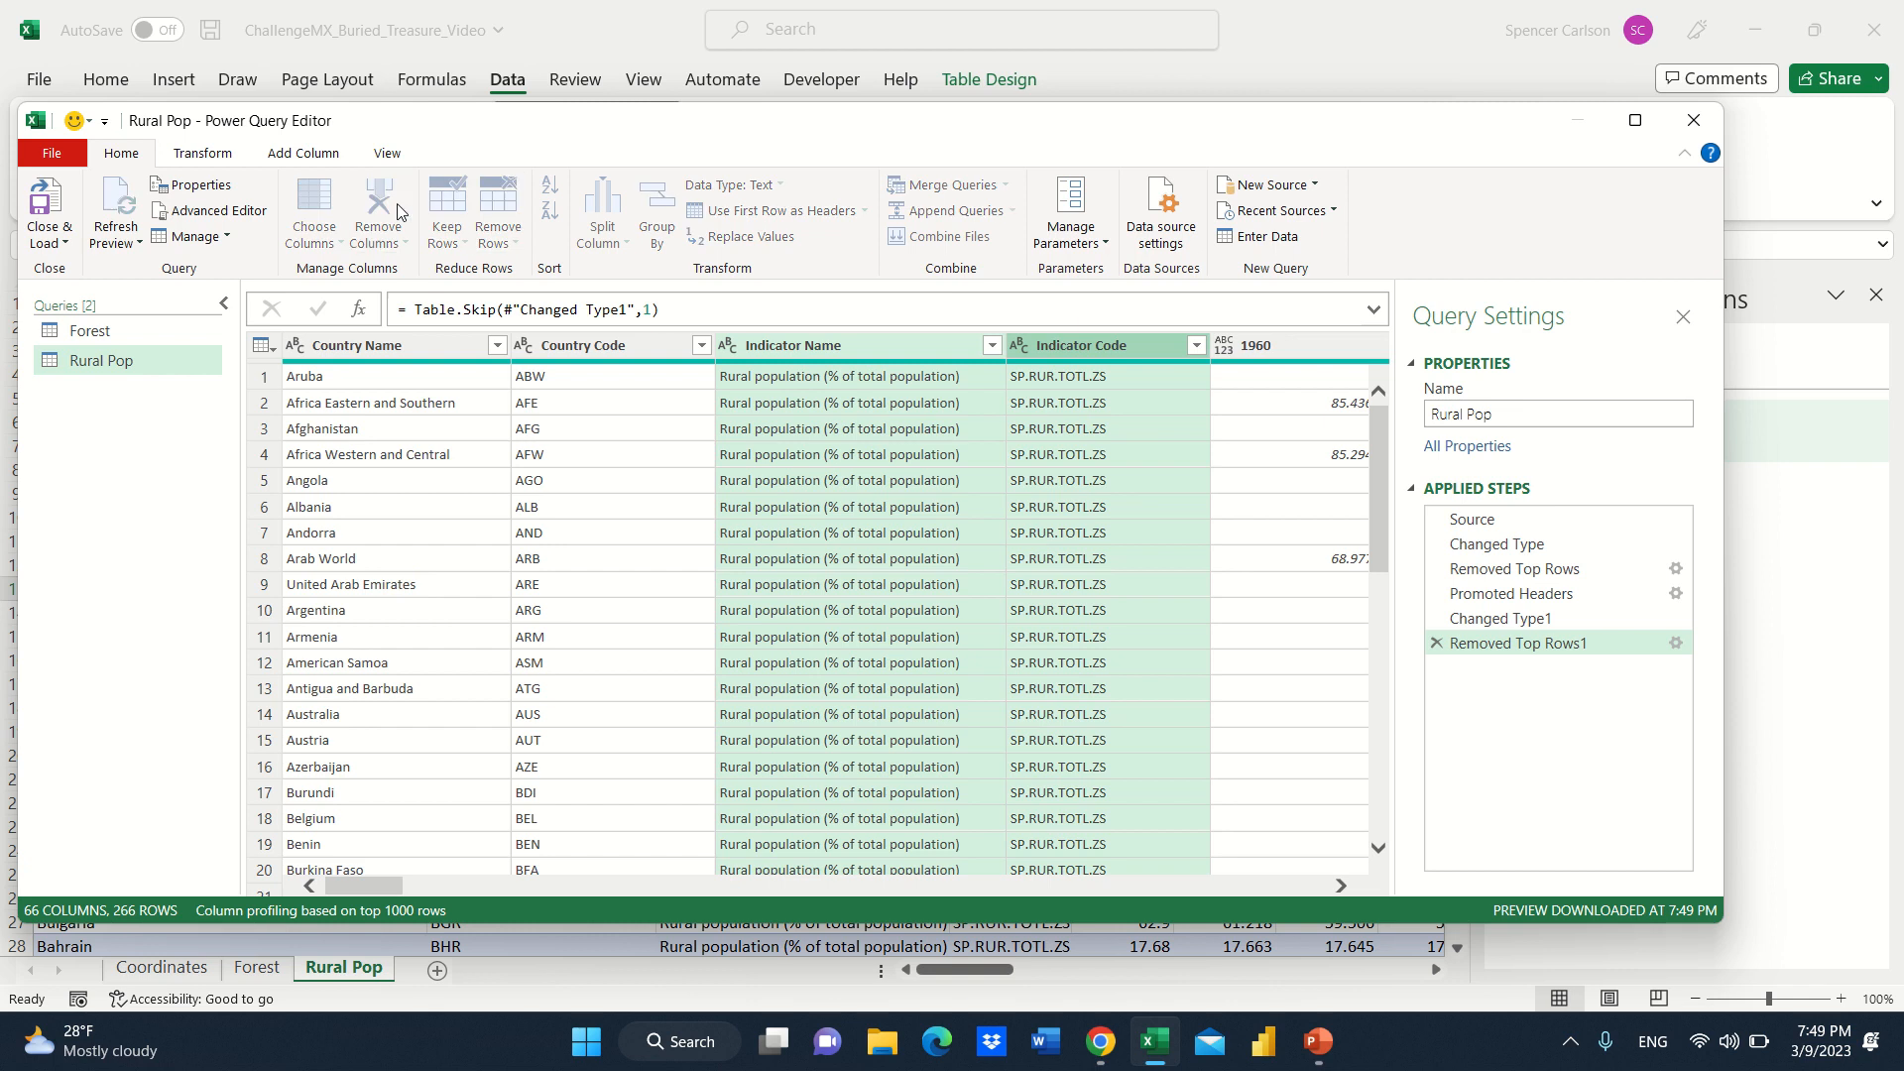
Unpivot all columns other than Country Name and Country Code in the Rural Pop query.
left_click(431, 355)
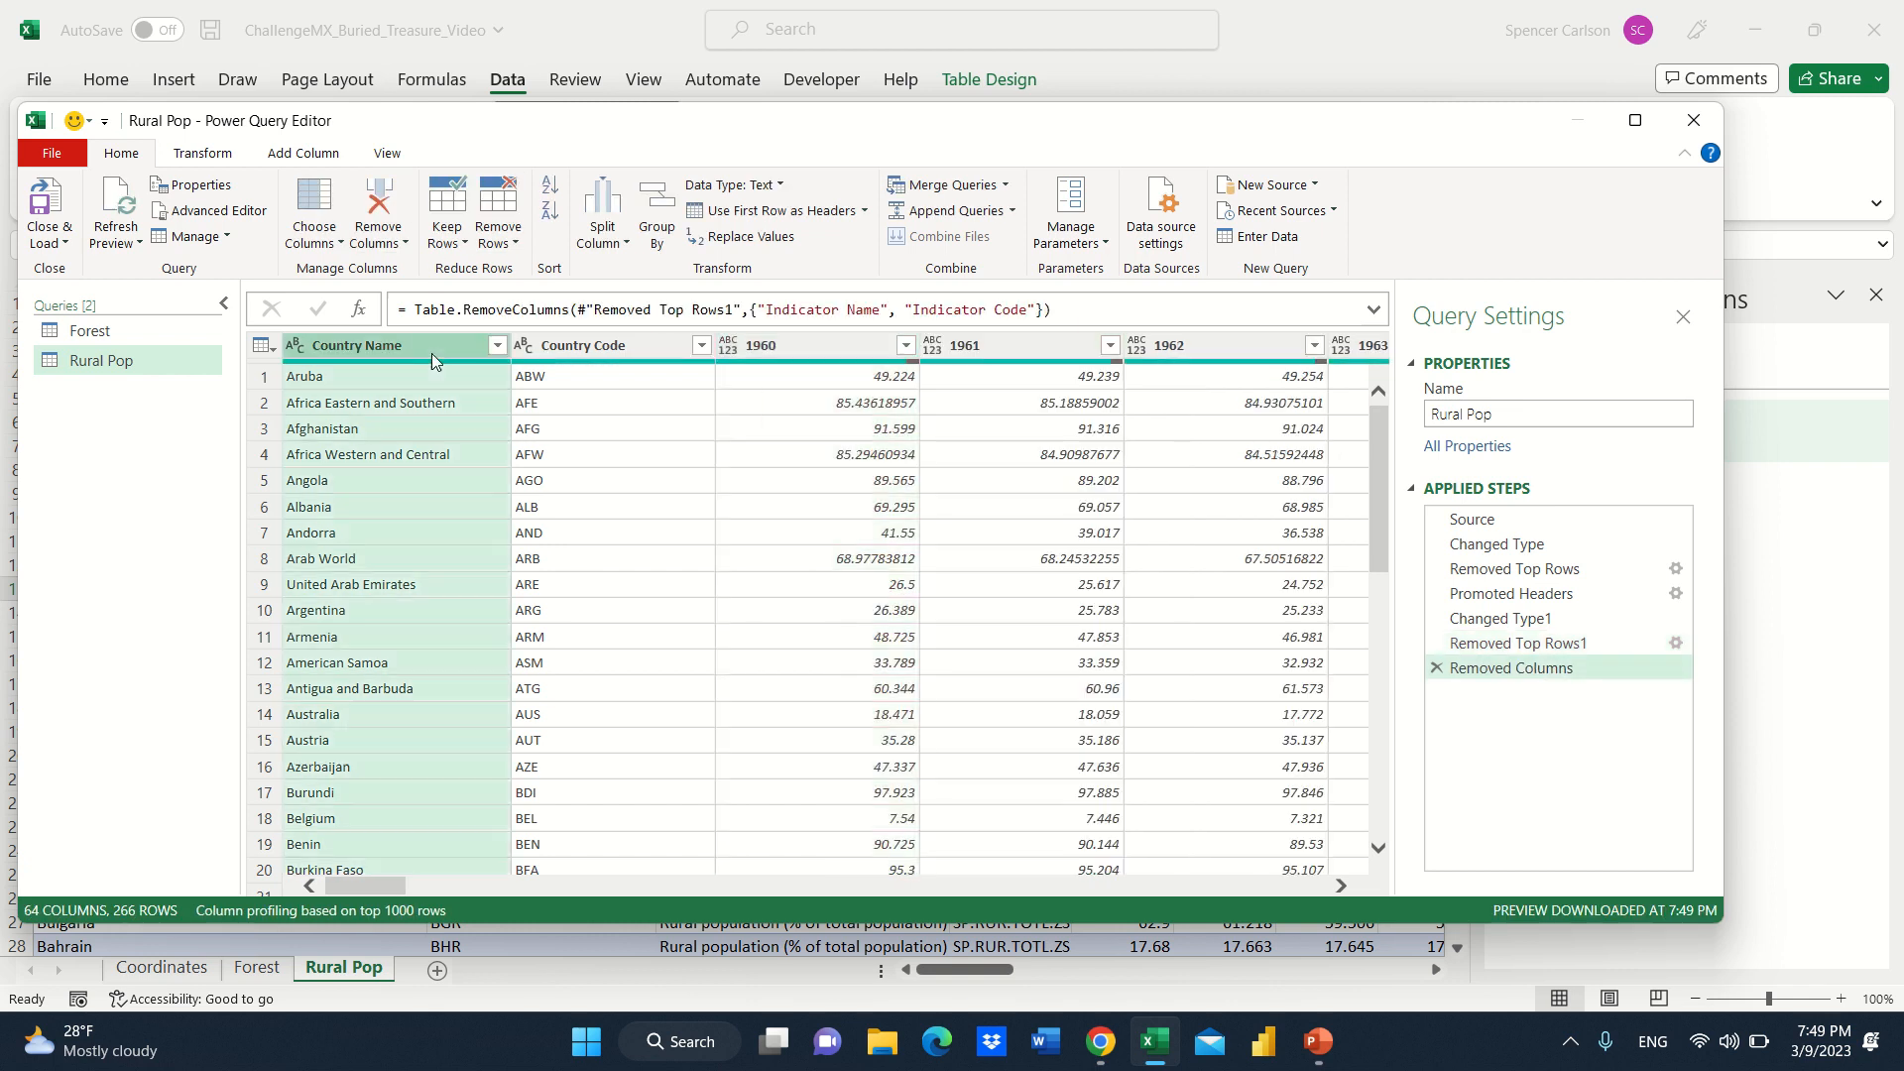
left_click(543, 353, "ctrl")
right_click(585, 354)
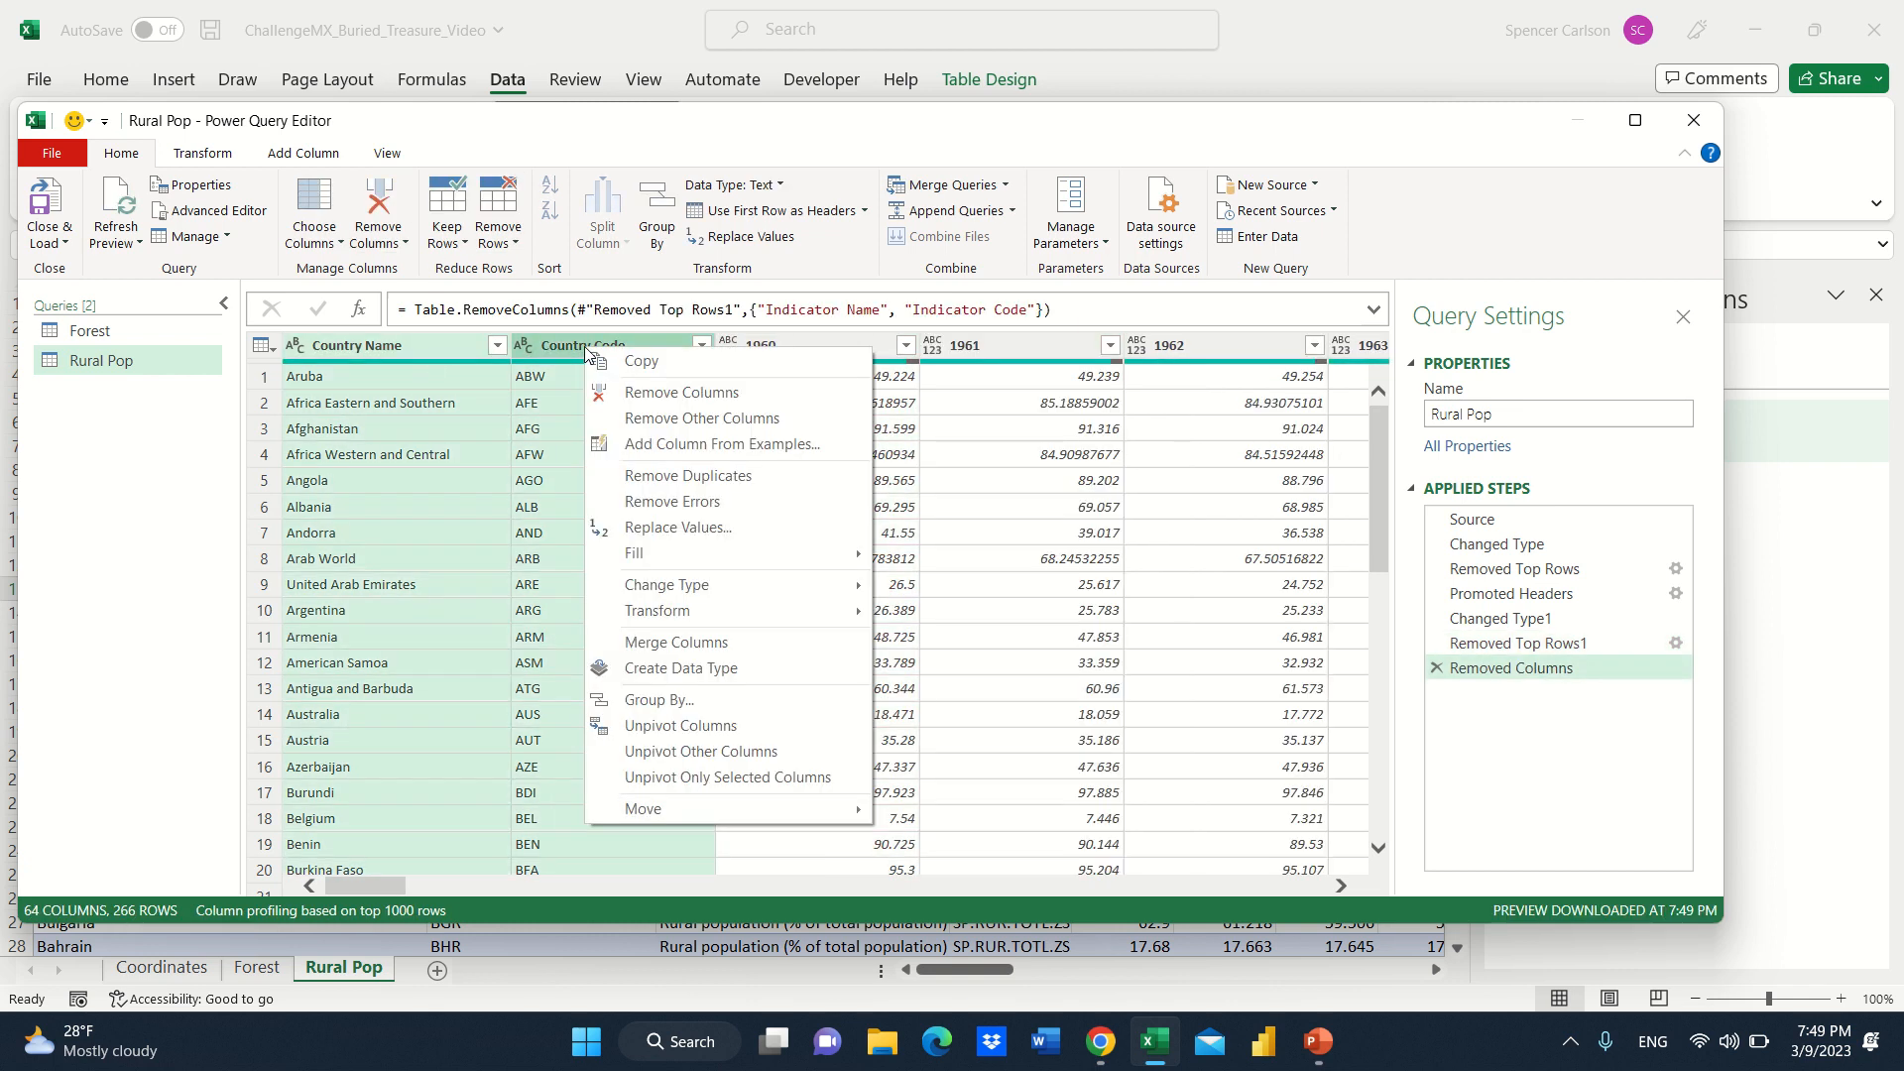
left_click(743, 759)
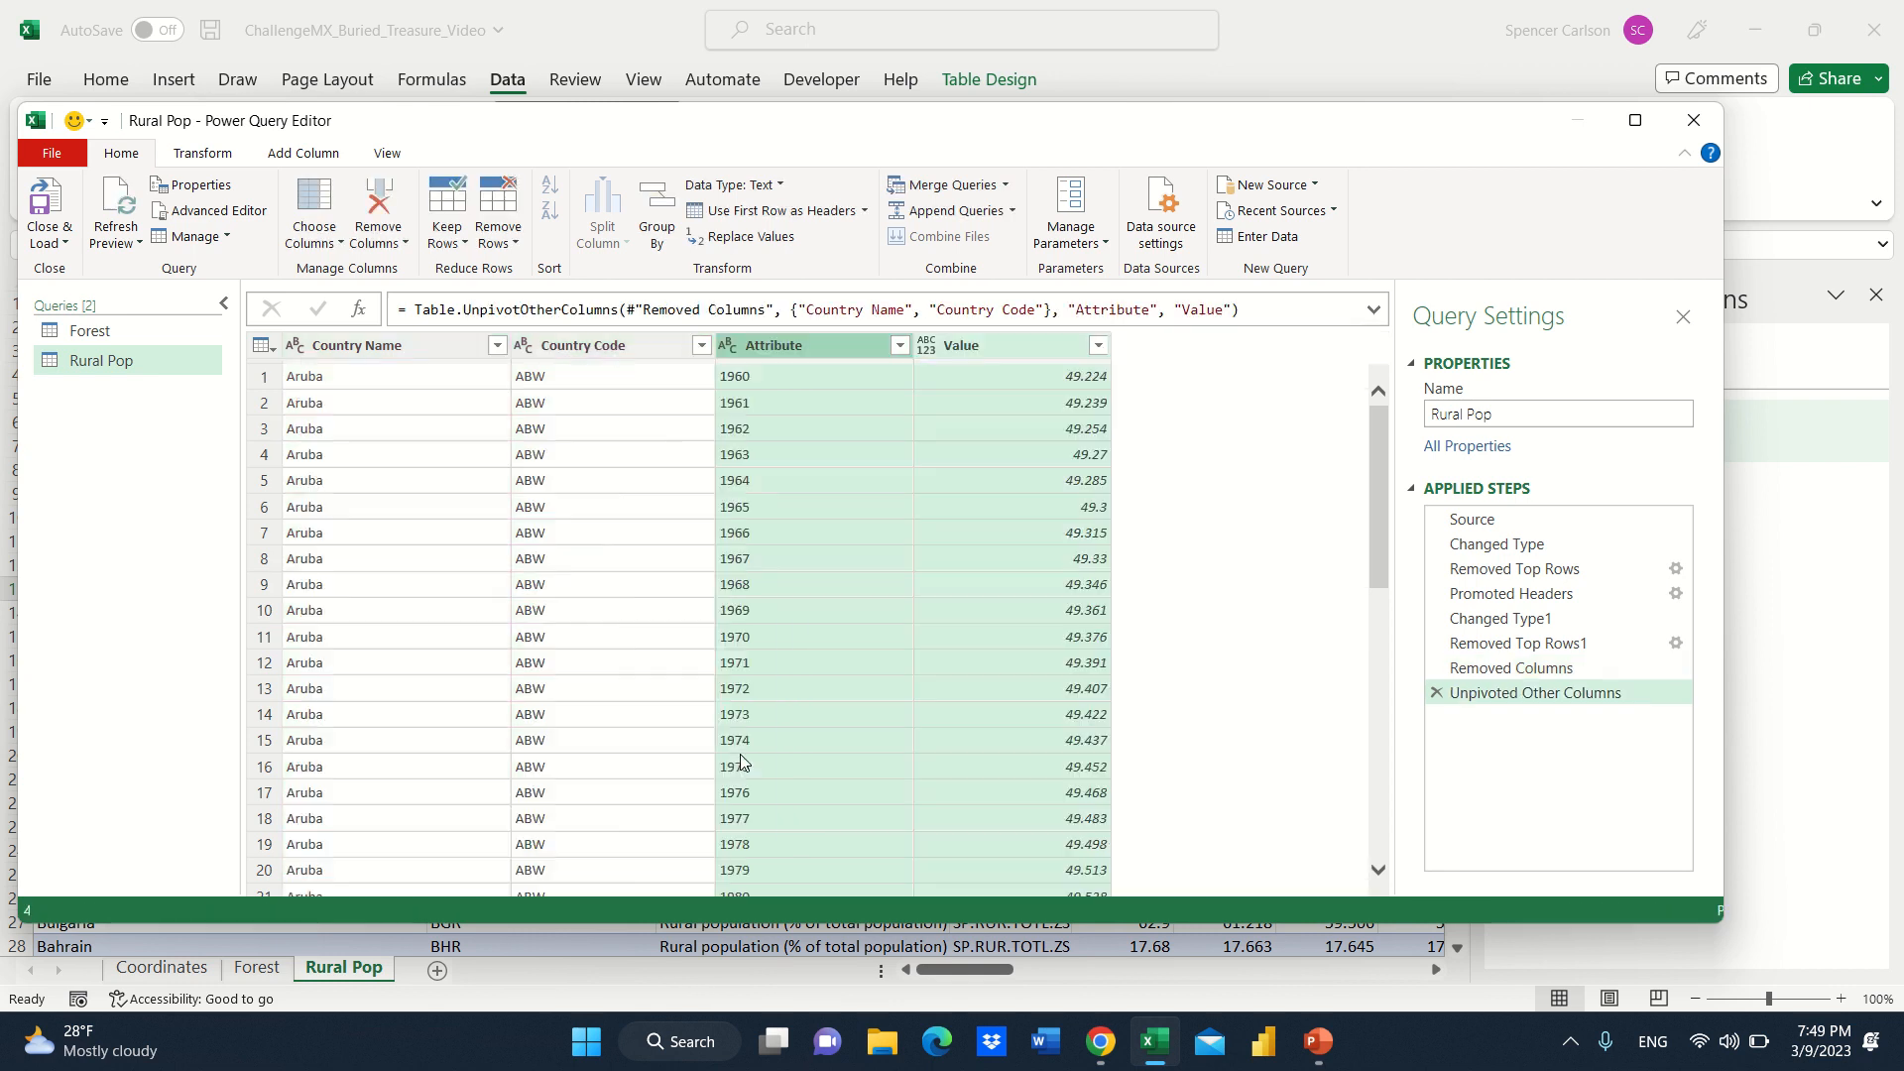
Rename the Attribute column as Year and the Value column as % Rural Population.
double_click(778, 344)
type("Year")
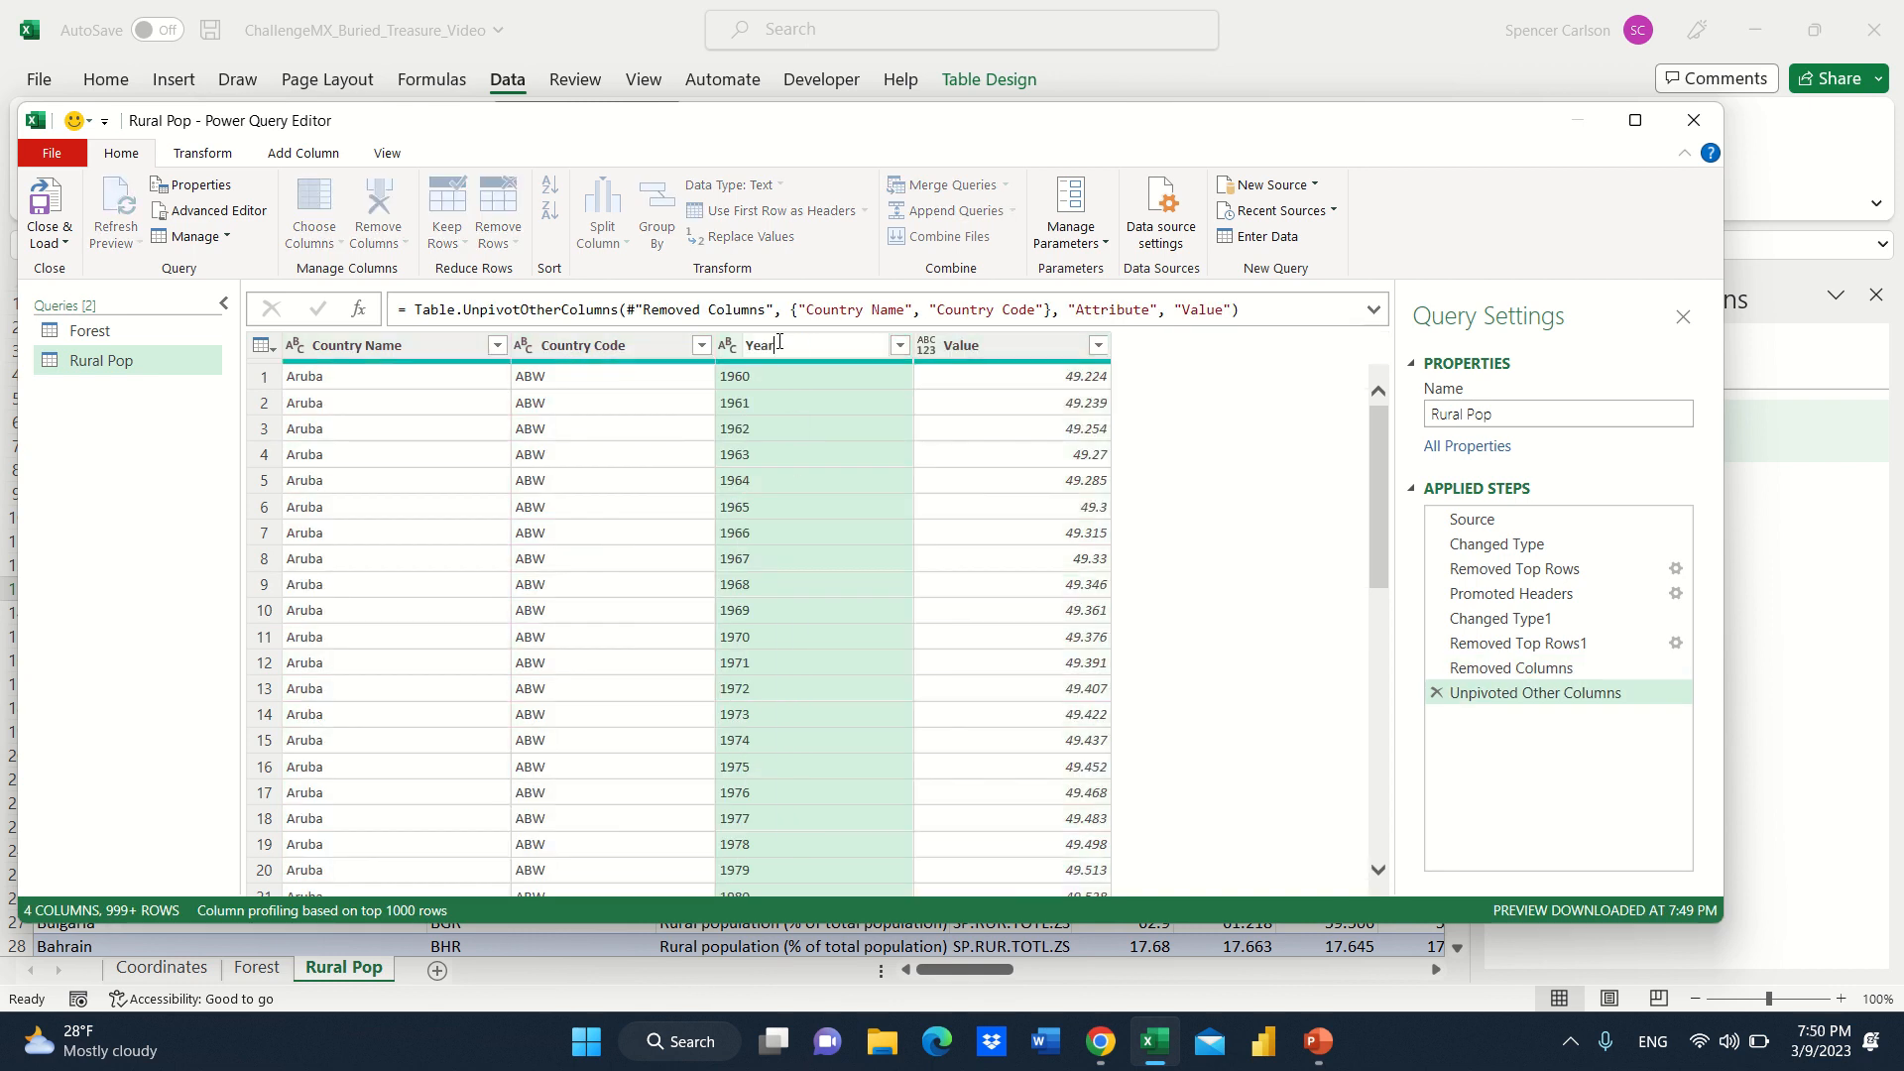
double_click(971, 347)
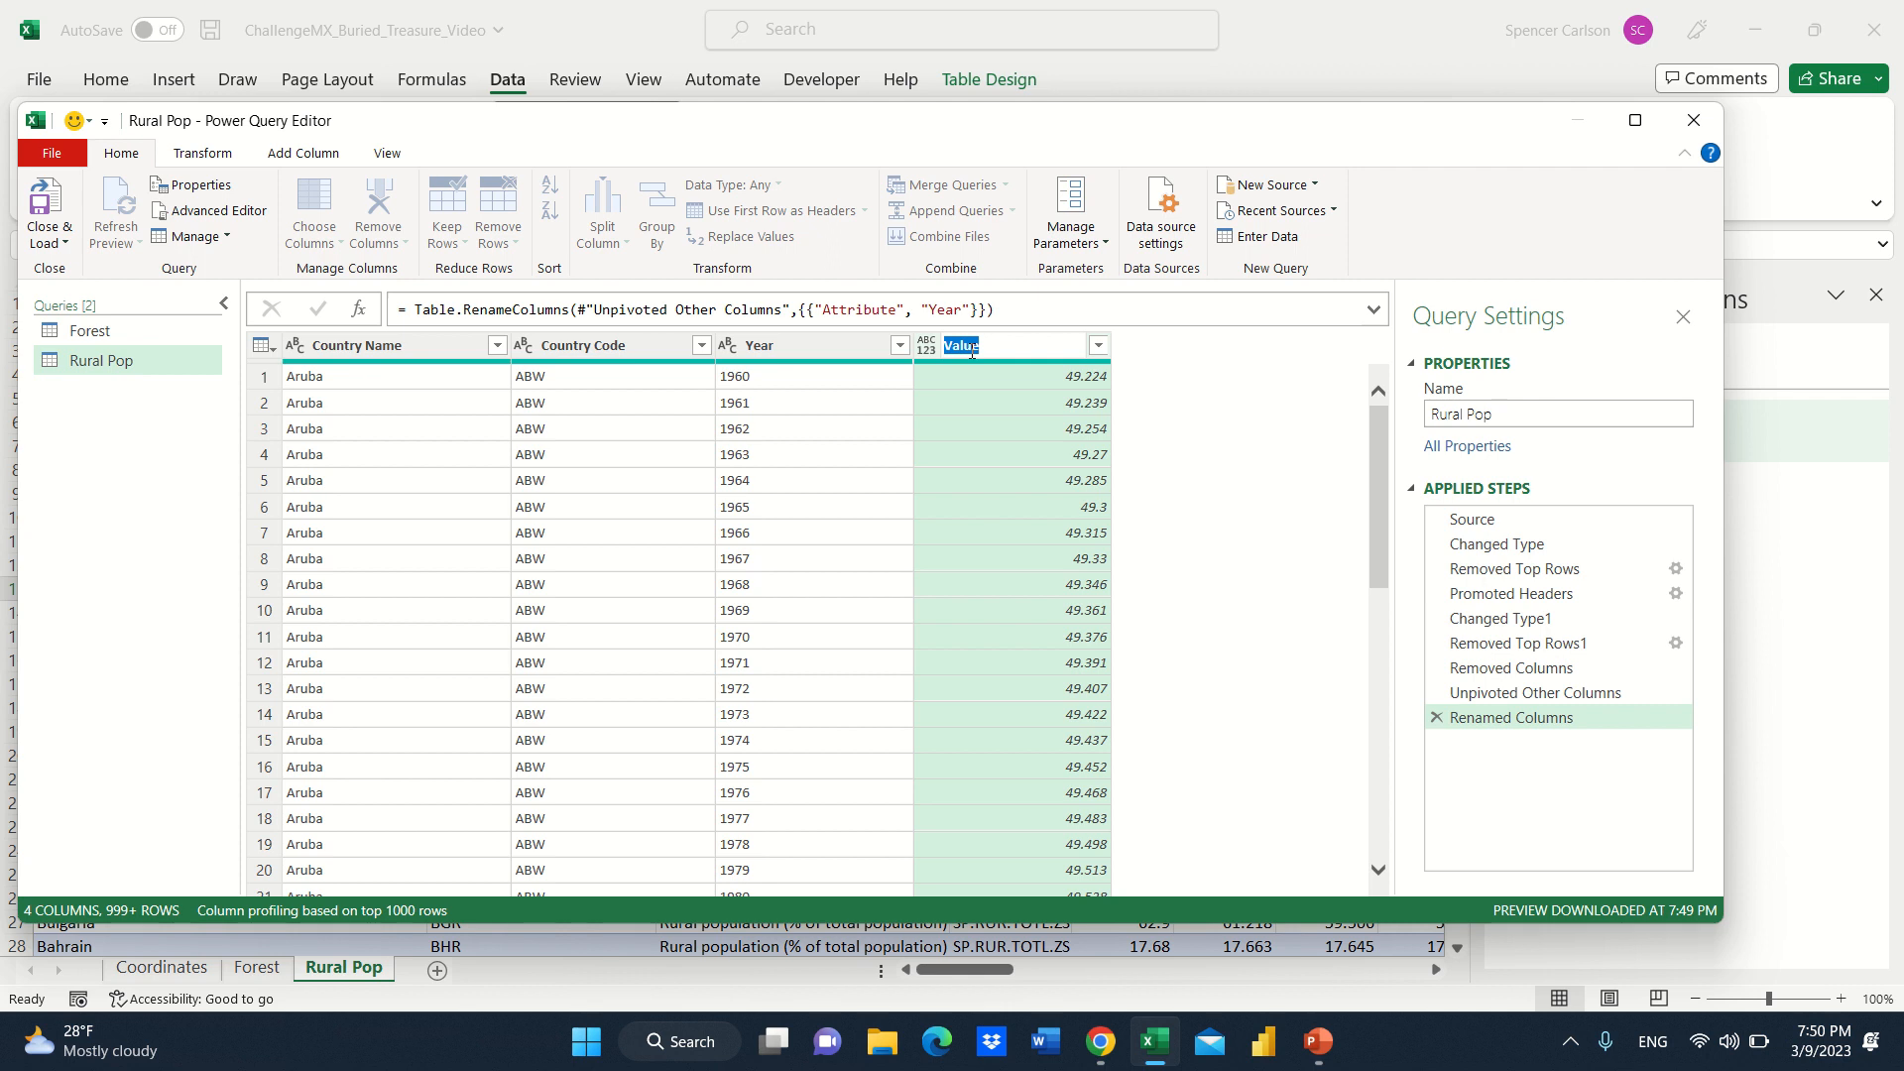
type("% Rural Population")
key("Return")
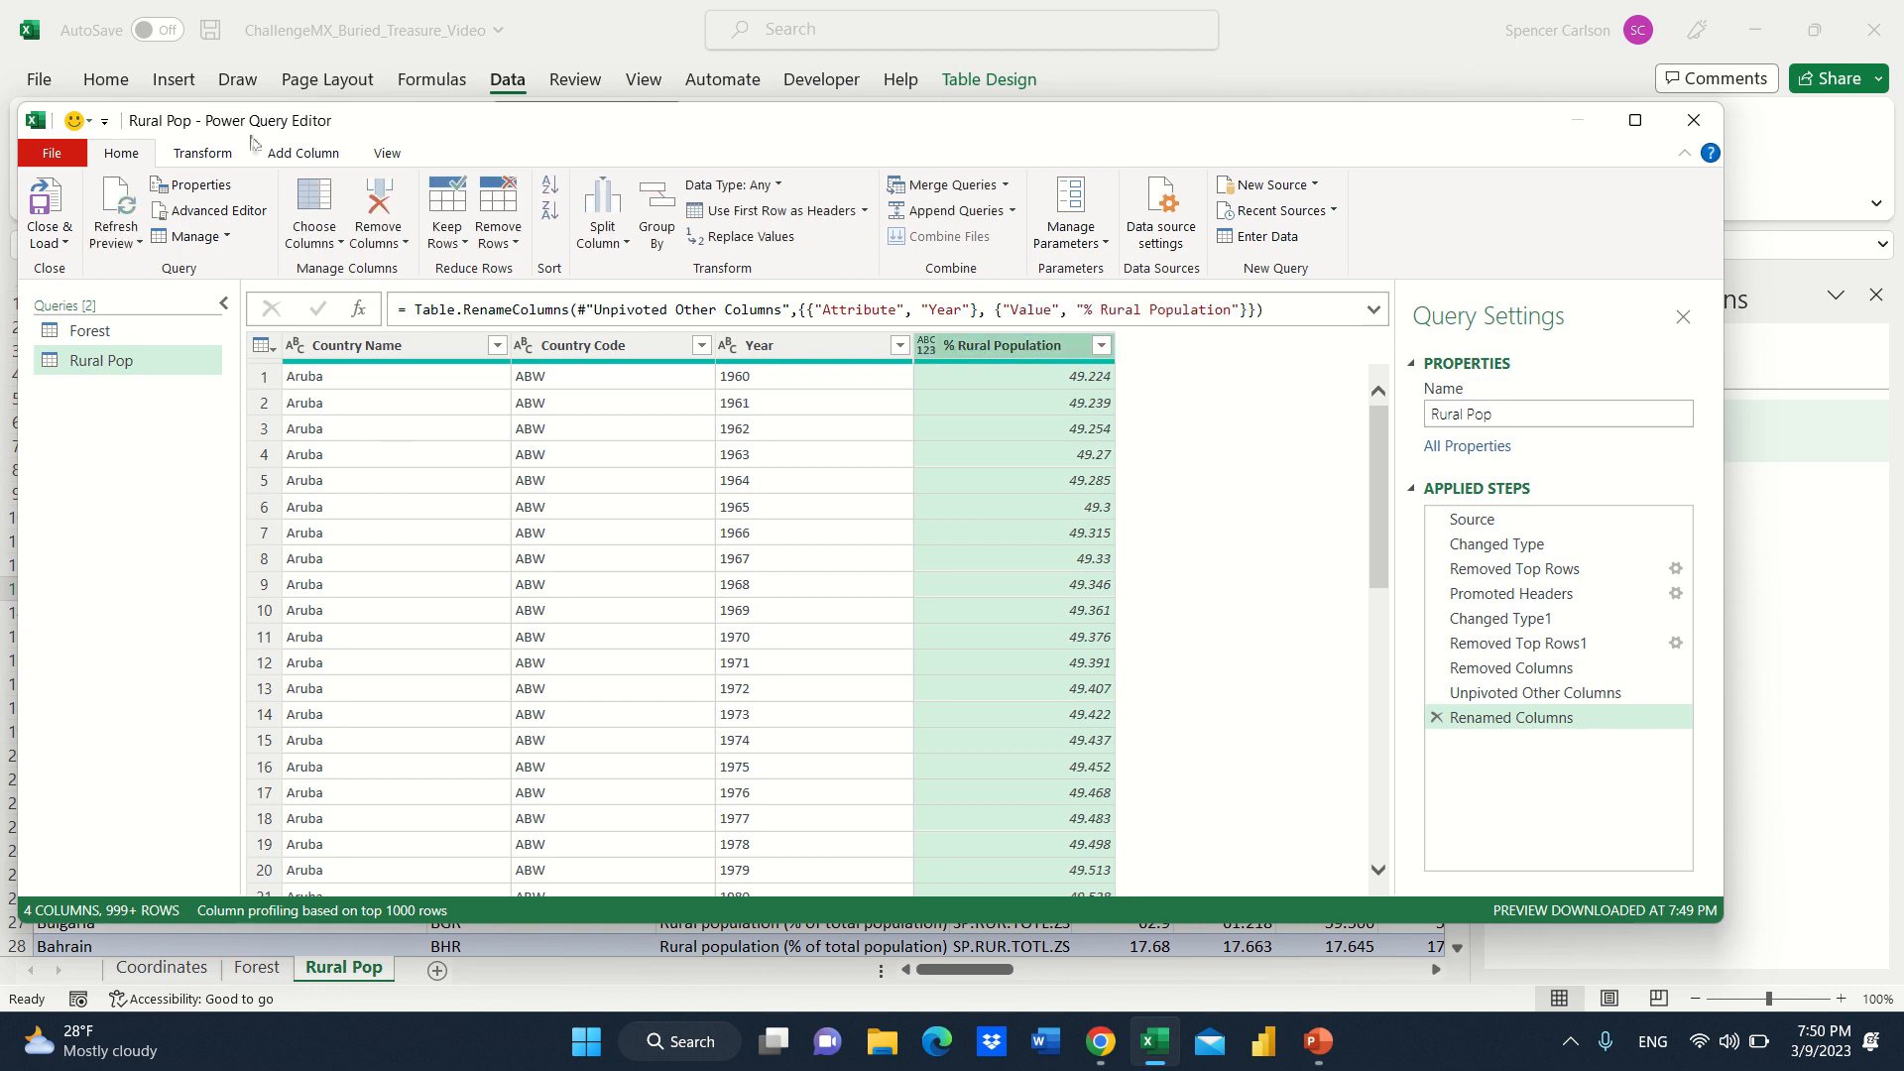
Round the % Rural Population column to 2 decimal places.
left_click(228, 157)
left_click(1145, 211)
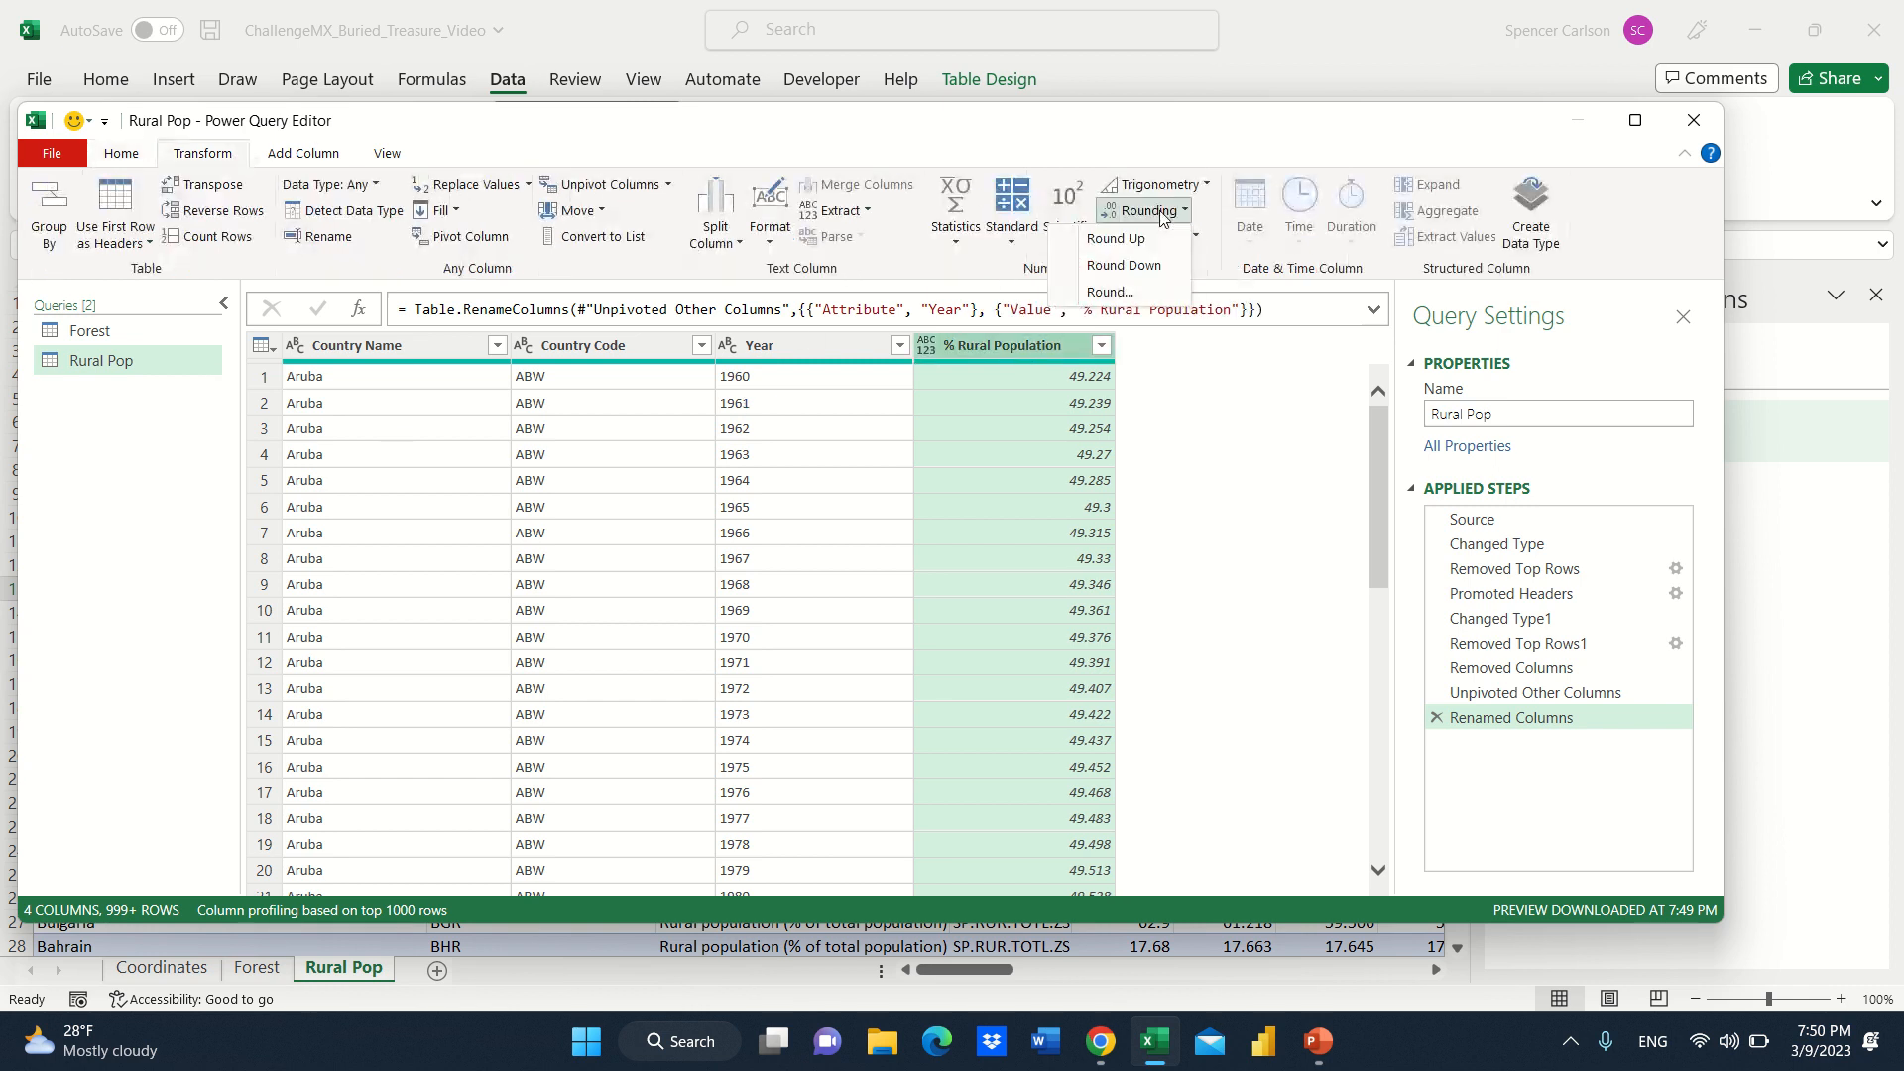
left_click(1127, 293)
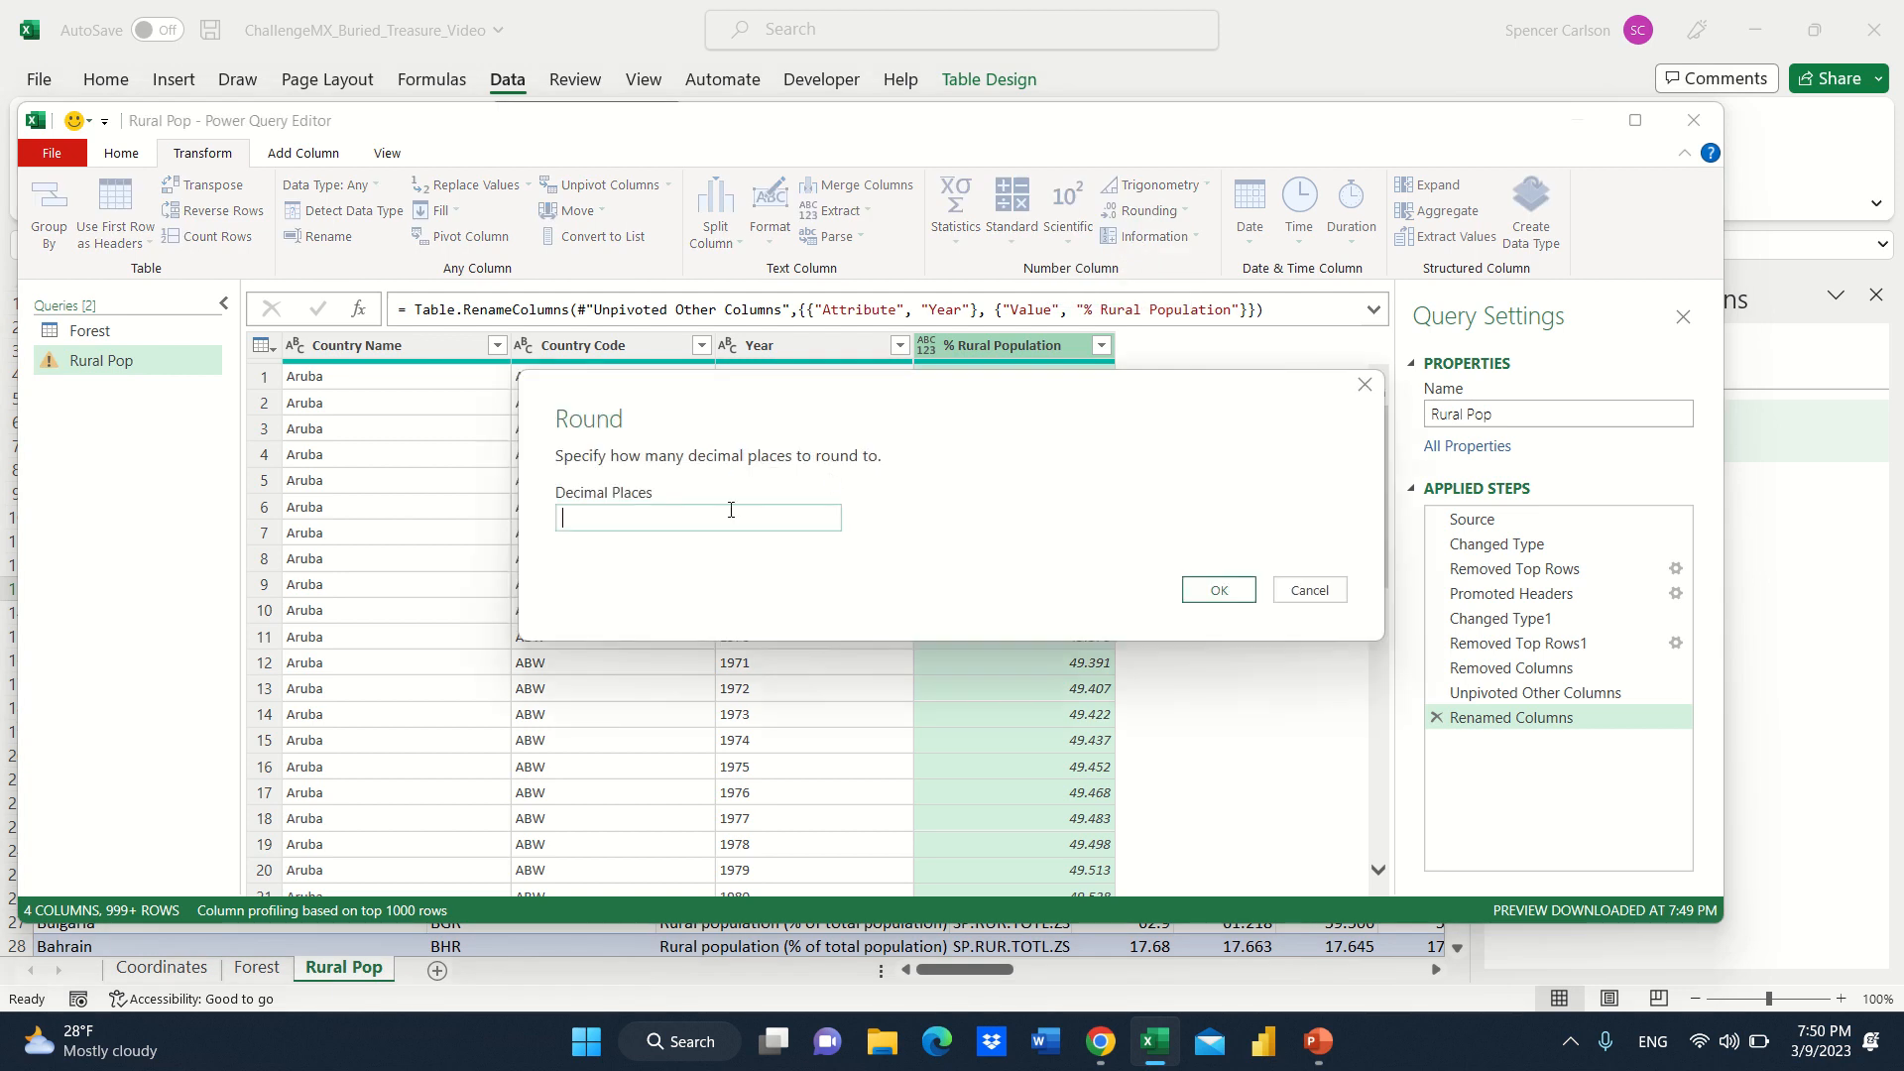
type("2")
left_click(1222, 591)
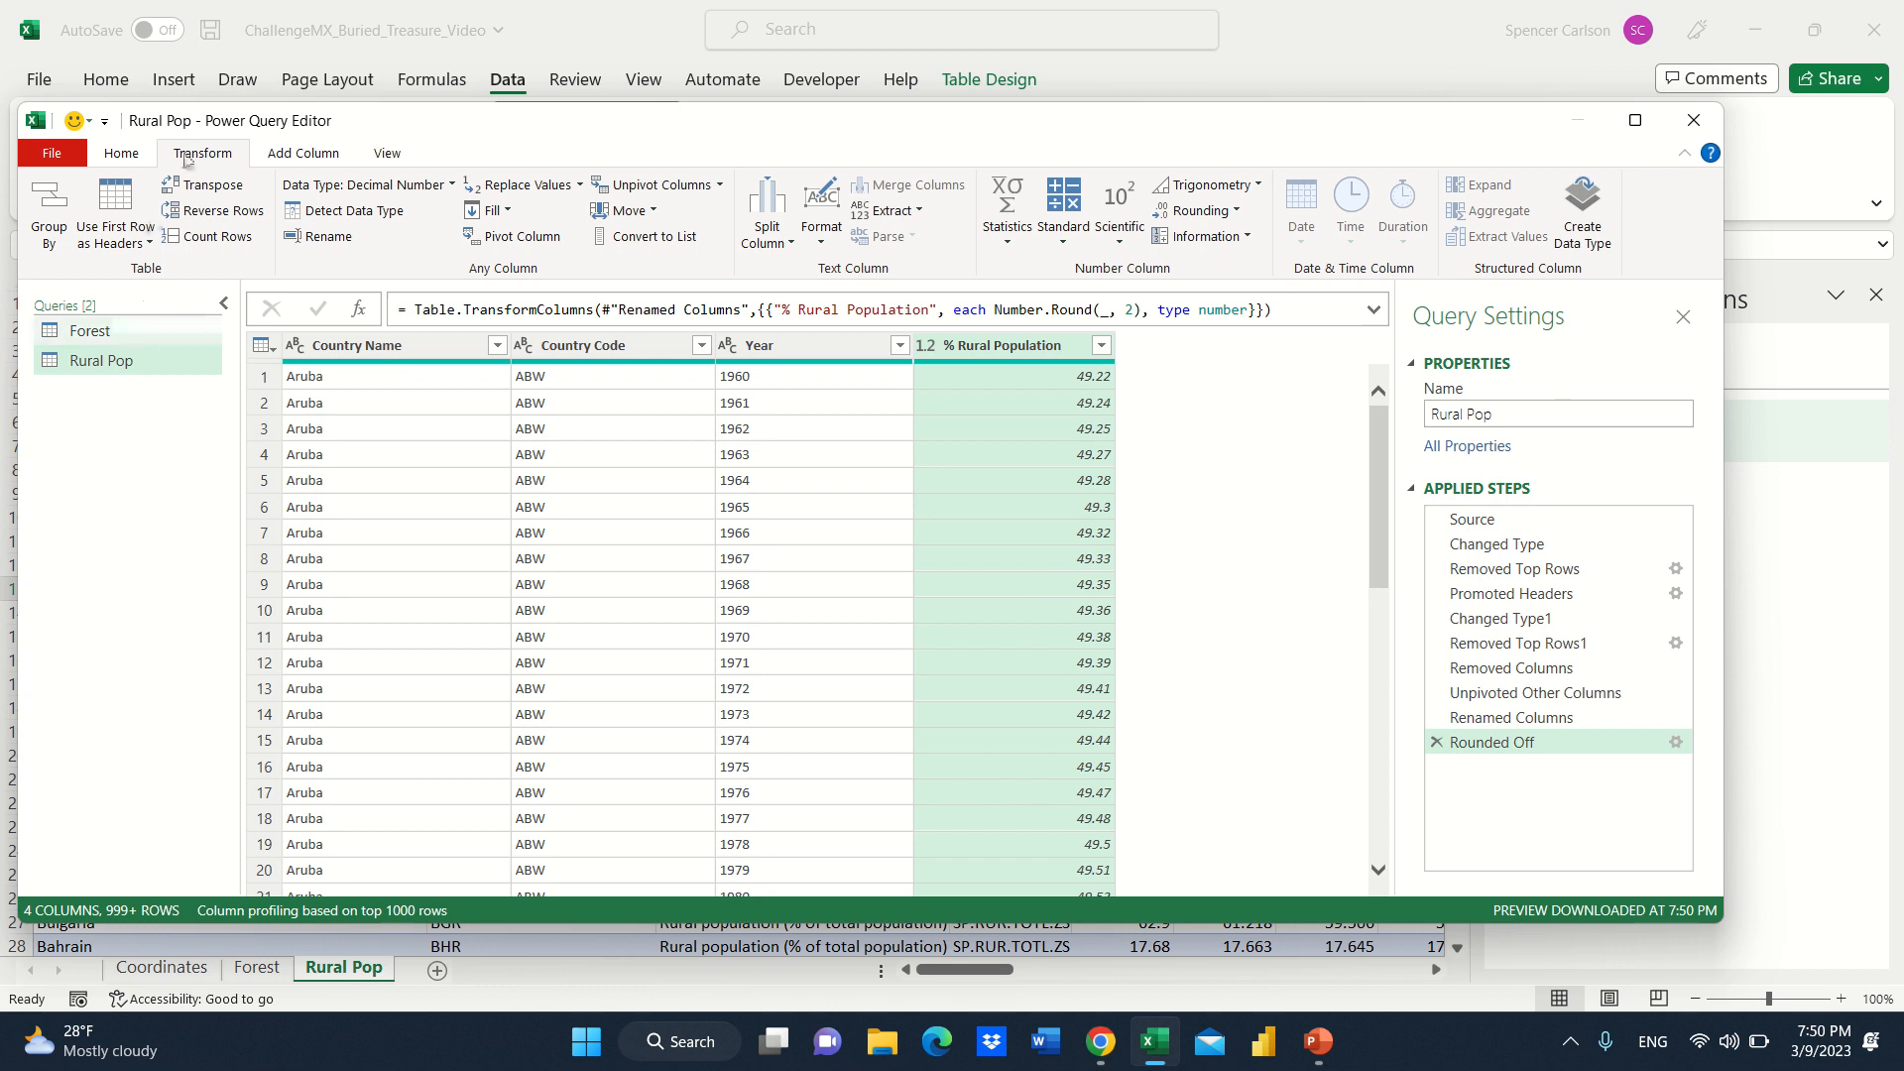
Close the query editor and load the Rural Pop query as a connection only.
left_click(124, 156)
left_click(45, 250)
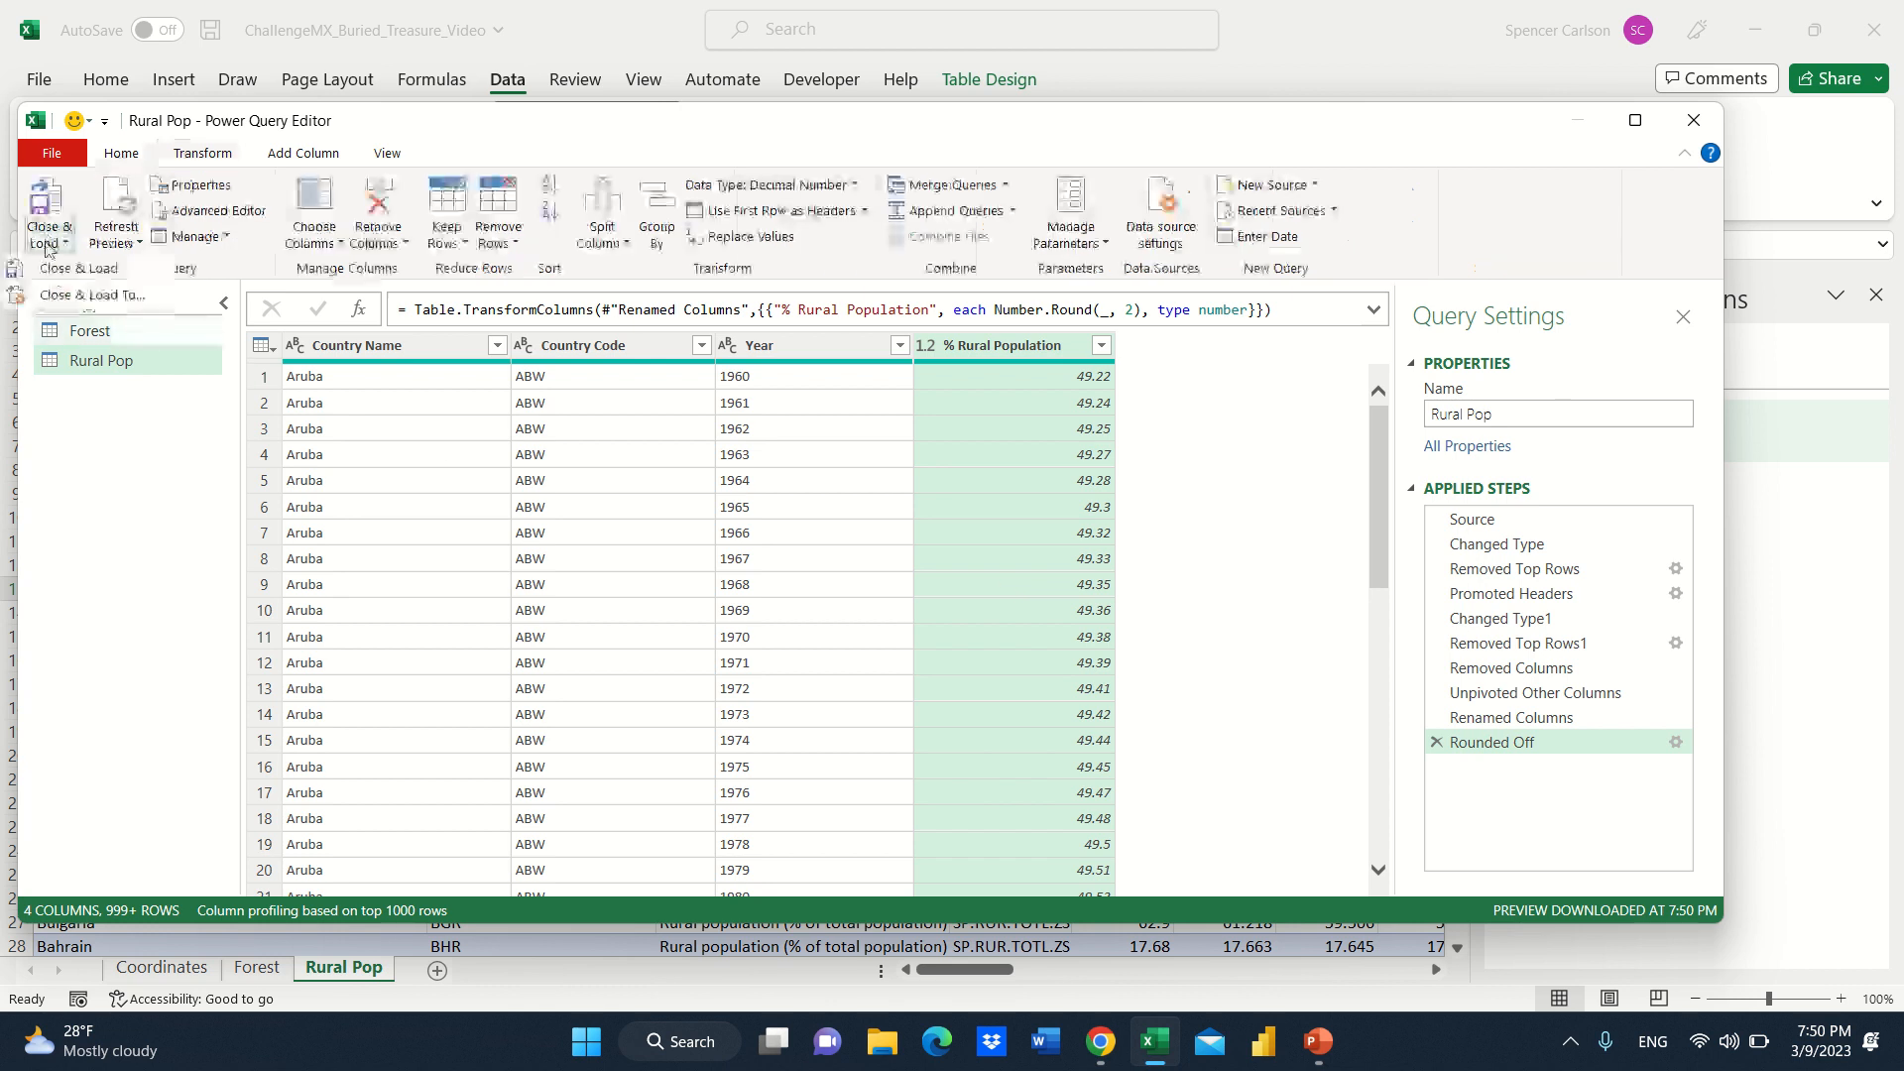
left_click(54, 298)
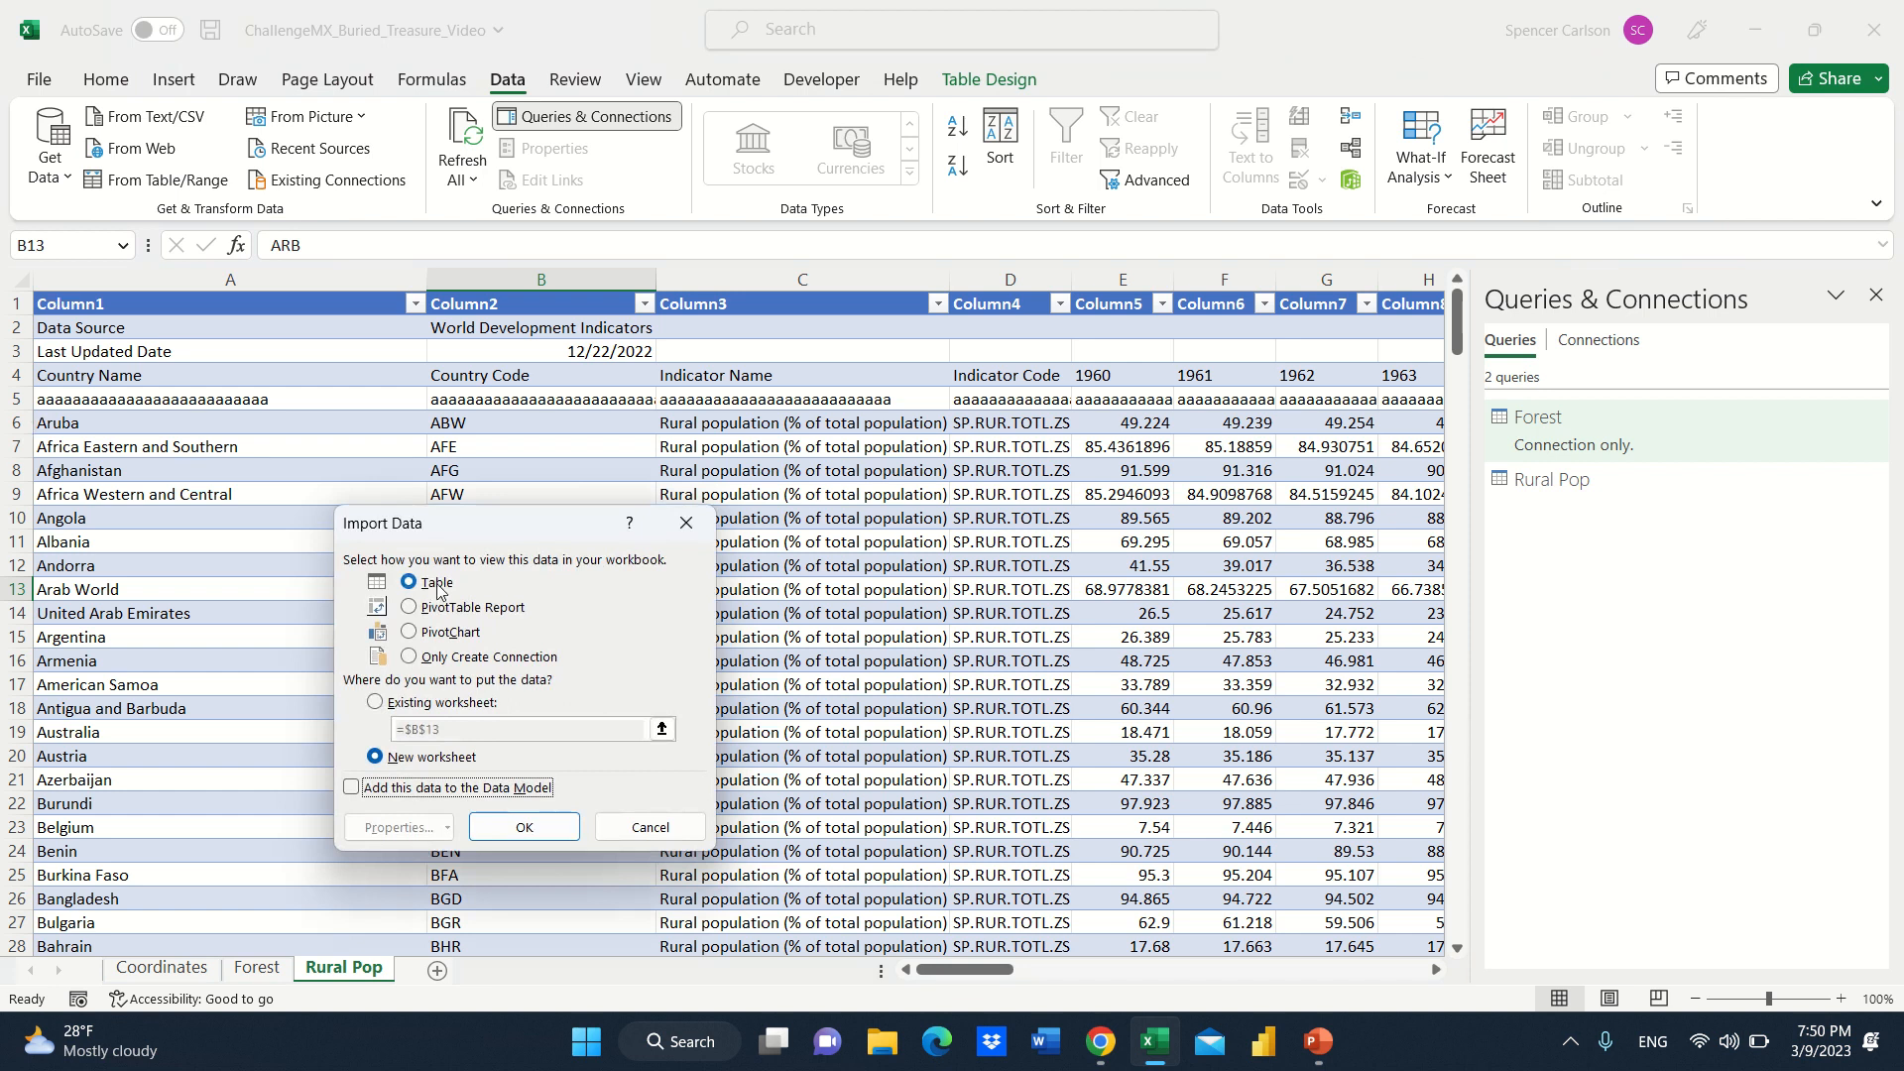
left_click(415, 658)
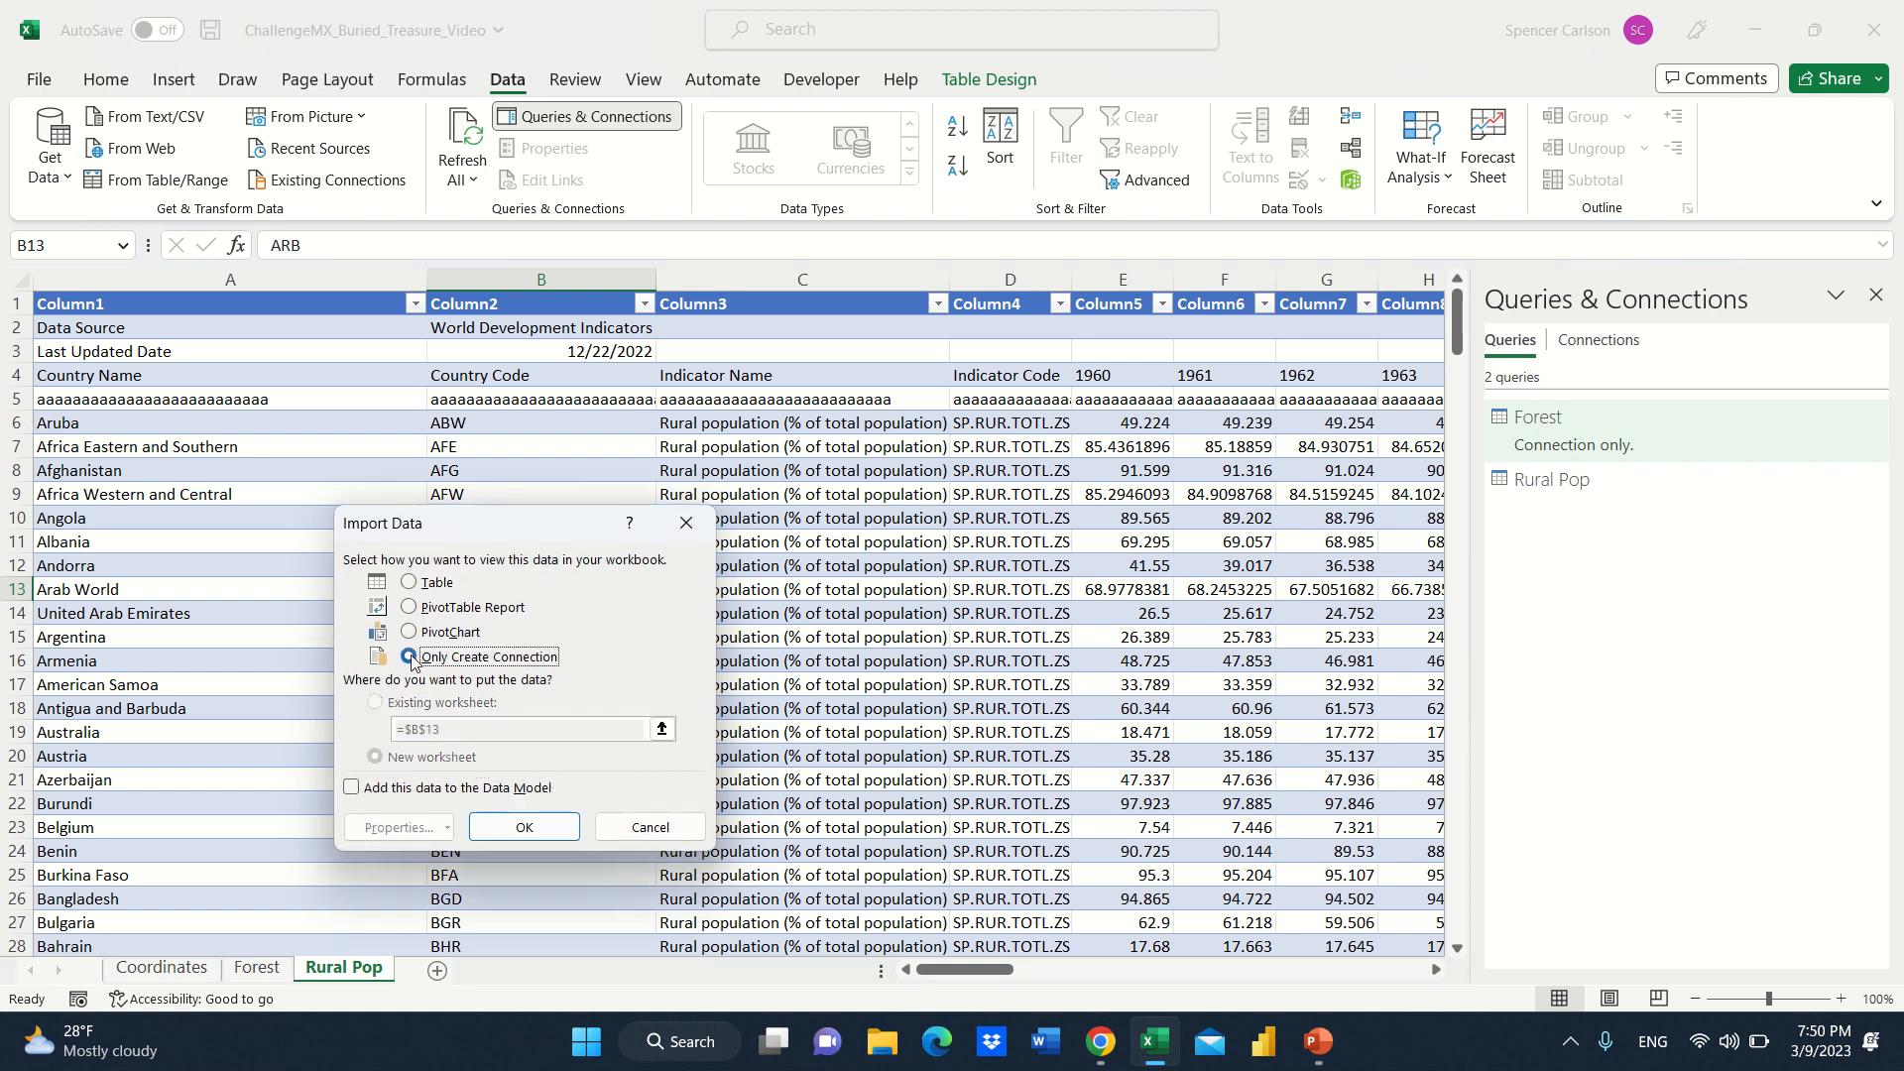
left_click(527, 831)
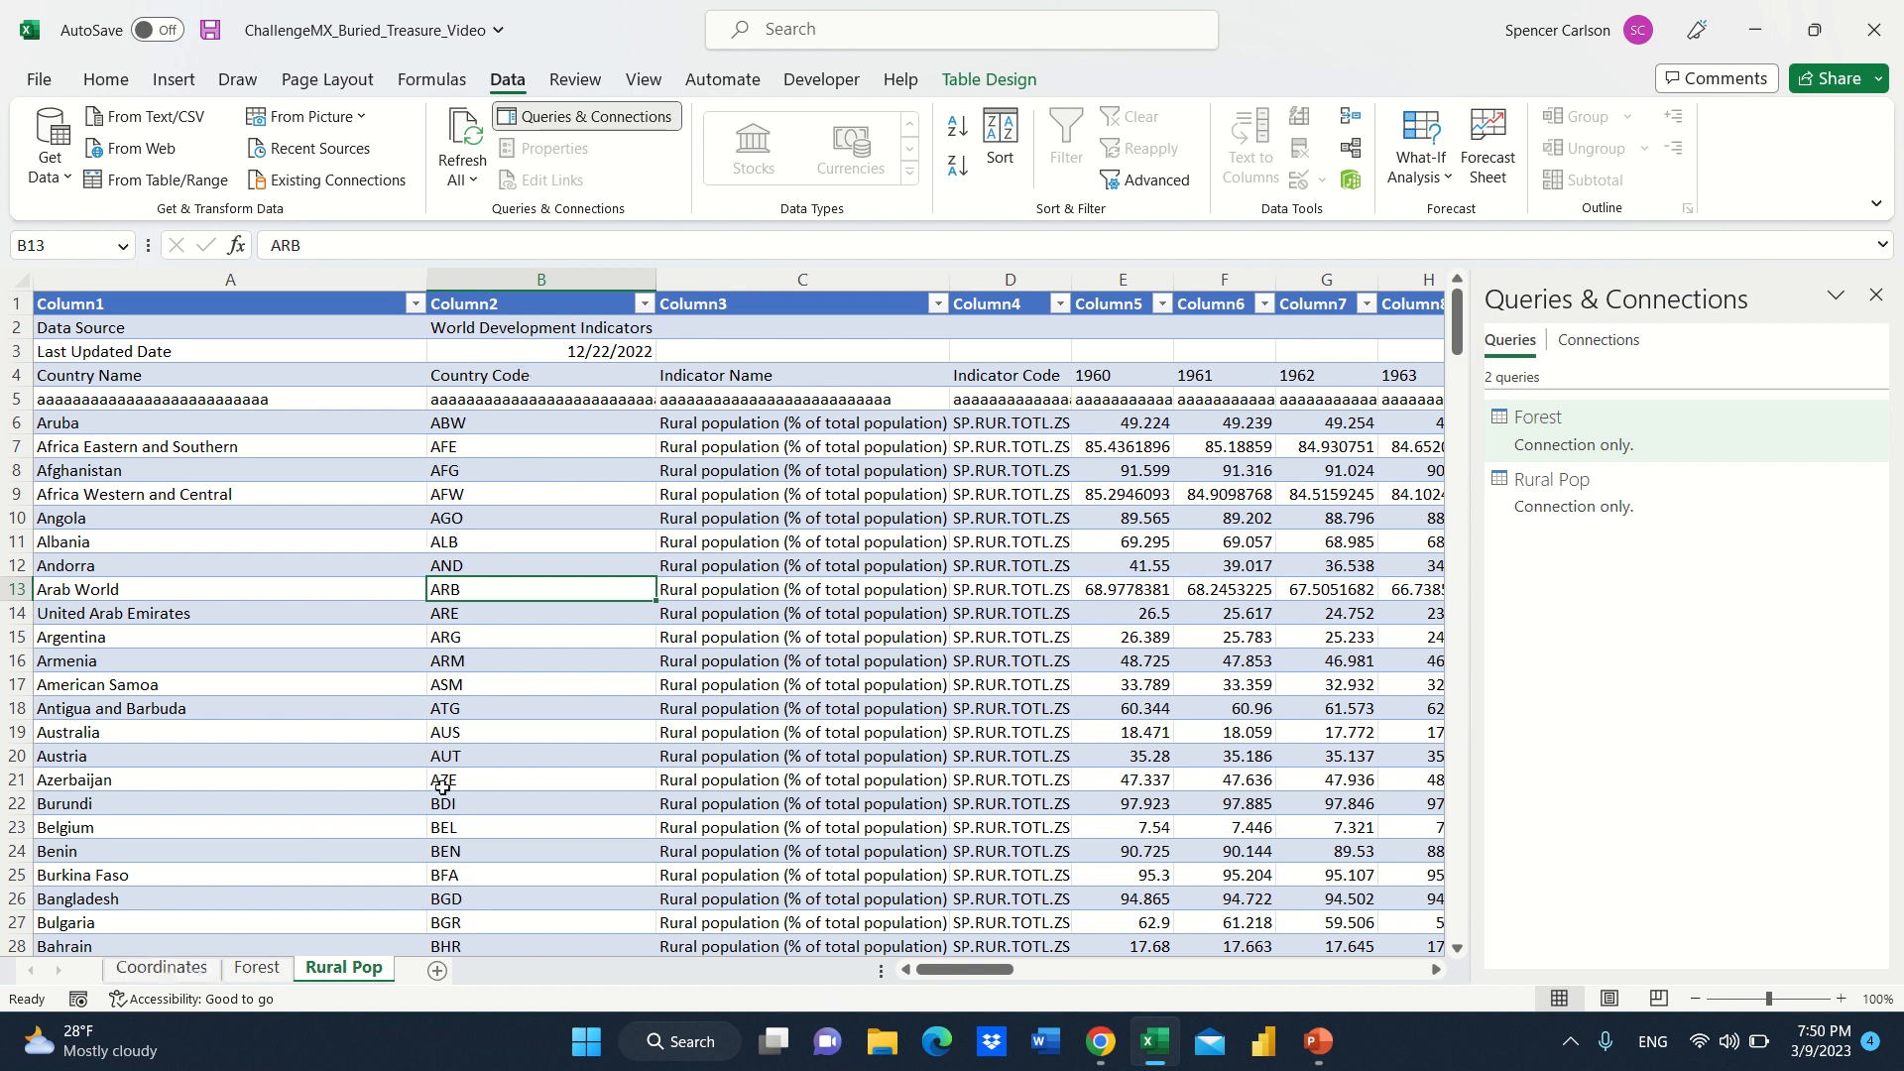
Set up a merge query with Forest as the first table and Rural Pop as the second.
left_click(58, 184)
mouse_move(148, 572)
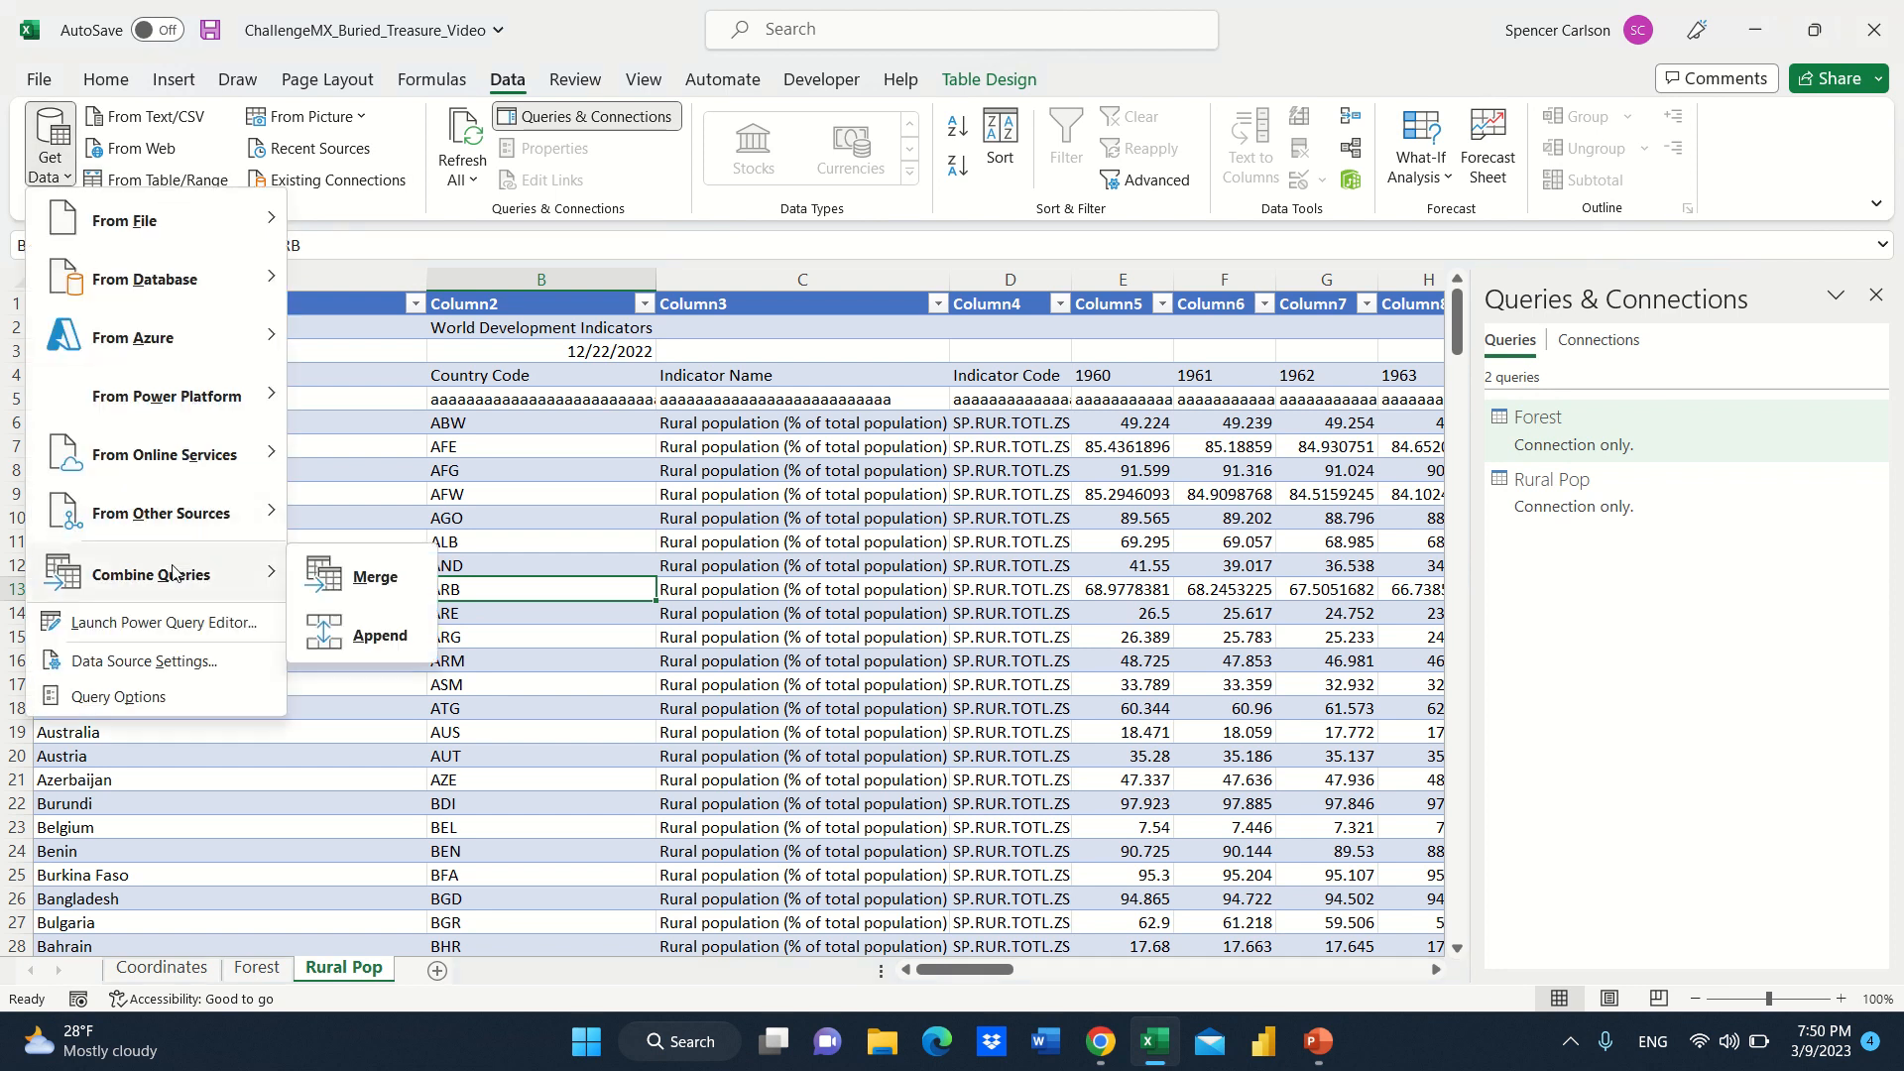
left_click(385, 589)
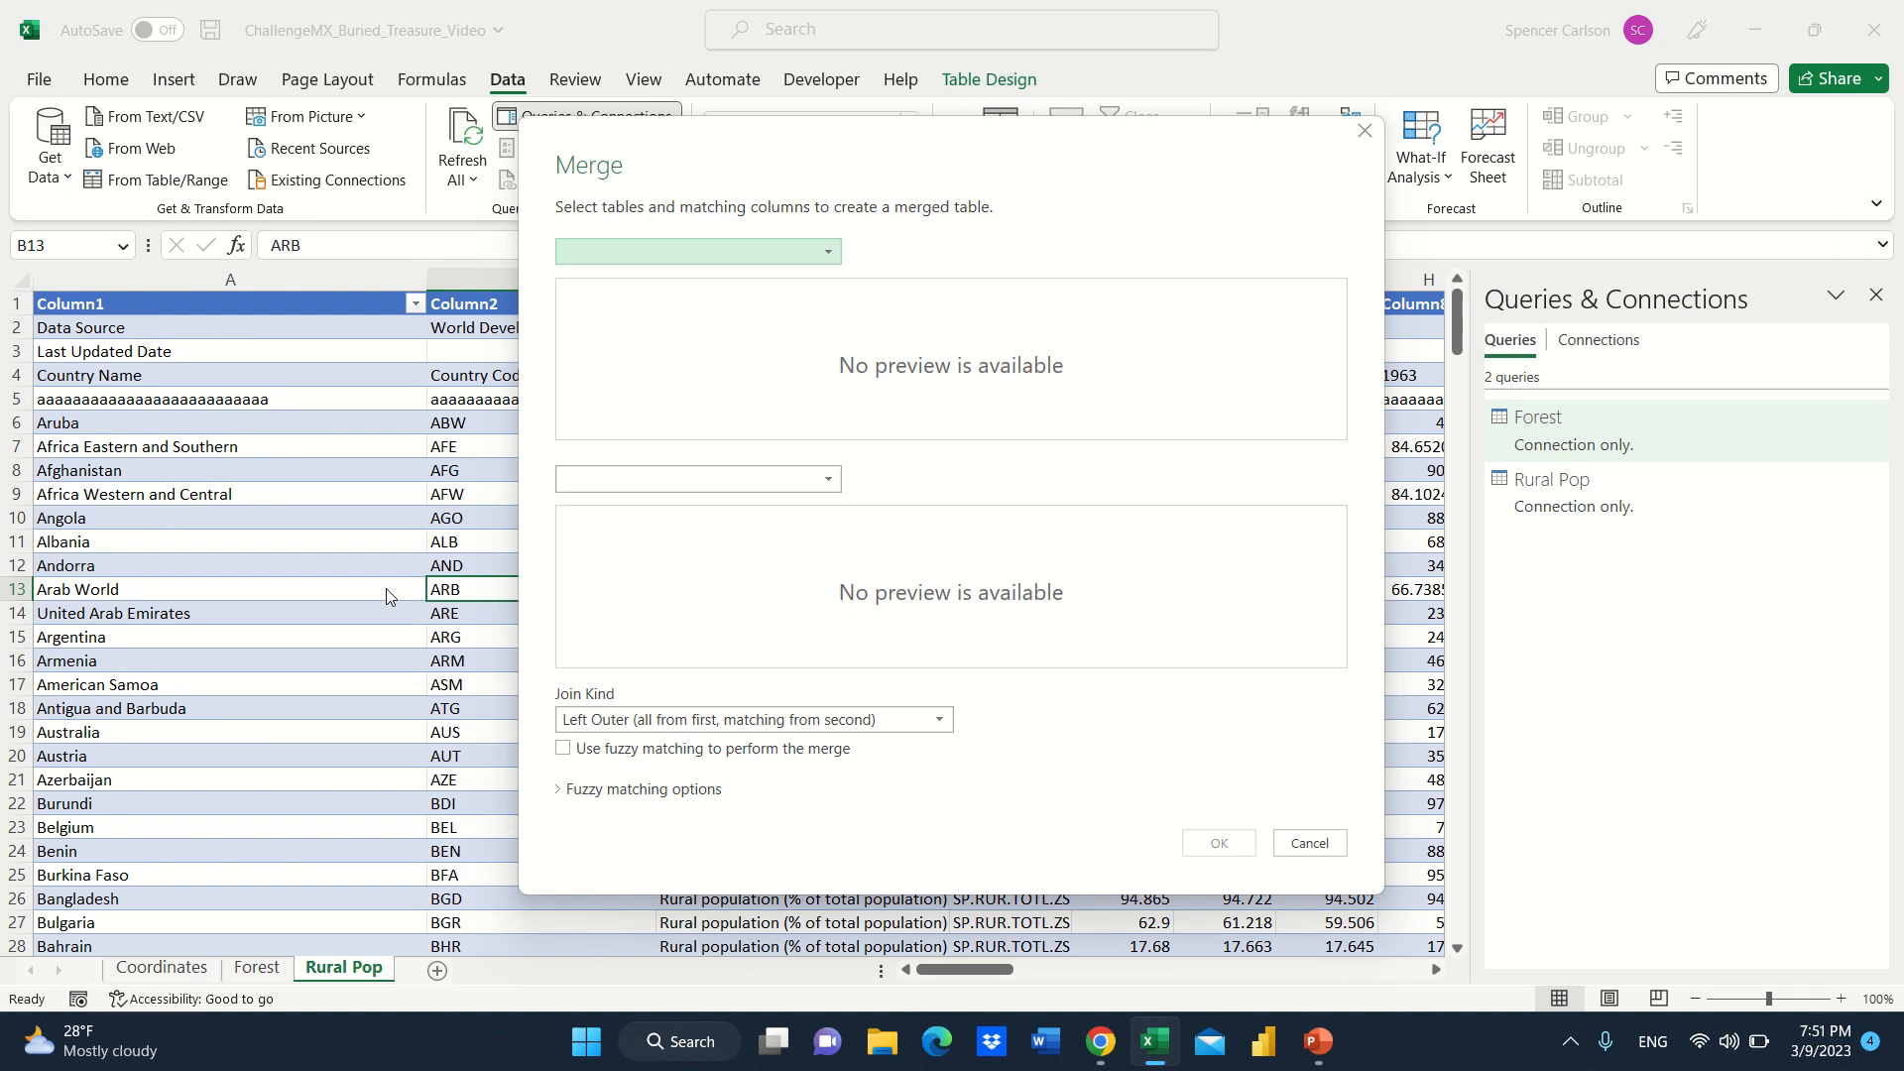
left_click(777, 248)
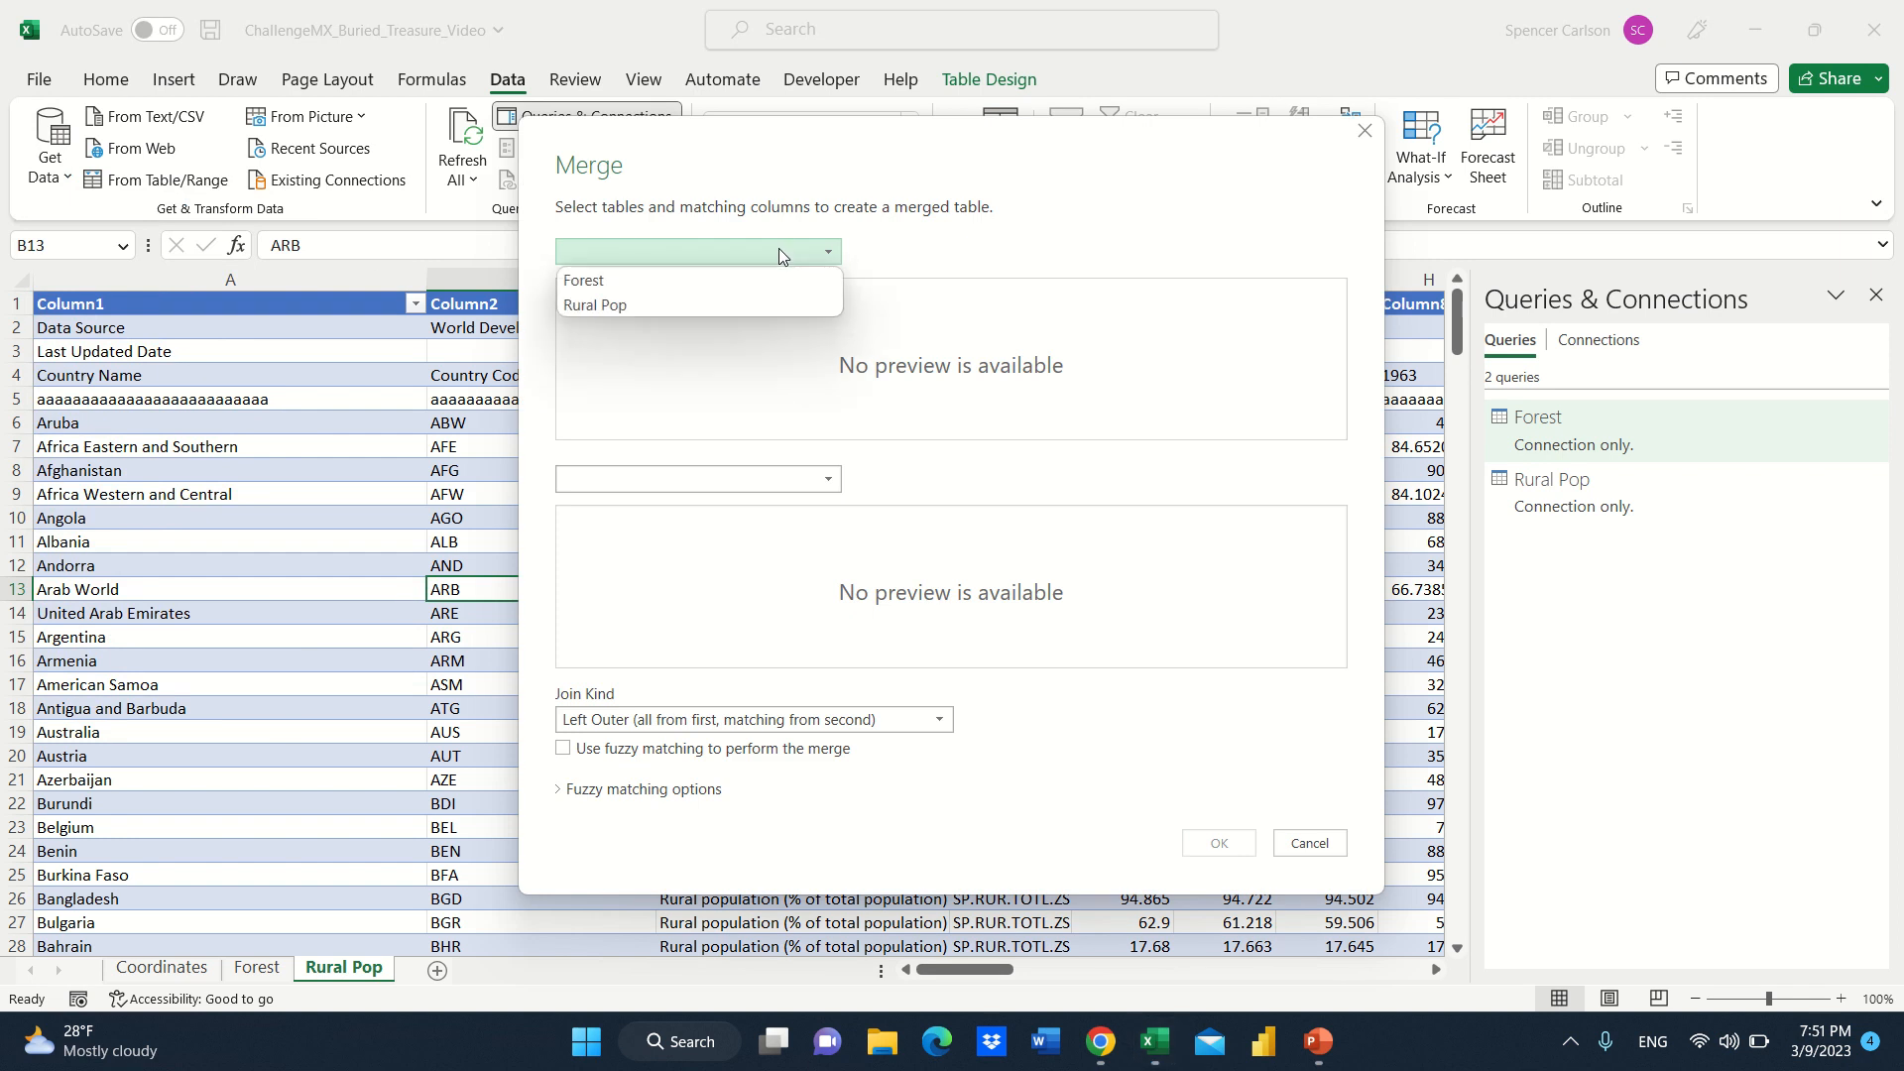
left_click(773, 281)
left_click(778, 478)
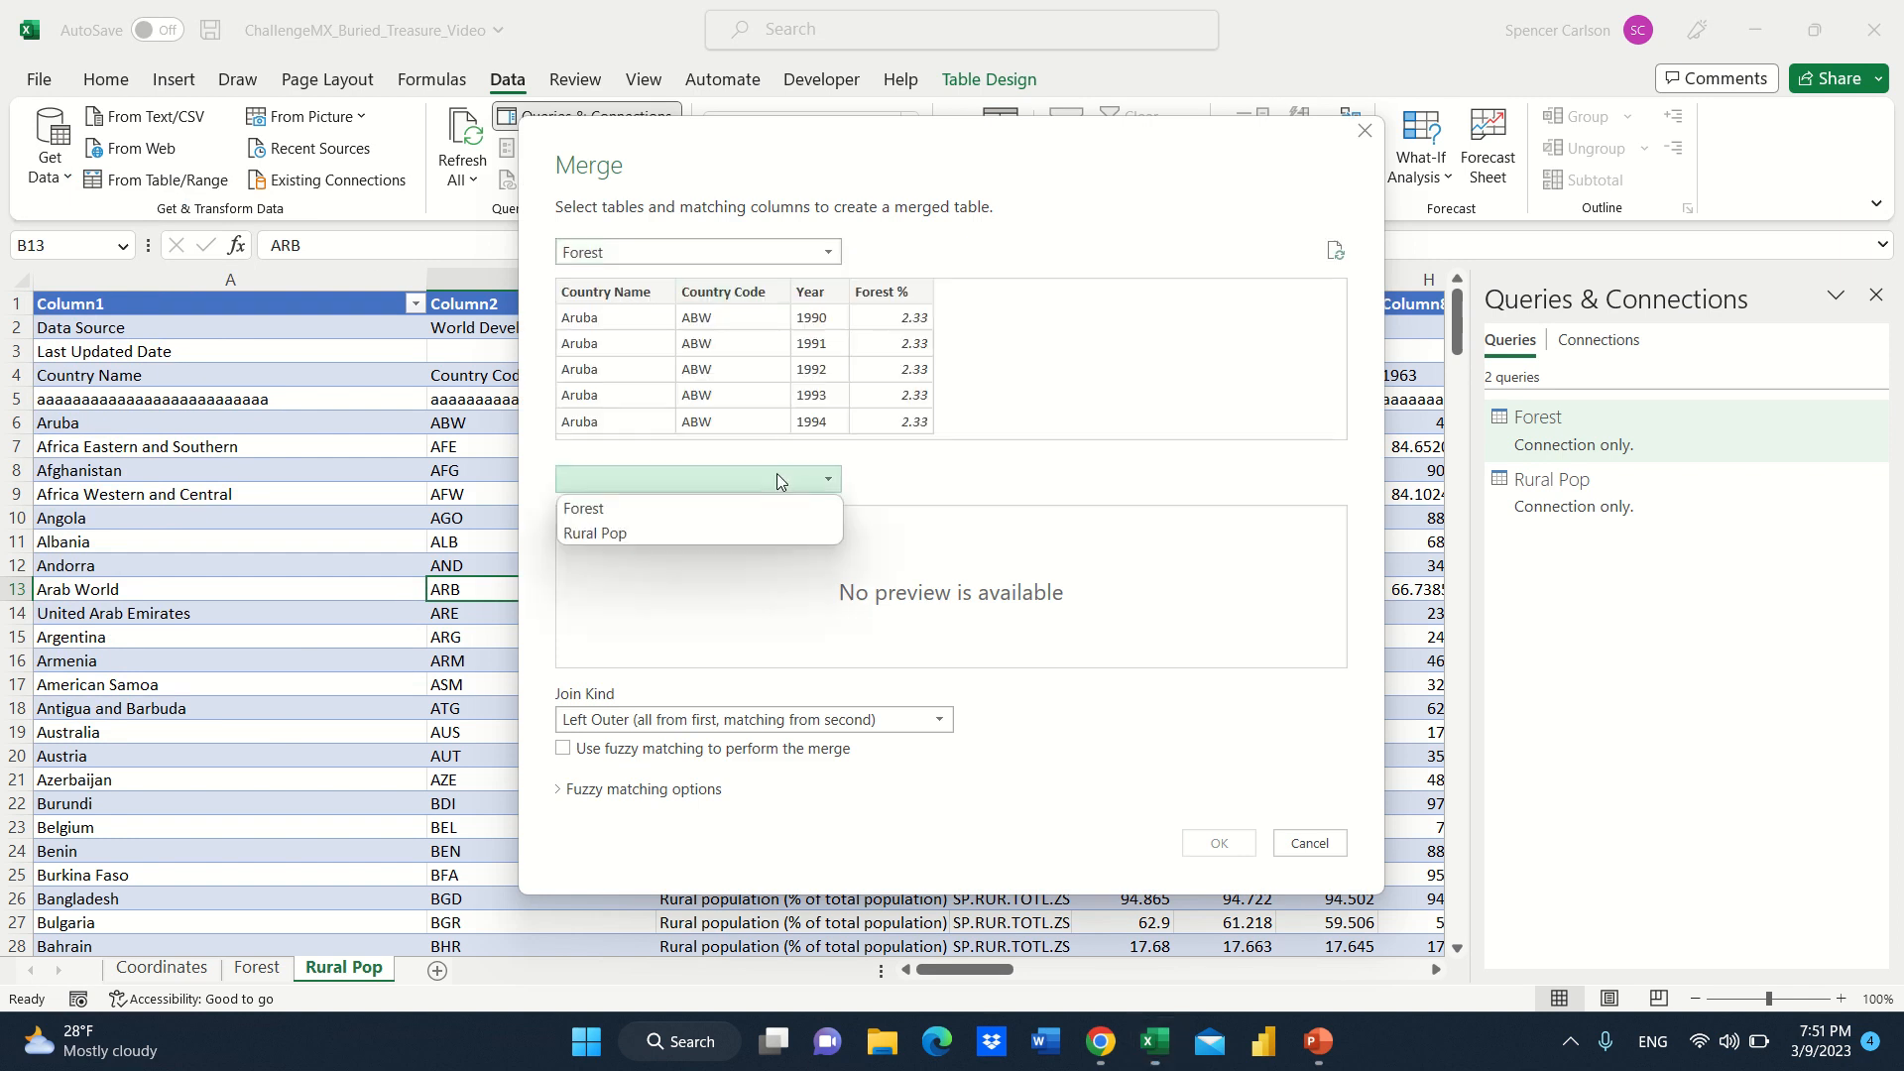
left_click(764, 537)
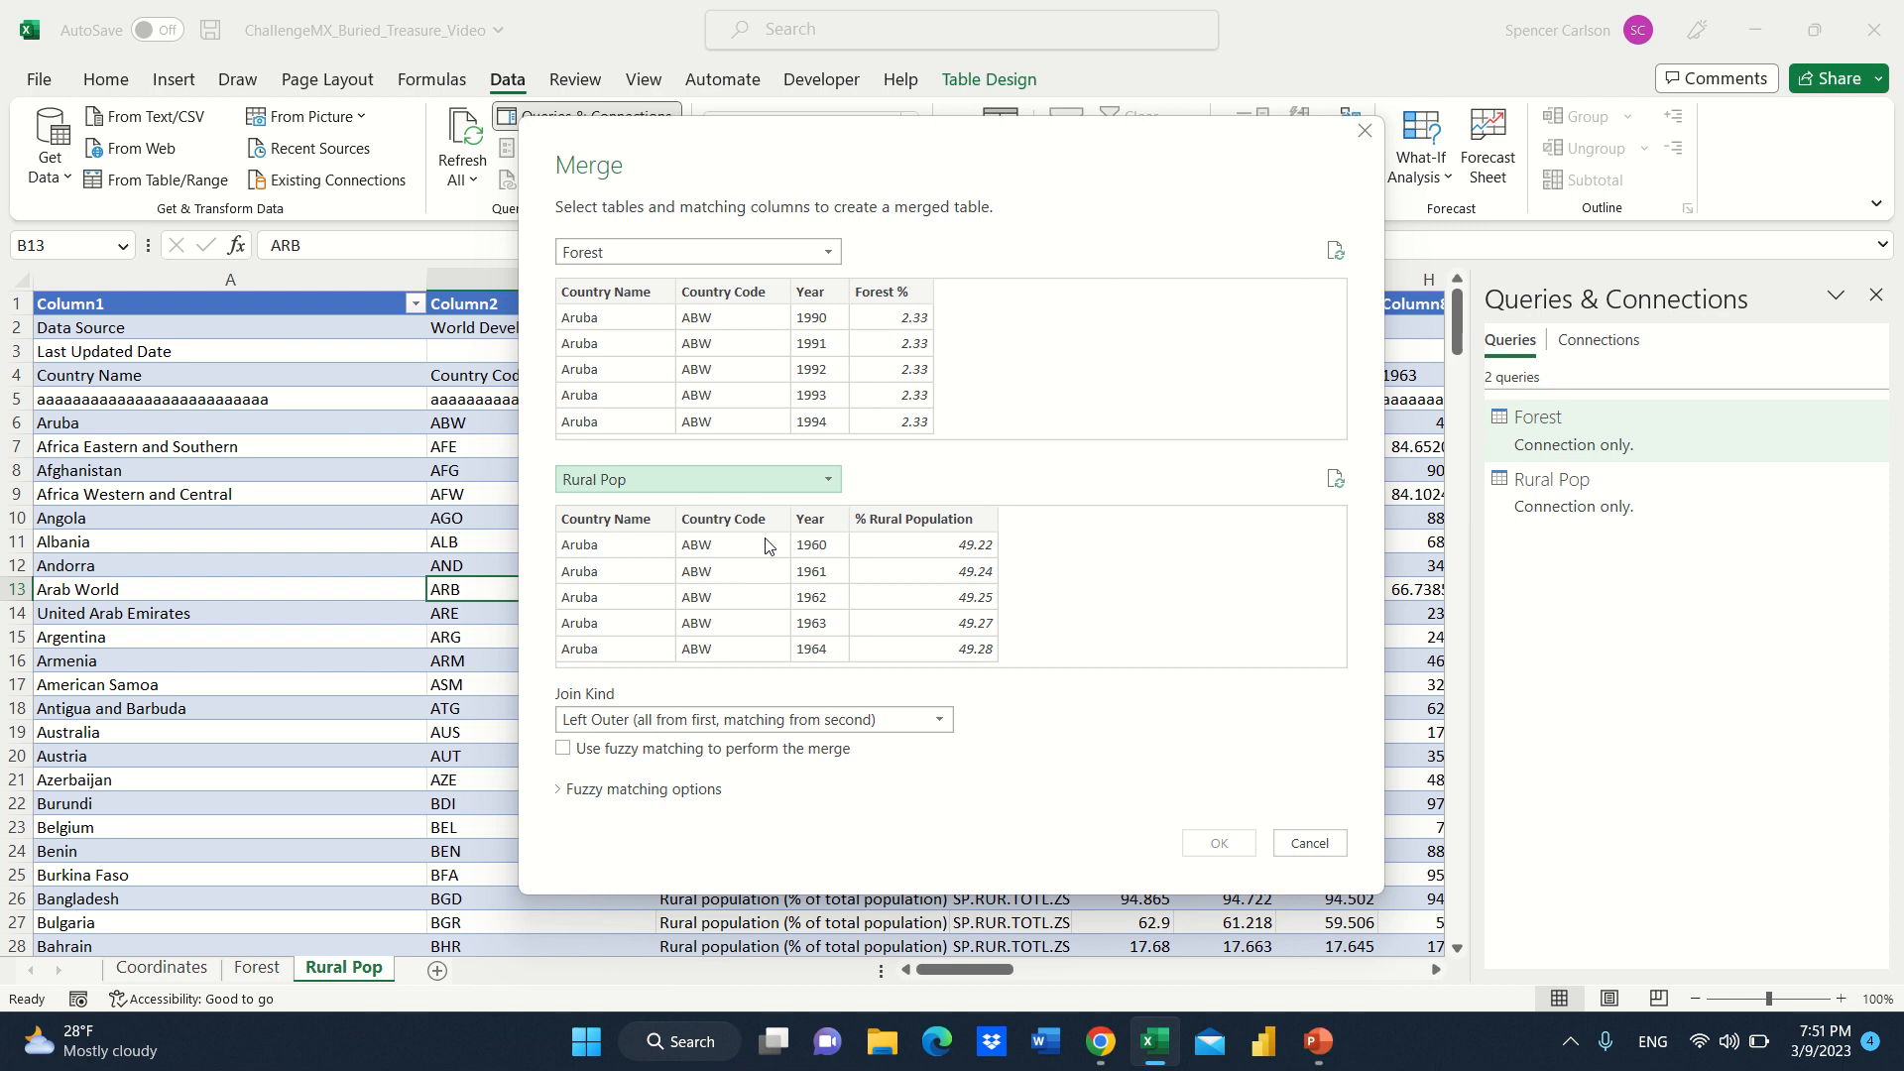
Match the two tables on Country Name and Year, and create the merge with an Inner join.
left_click(615, 297)
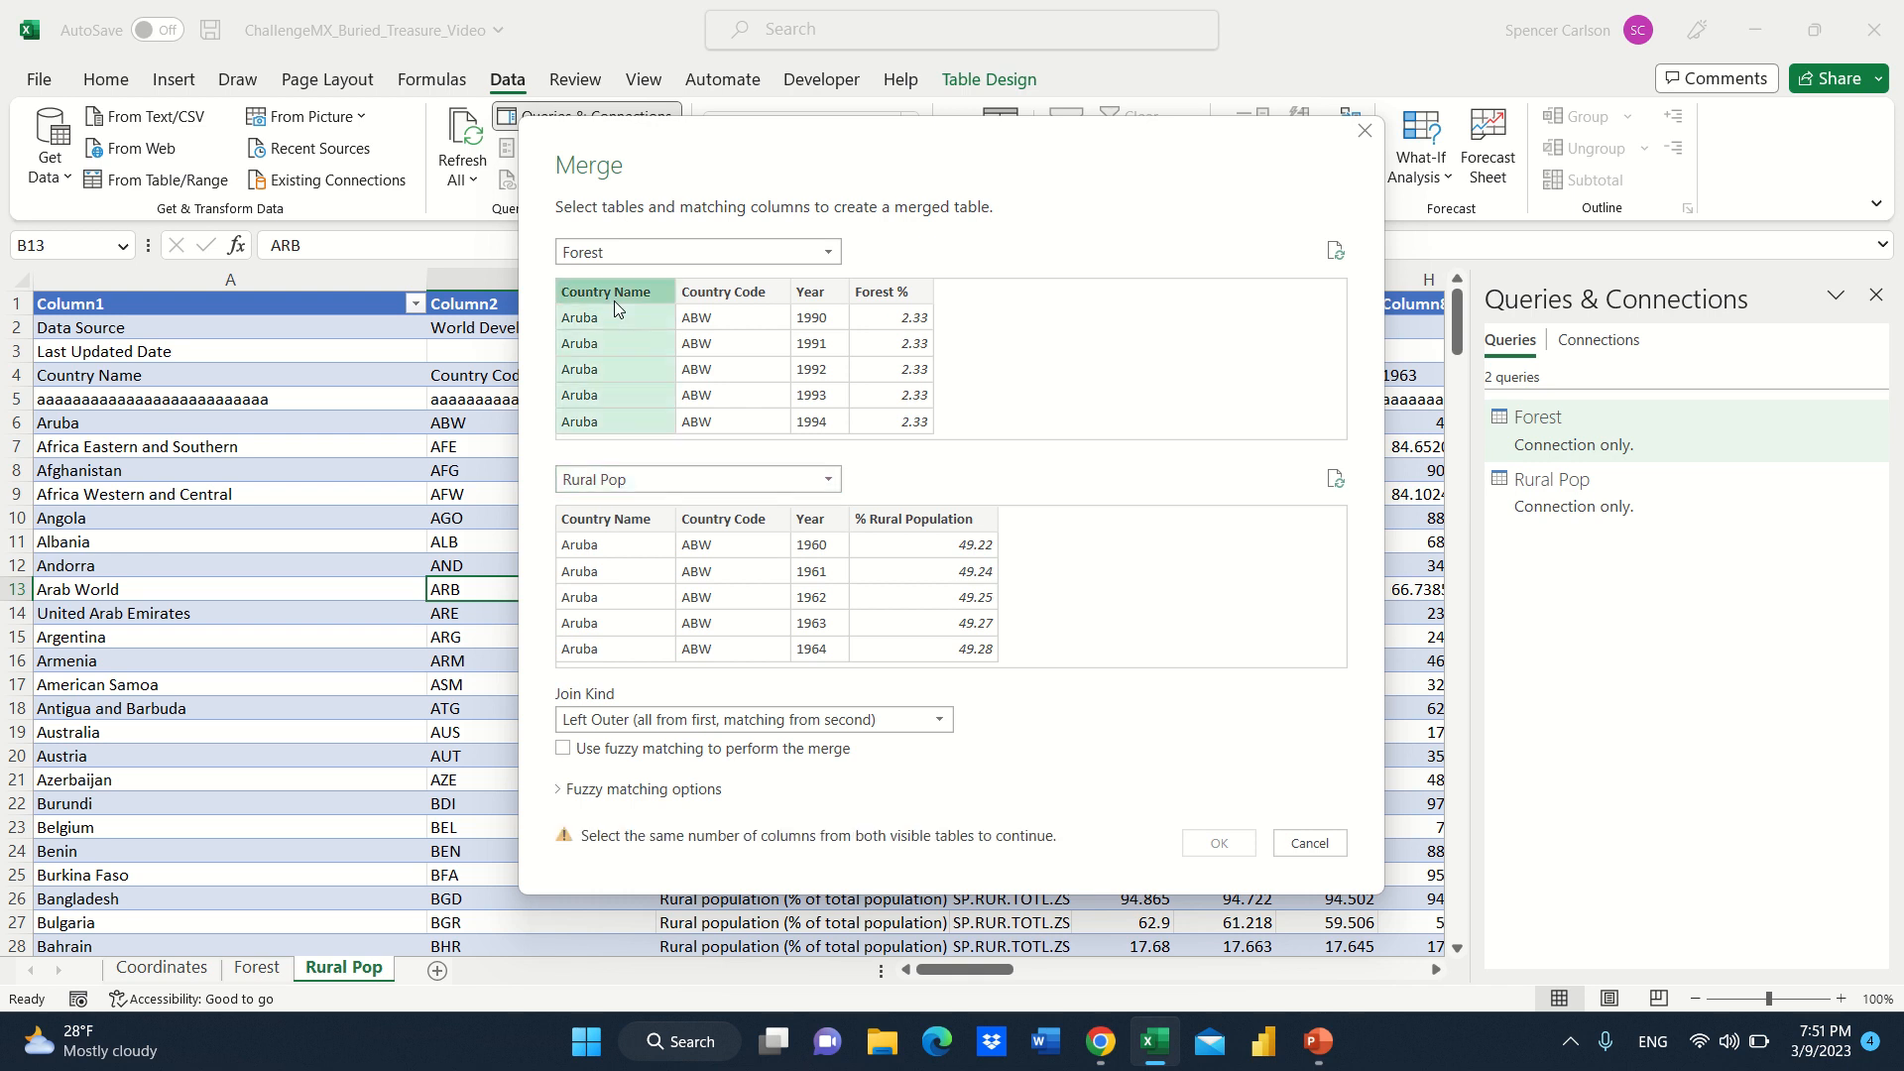
left_click(805, 295, "ctrl")
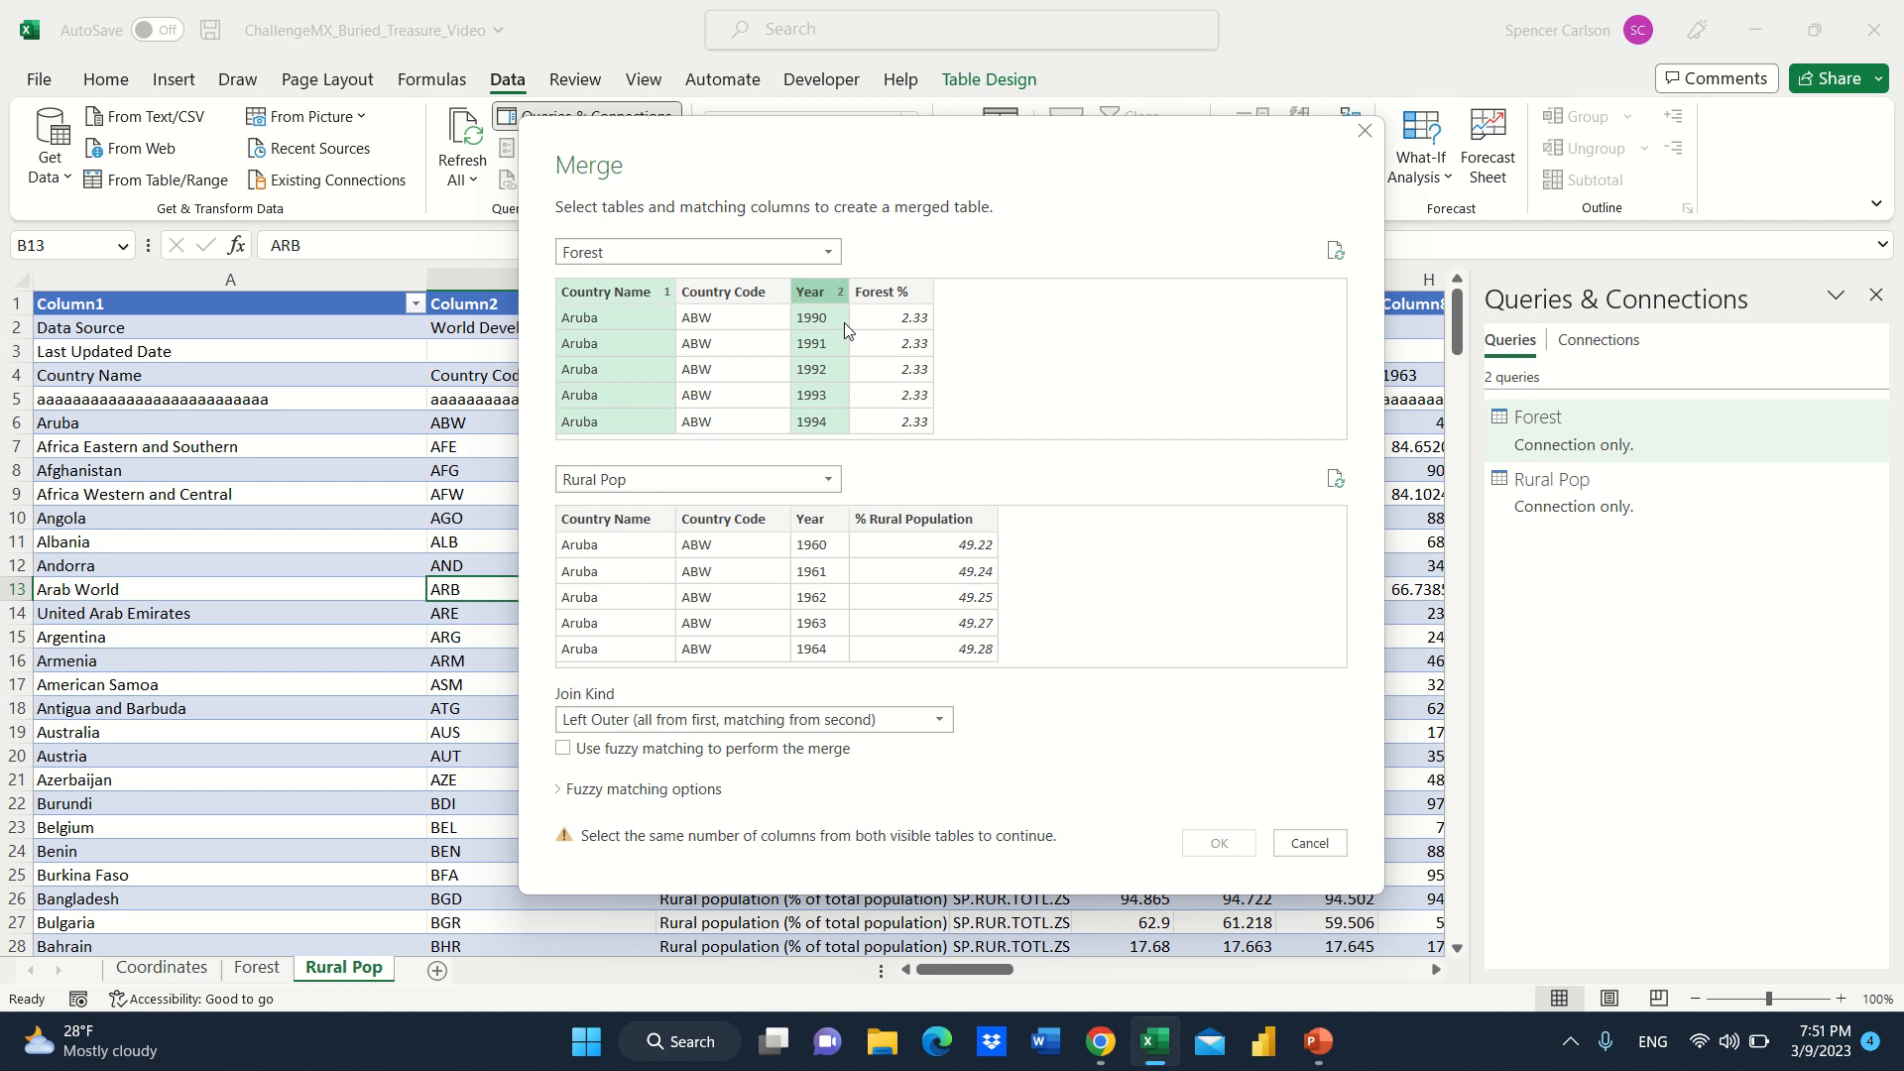
left_click(605, 520)
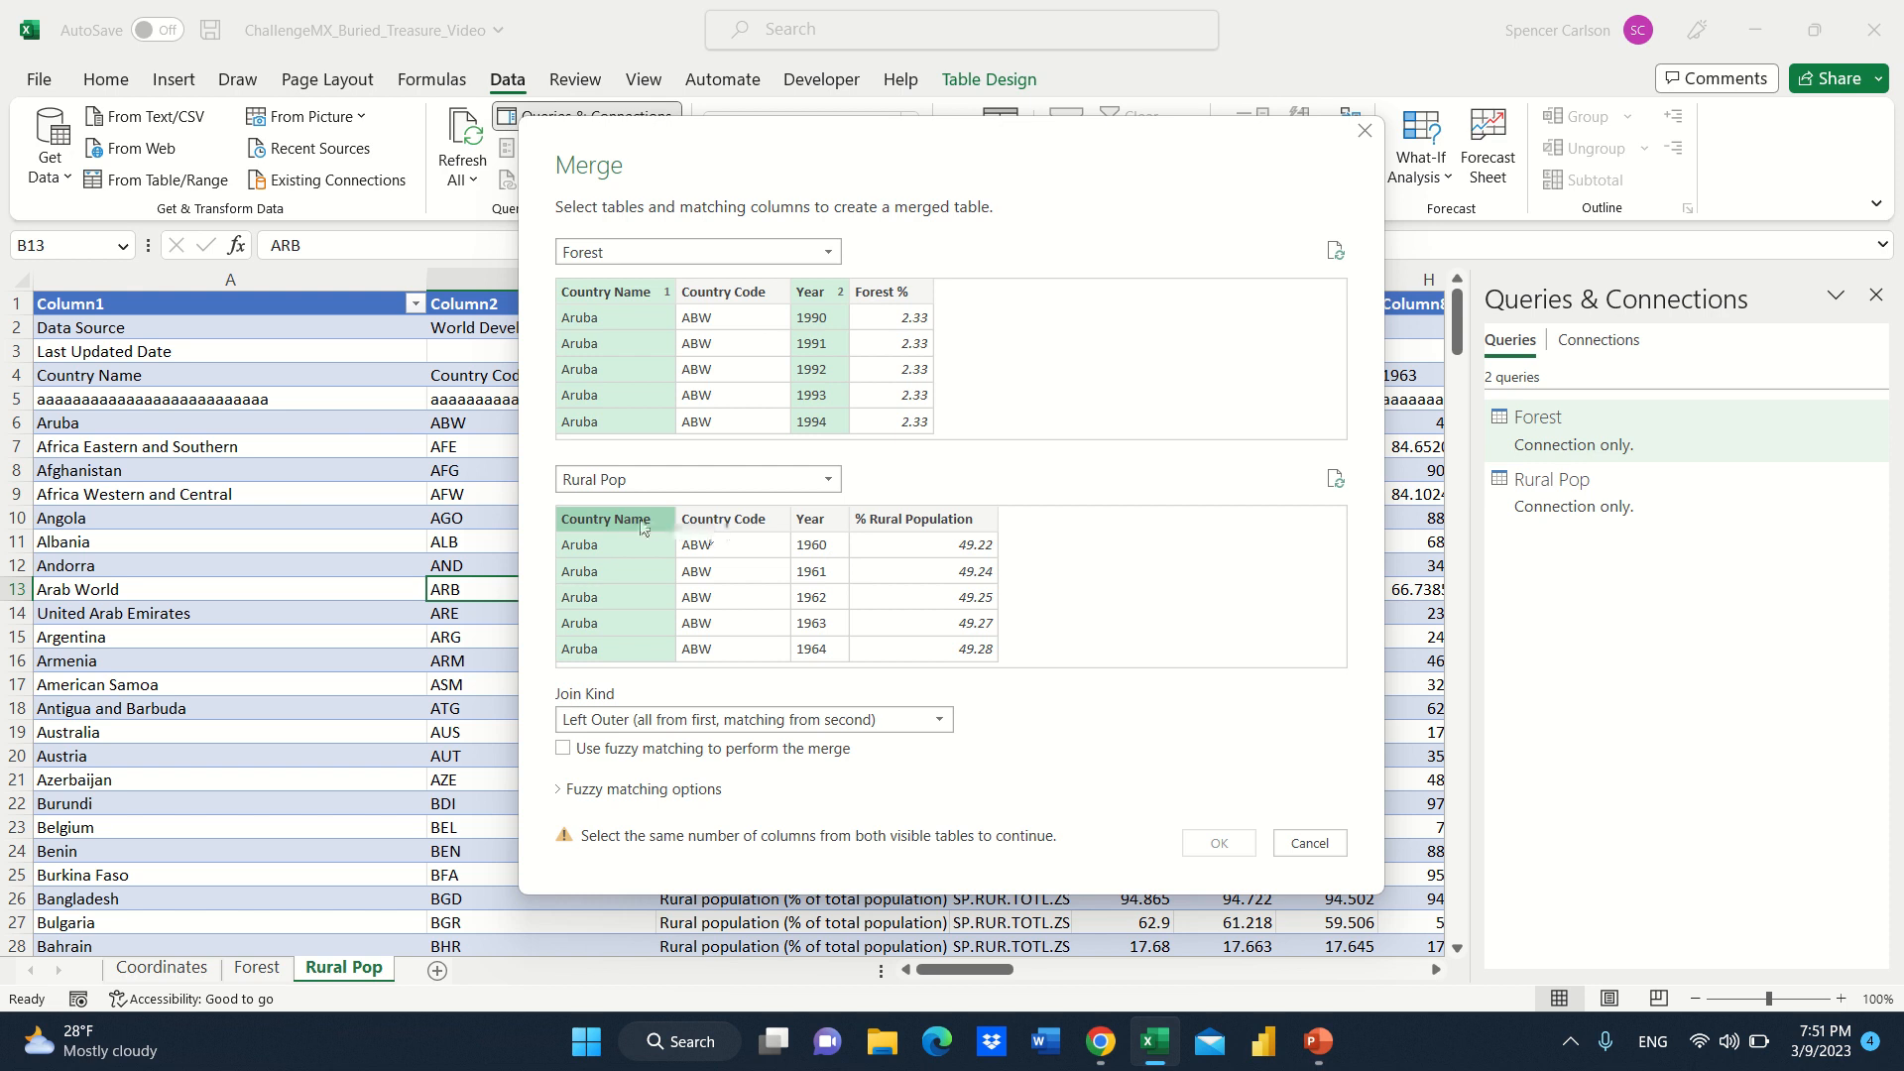
left_click(815, 521, "ctrl")
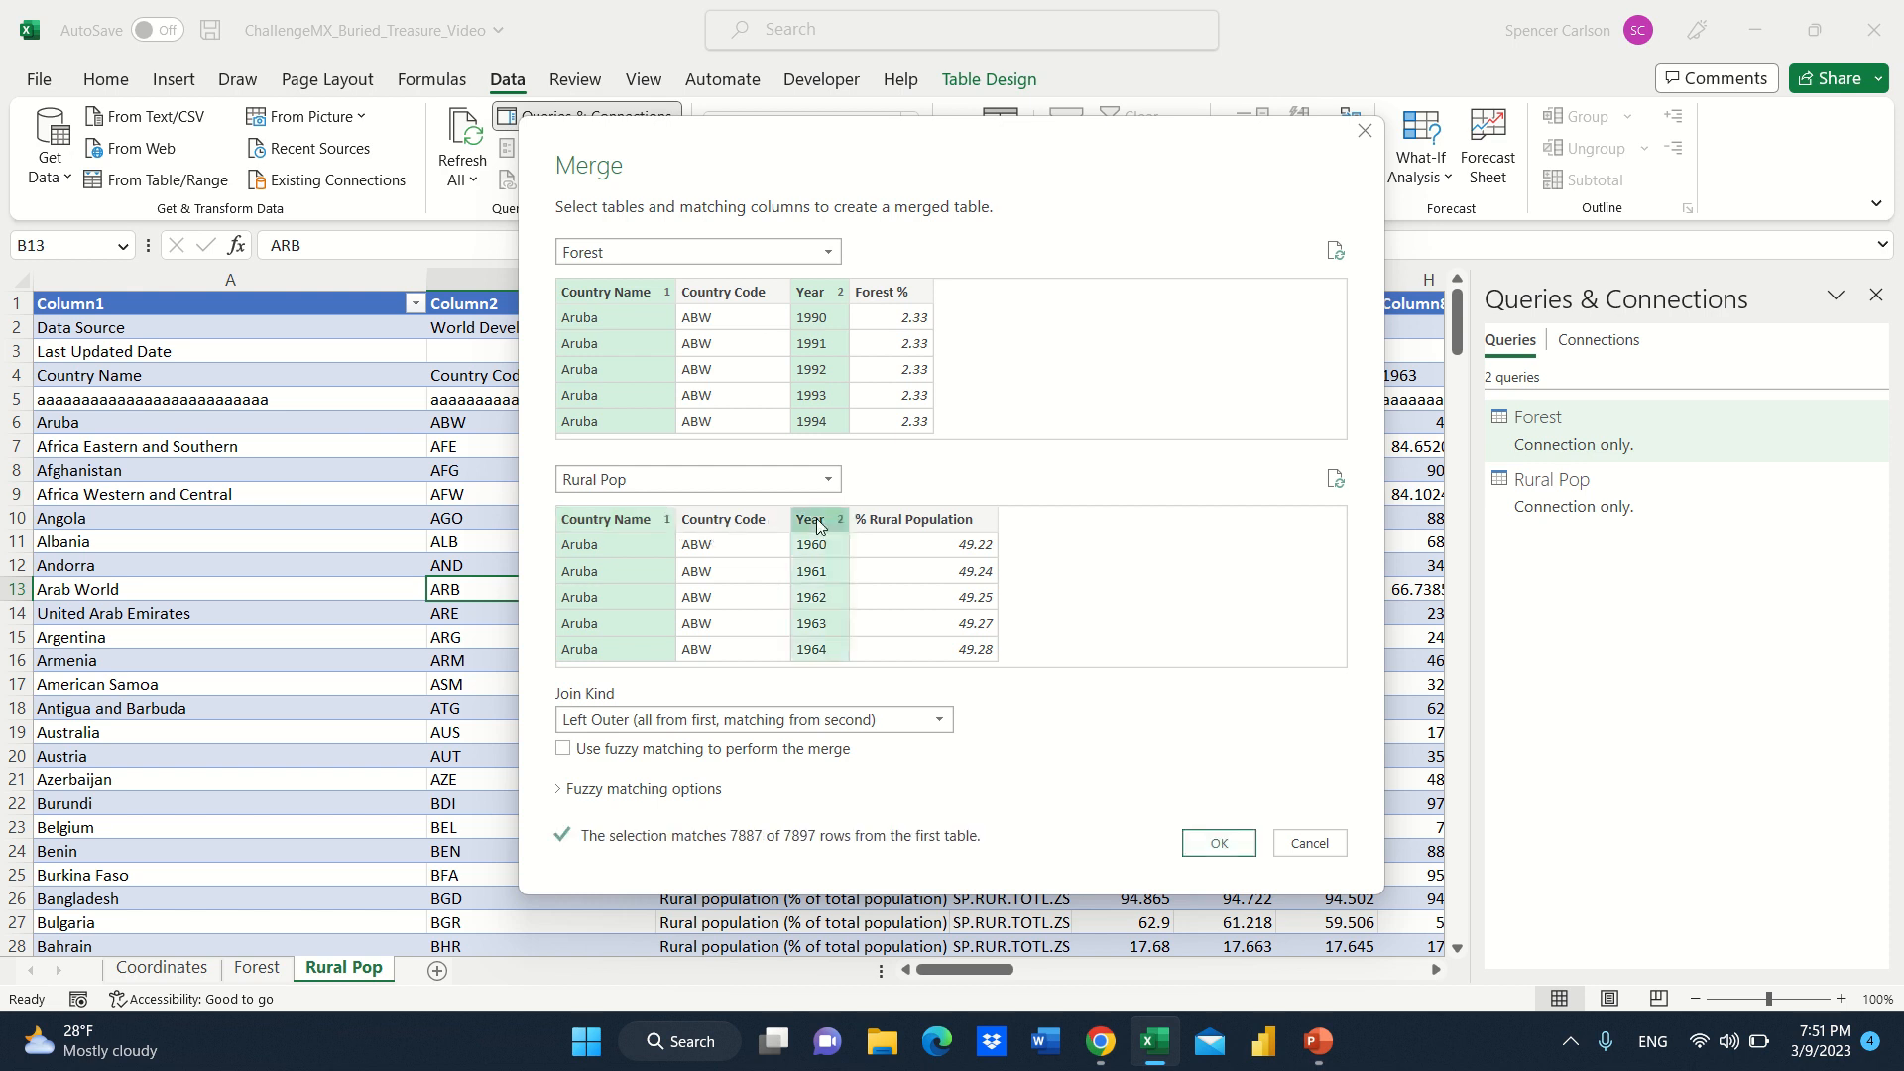
left_click(864, 720)
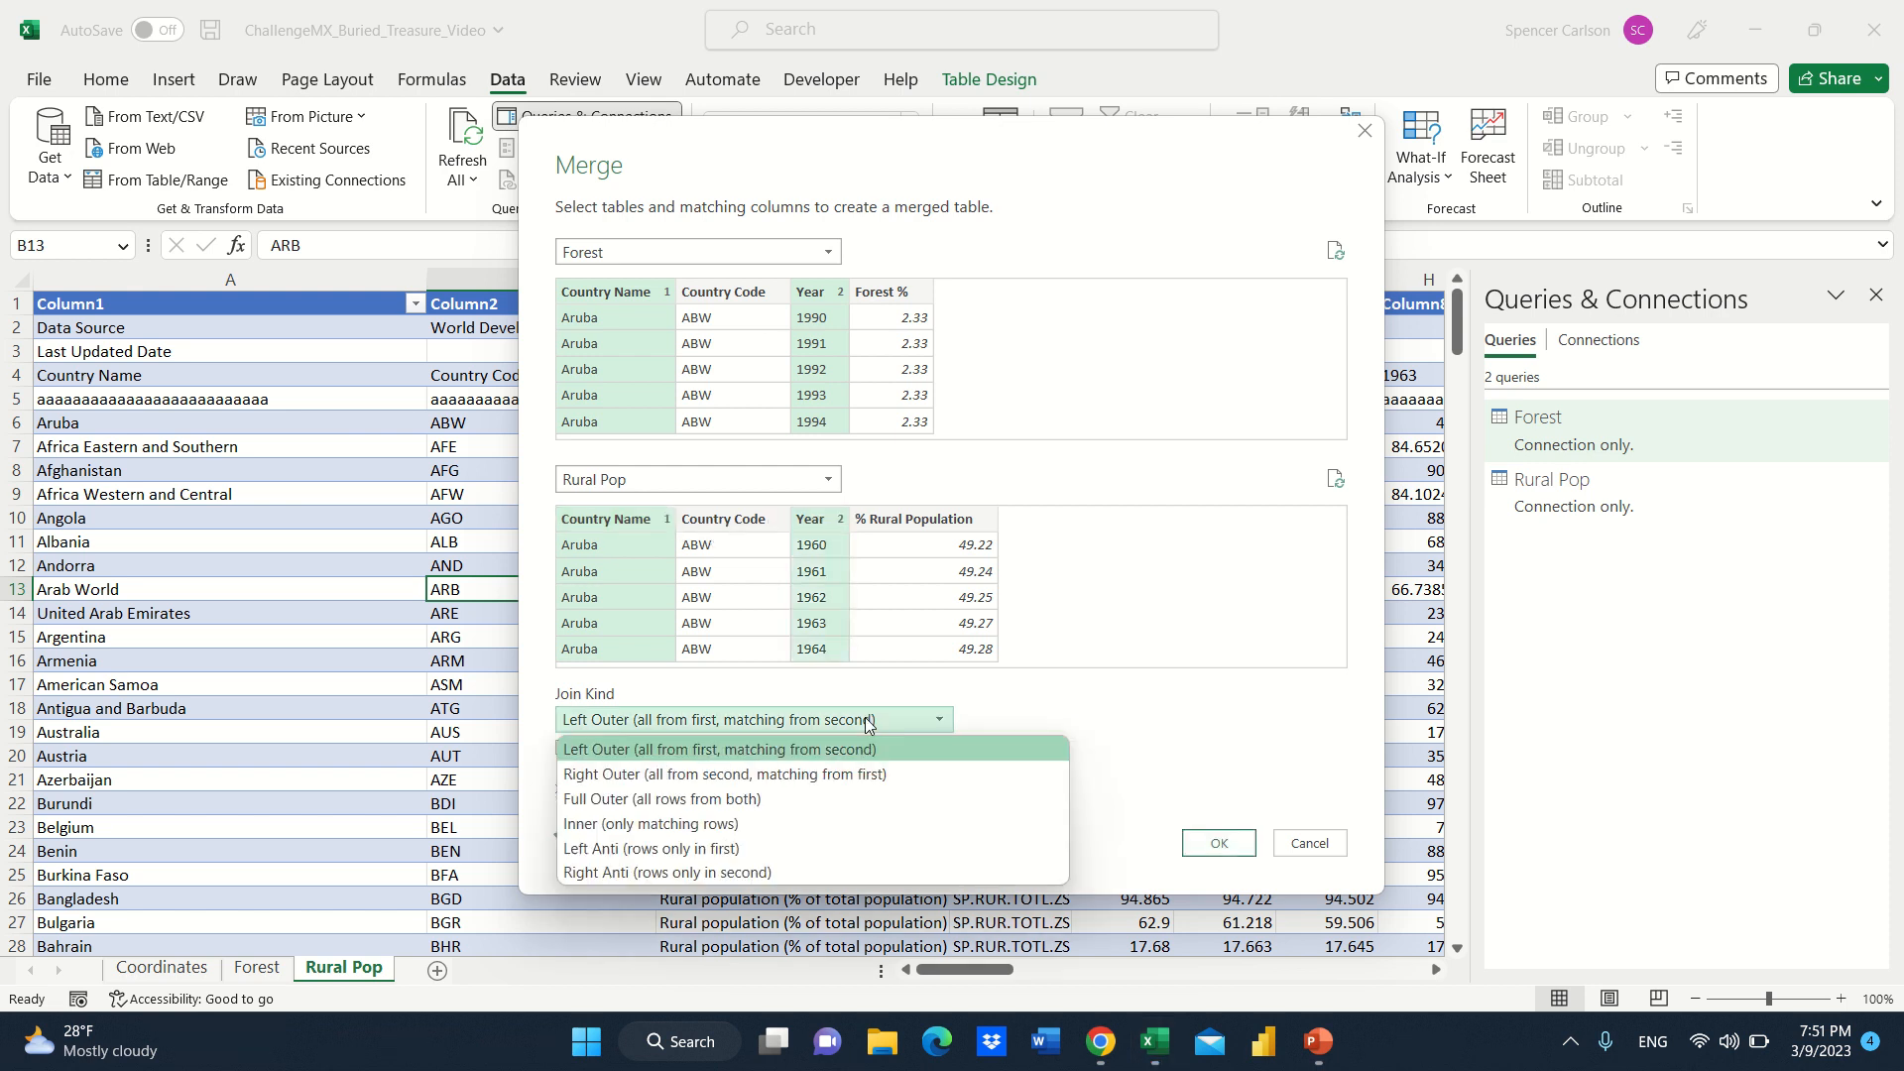
left_click(761, 814)
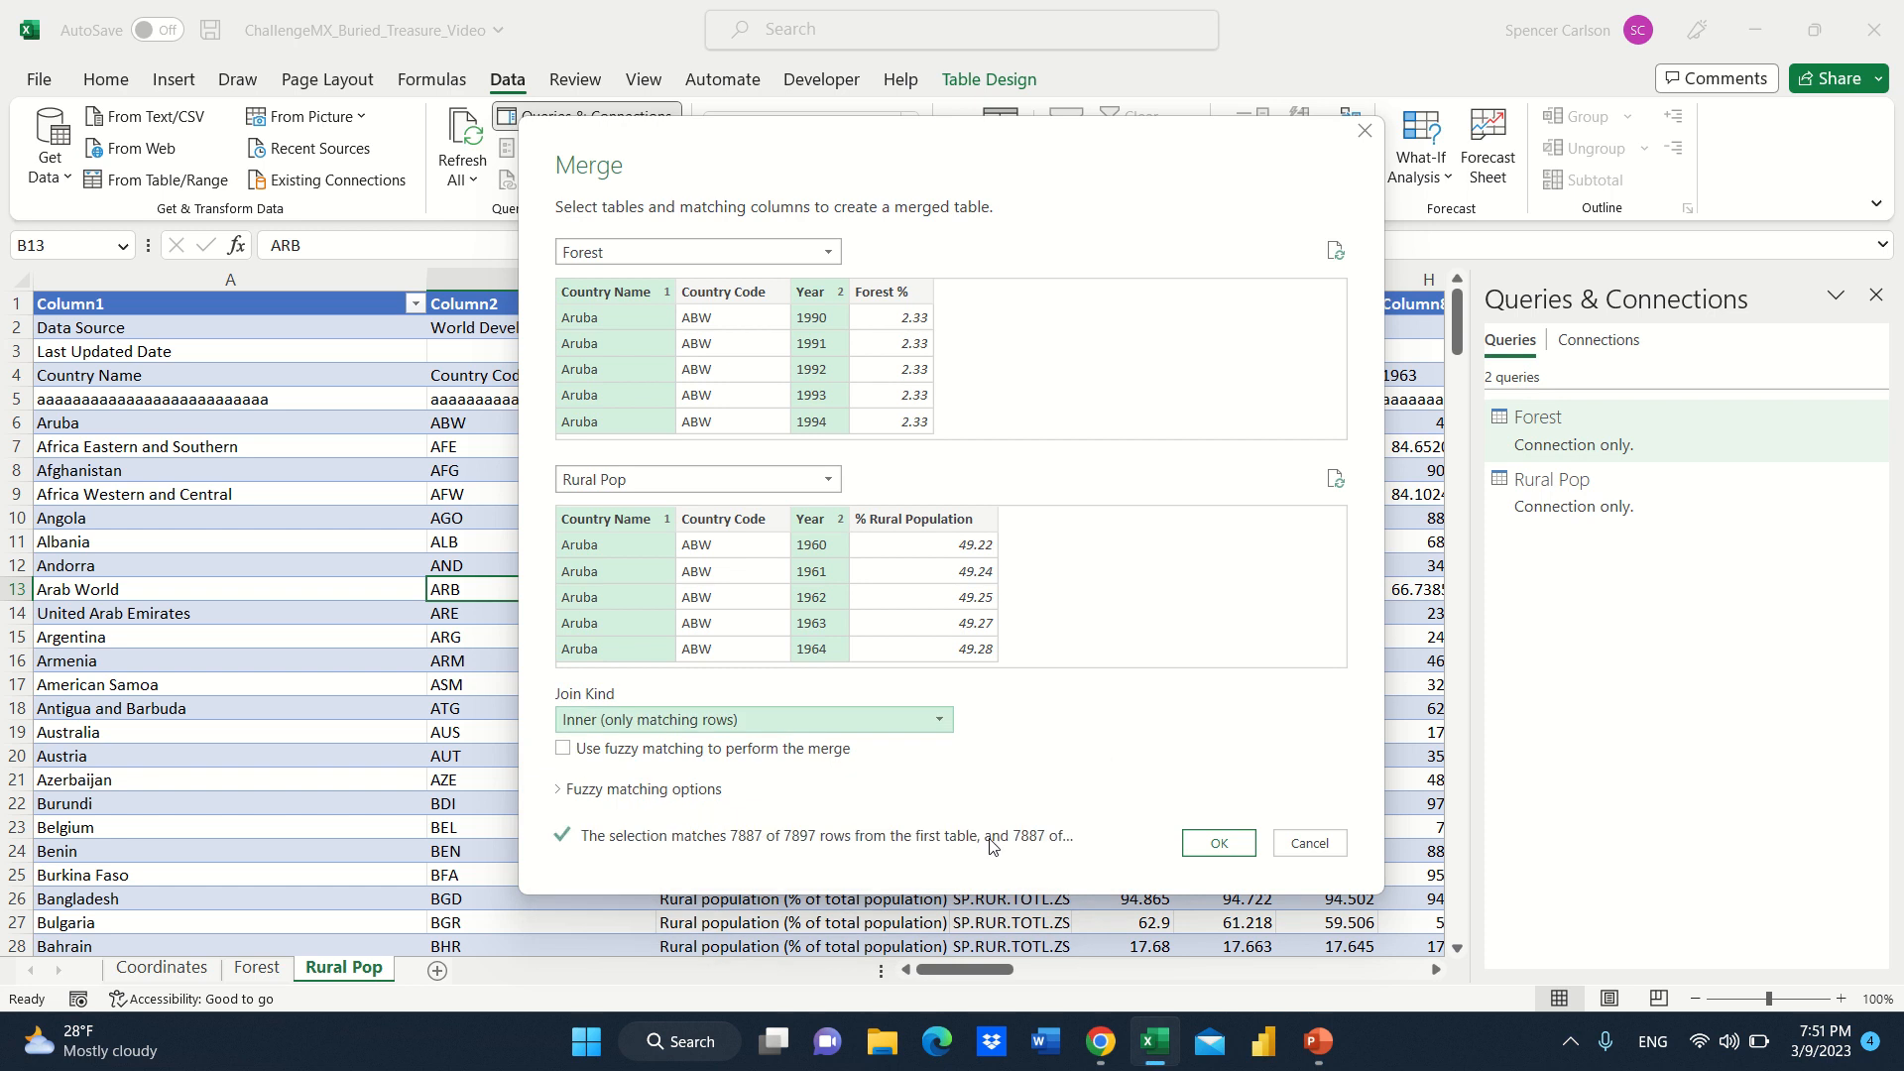
left_click(1225, 851)
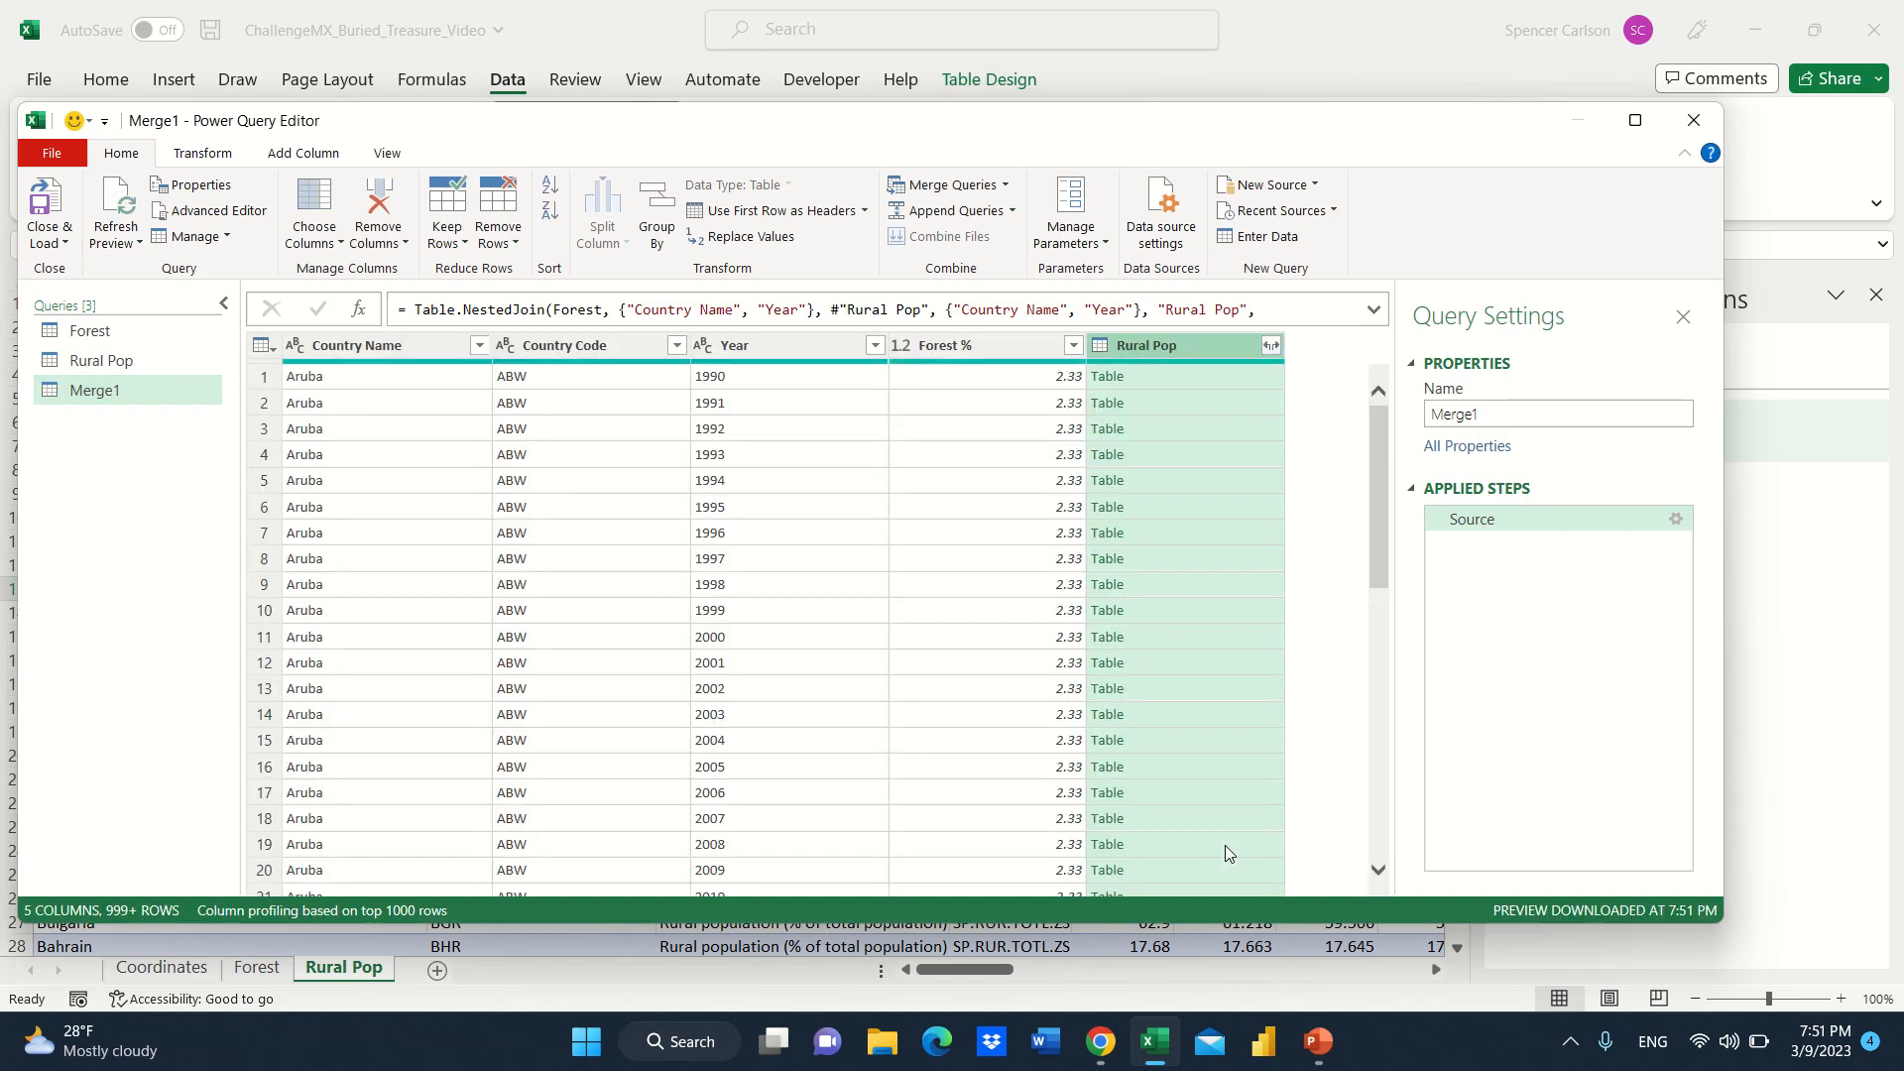
Rename the merged query as Combined.
double_click(110, 392)
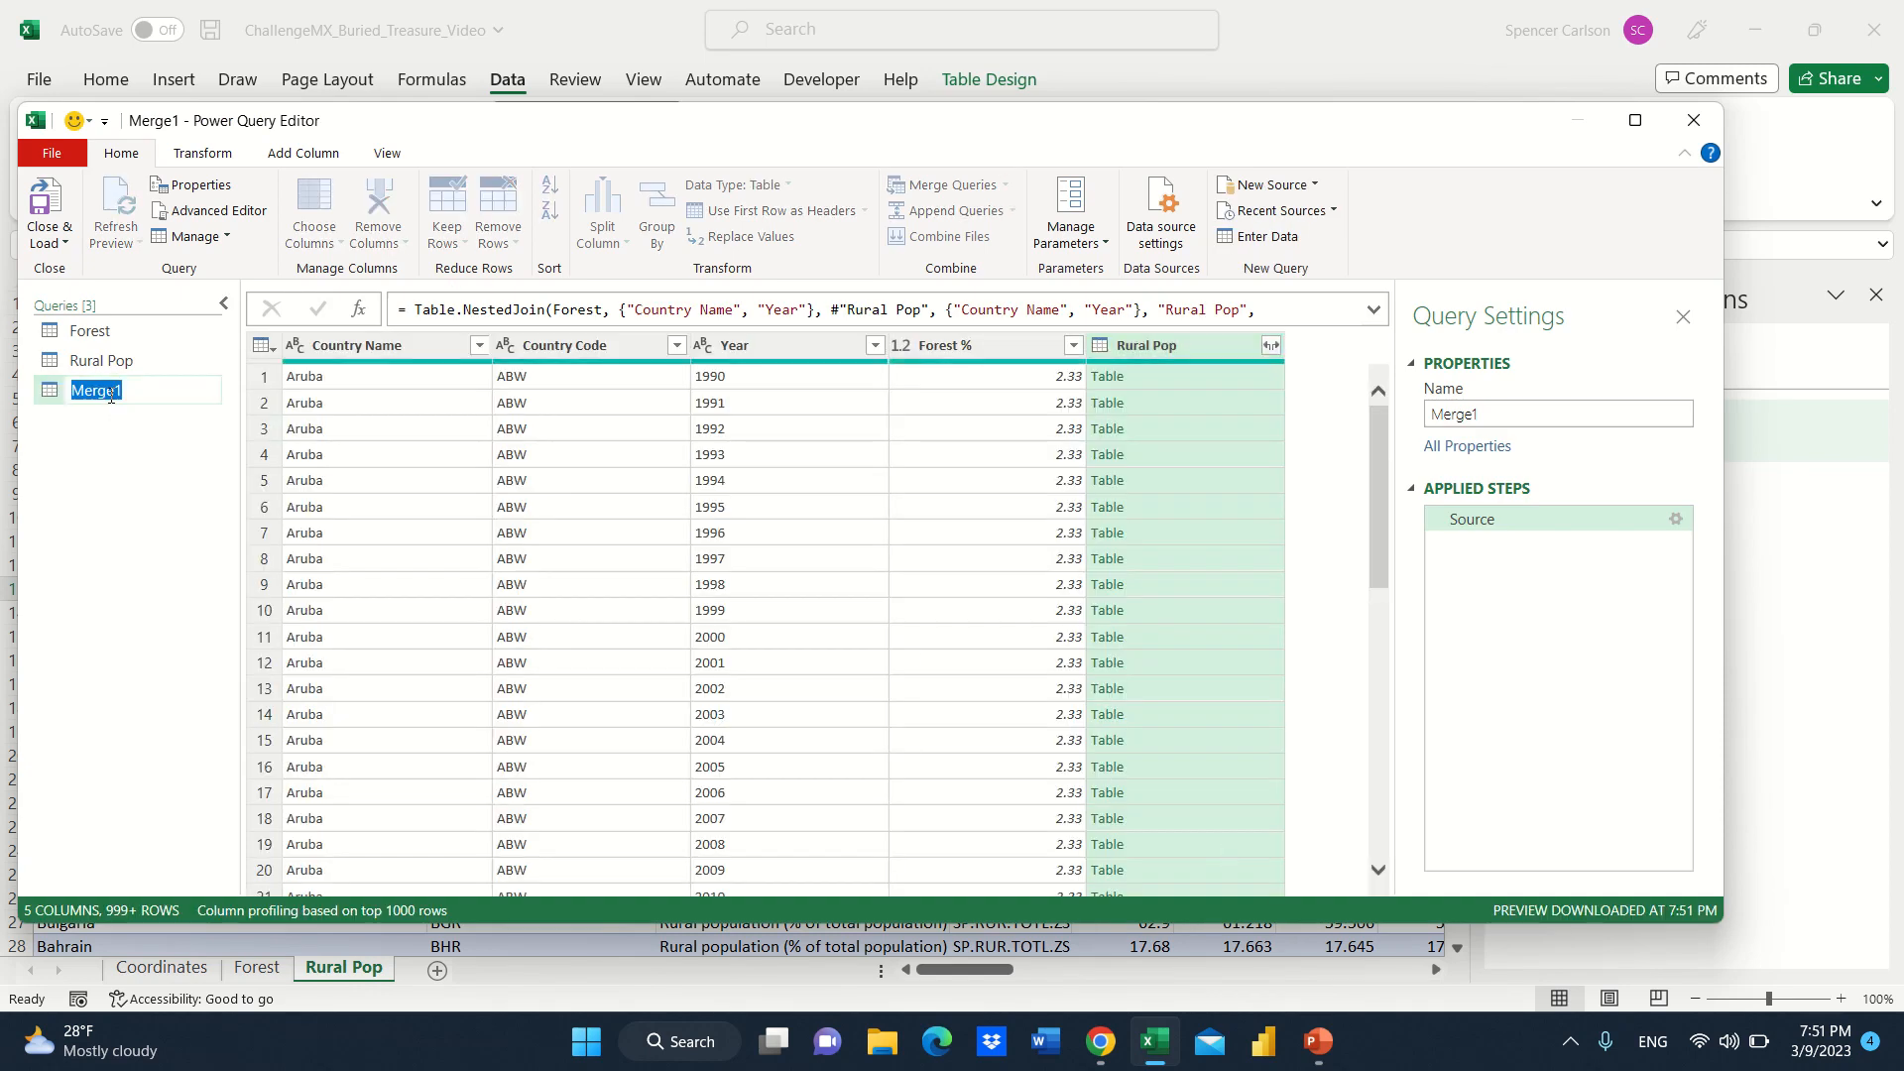
type("Comined")
key("Return")
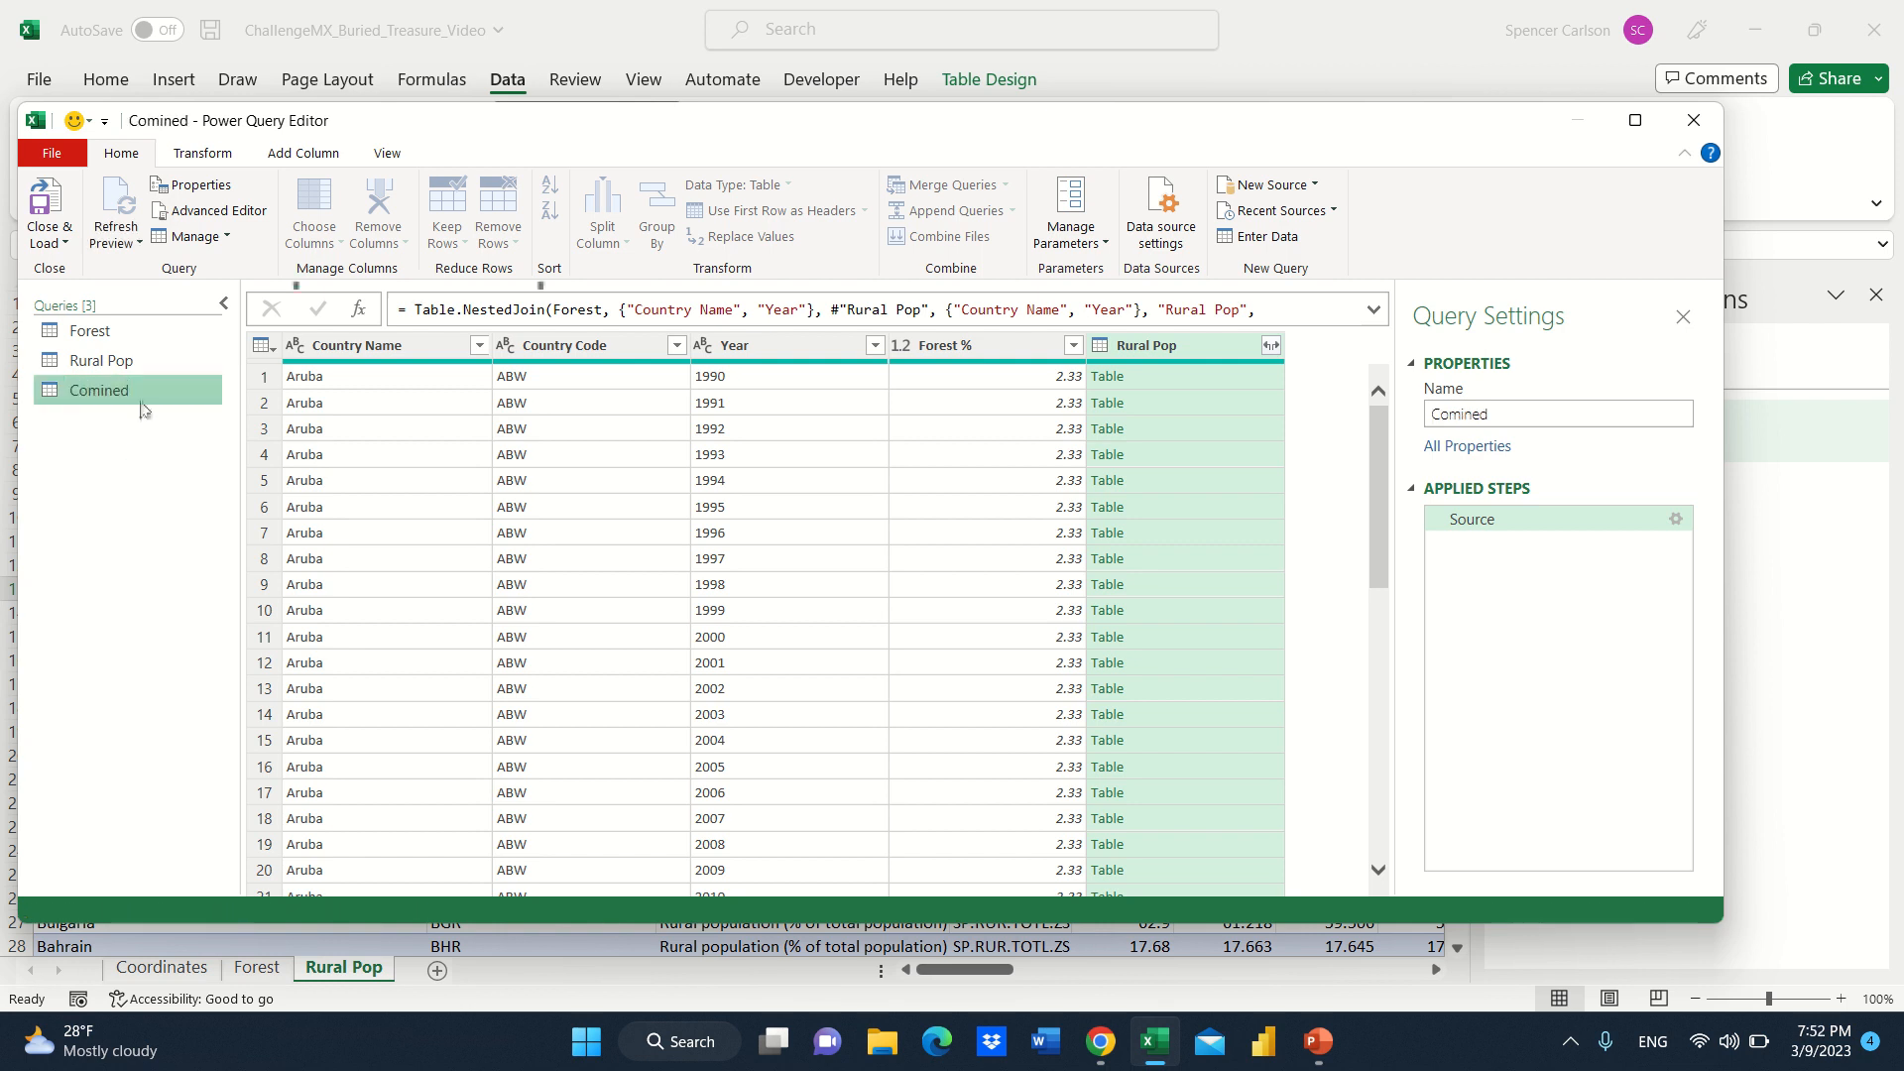
double_click(142, 394)
type("Combined")
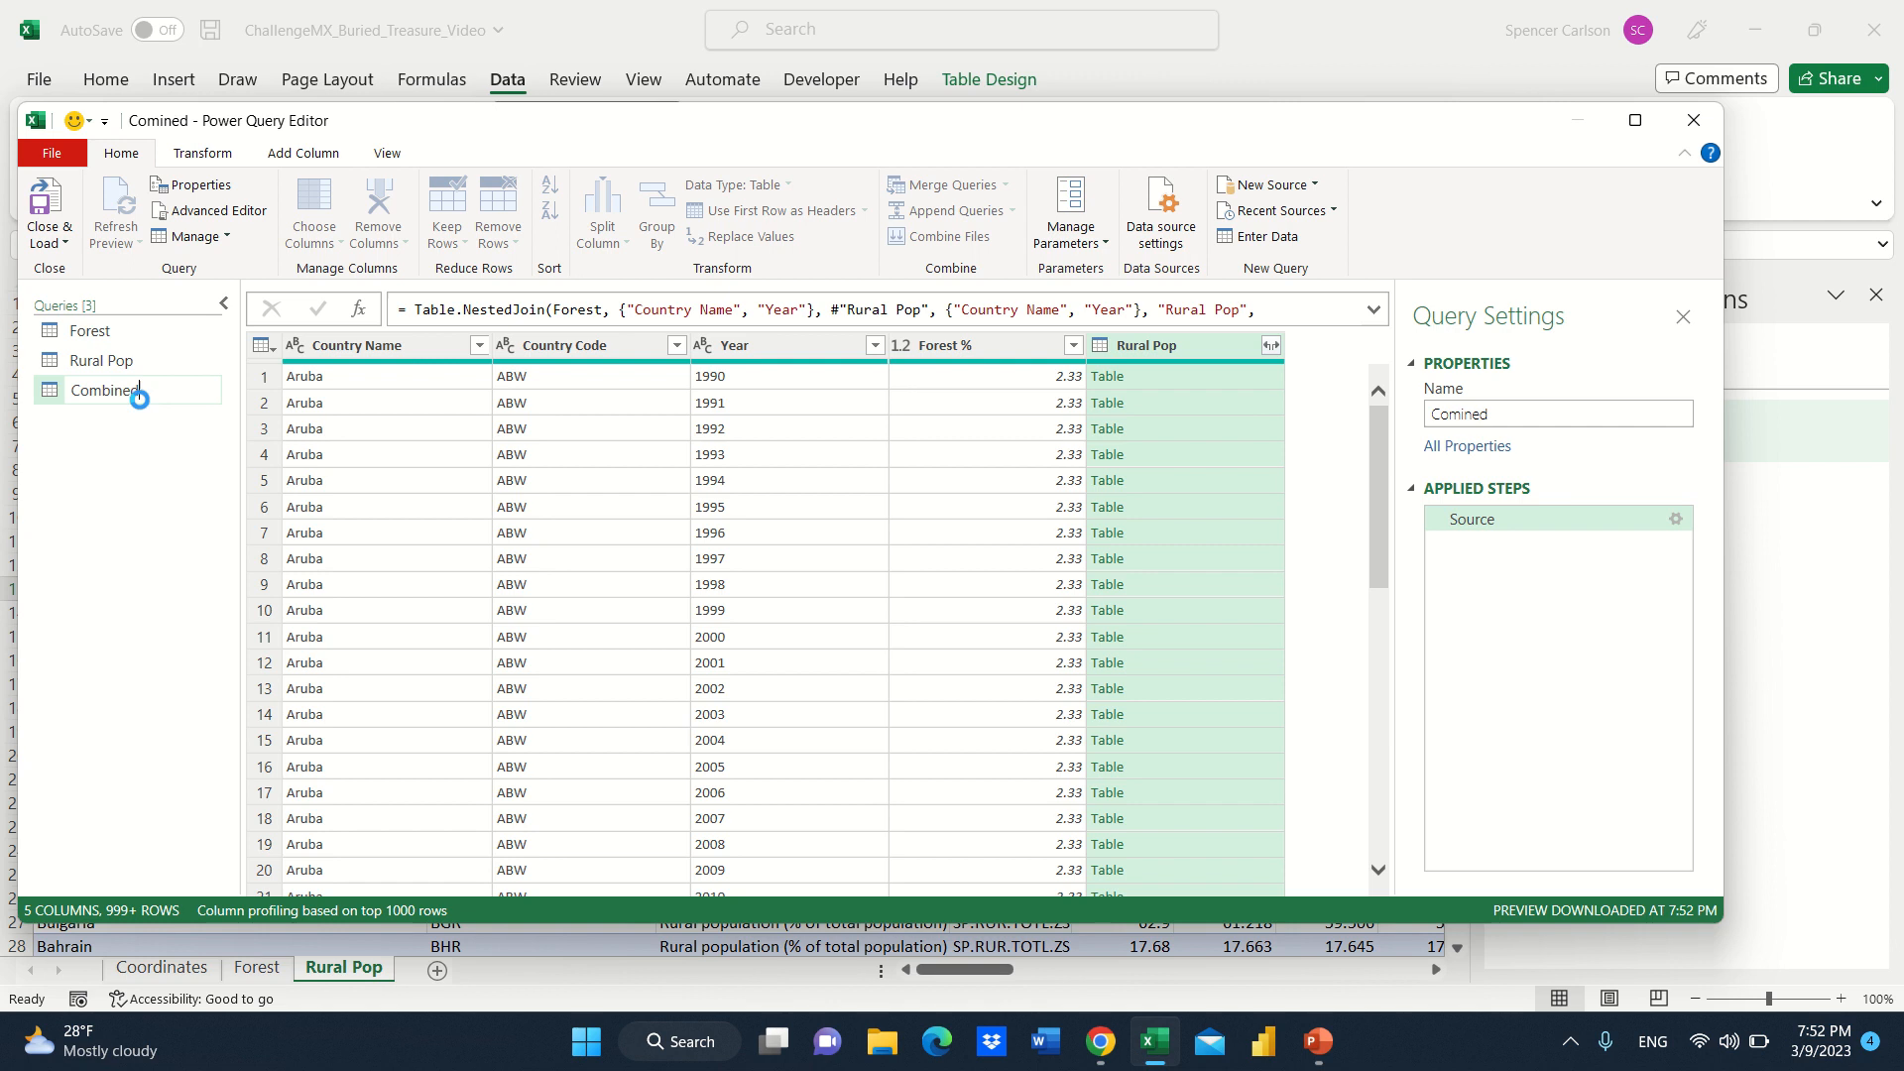
key("Return")
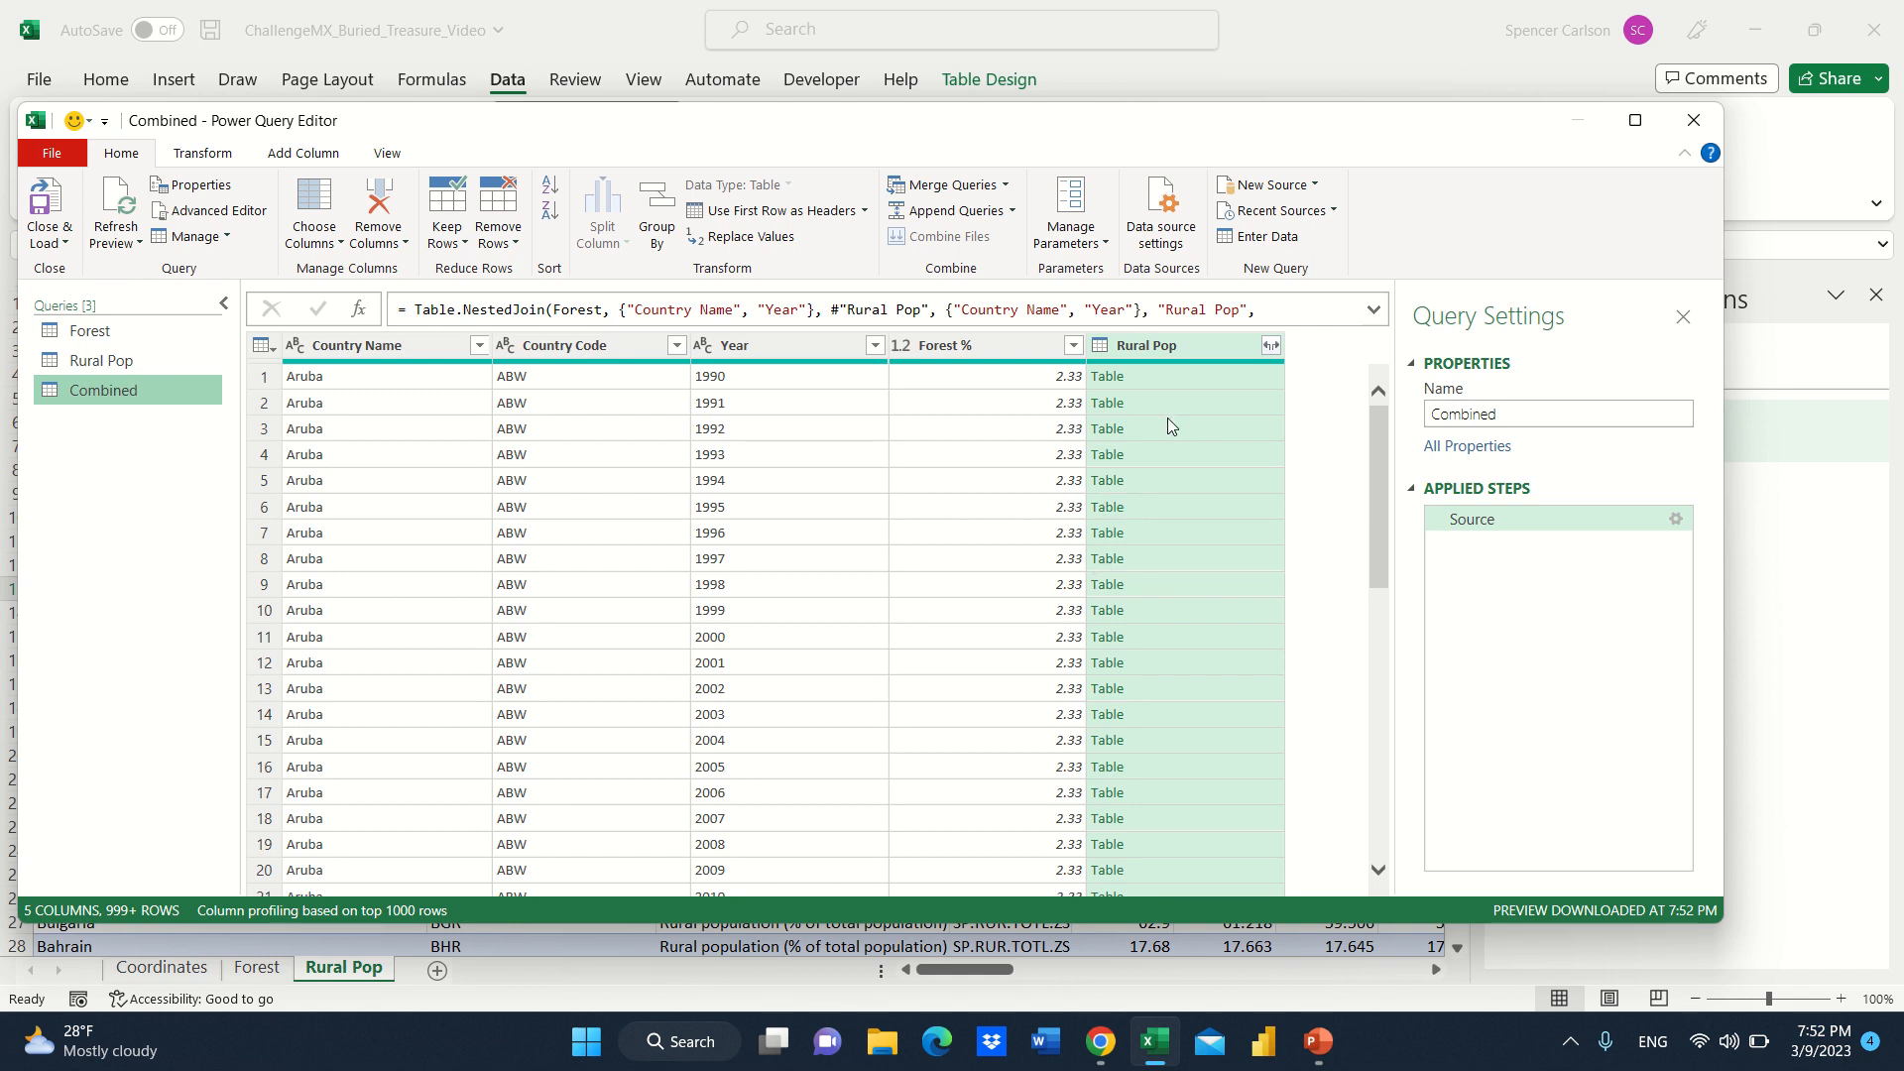
Expand the Rural Pop column to bring in only % Rural Population, keeping the original column name as prefix.
left_click(1270, 345)
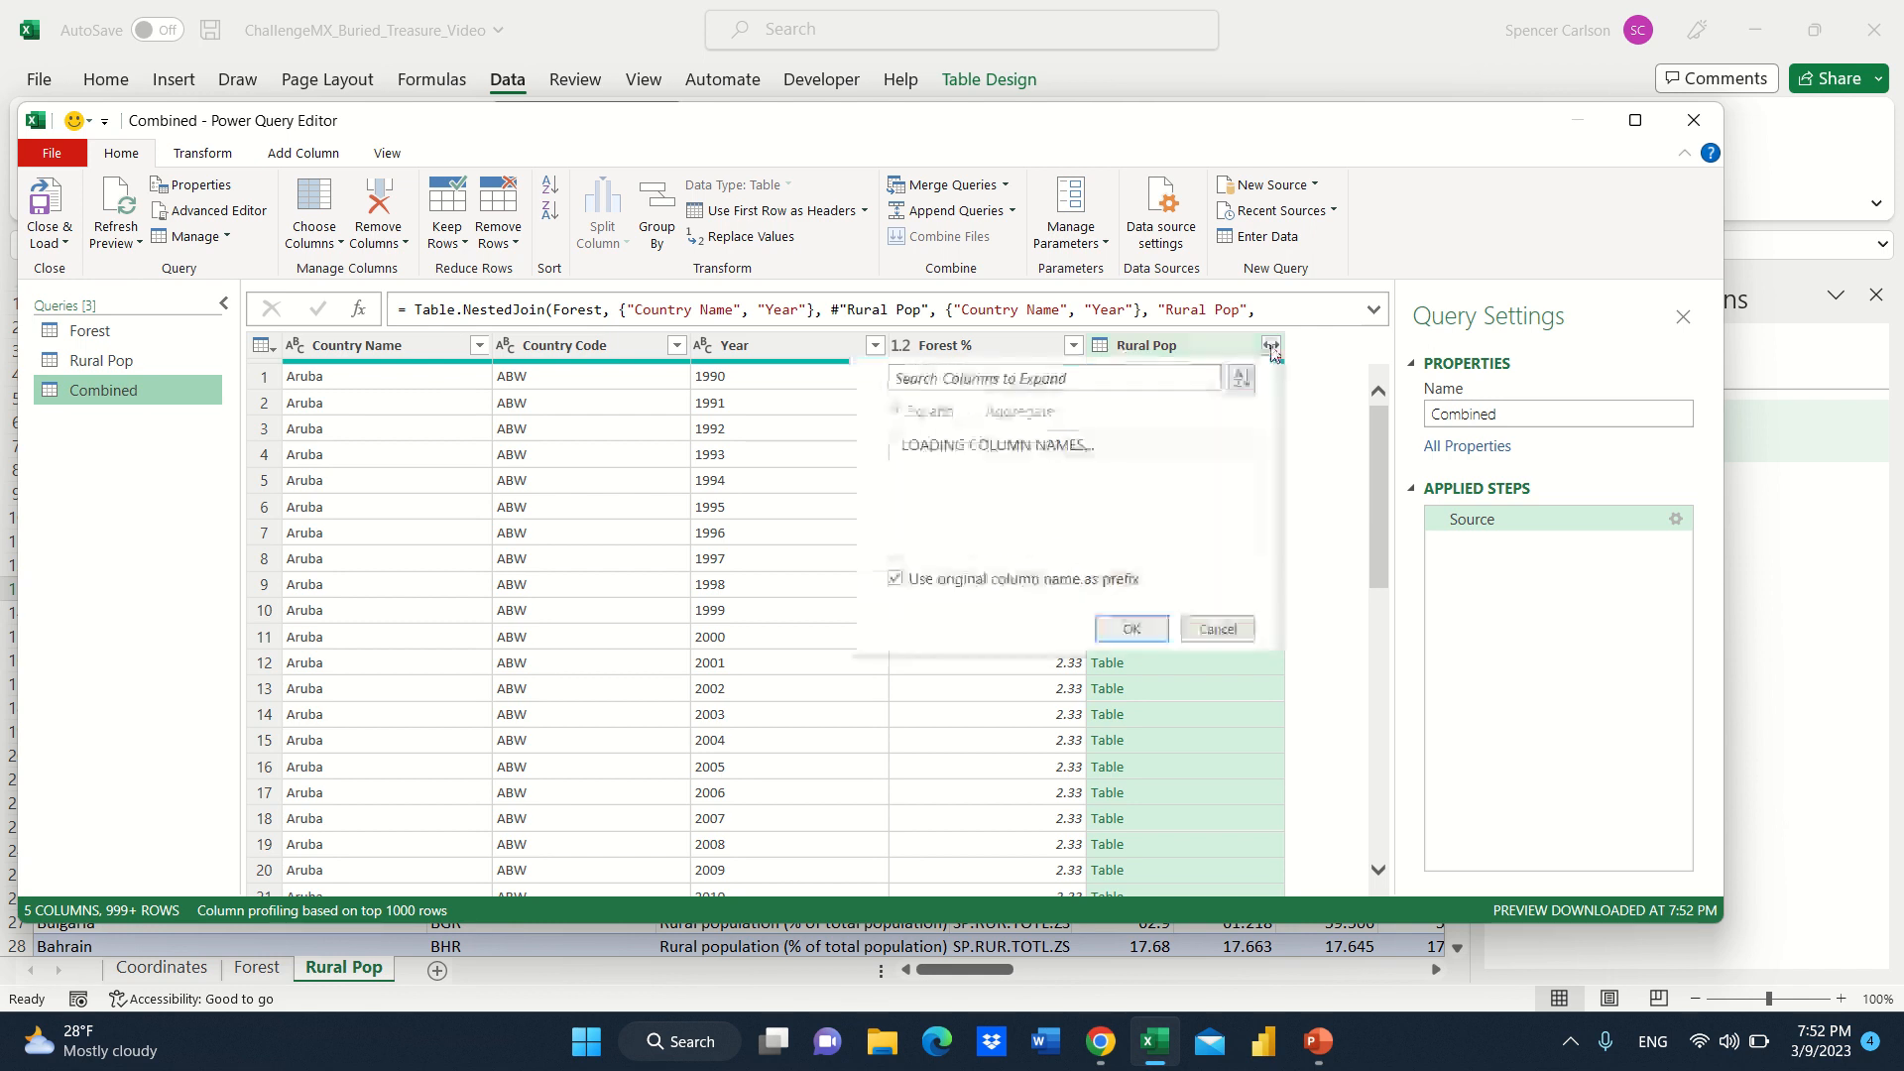
left_click(909, 446)
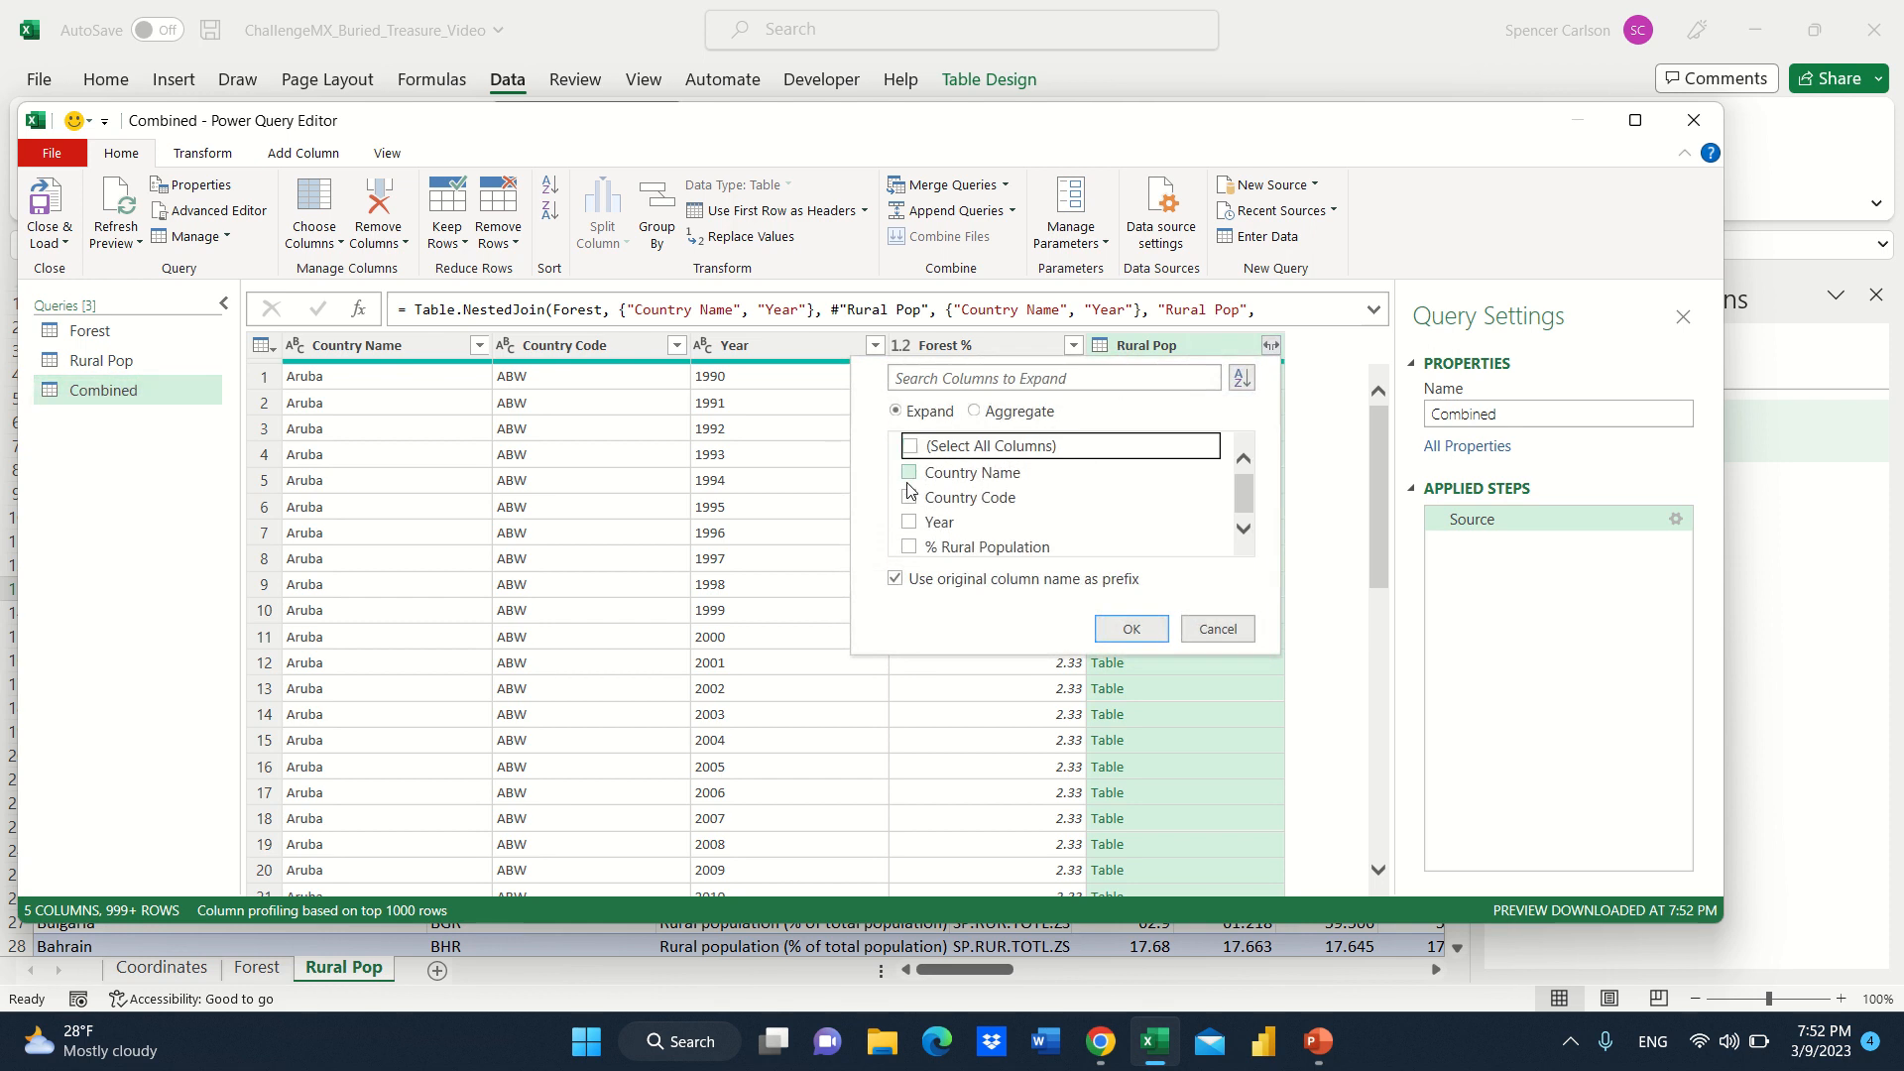
left_click(909, 546)
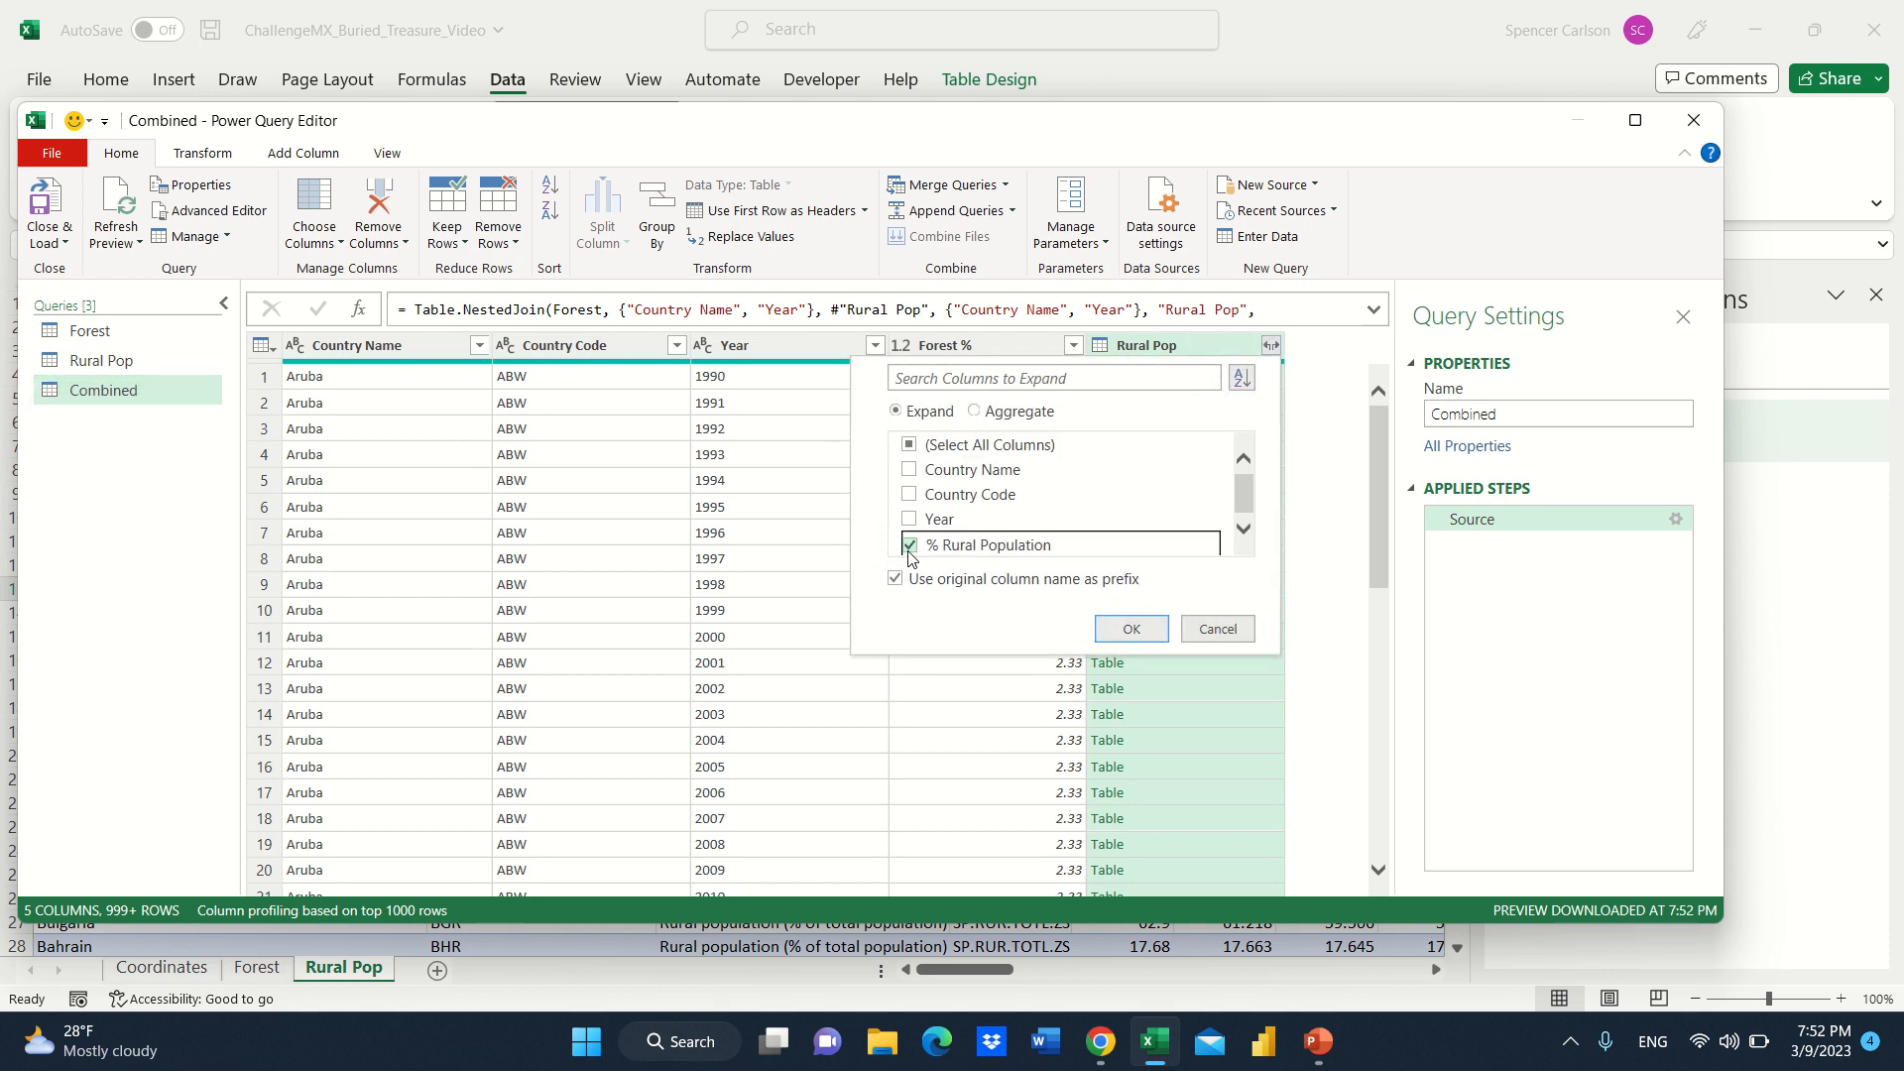
left_click(1129, 630)
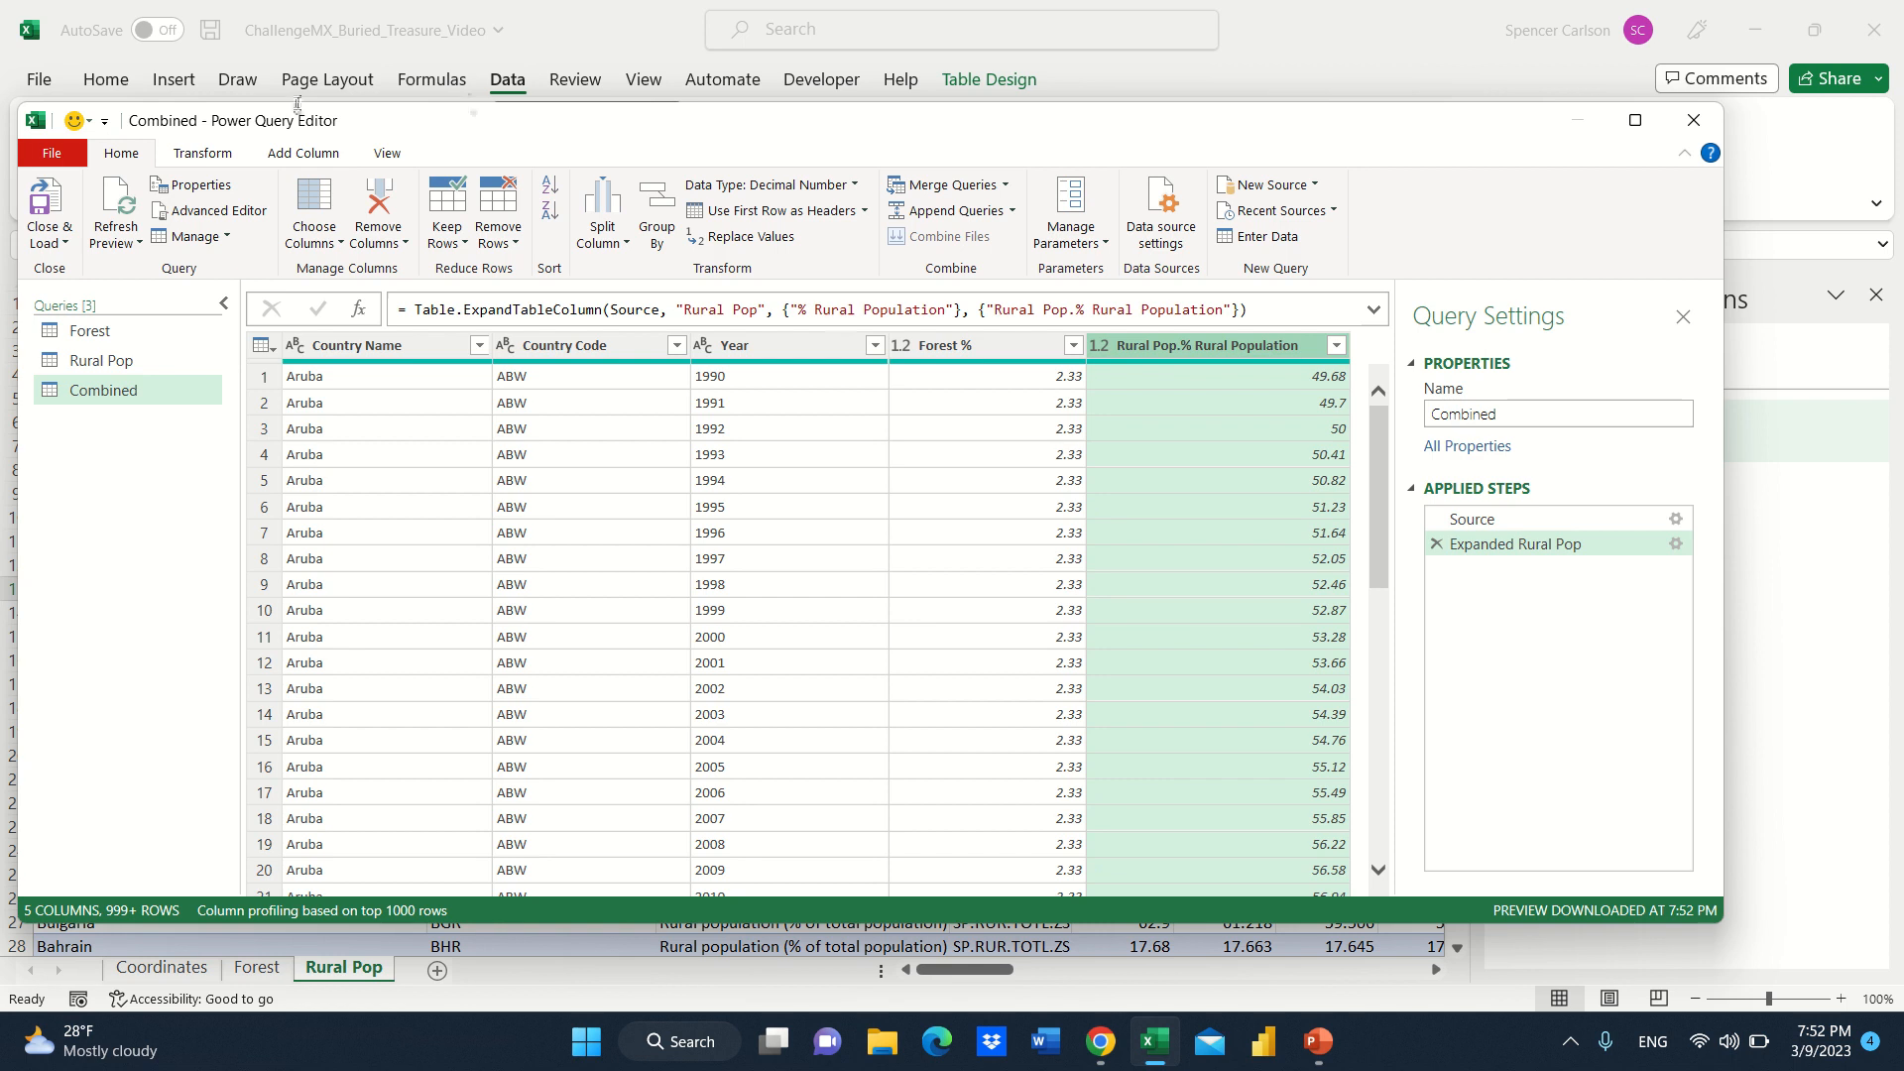
Load the Combined query into a new worksheet and place that sheet between Coordinates and Forest.
left_click(57, 210)
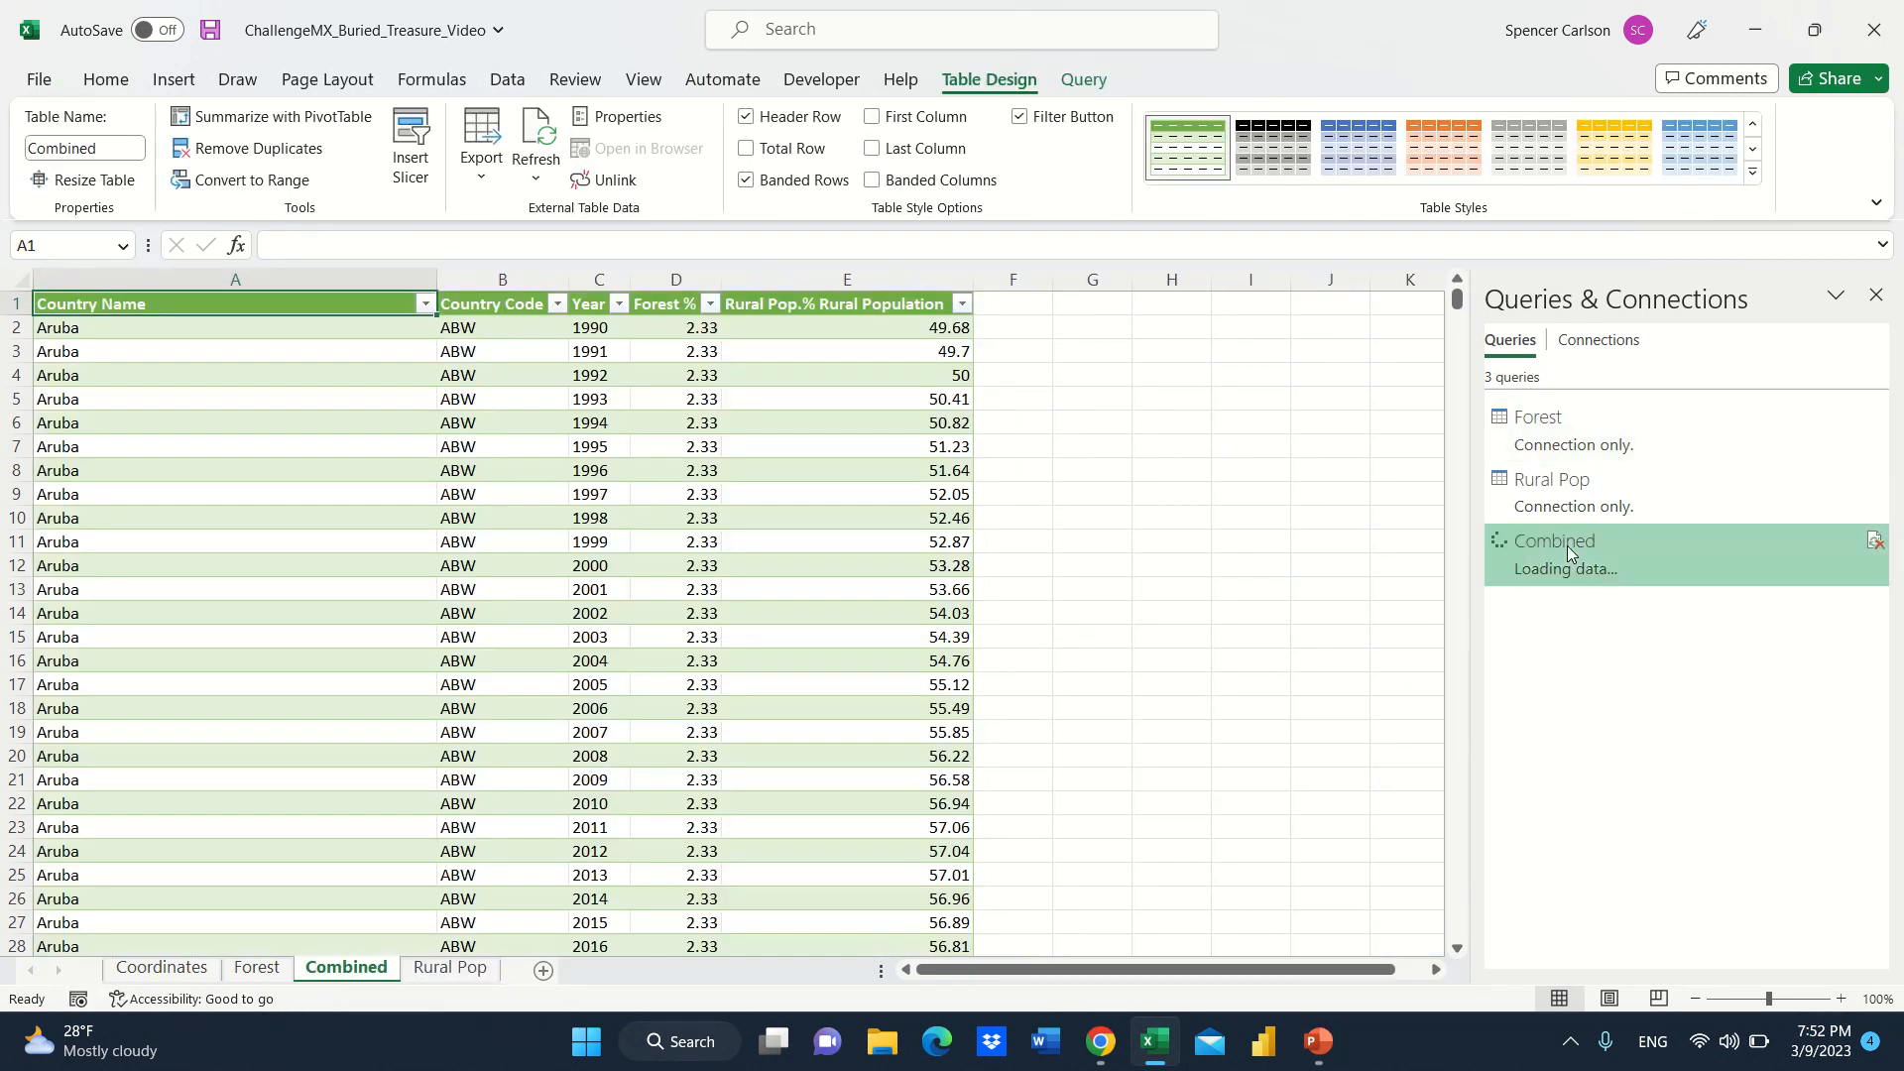
mouse_move(1567, 546)
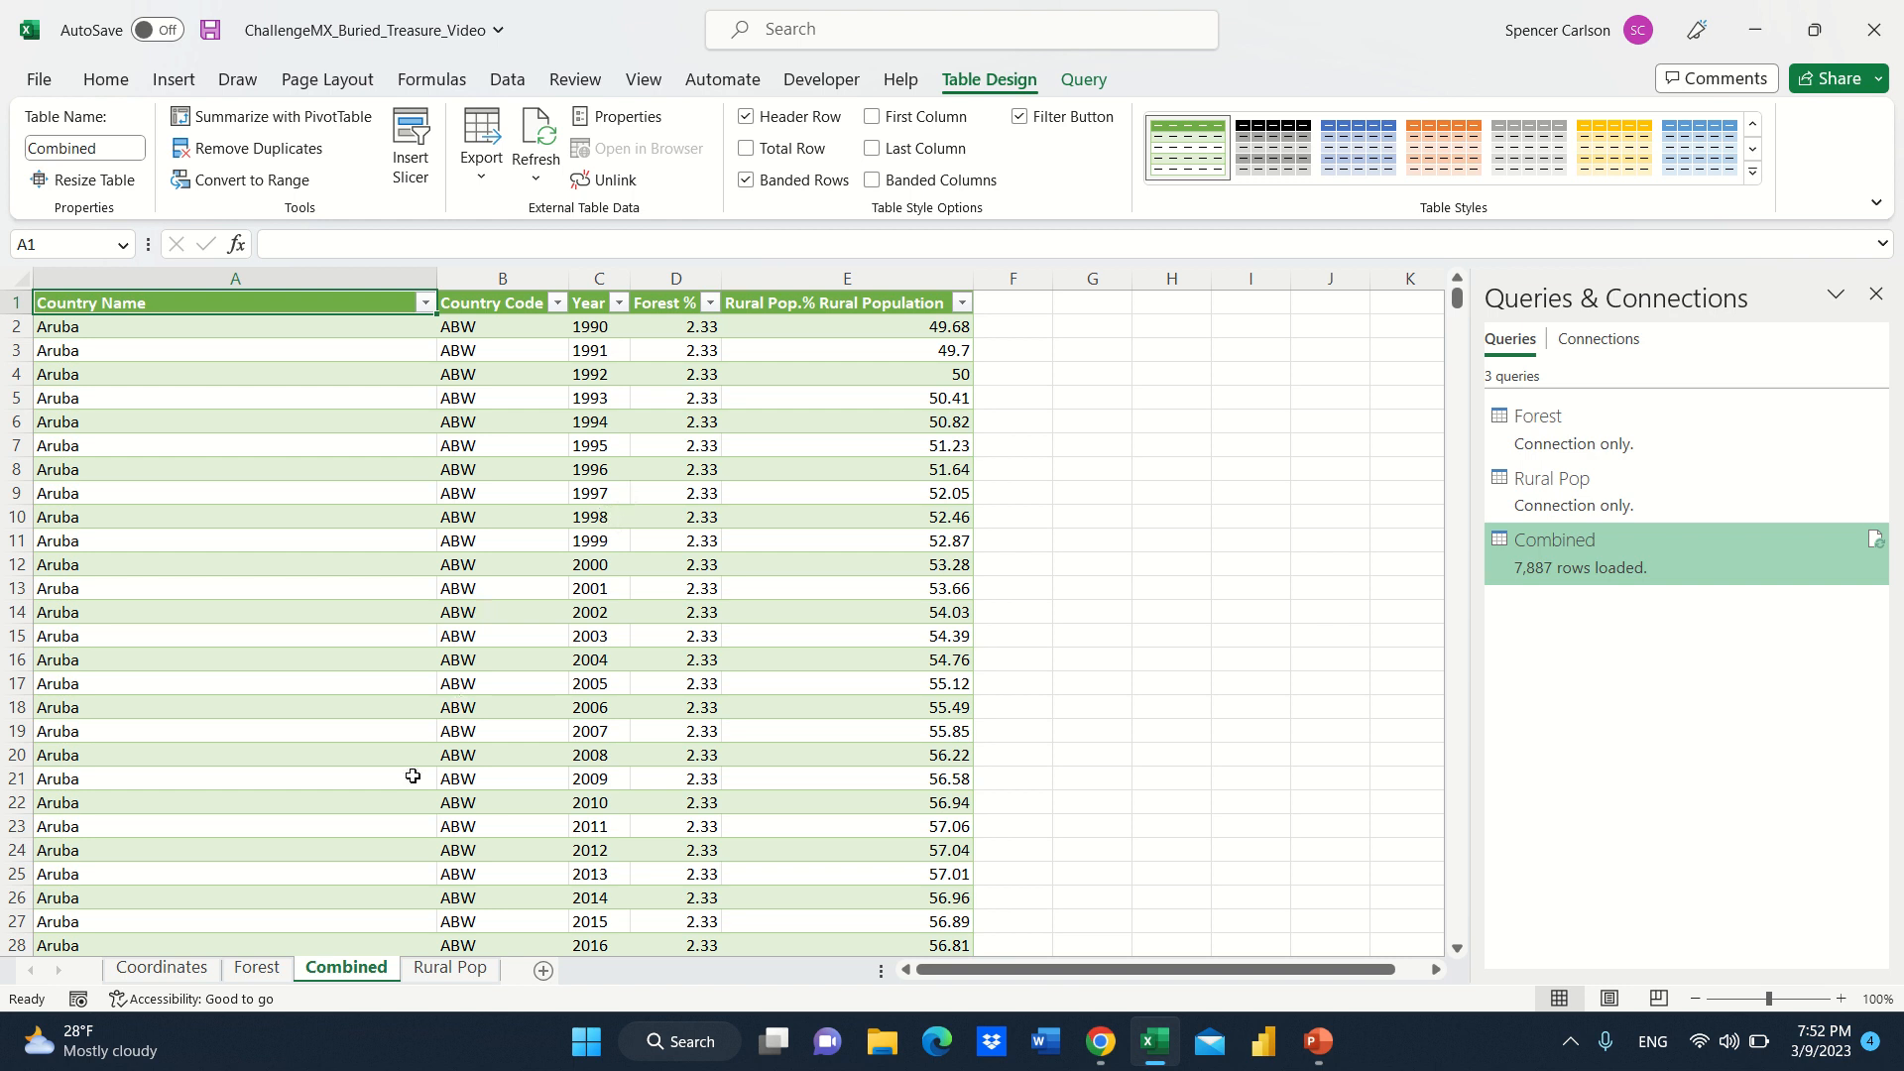
left_click_drag(353, 978, 236, 979)
left_click(164, 968)
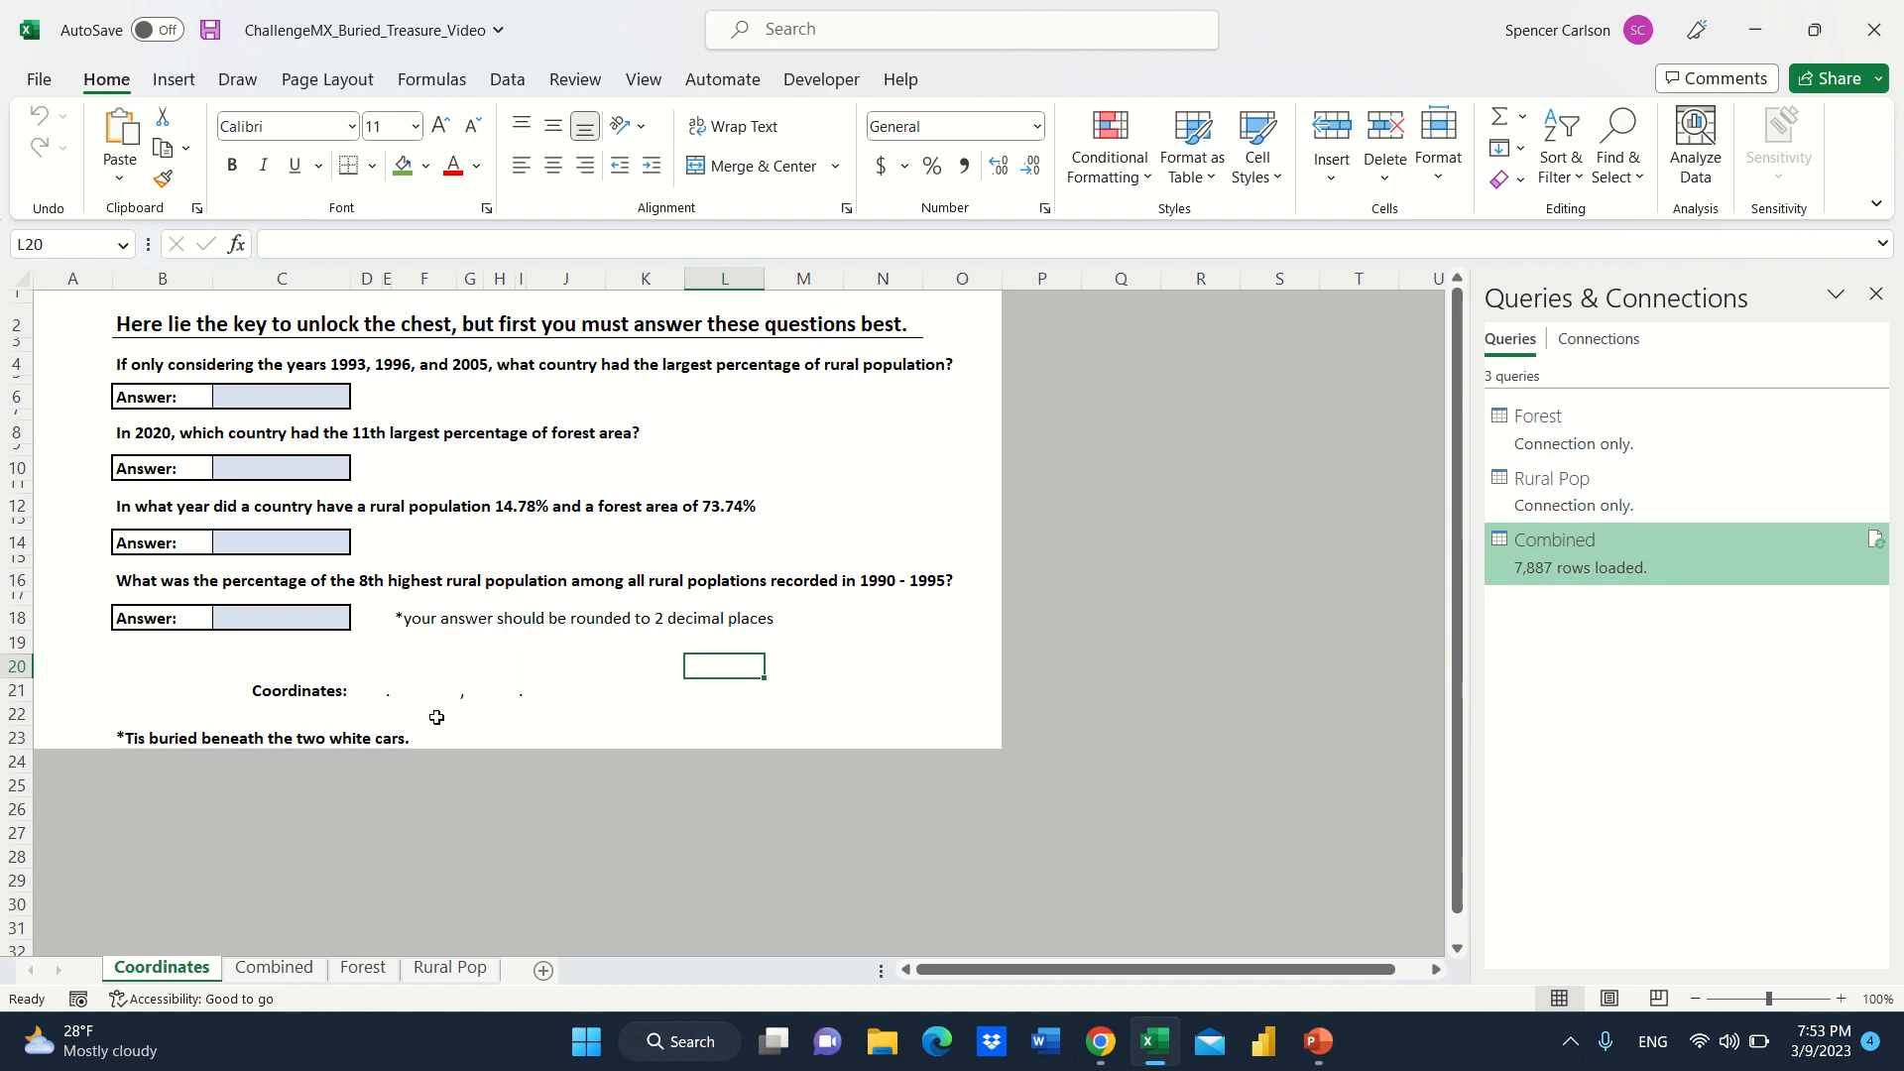
left_click(273, 968)
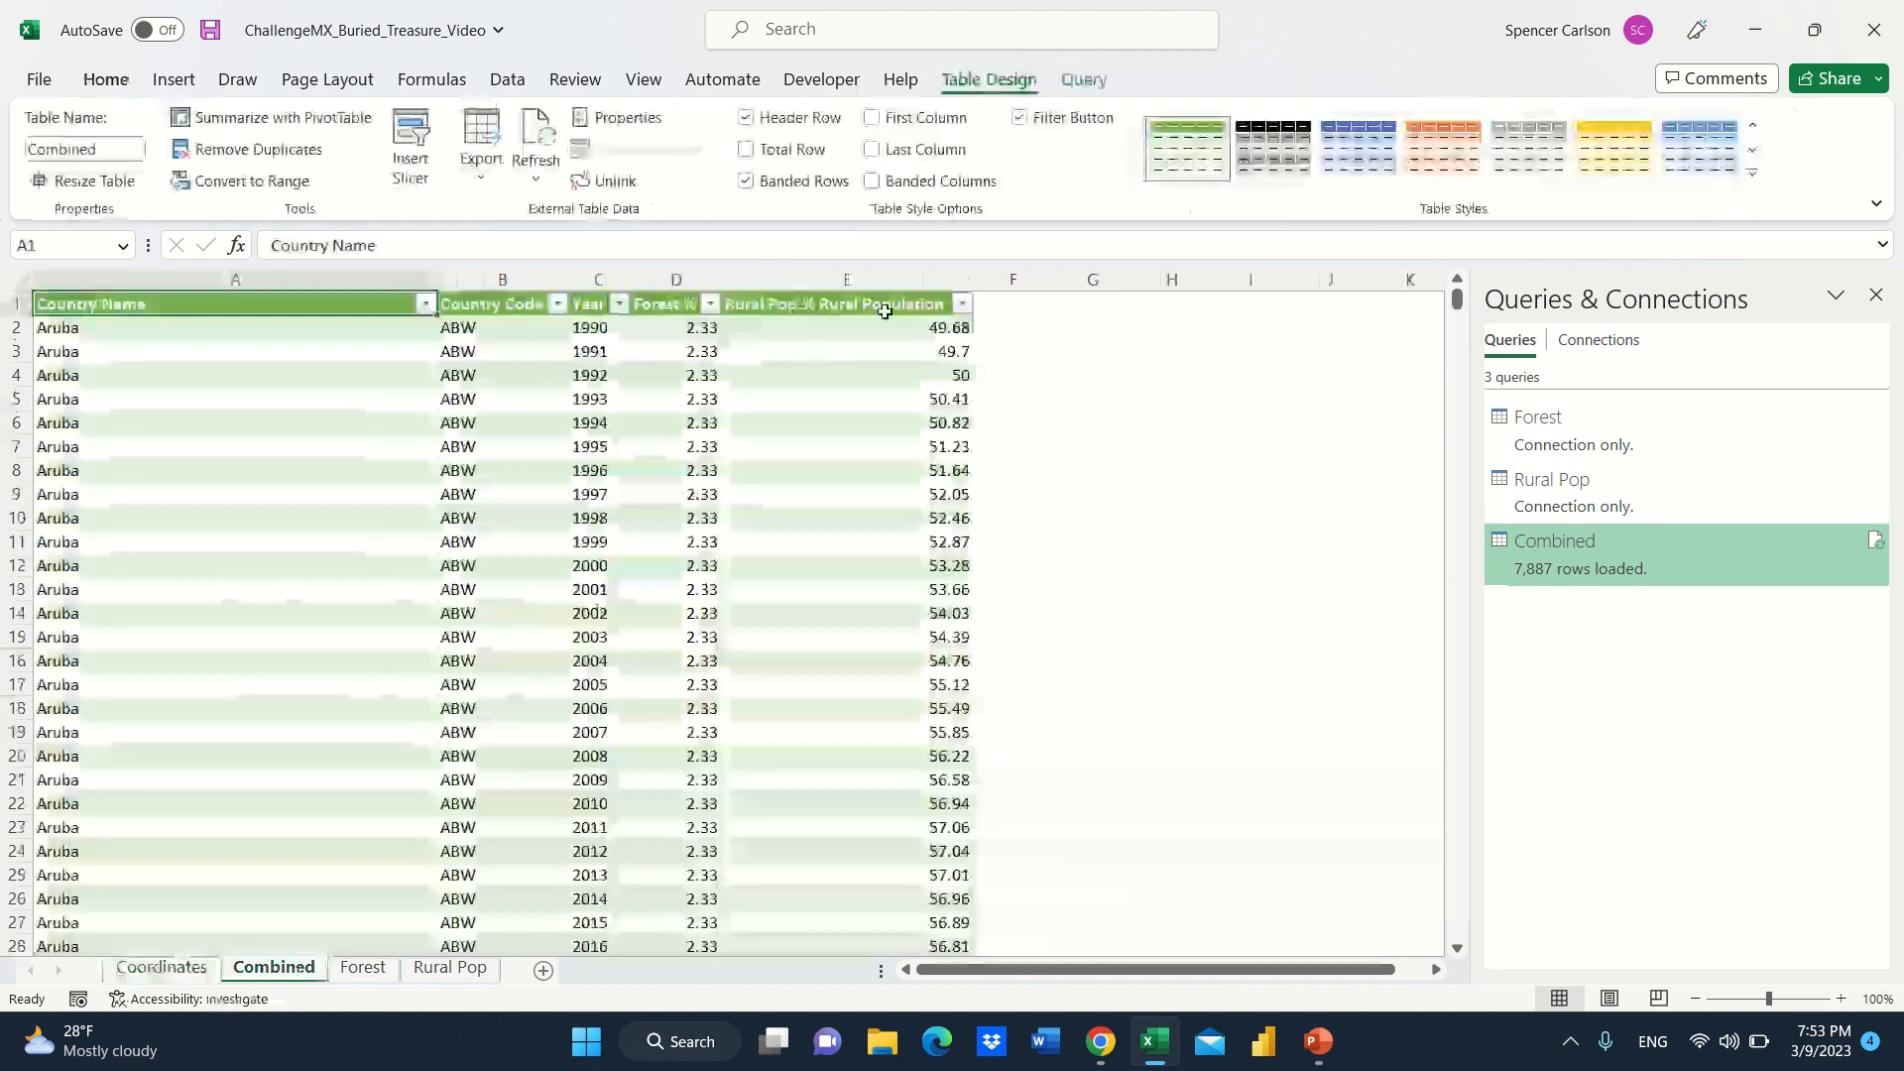
left_click(962, 303)
left_click(962, 304)
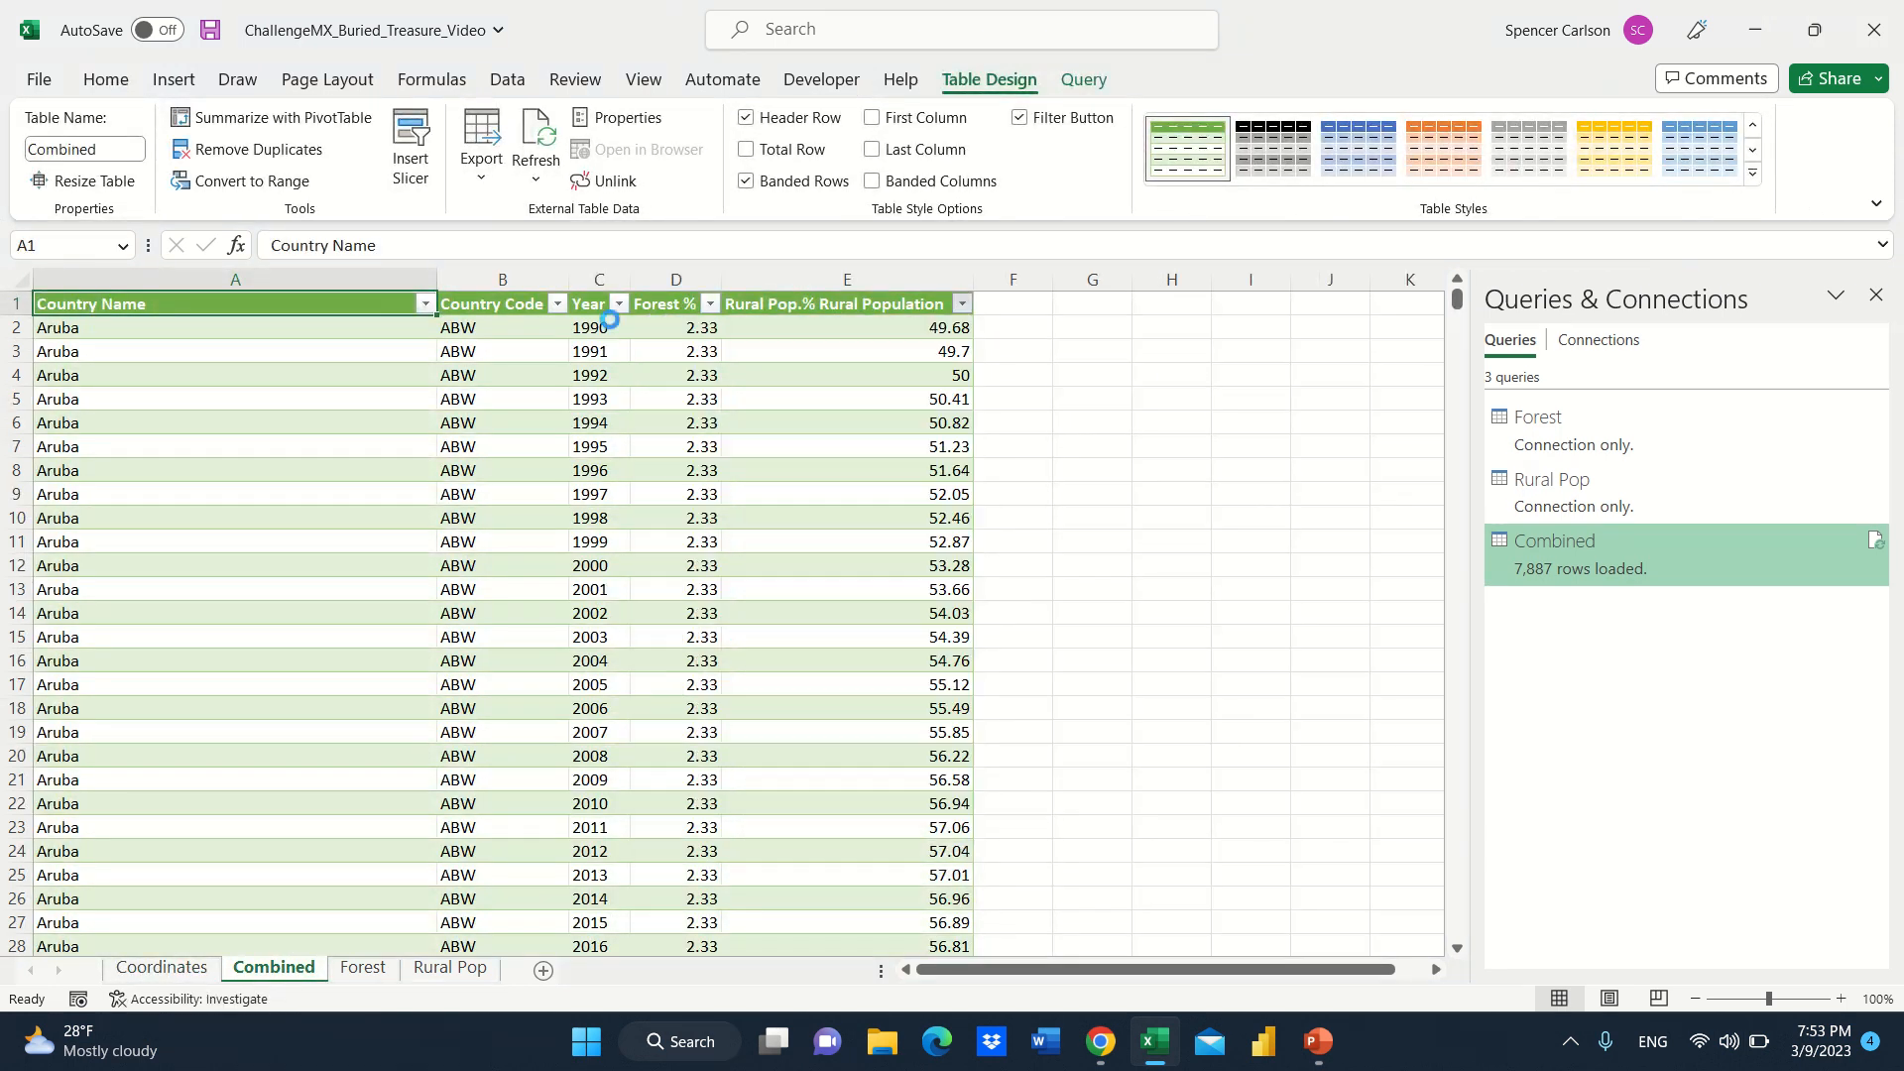
left_click(617, 303)
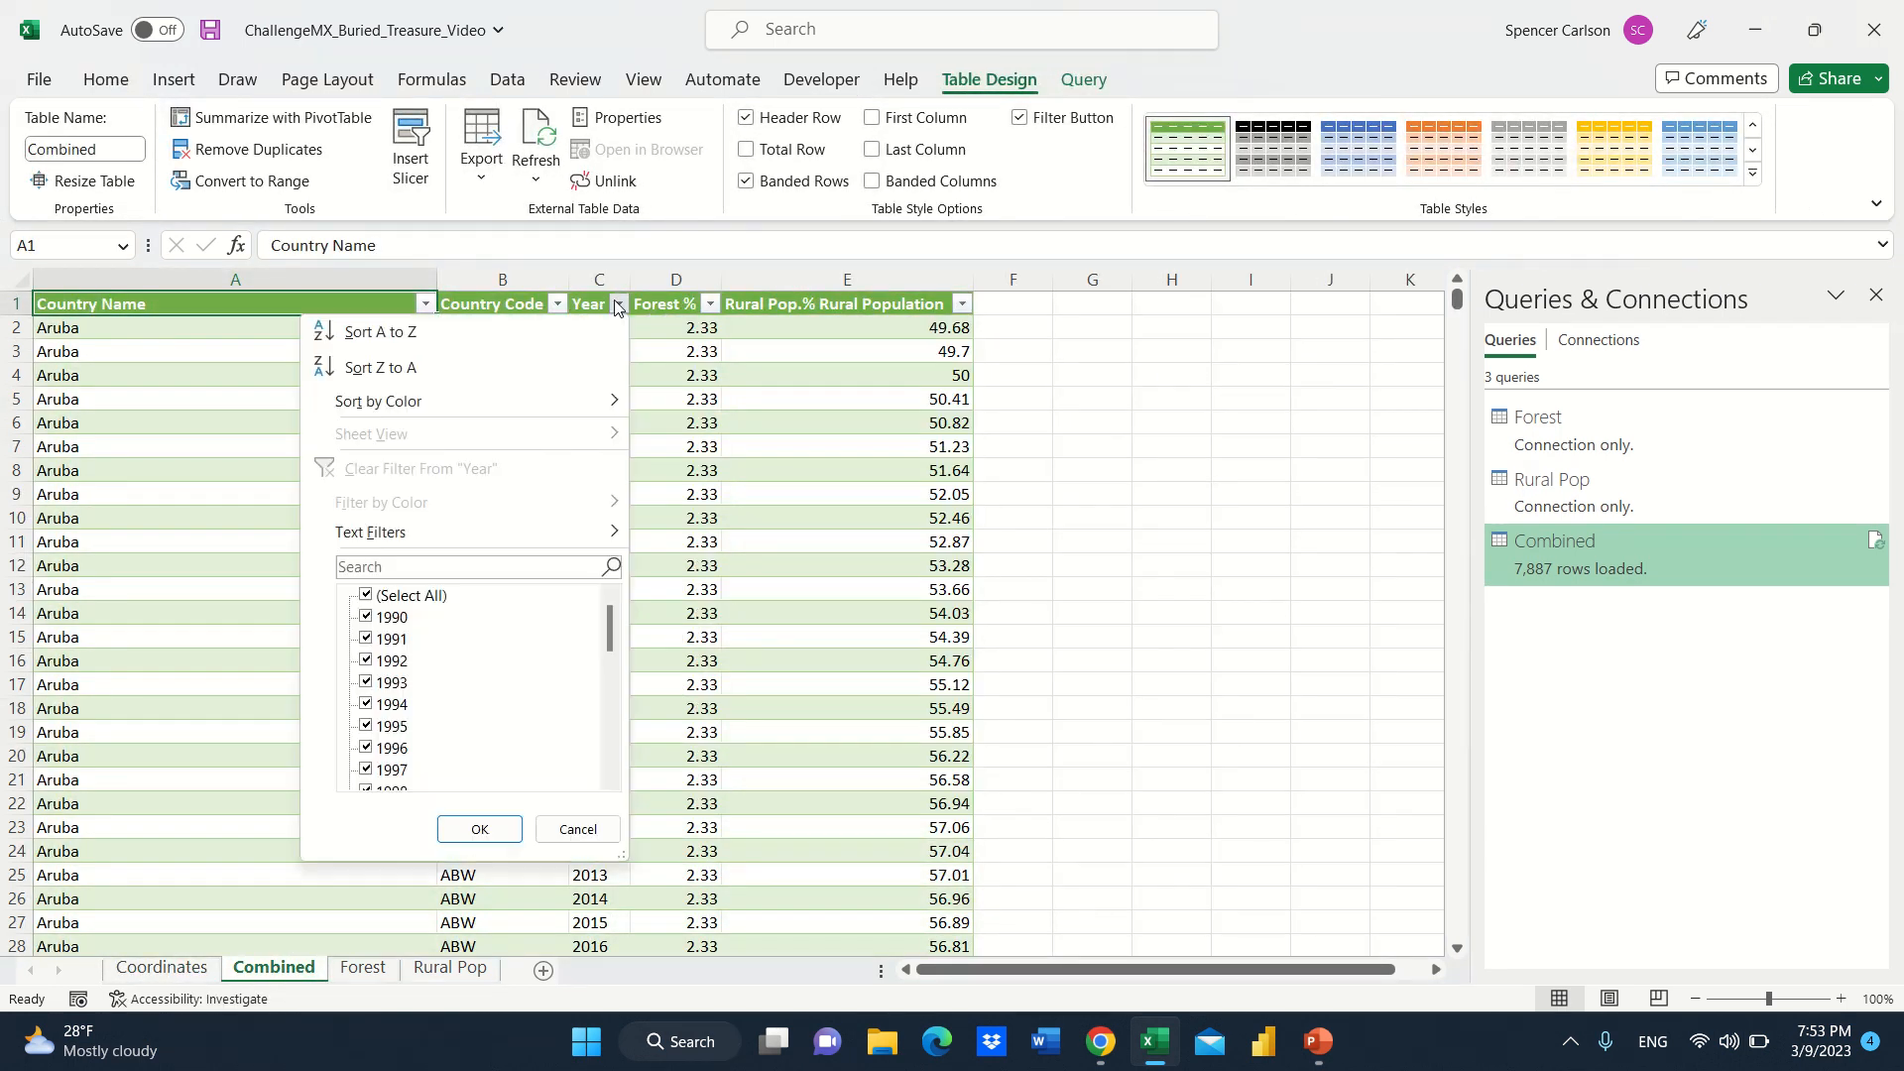
left_click(367, 595)
left_click(365, 683)
left_click(177, 970)
Check the first question on the Coordinates sheet and filter the Combined table's Year column to 1993, 1996 and 2005.
left_click(177, 970)
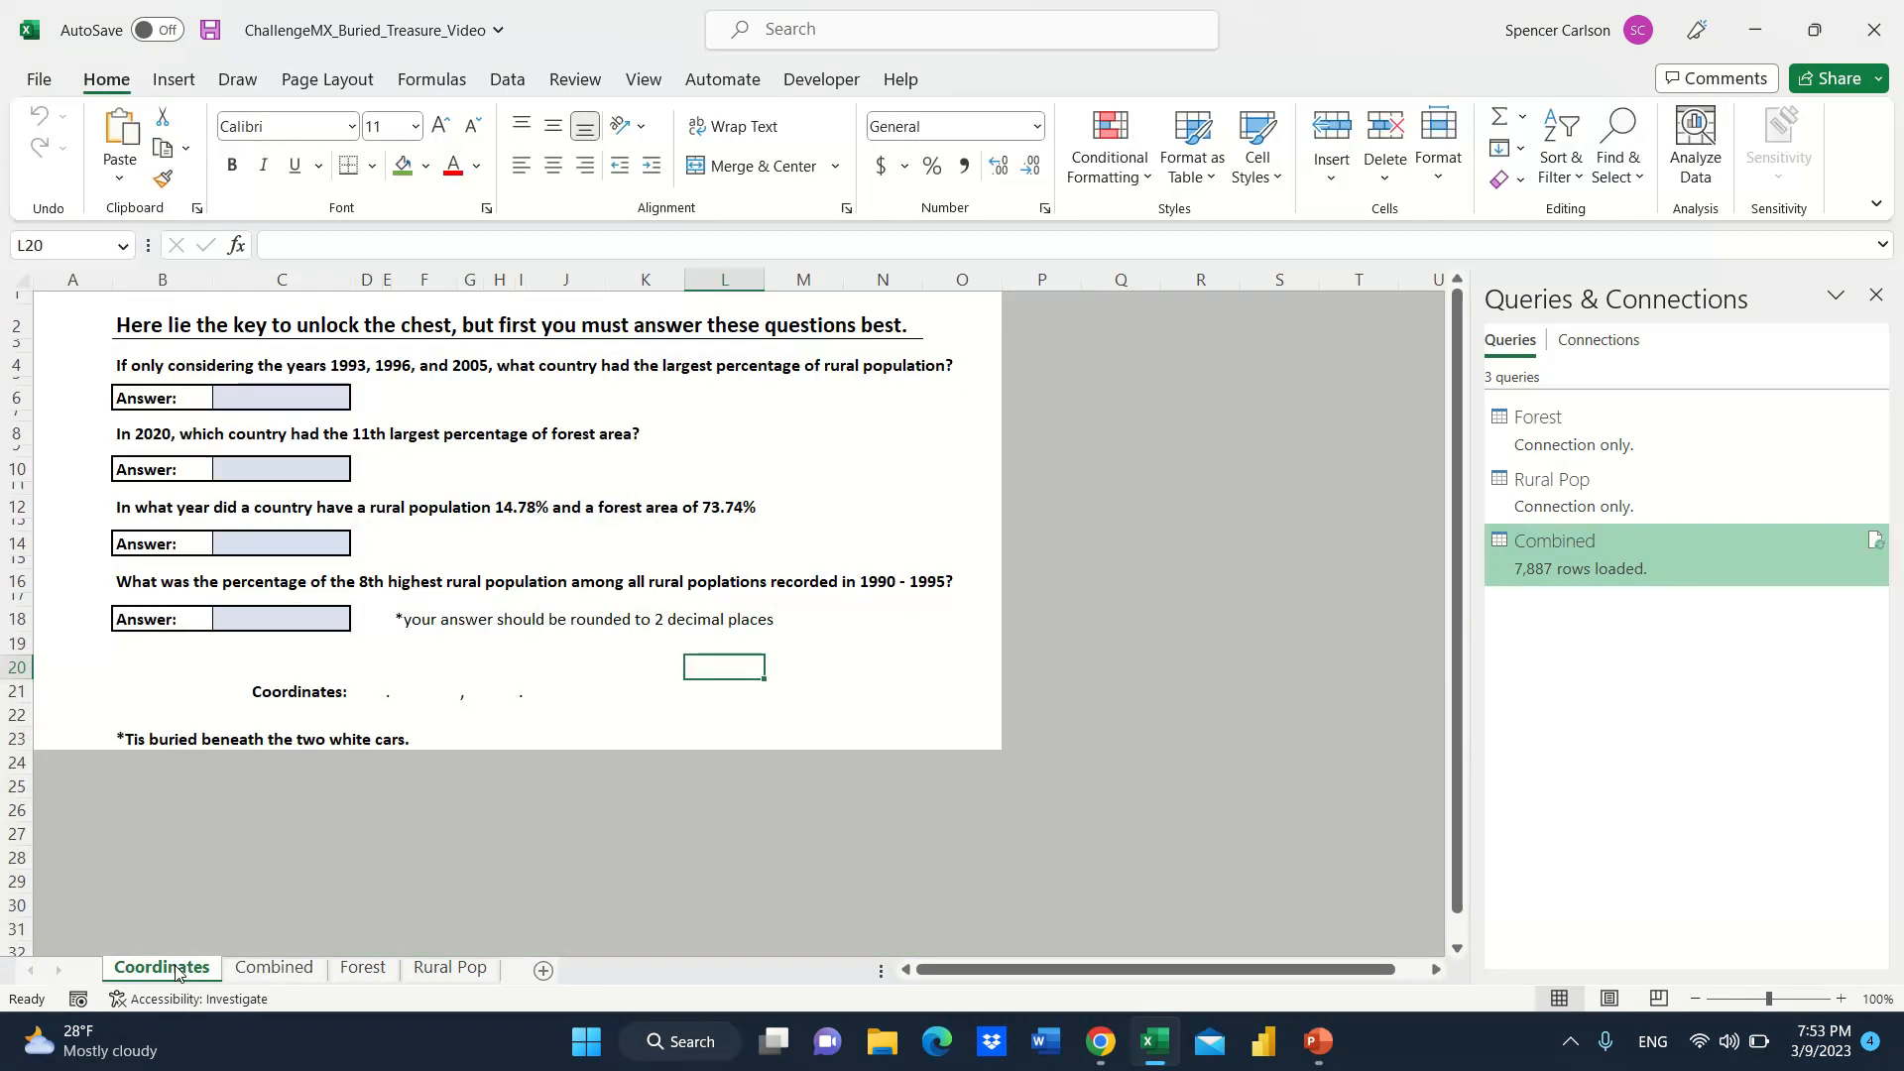
left_click(243, 970)
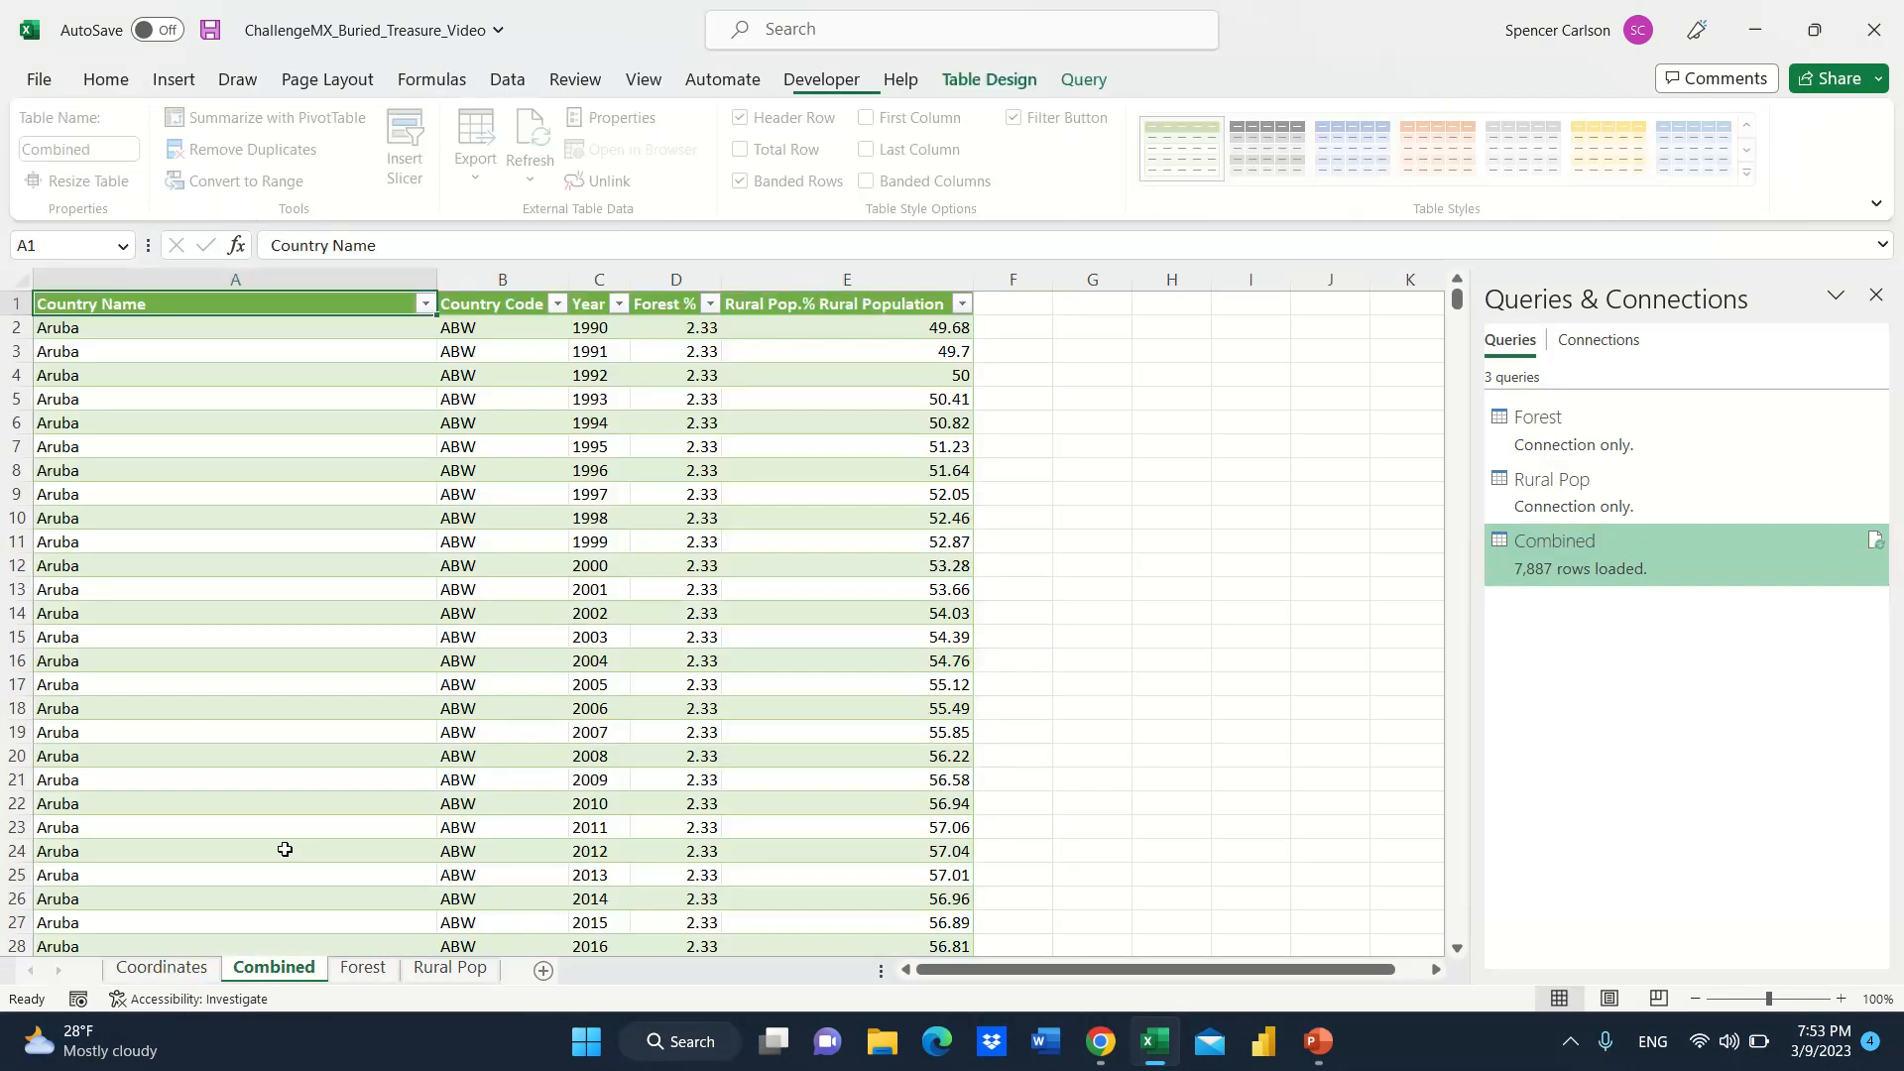
left_click(619, 303)
left_click(366, 596)
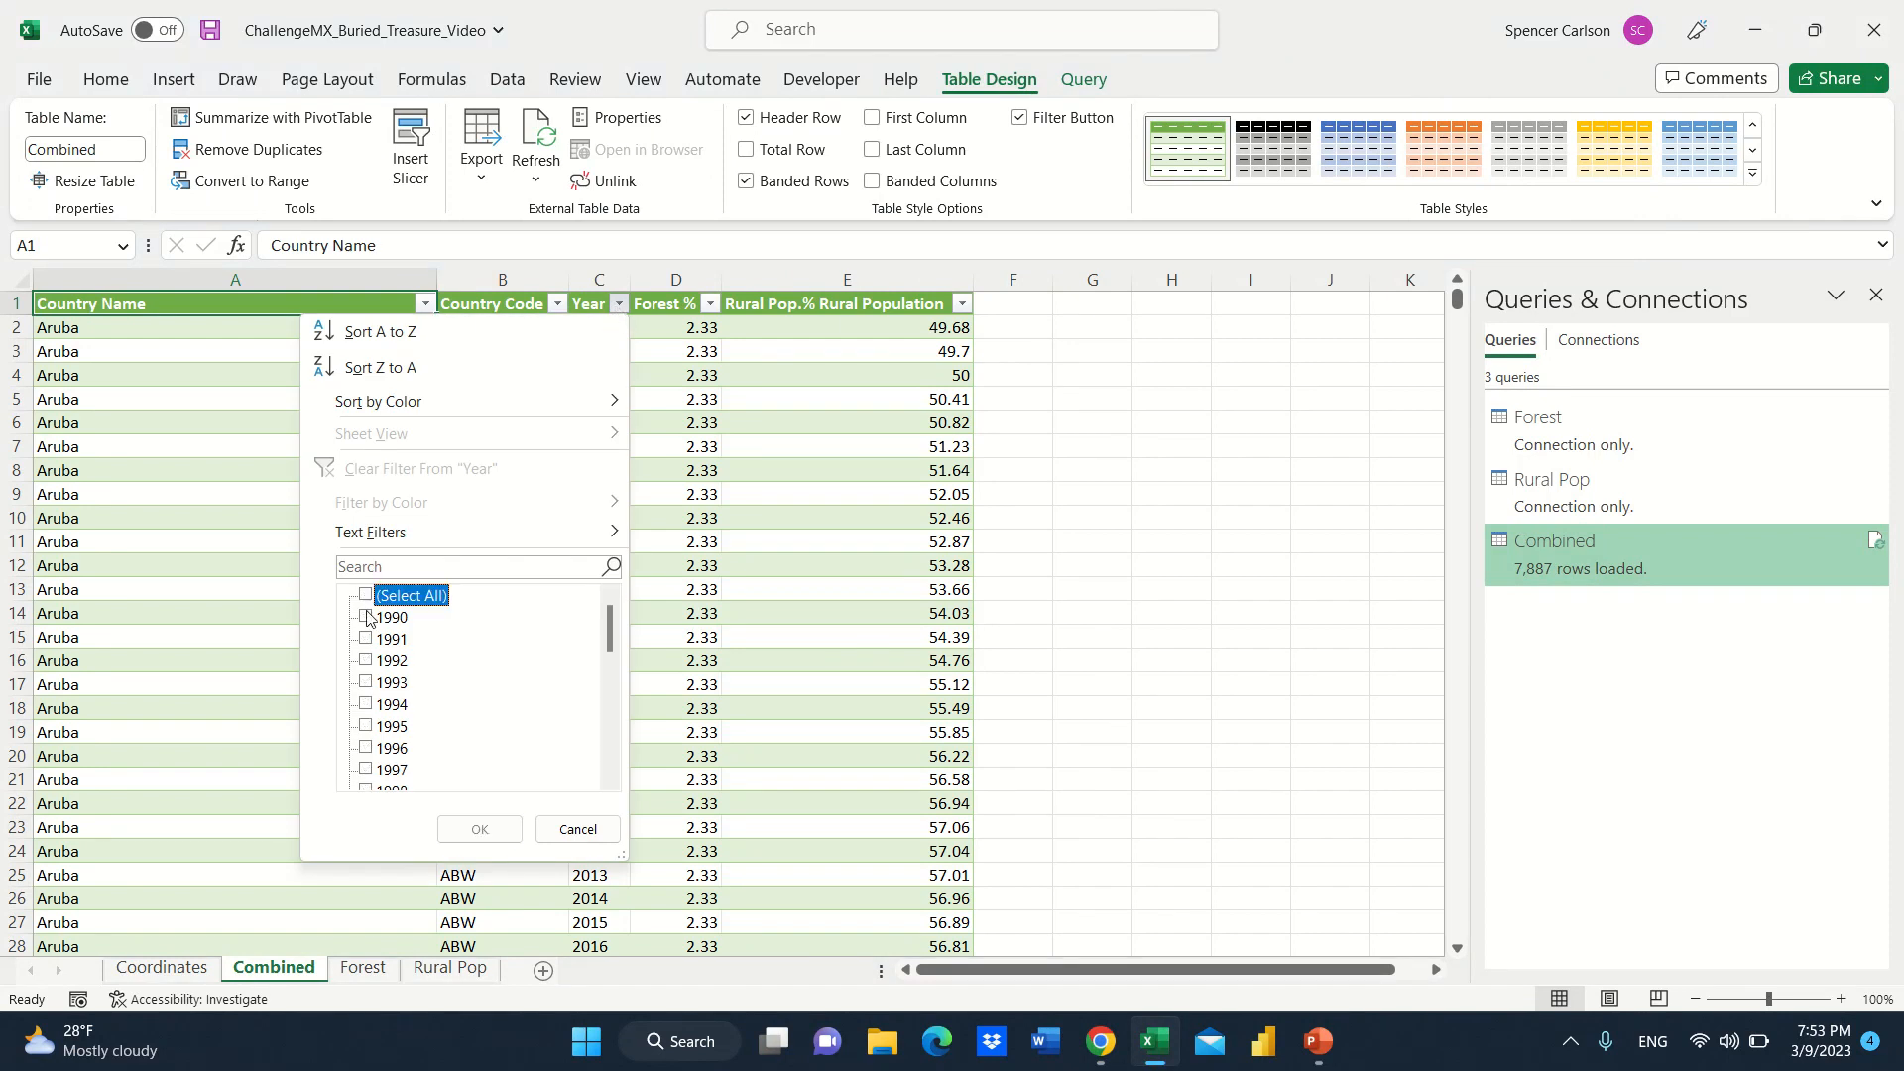
left_click(365, 682)
left_click(365, 746)
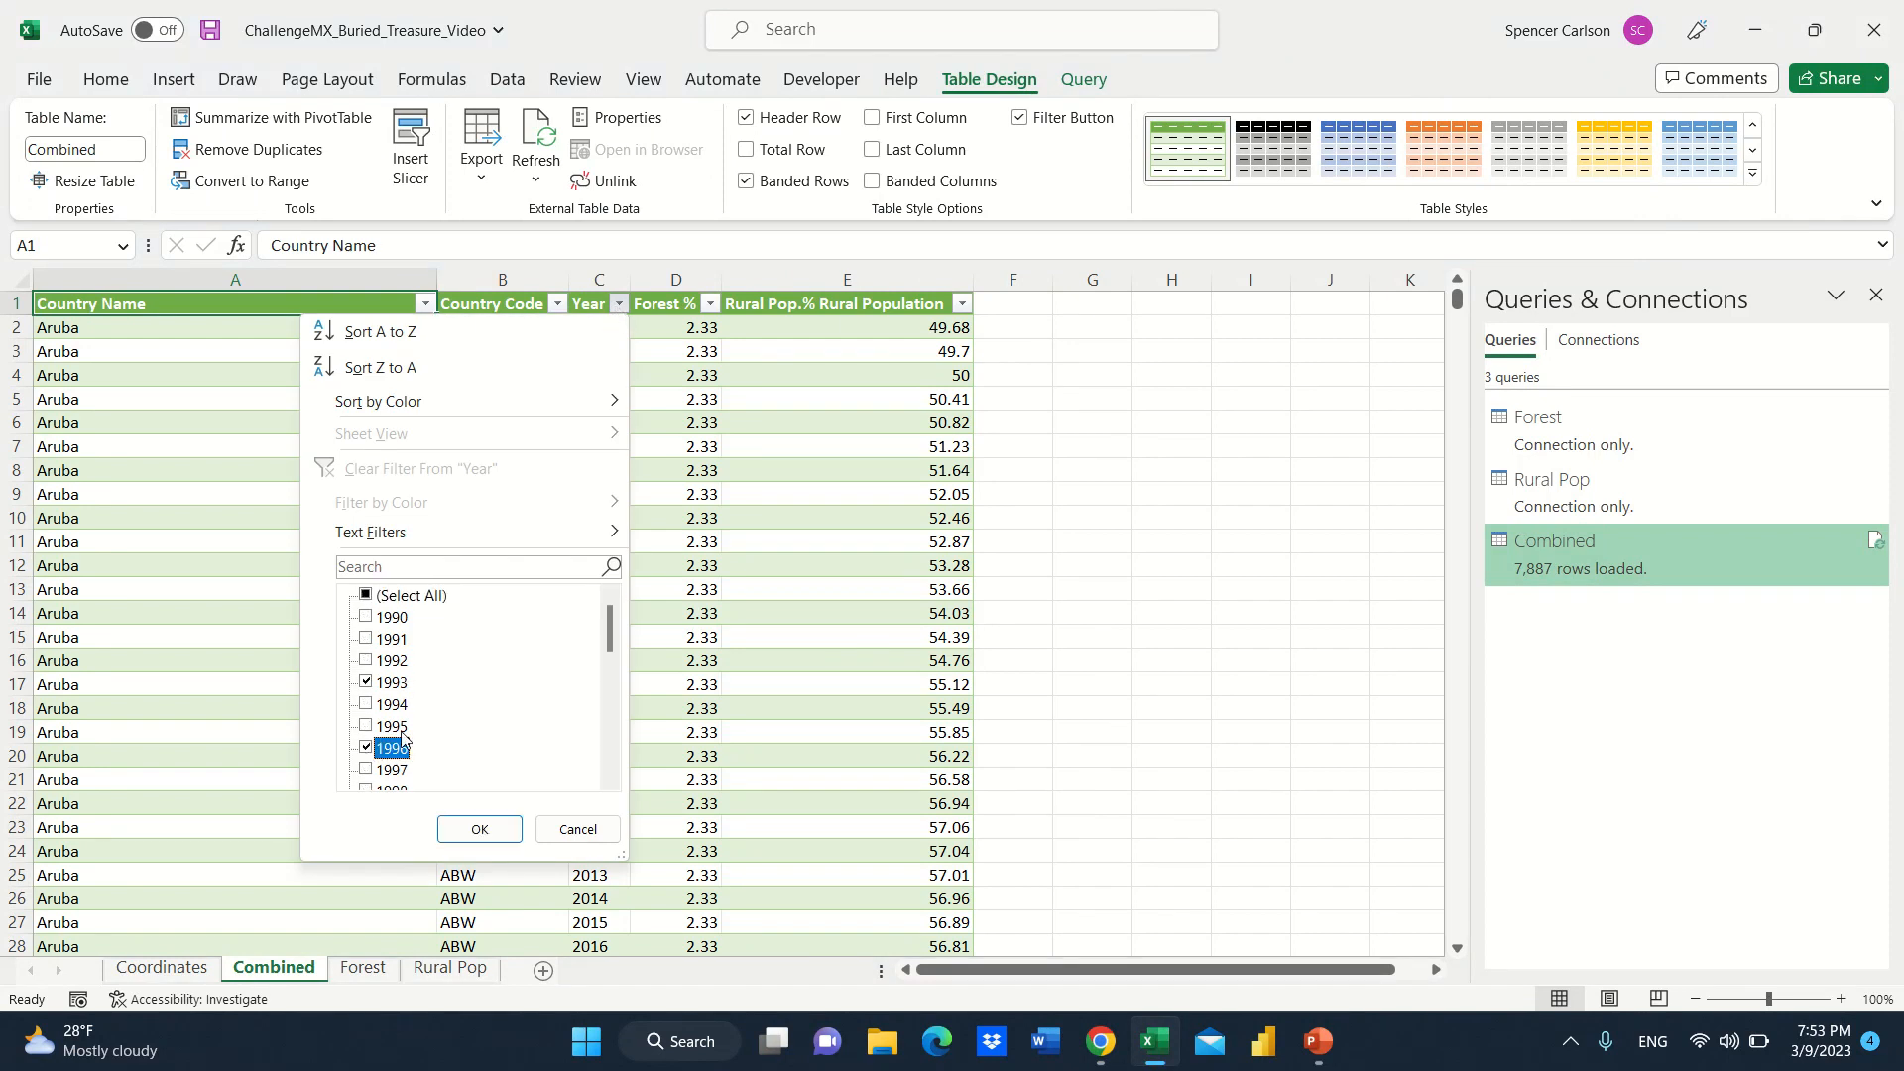
scroll(377, 744, "down", 3)
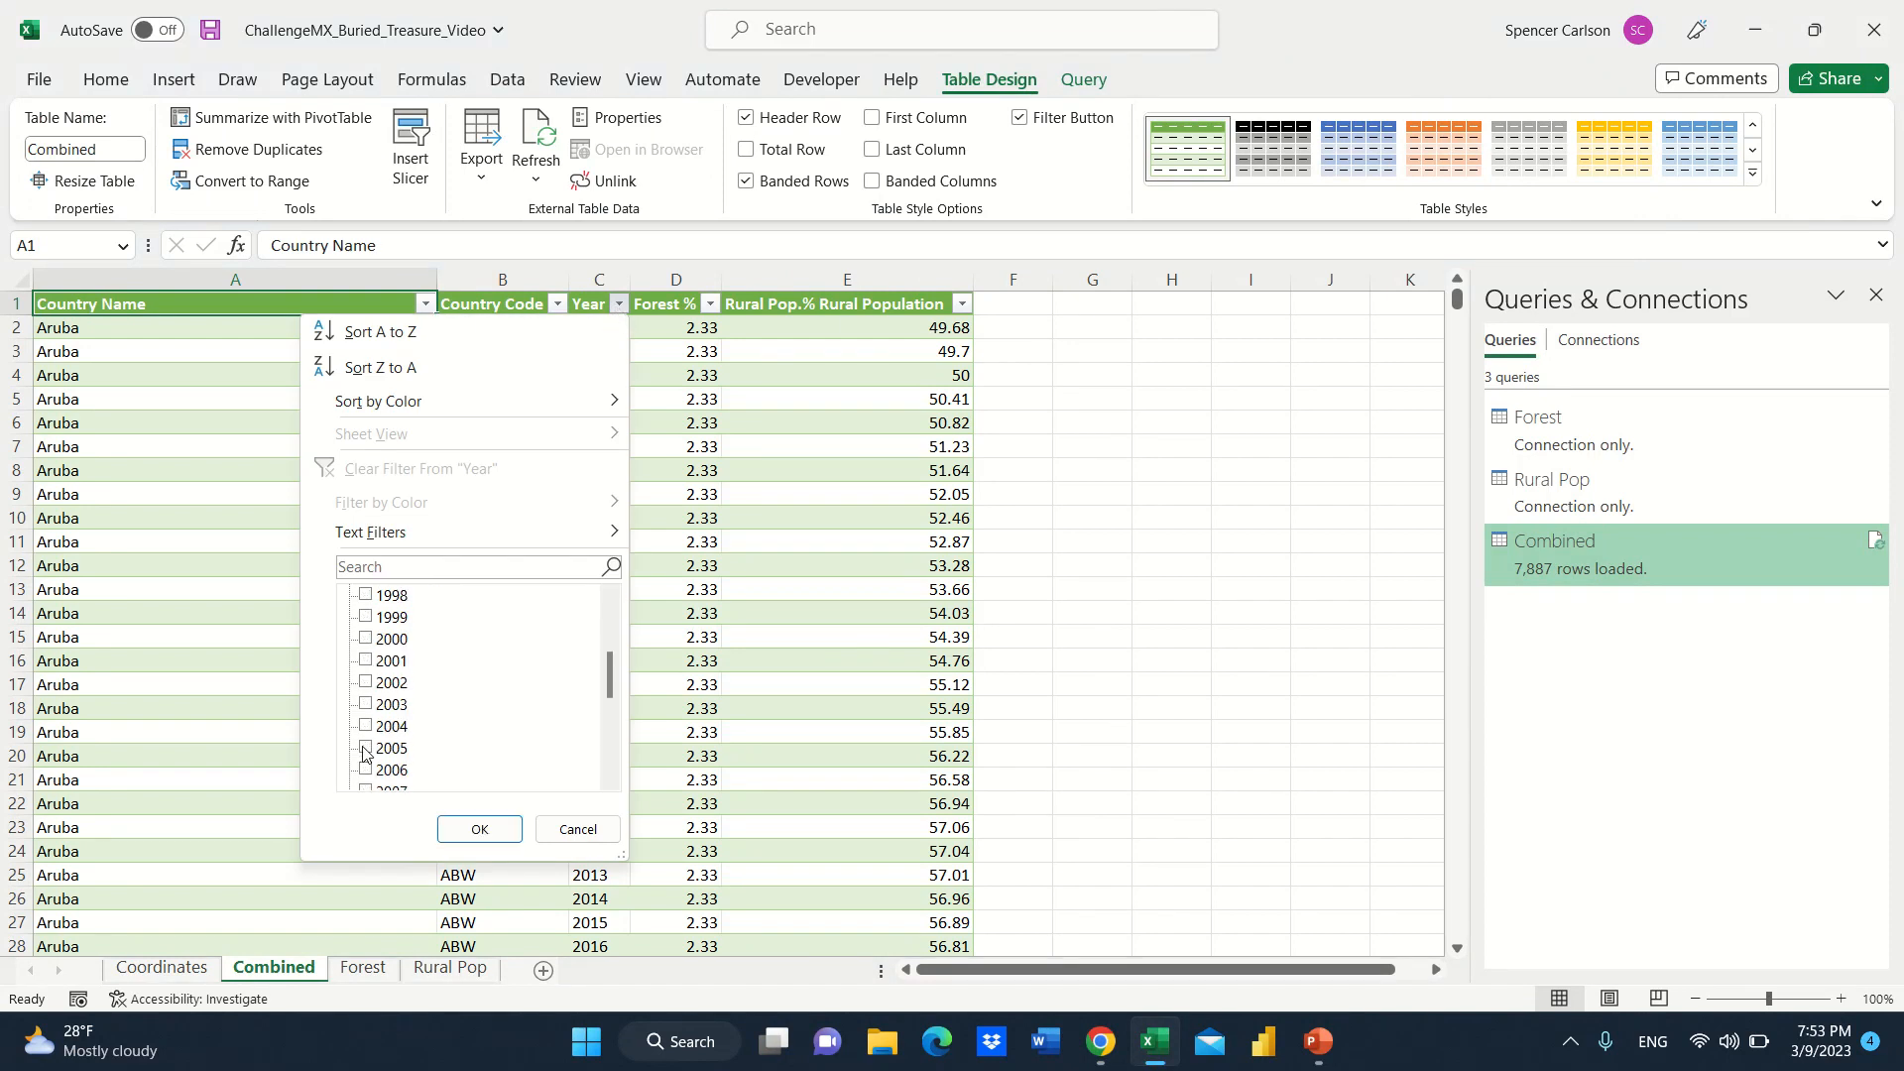
left_click(365, 750)
left_click(479, 829)
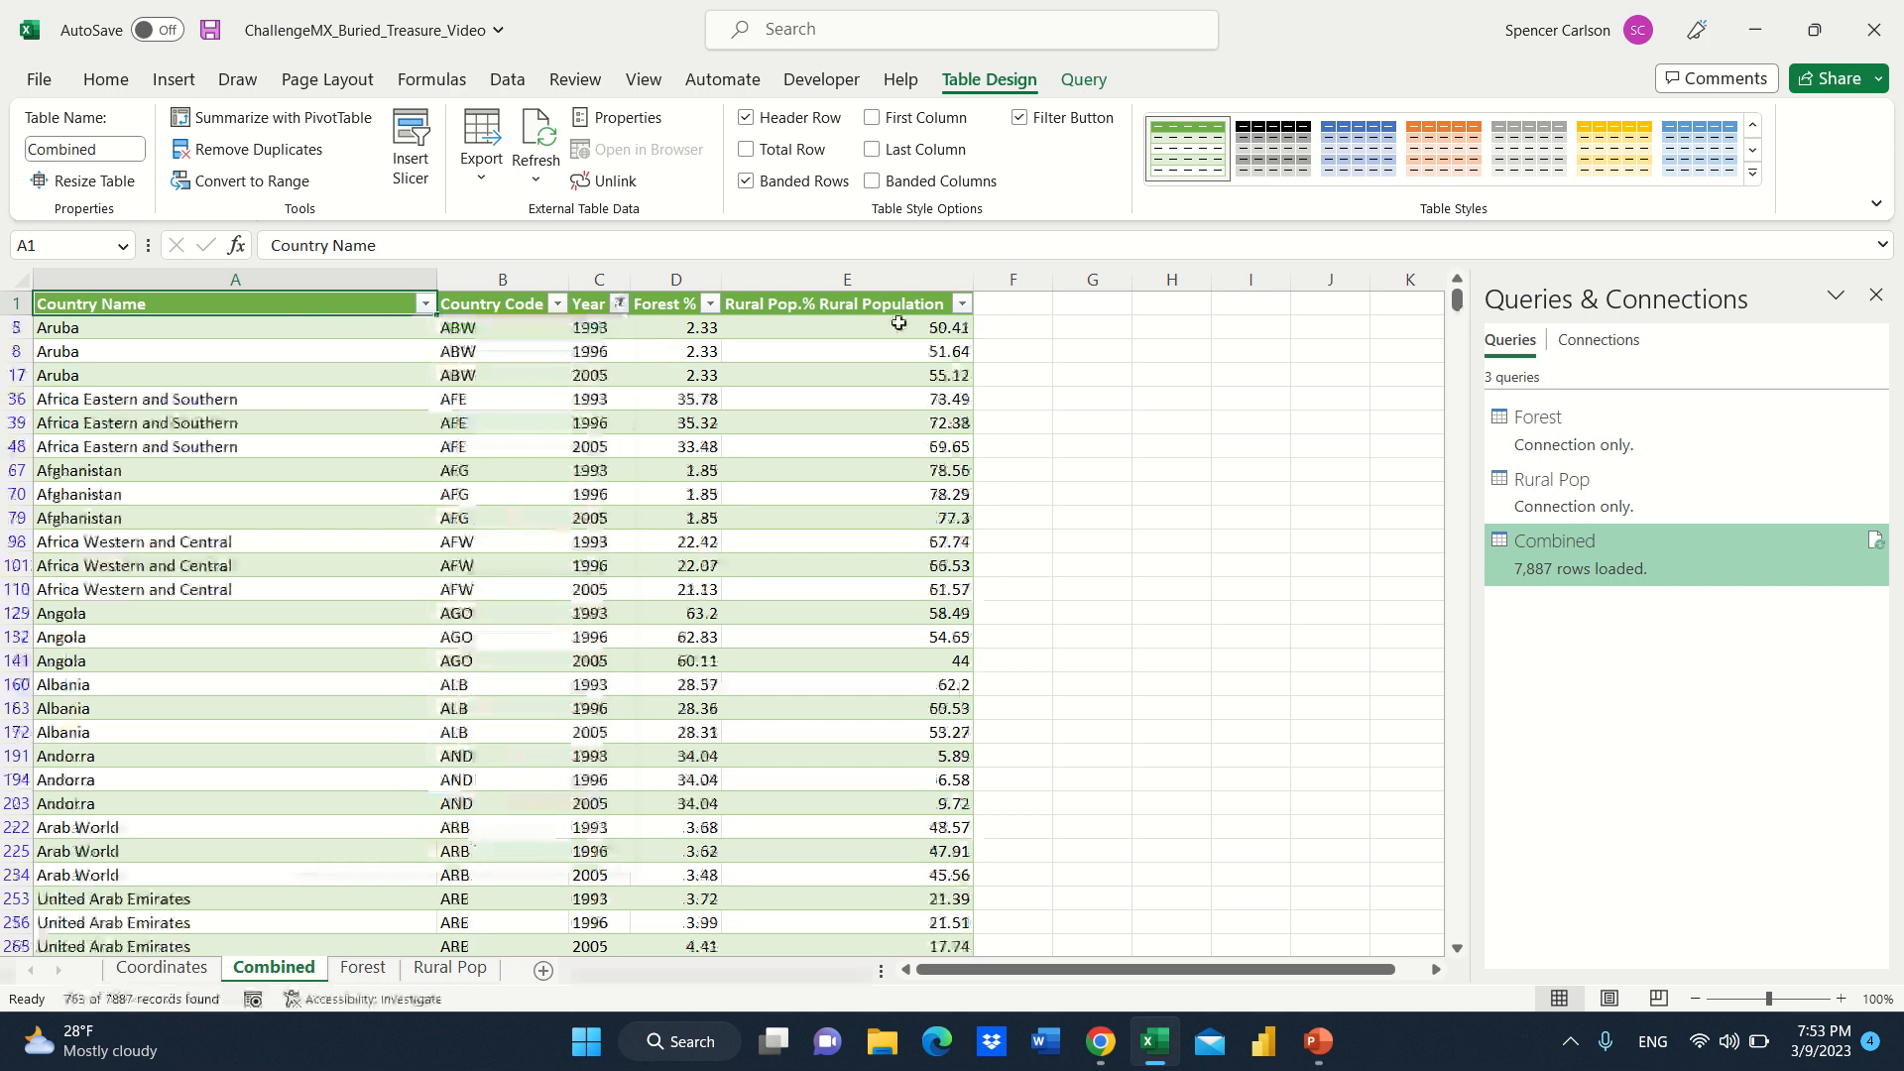
Sort the filtered Combined table by rural population percentage from largest to smallest.
left_click(960, 303)
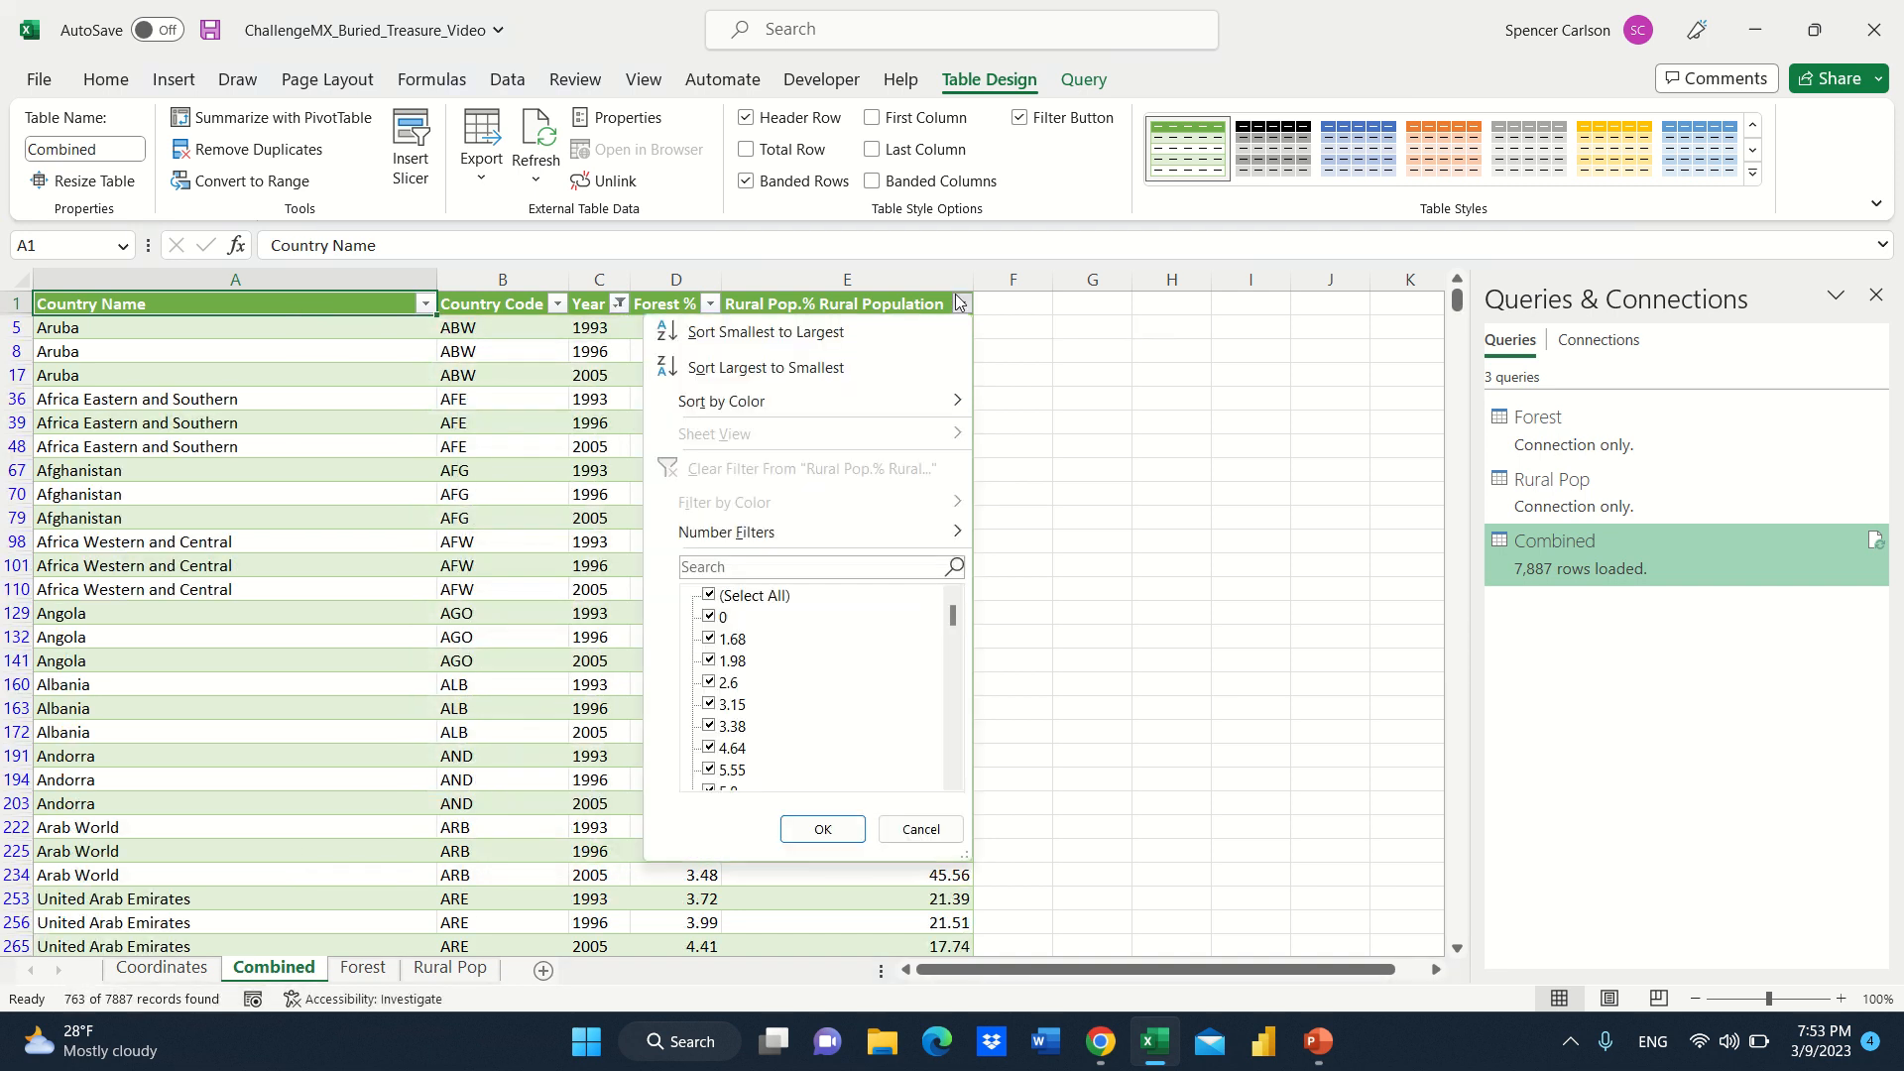
left_click(710, 596)
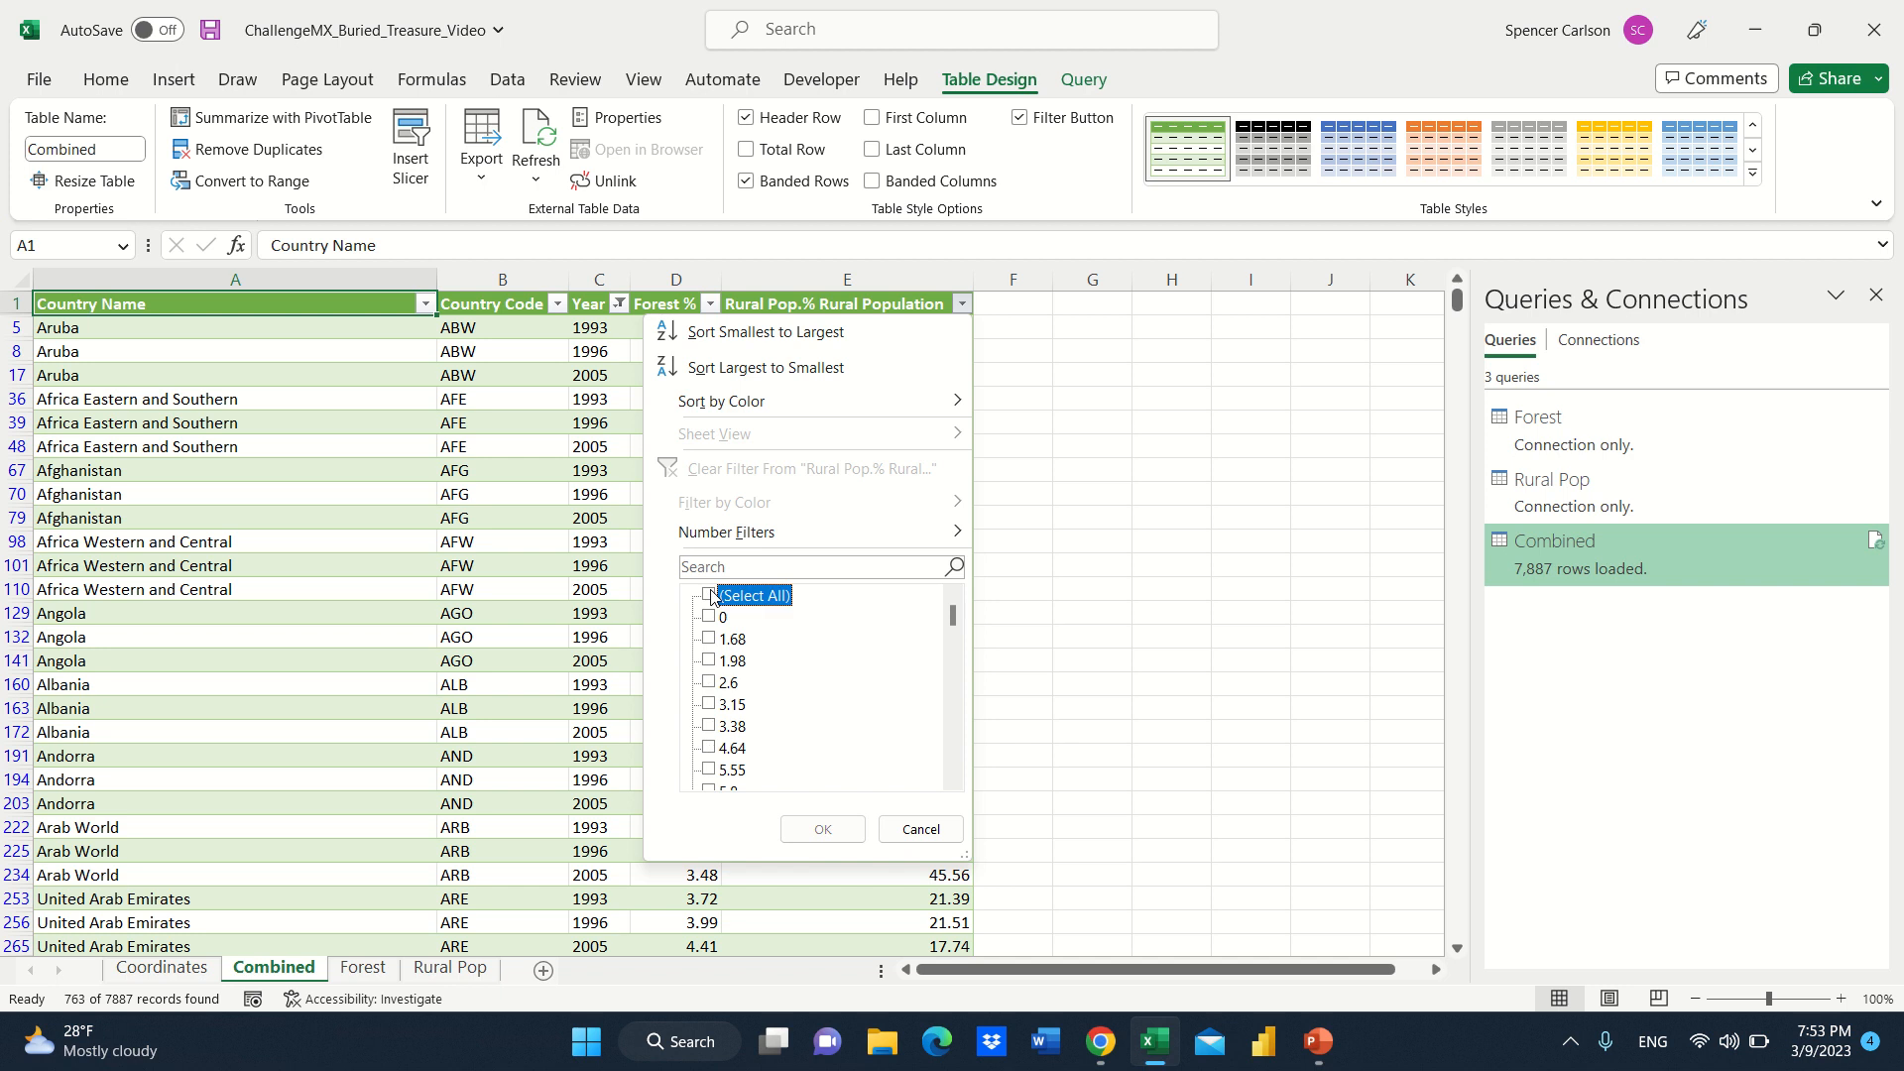
left_click(710, 596)
left_click(804, 369)
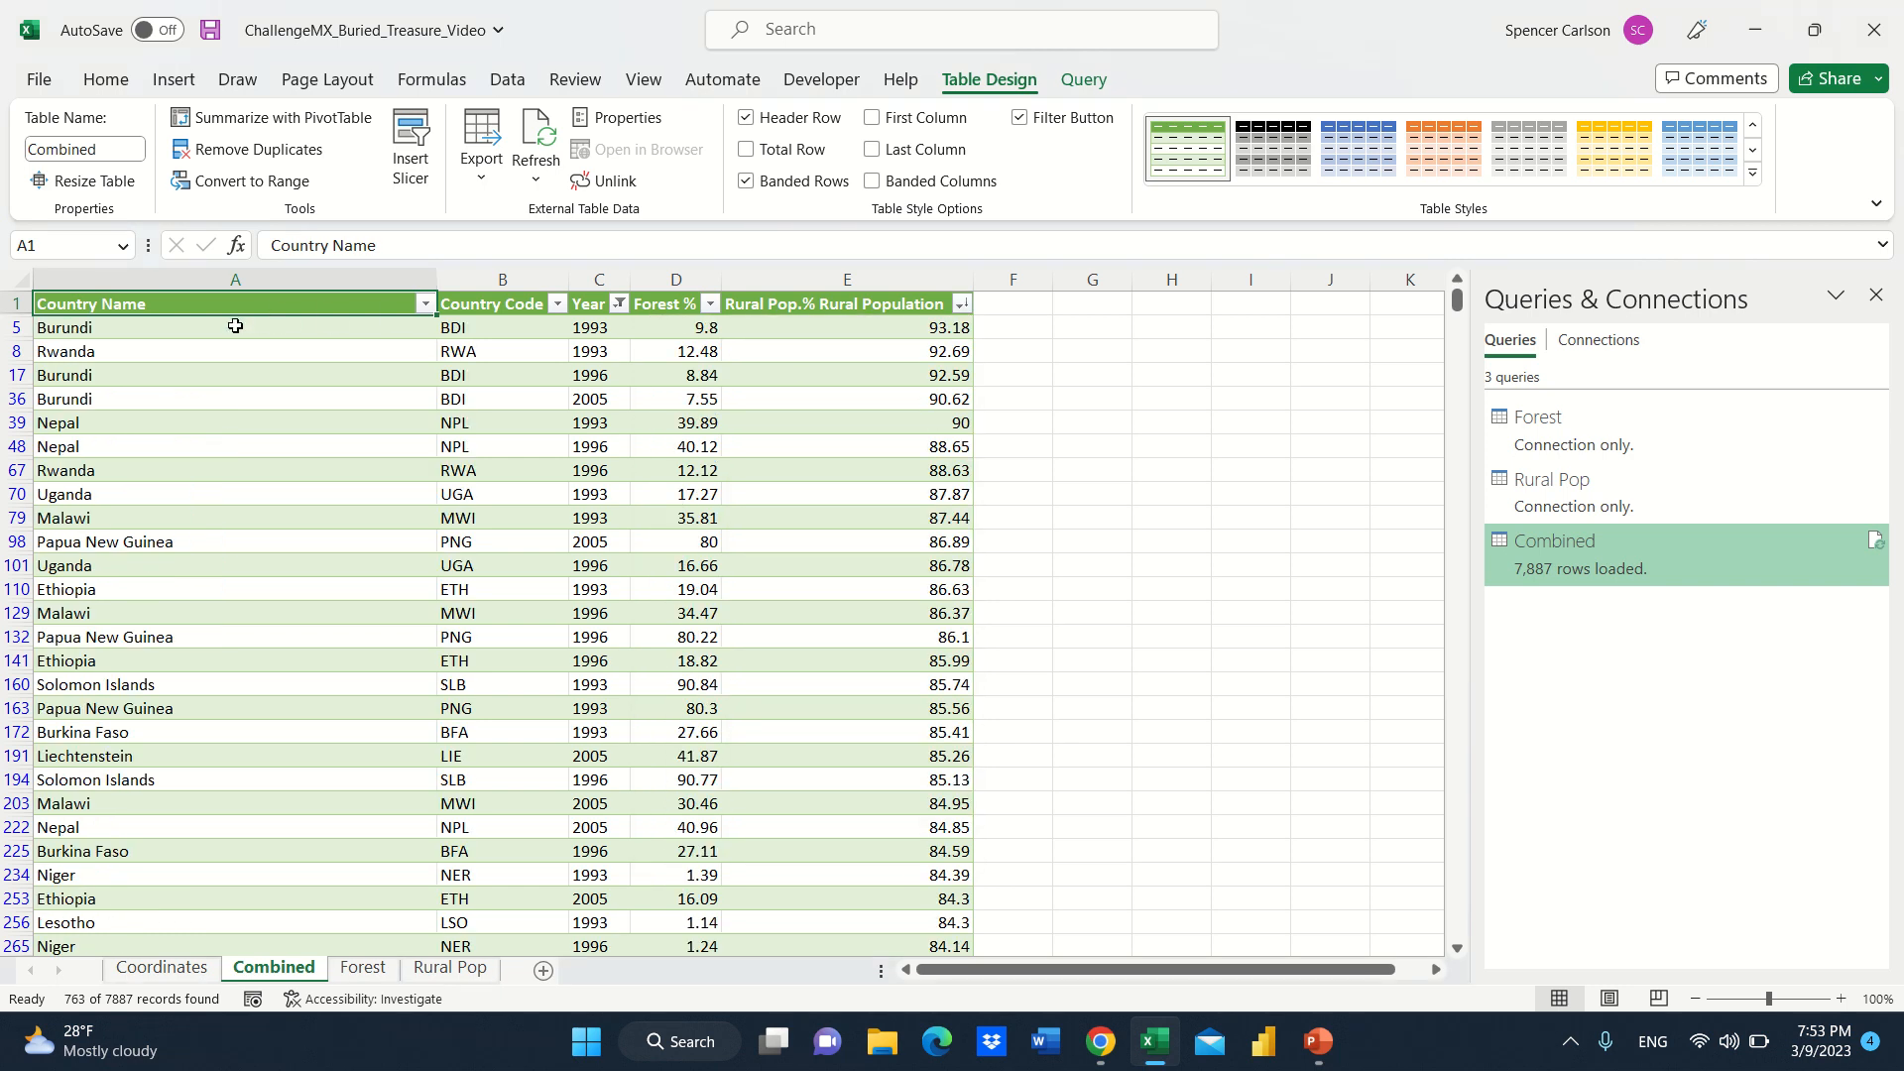
Enter Burundi as the answer to the first question on the Coordinates sheet and check the first coordinate's formula.
left_click(164, 967)
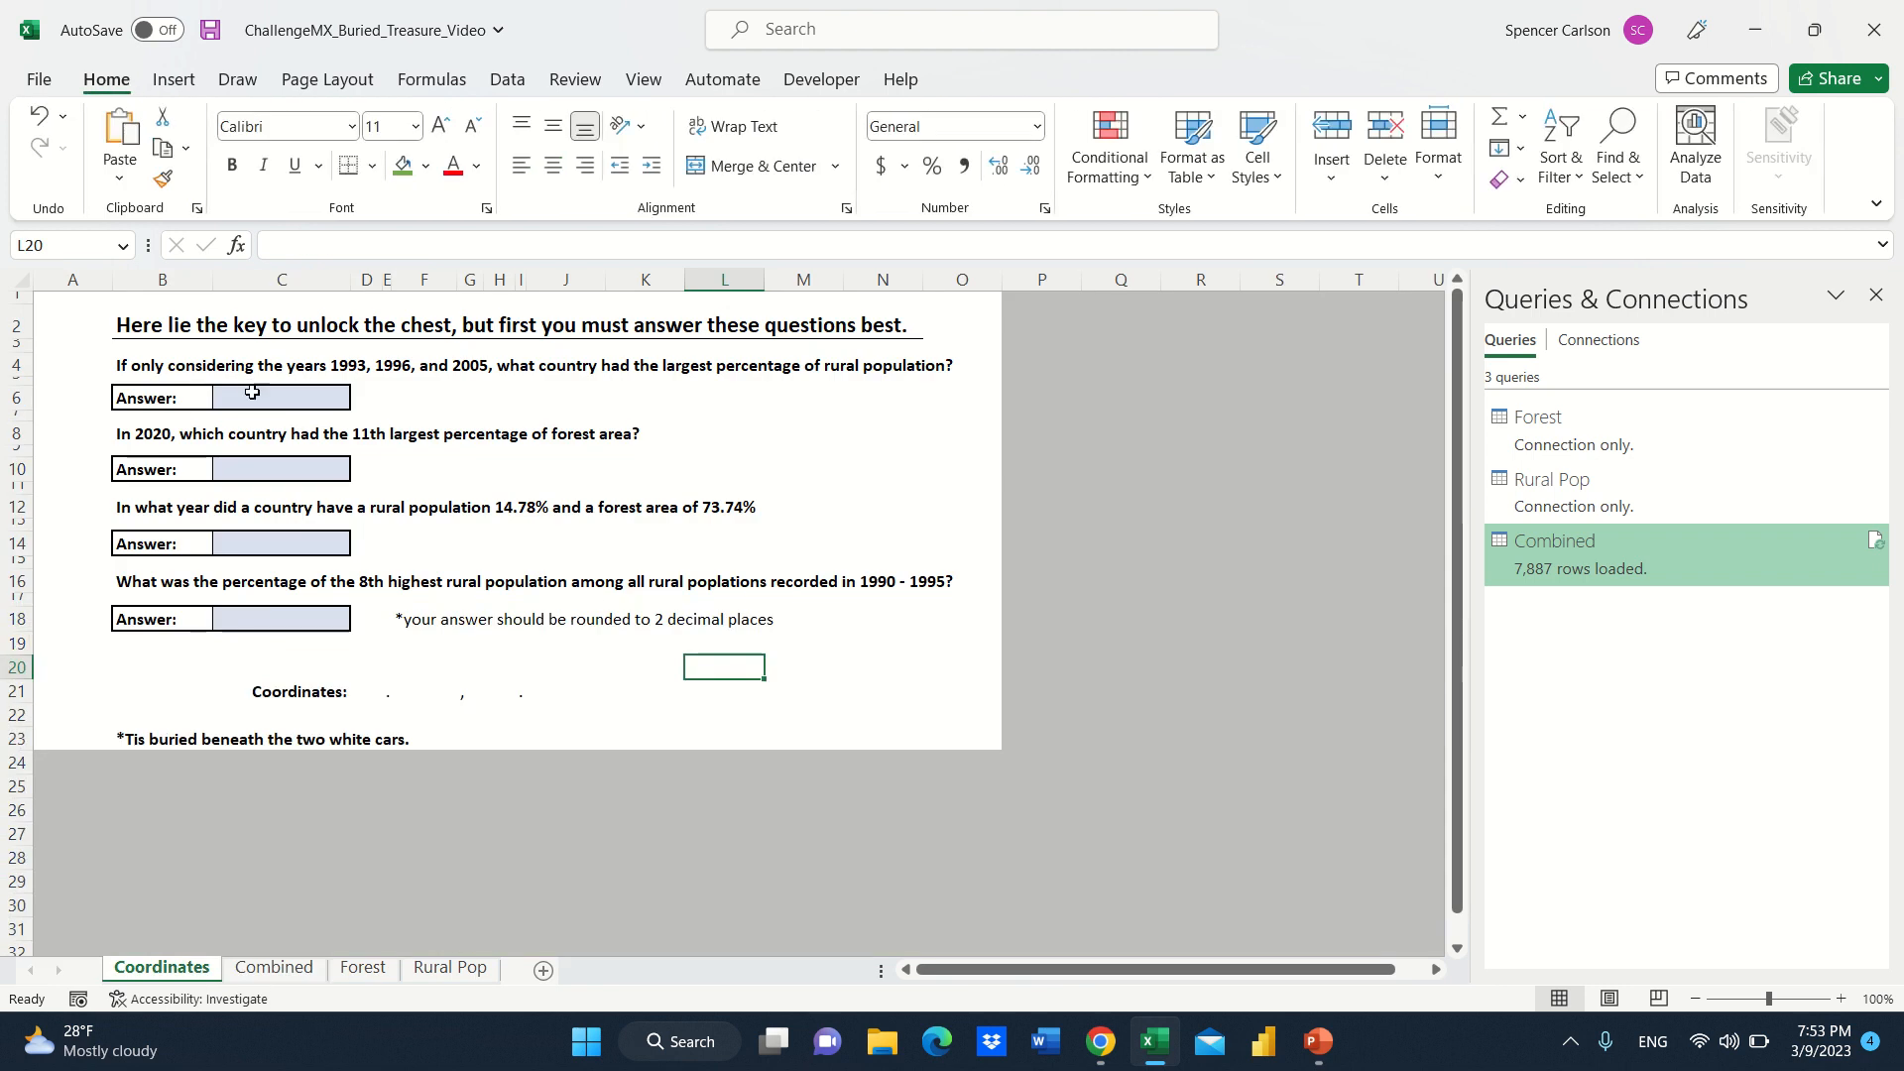
left_click(256, 400)
type("Bur")
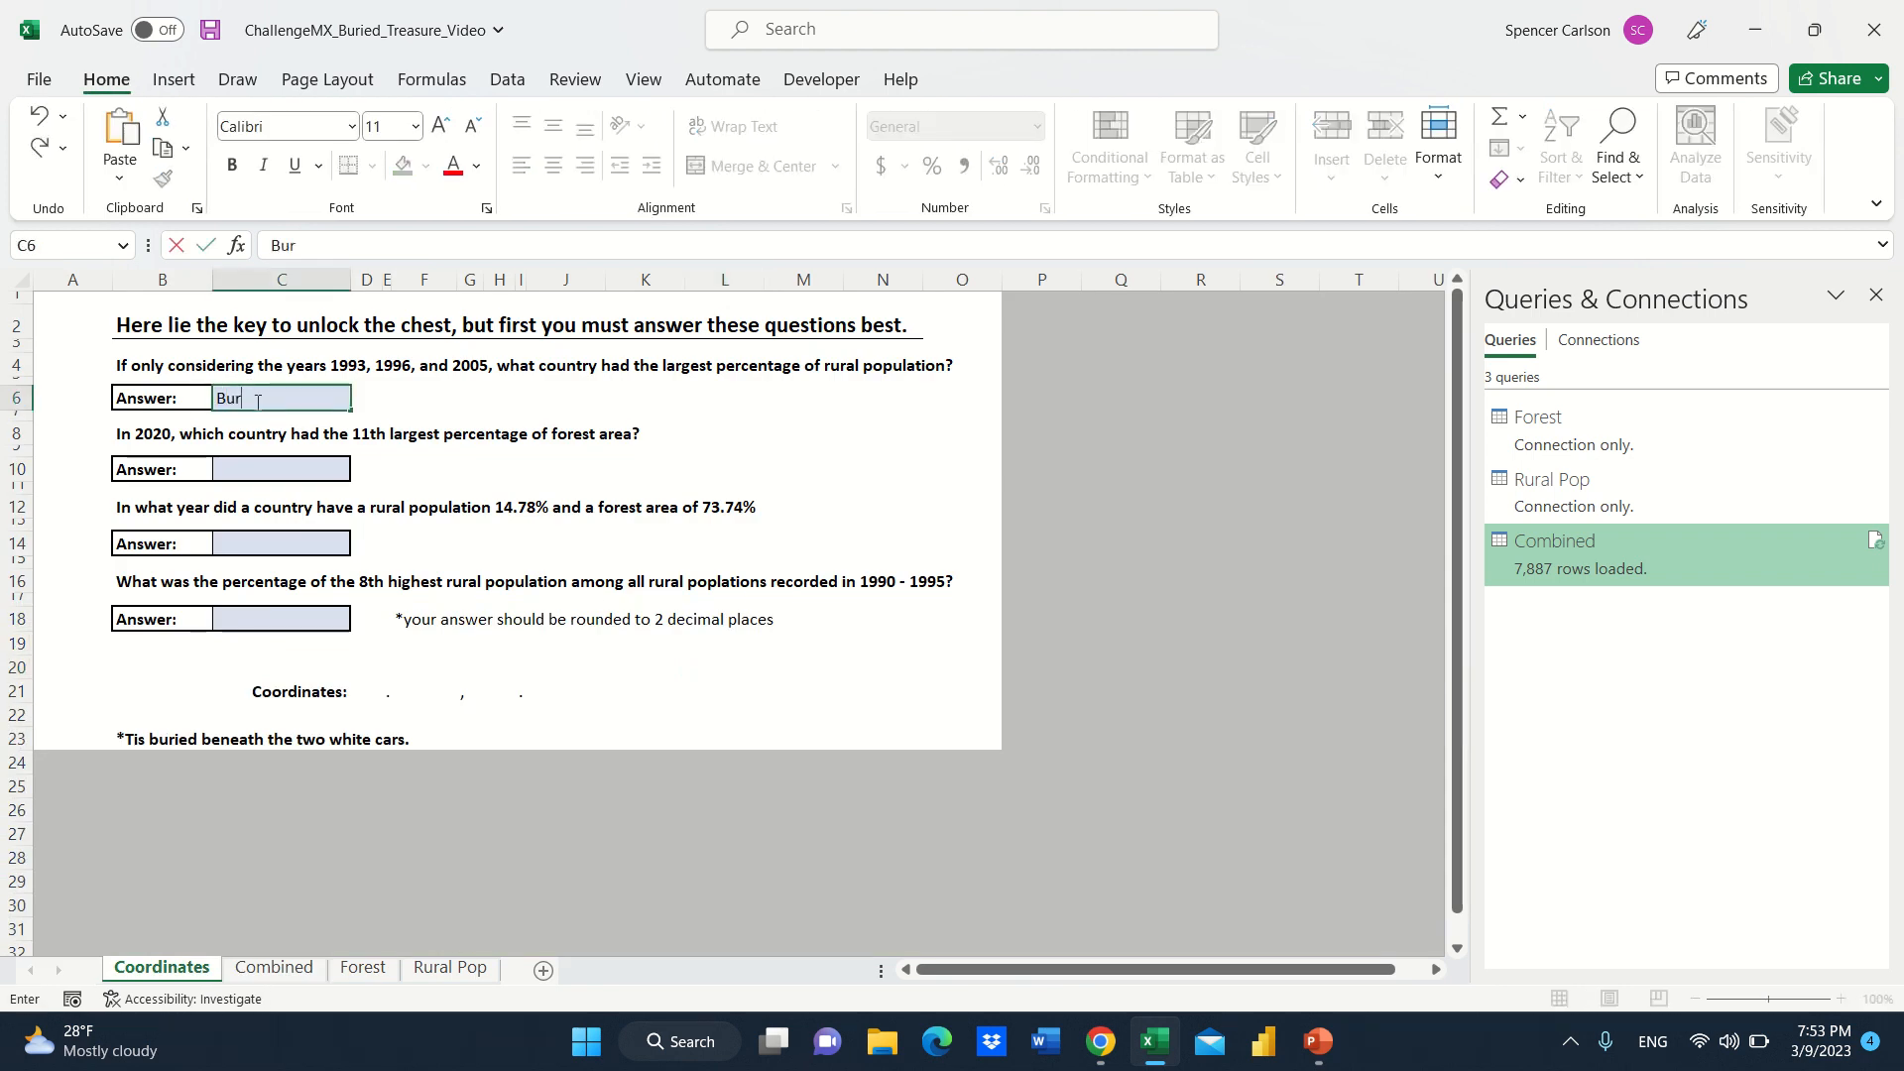
type("undi")
key("Return")
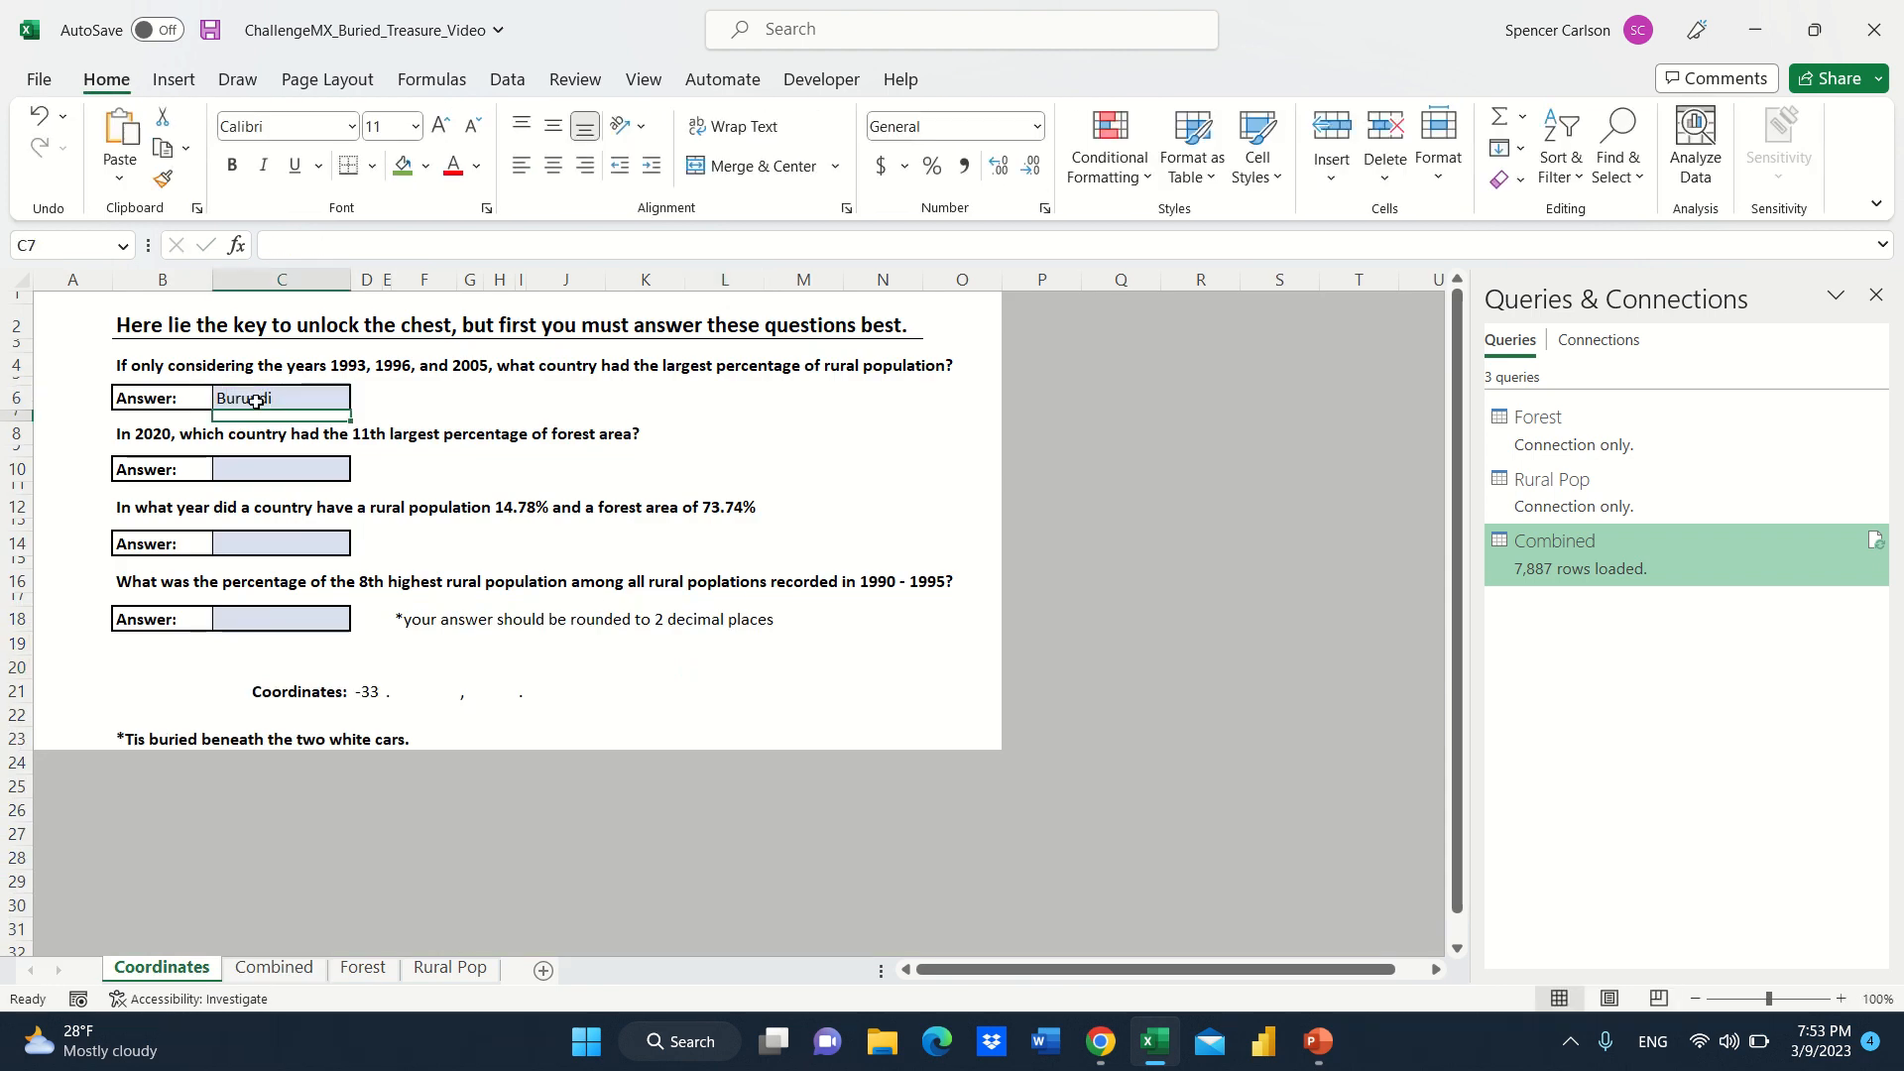
left_click(378, 698)
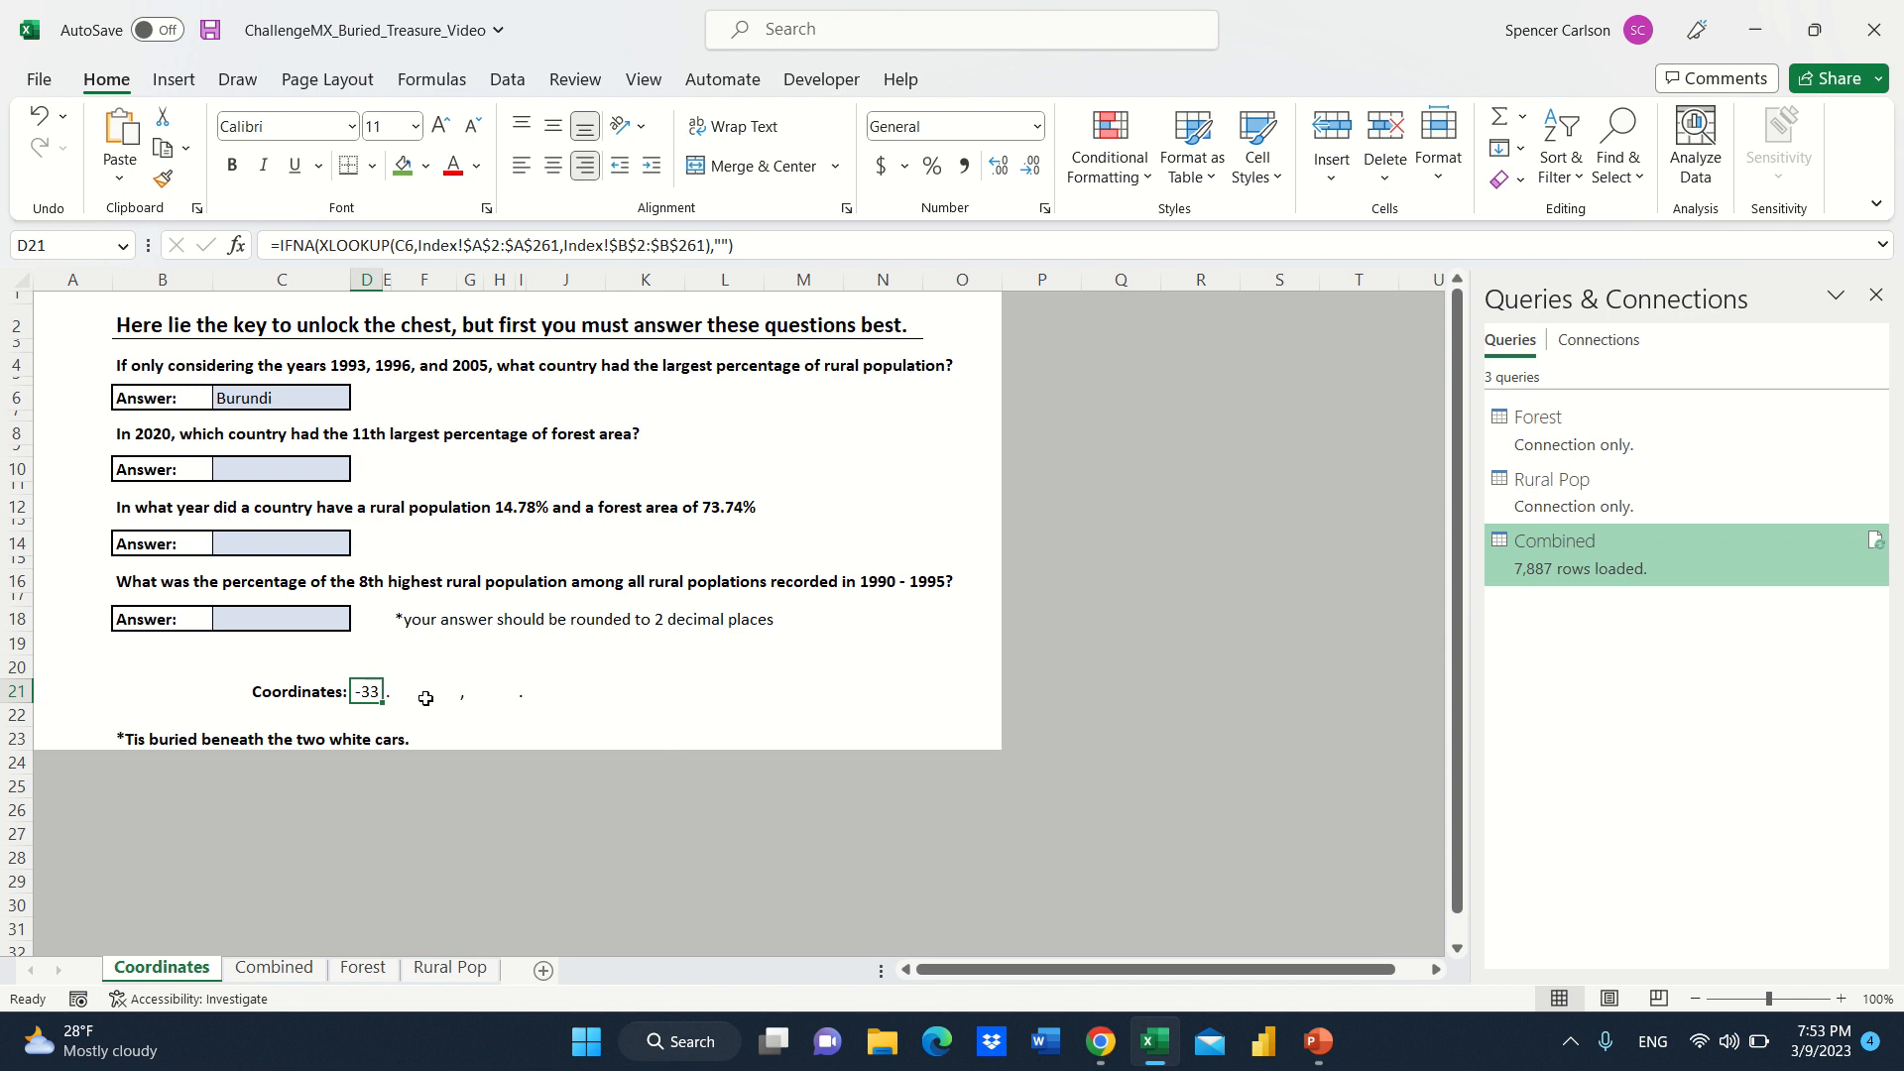
Return to the Combined table and clear its Year filter and sort state.
left_click(319, 468)
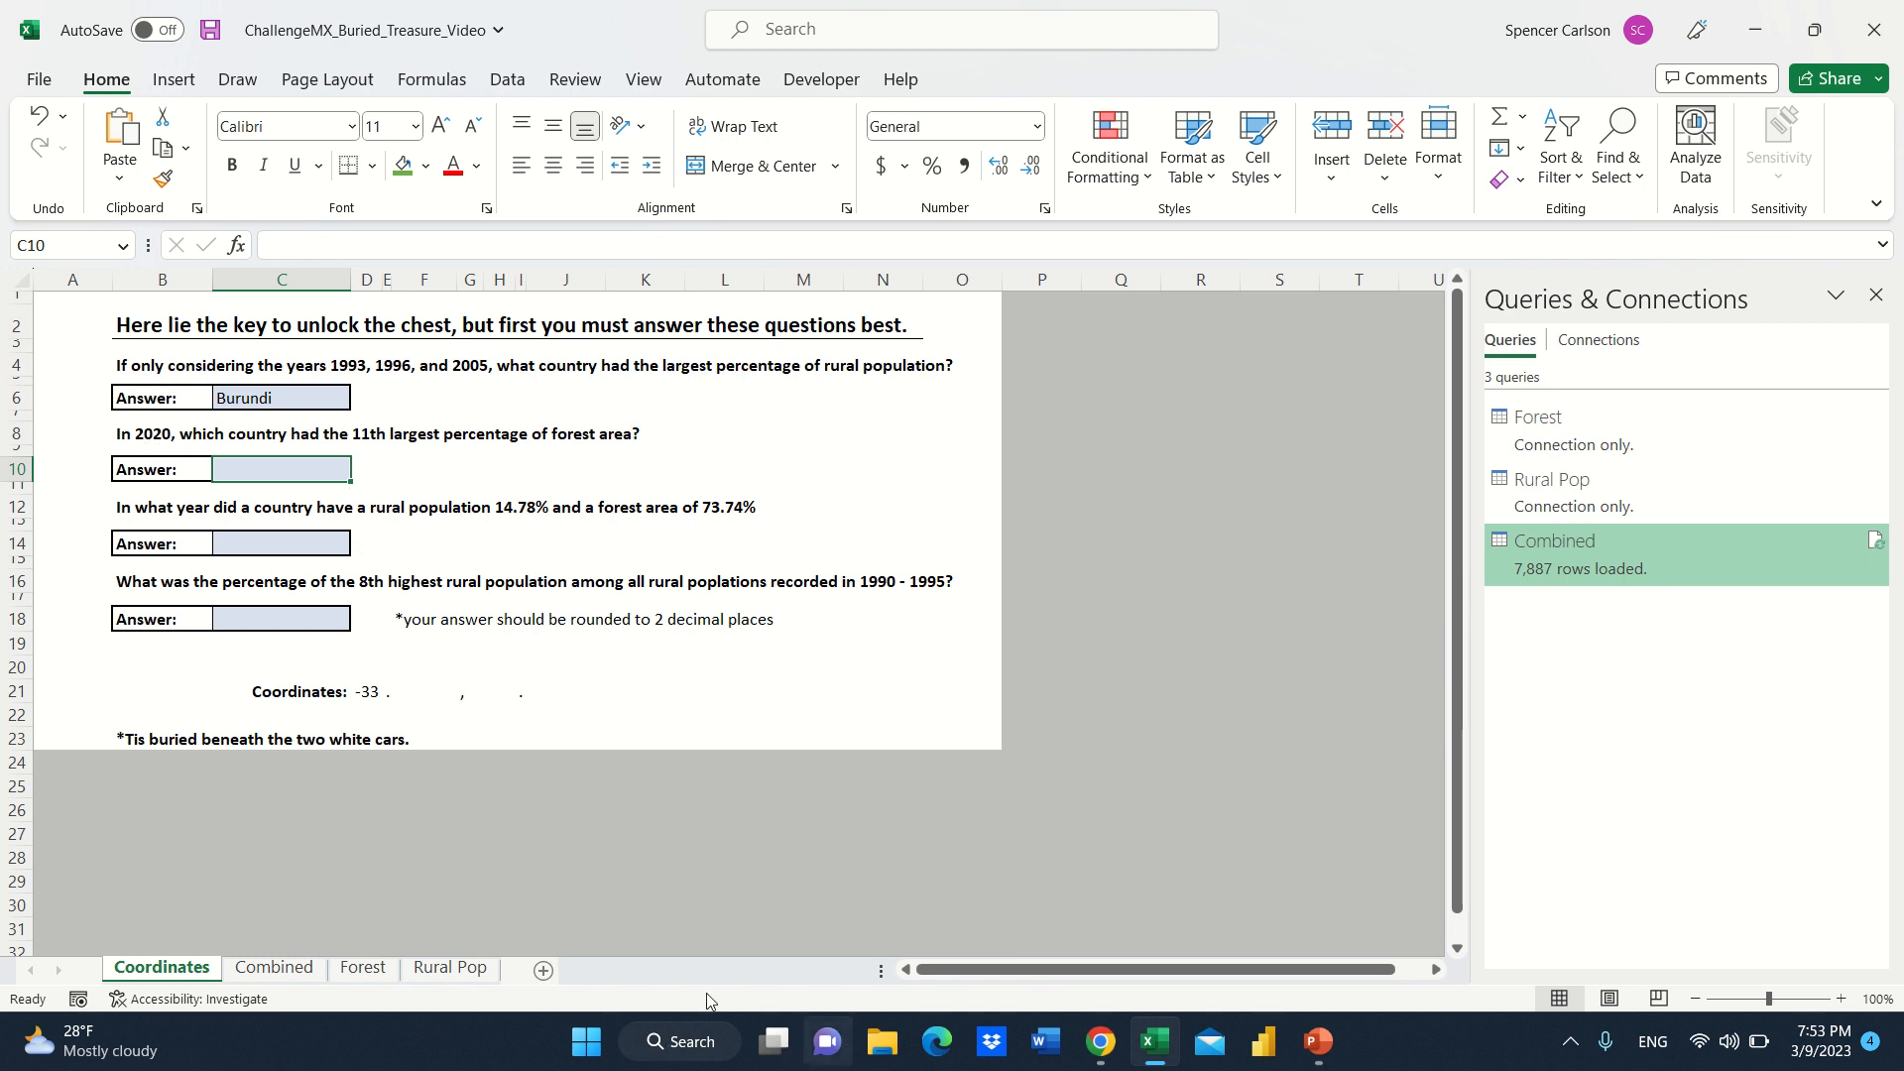
left_click(286, 969)
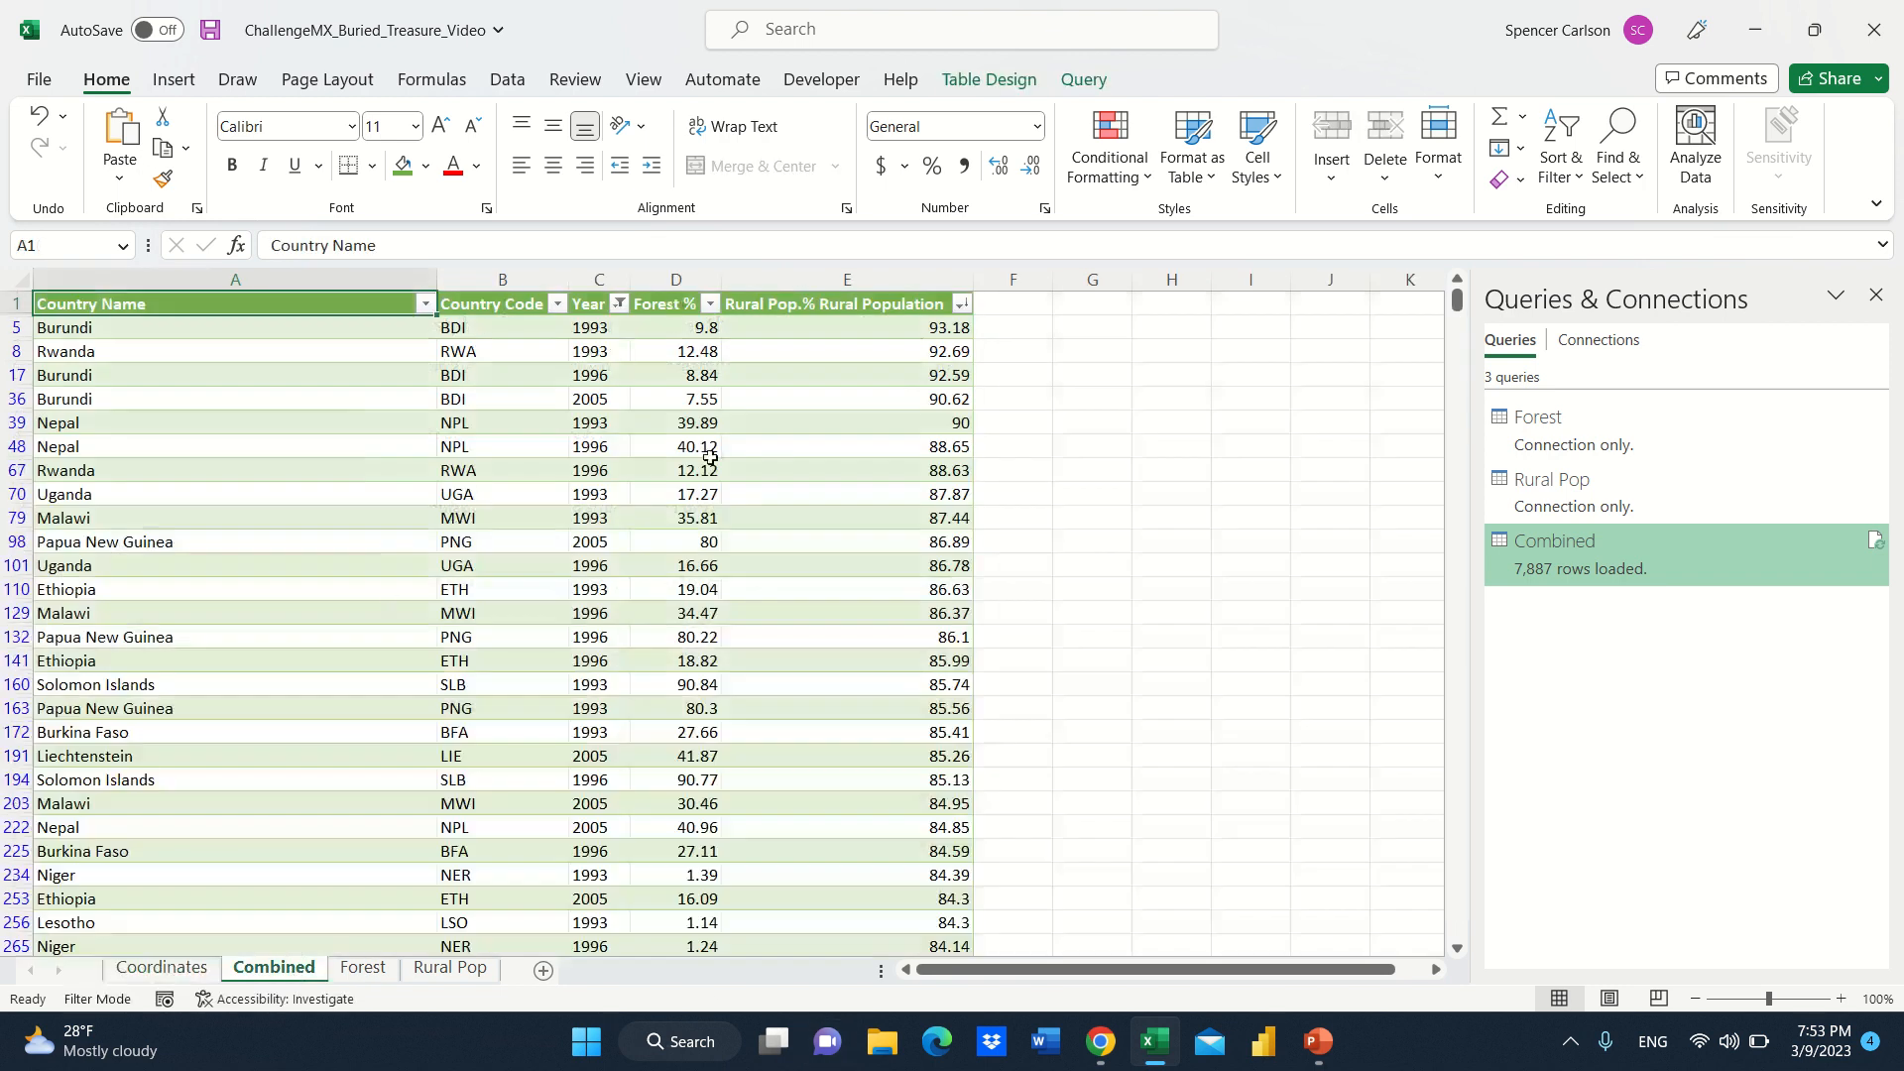
key("alt")
key("h")
key("s")
key("c")
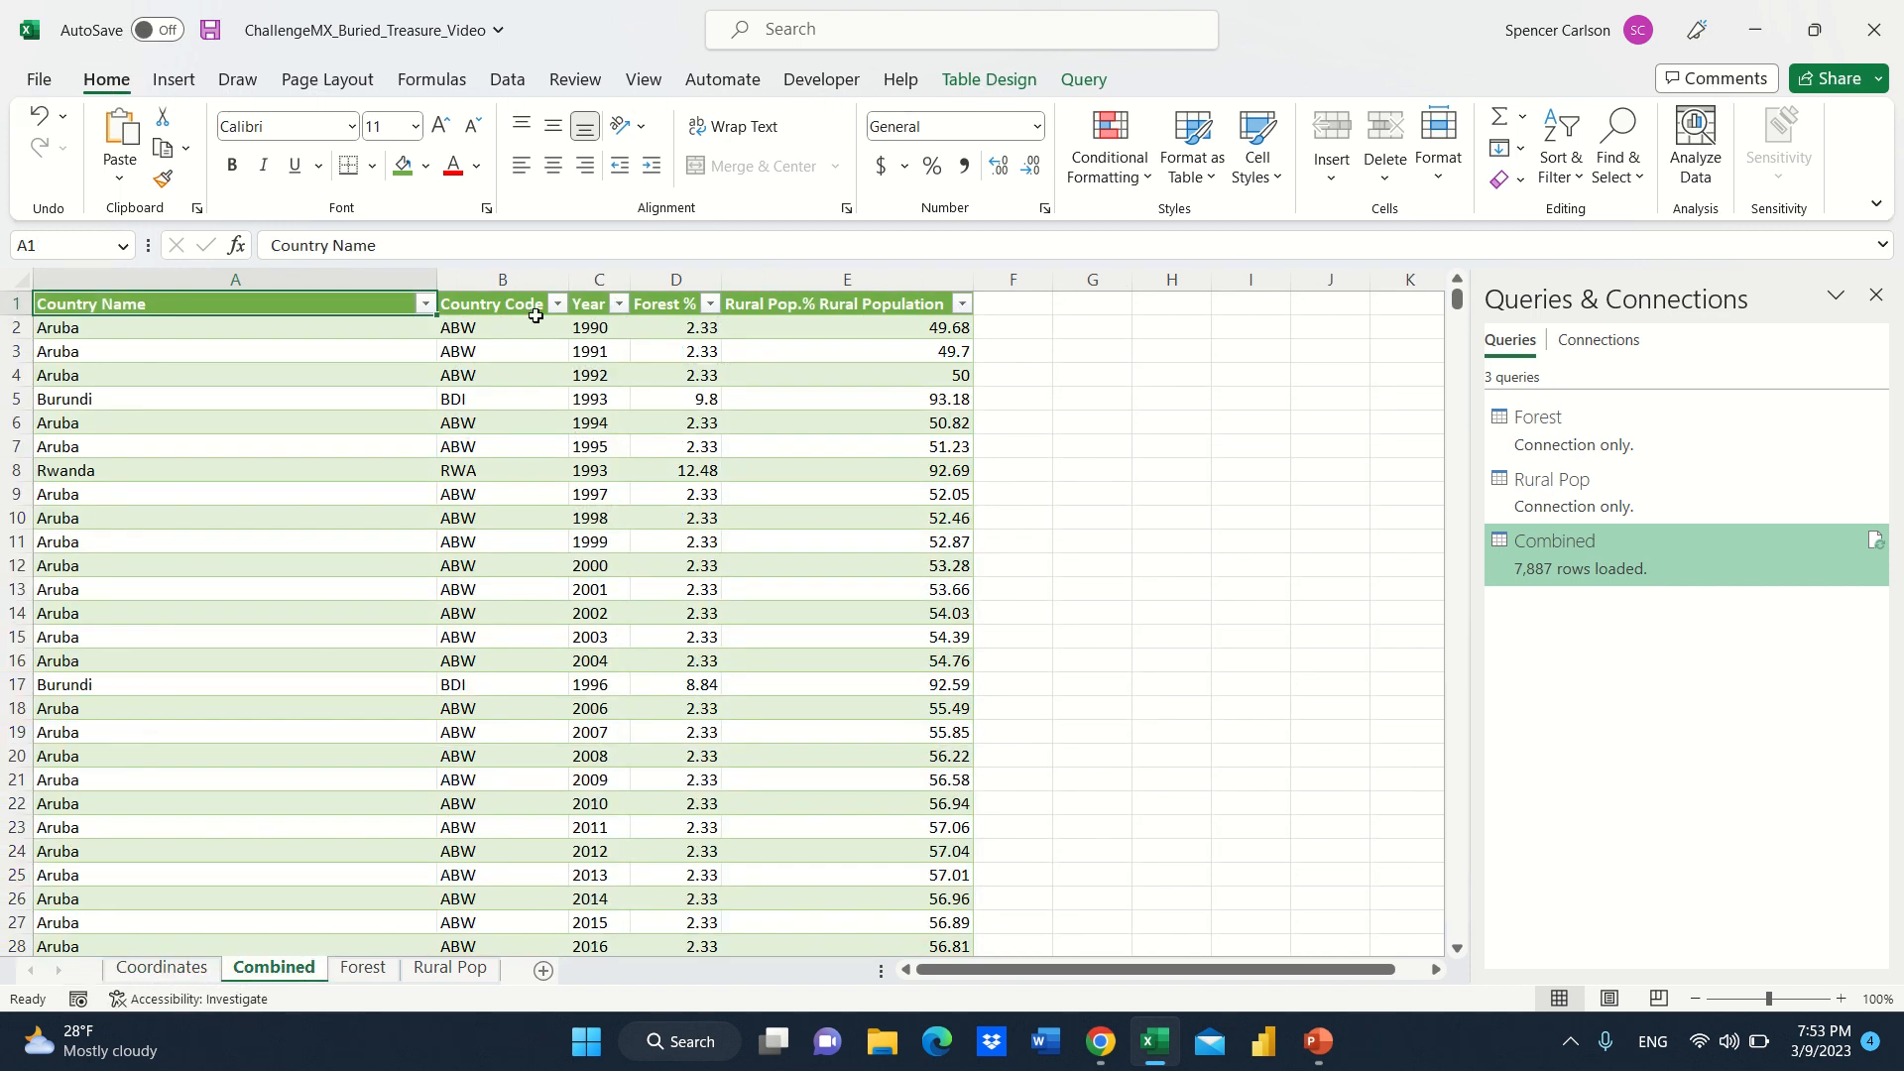
Filter the Combined table's Year column to 2020 and sort Forest % from largest to smallest.
left_click(619, 304)
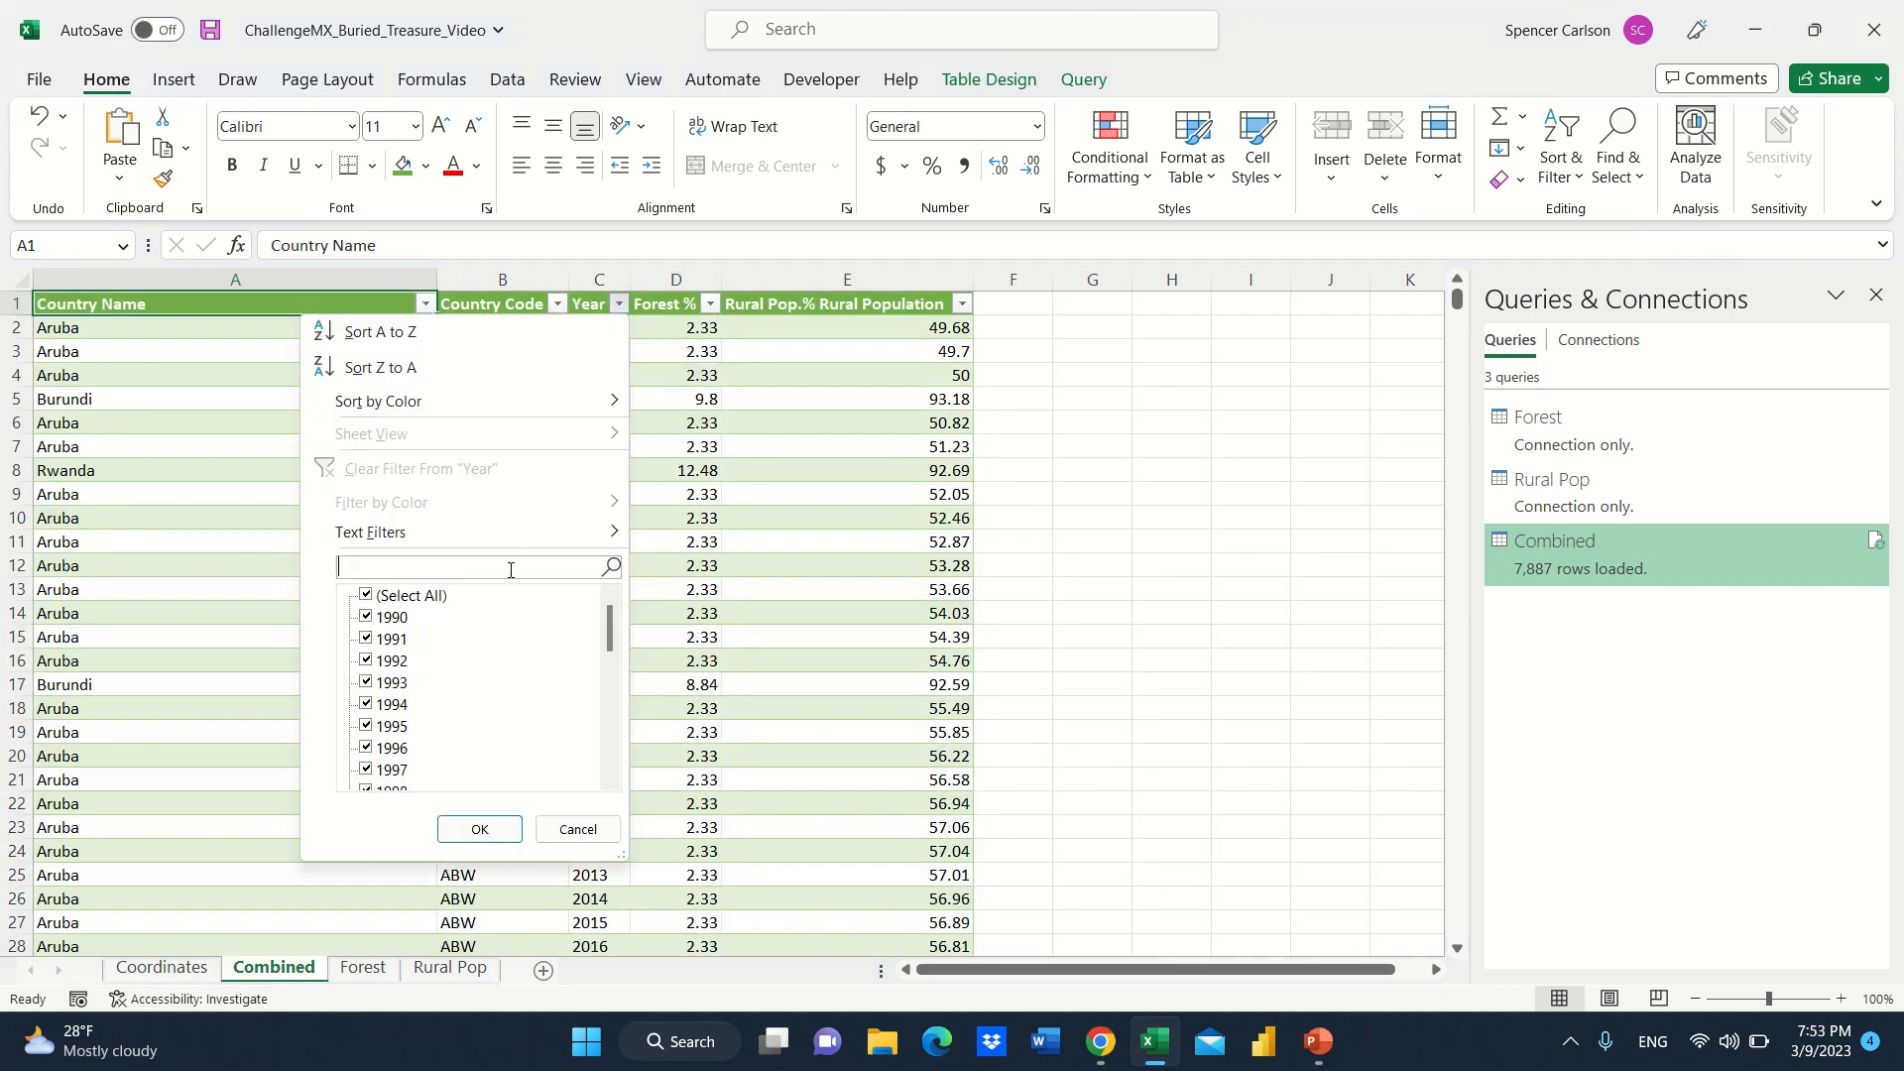
type("202")
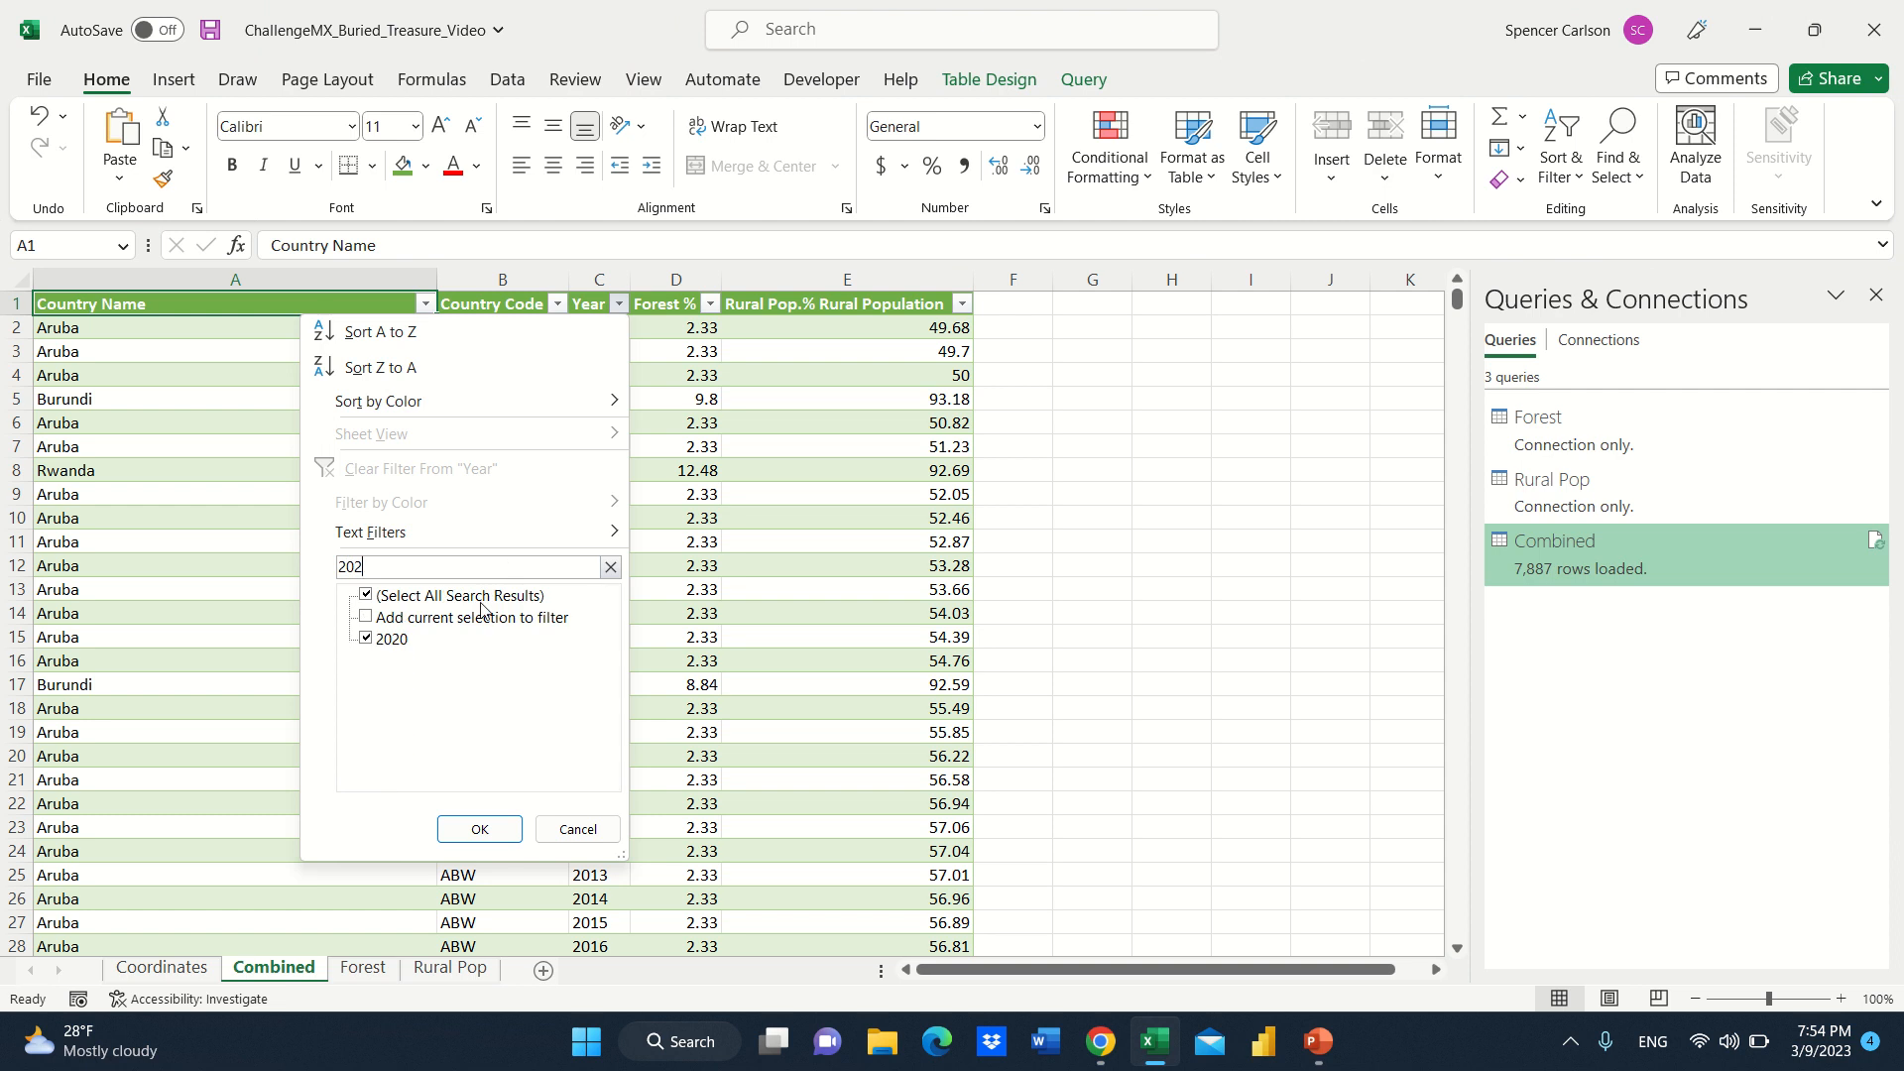
left_click(481, 825)
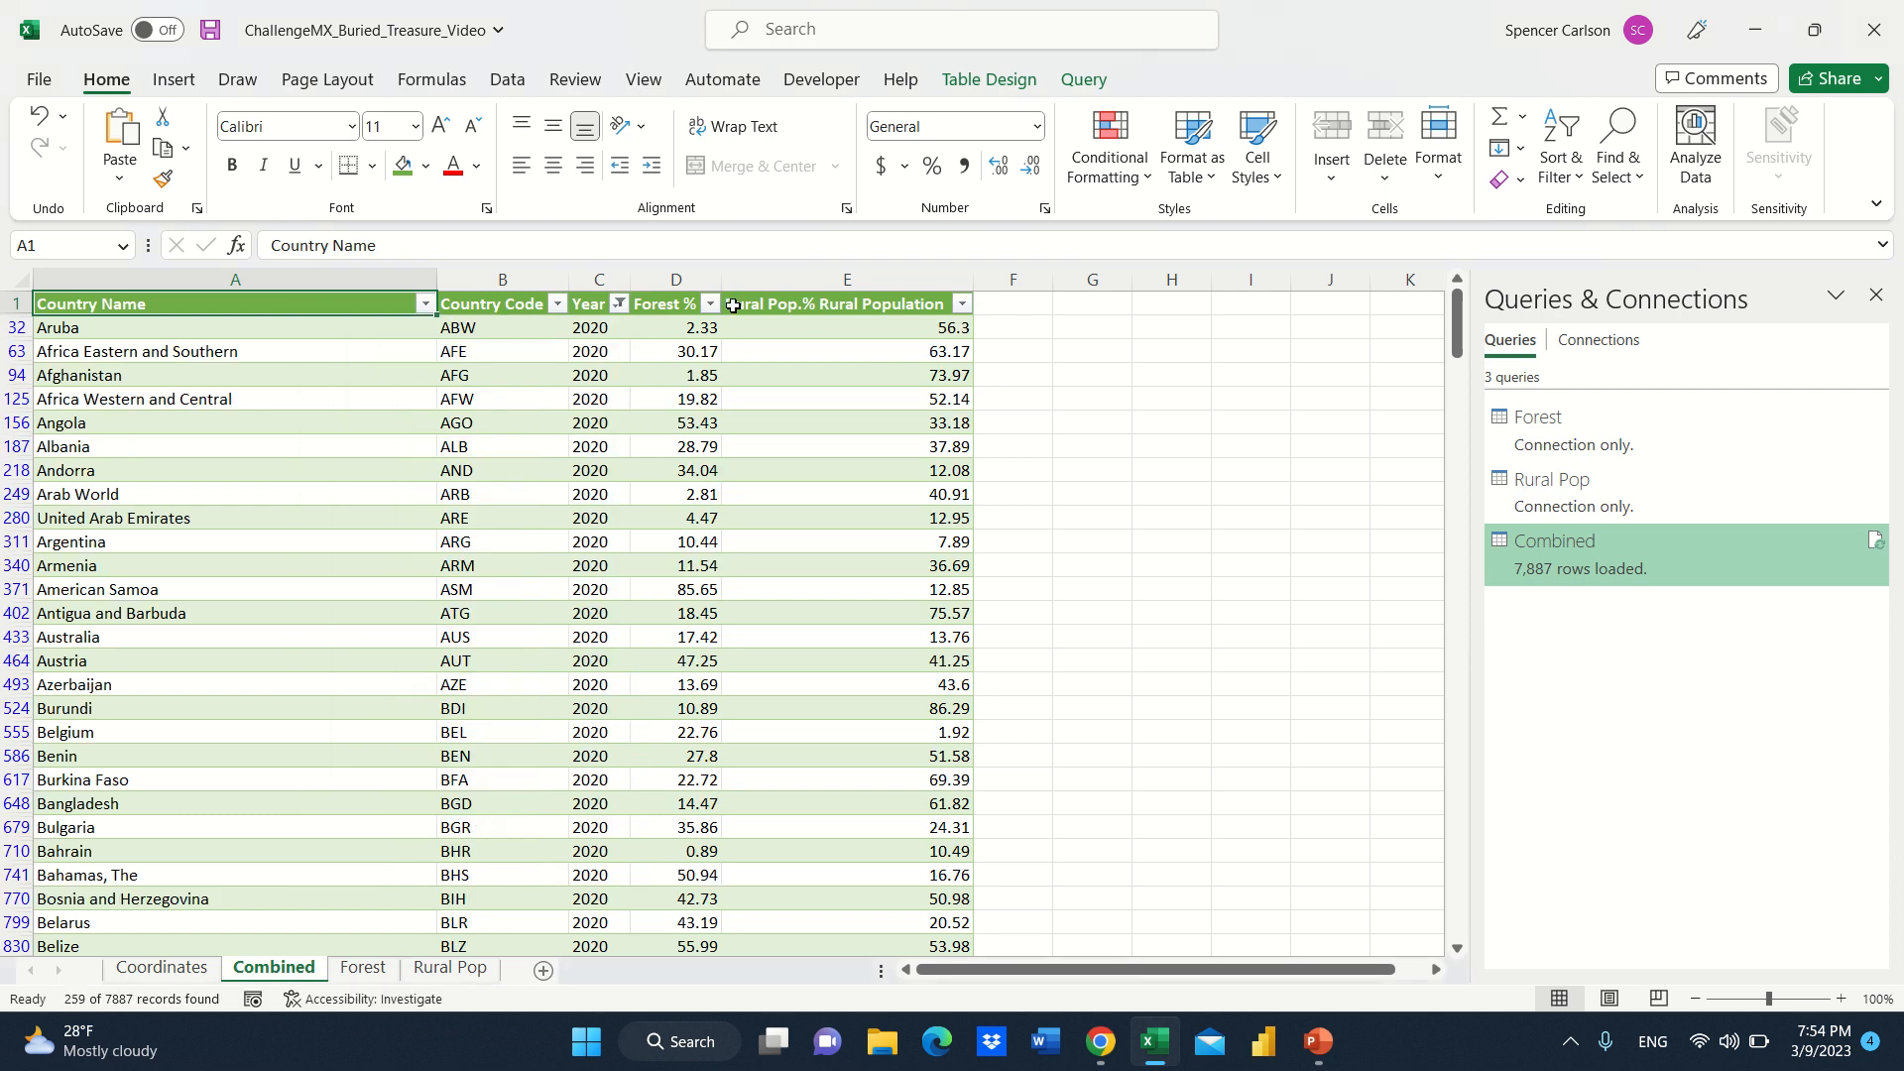
left_click(616, 357)
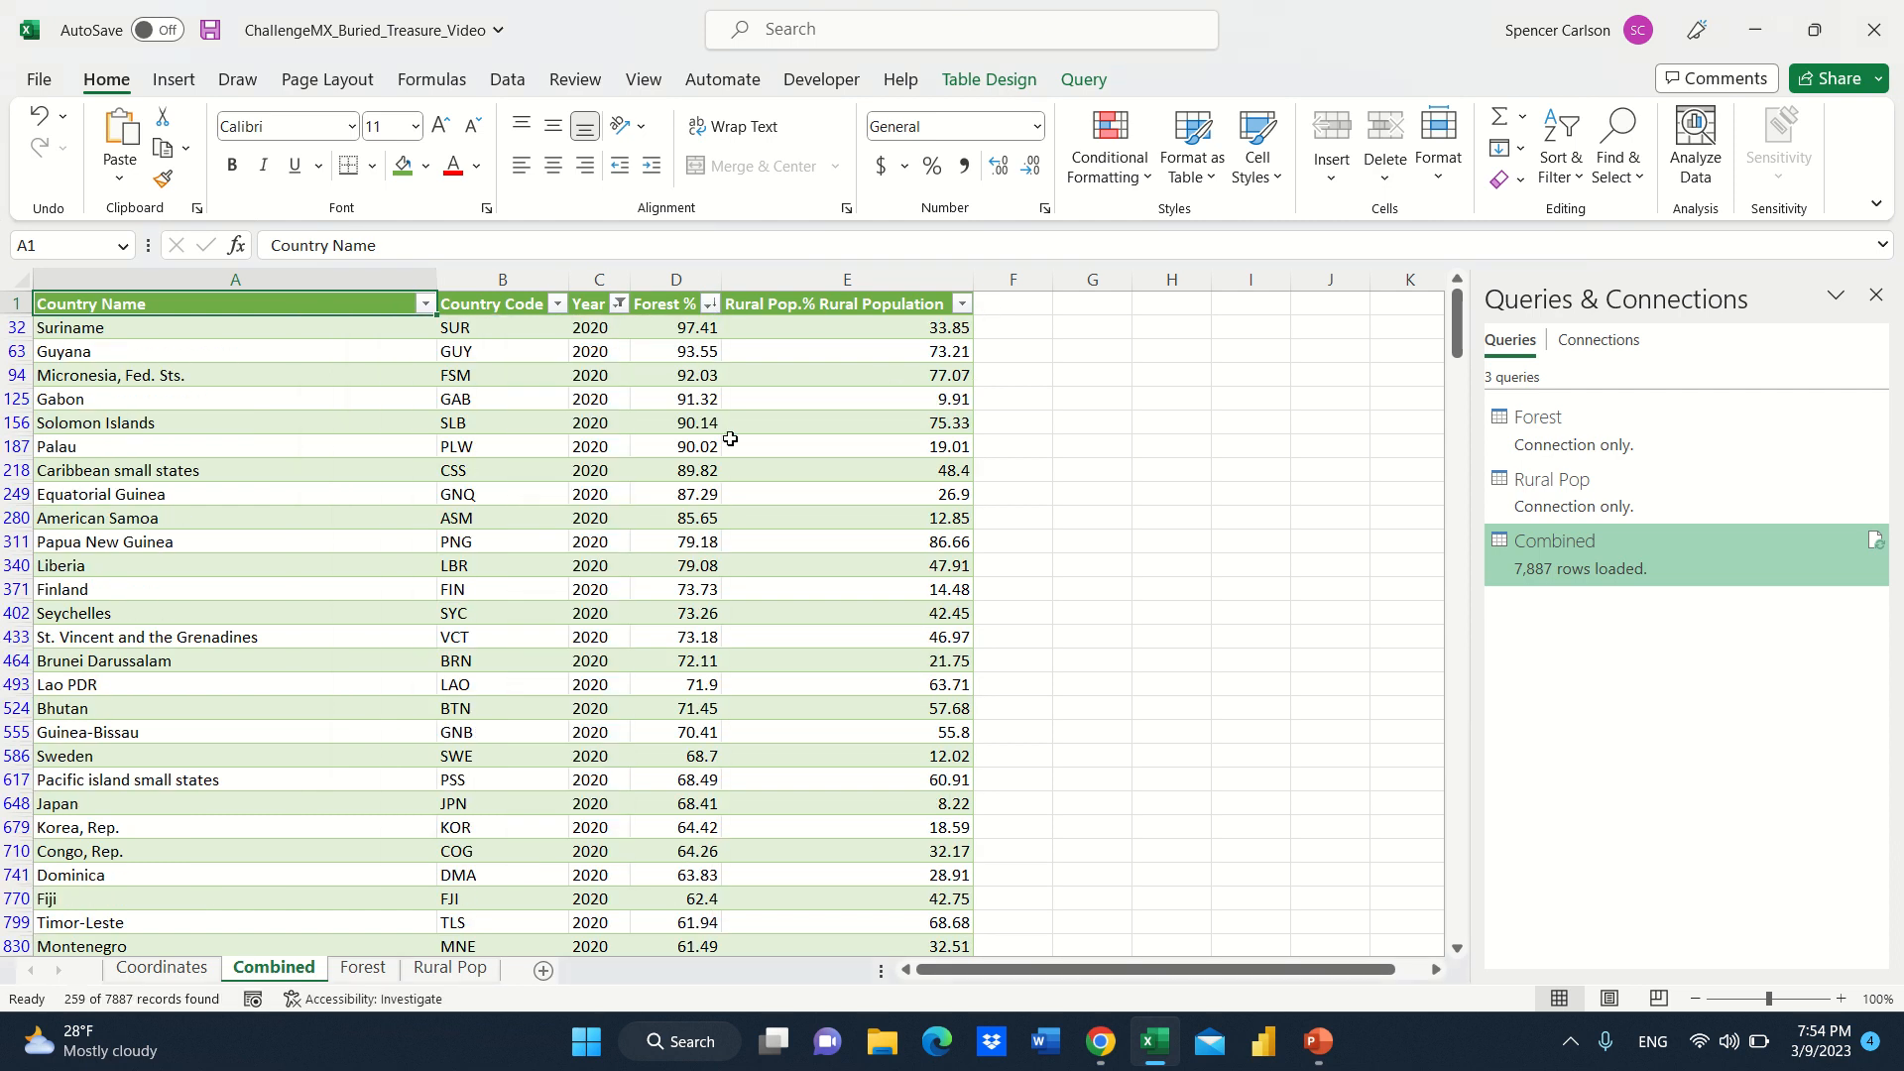
scroll(584, 413, "up", 1)
Enter Suriname as the answer to the 2020 forest area question on the Coordinates sheet.
left_click(162, 967)
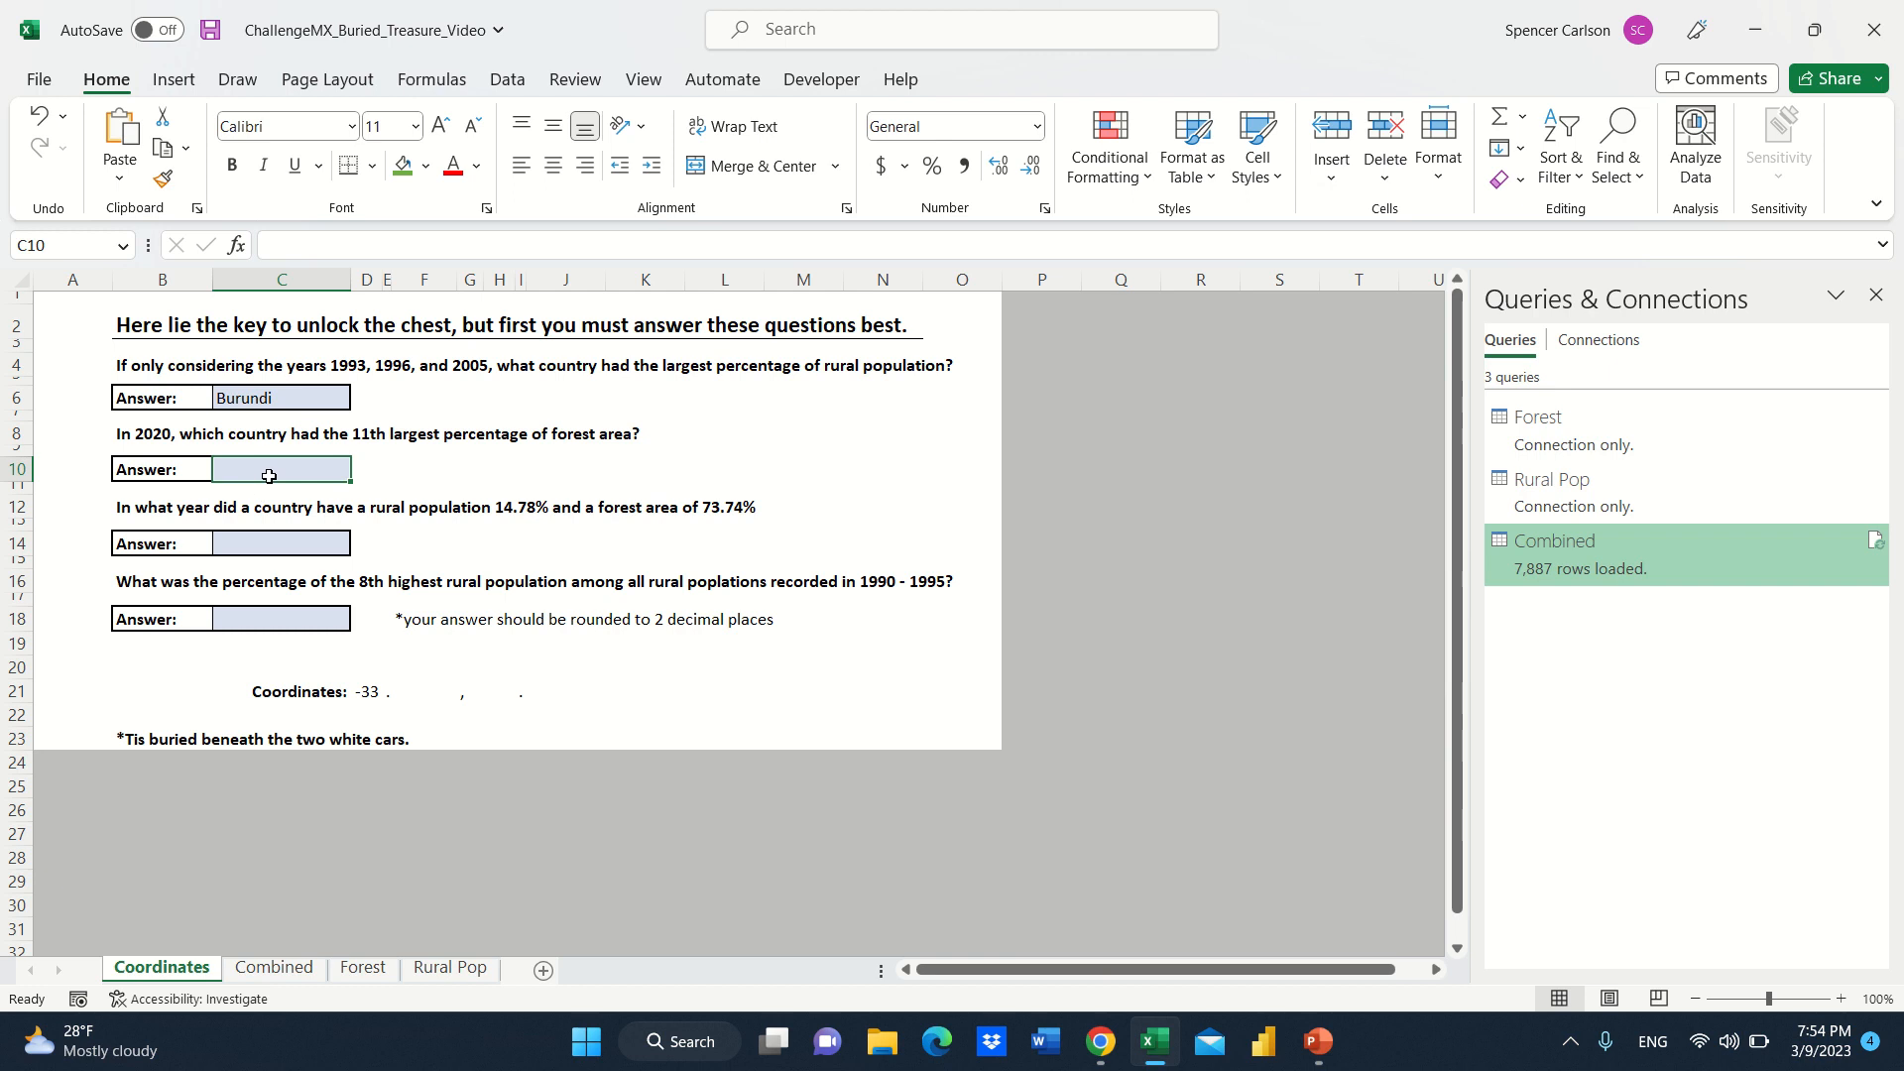
type("Surin")
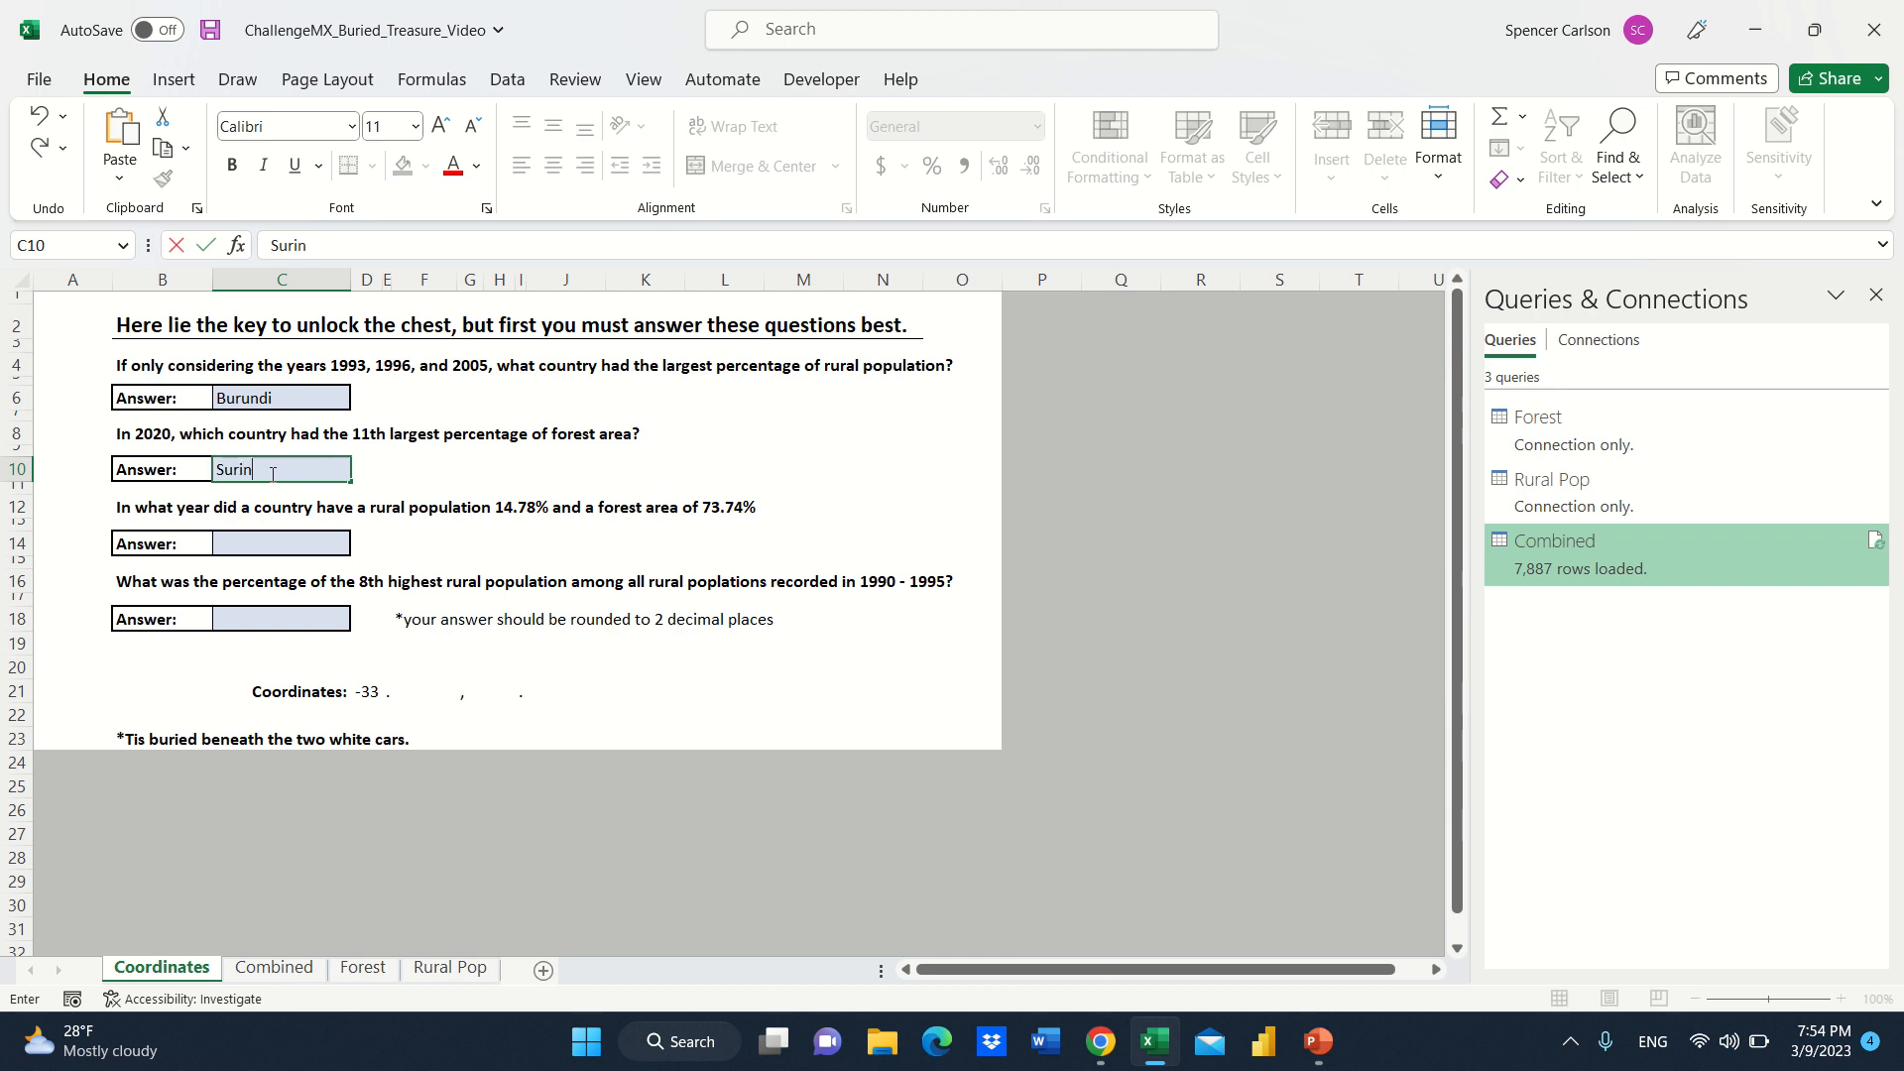
type("ame")
key("Return")
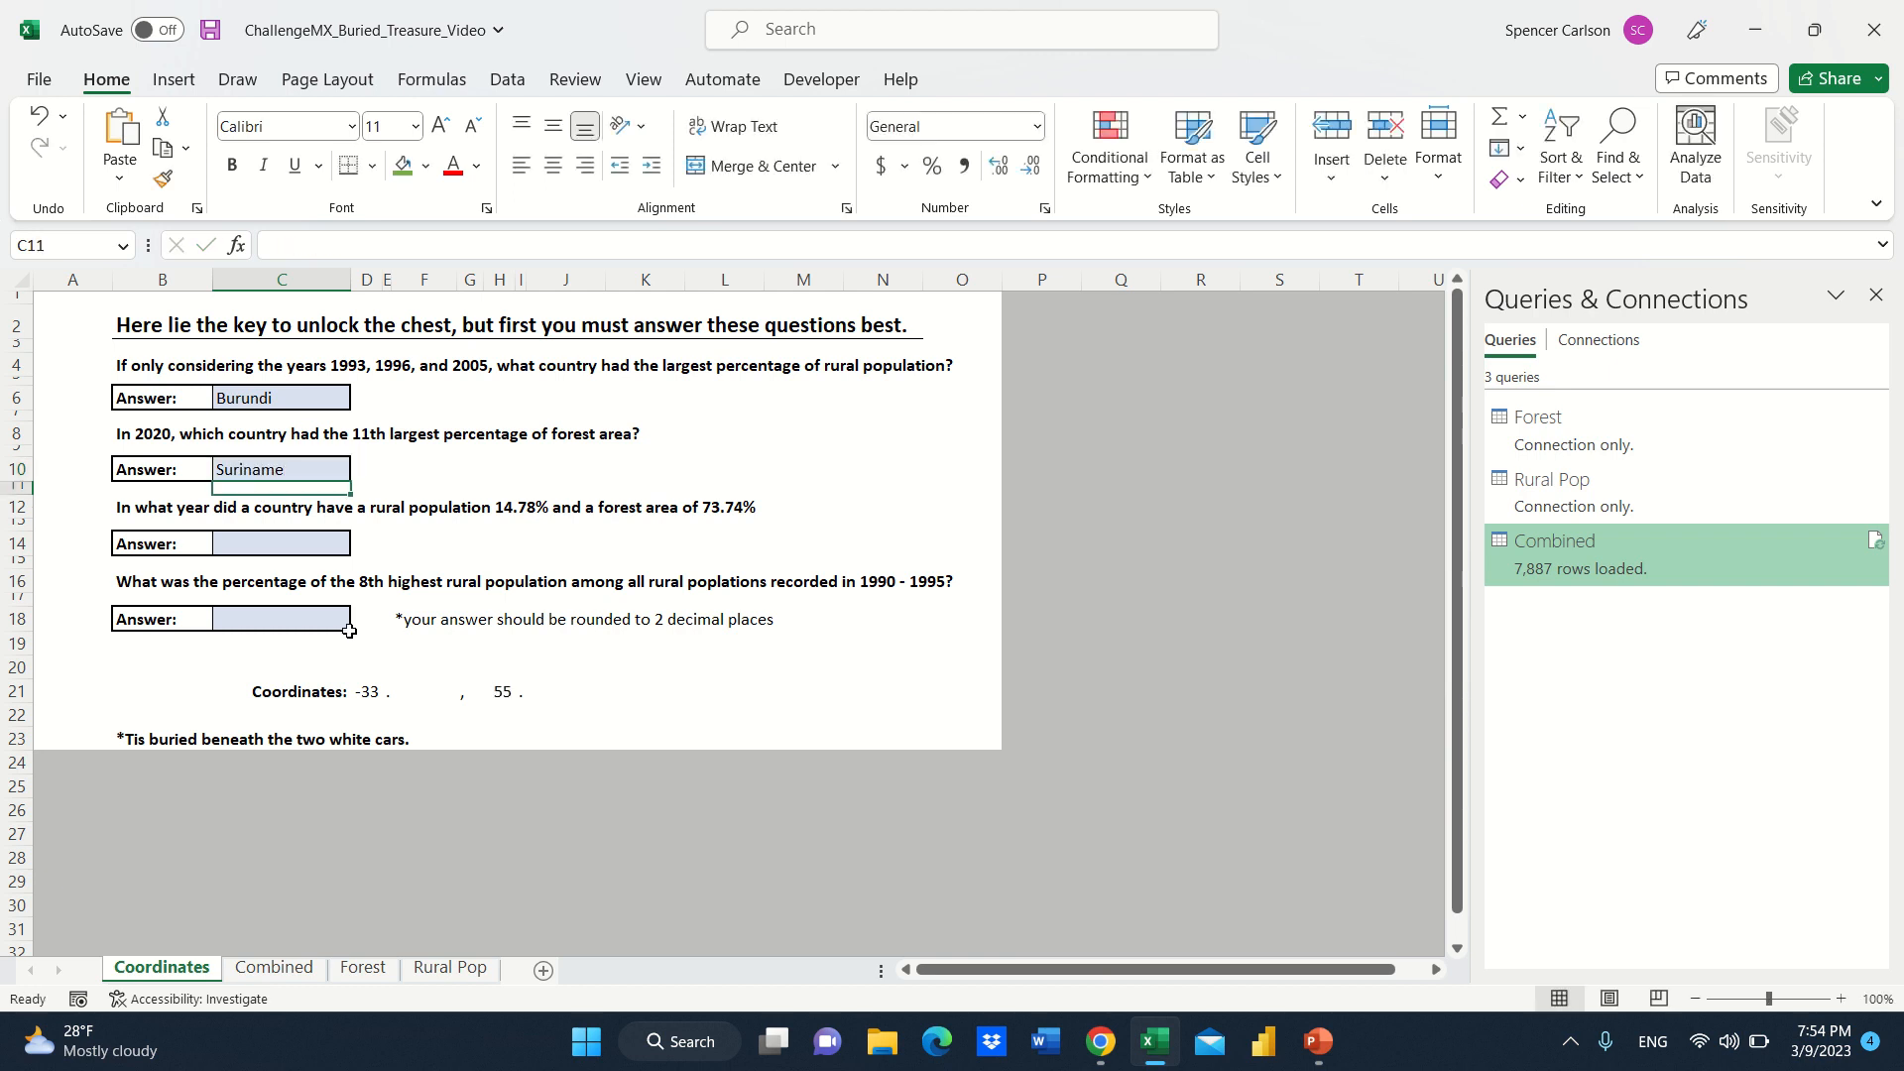
left_click(295, 547)
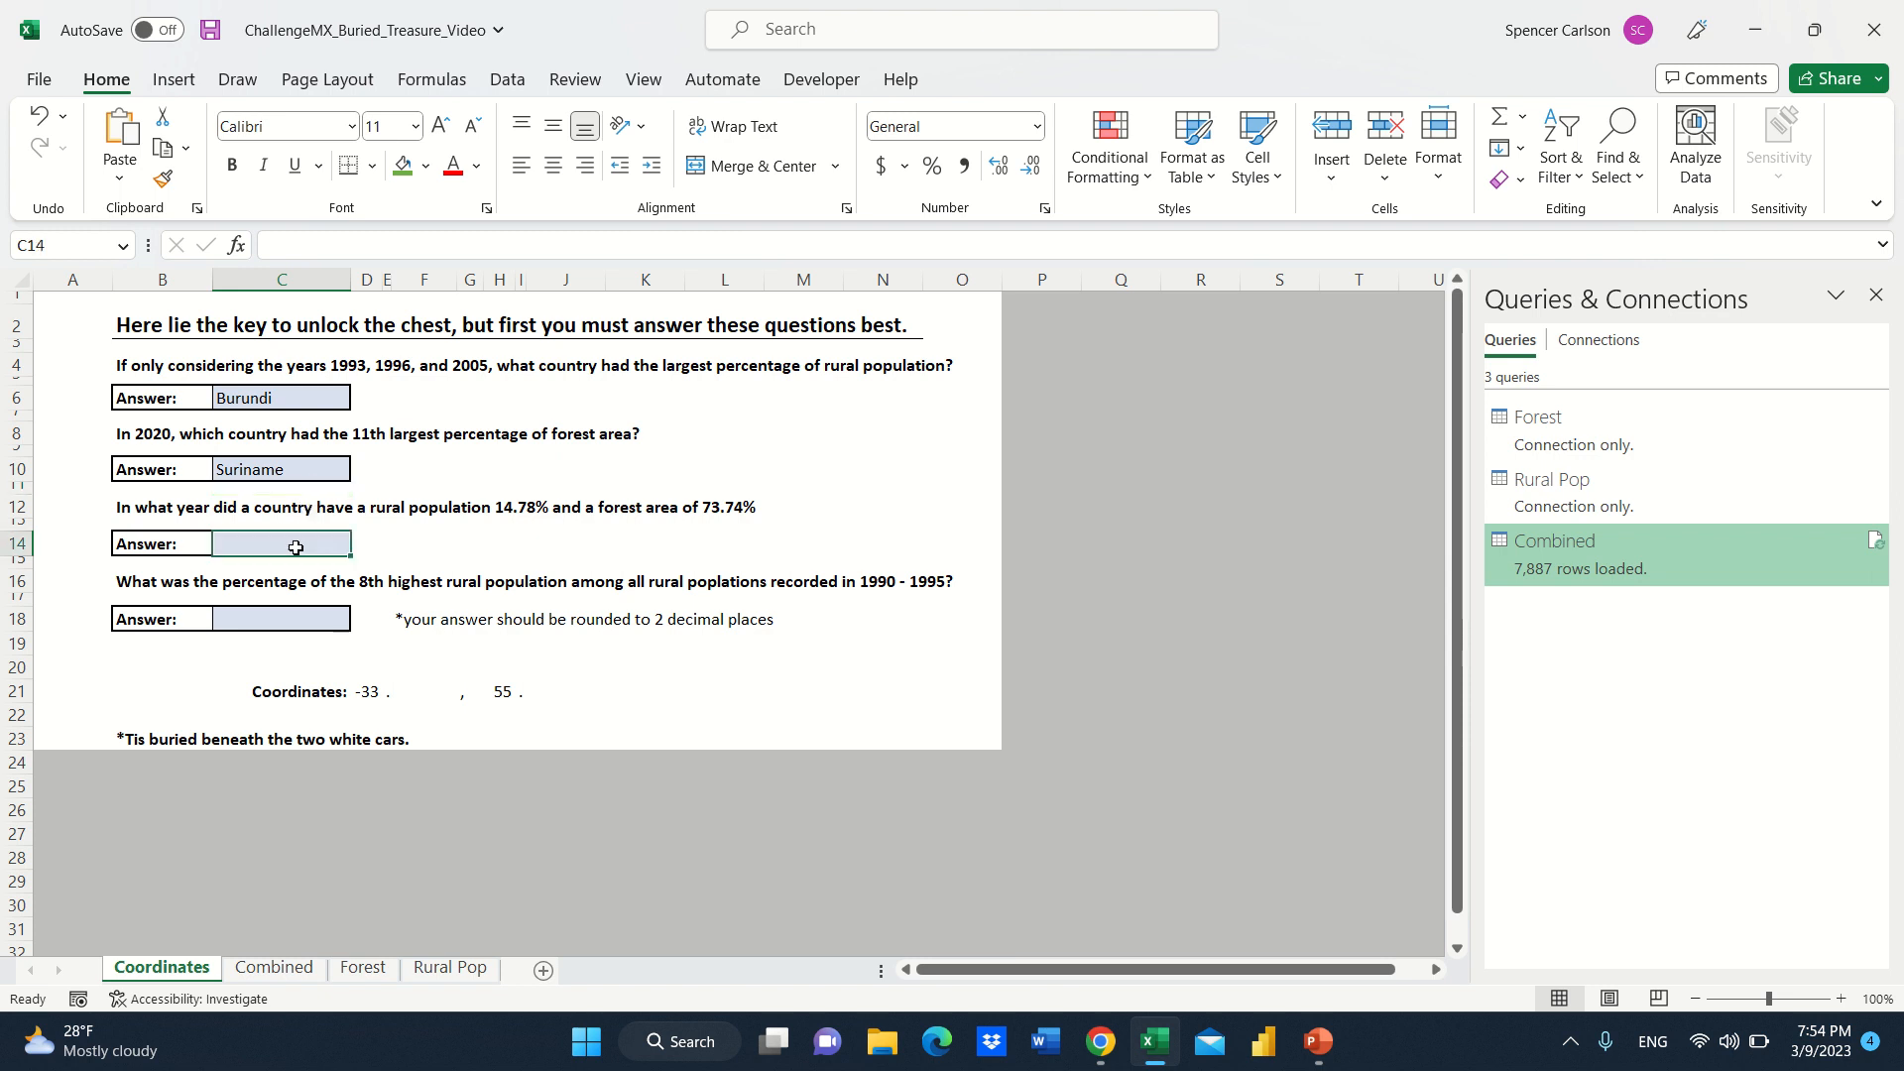
left_click_drag(294, 486, 310, 468)
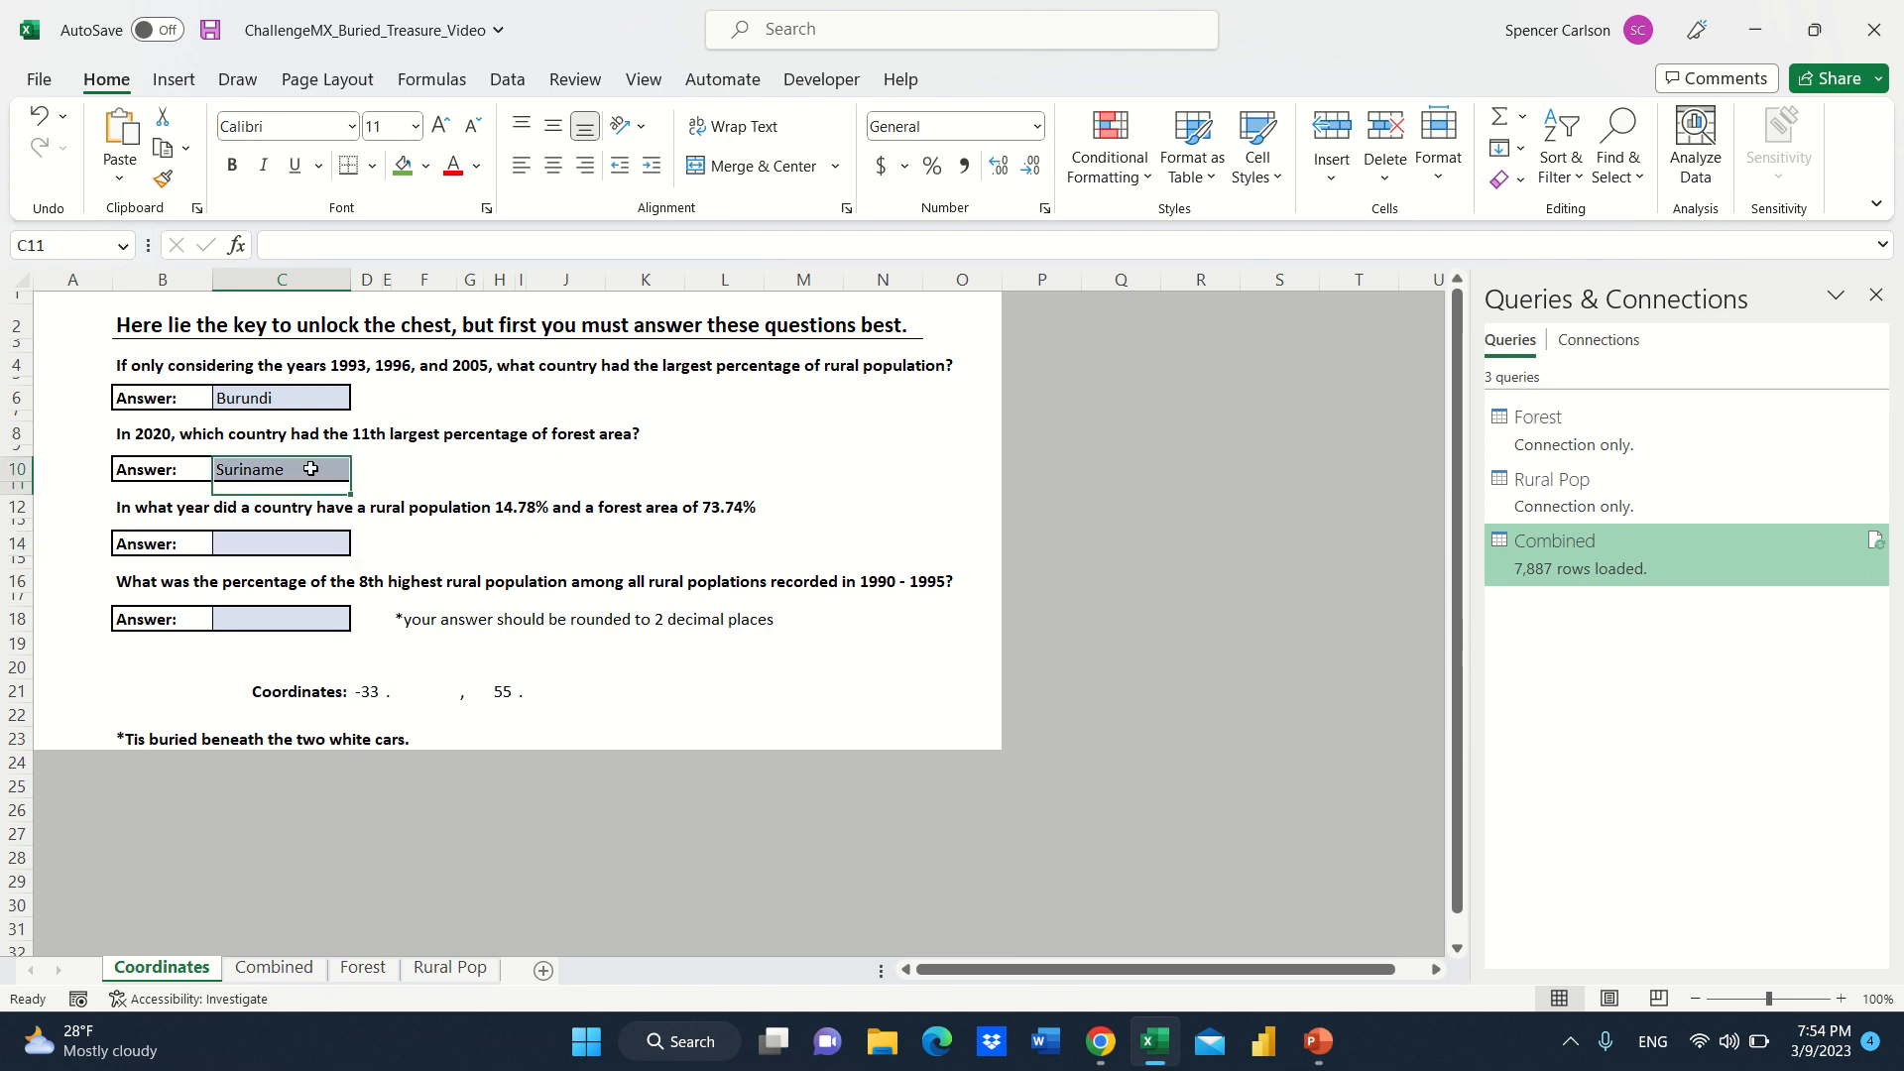
left_click(310, 468)
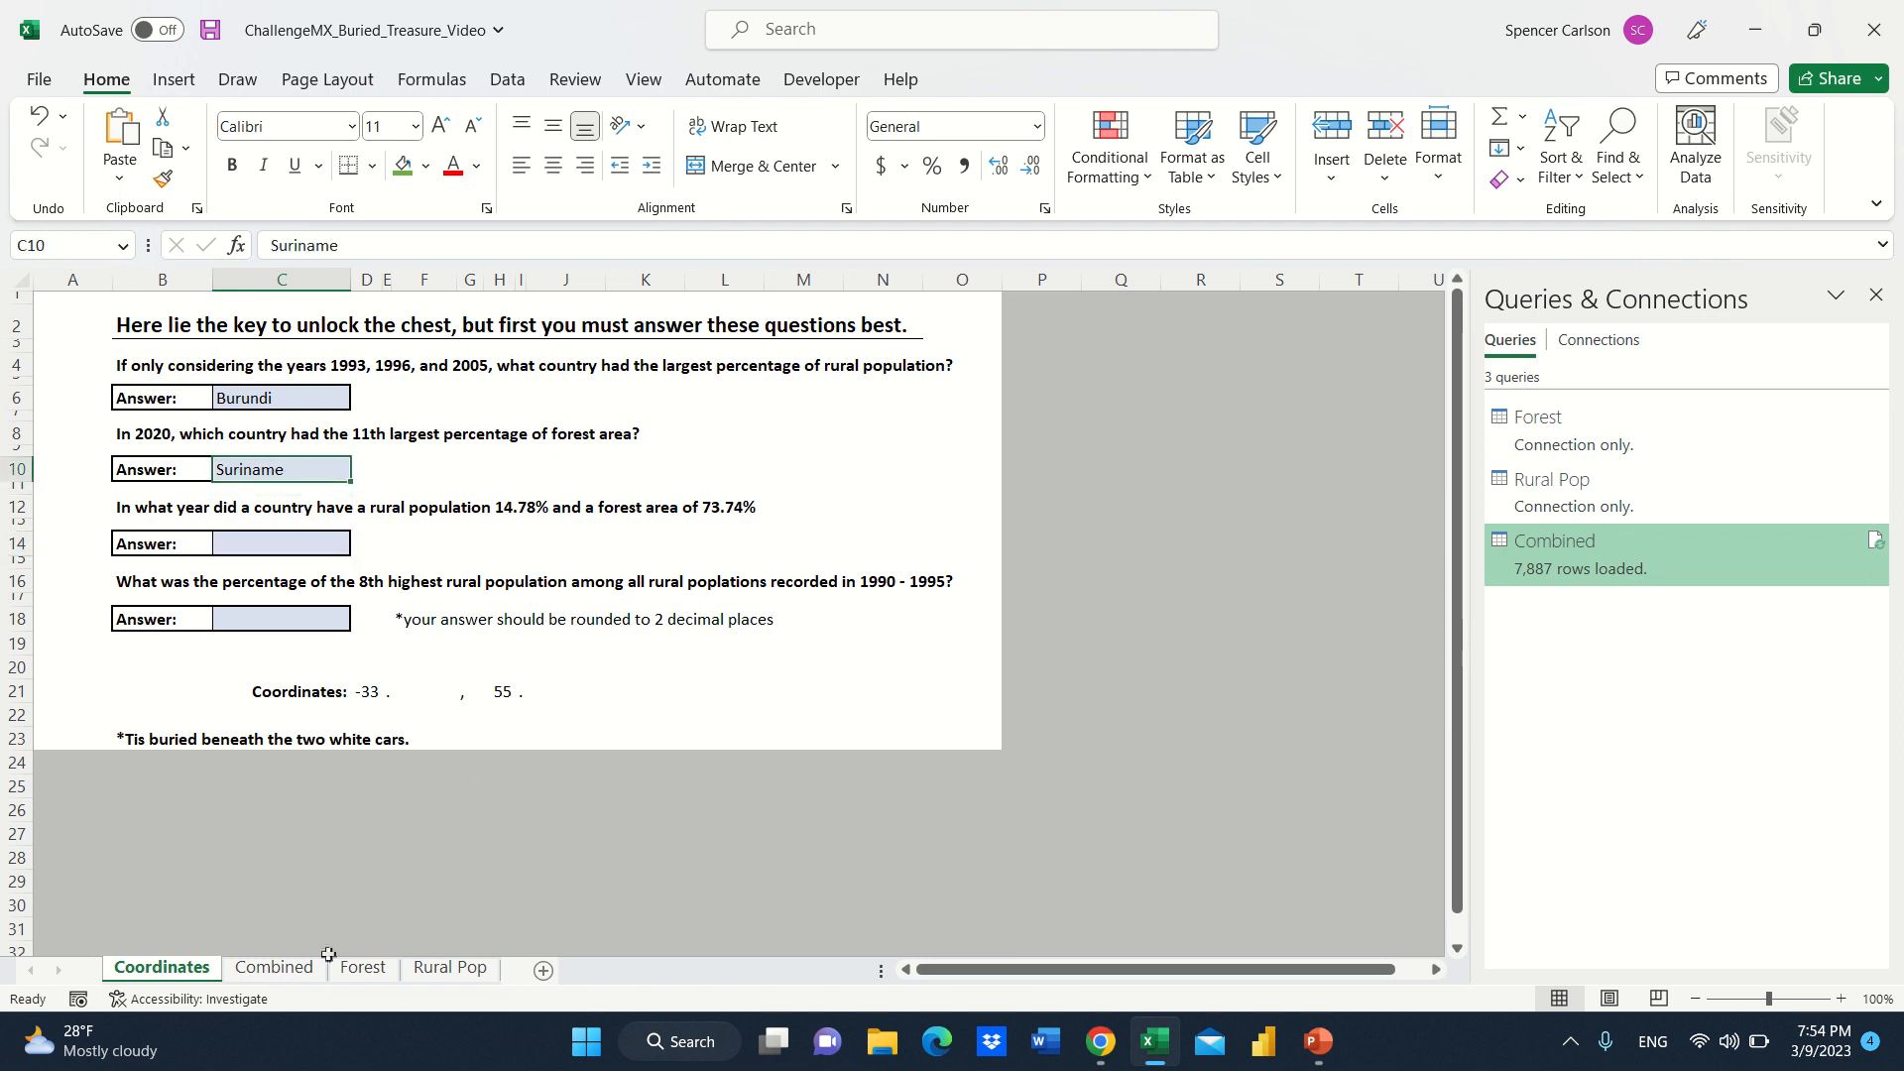
Count down the sorted country names in the Combined table to find the 11th largest forest percentage.
left_click(274, 967)
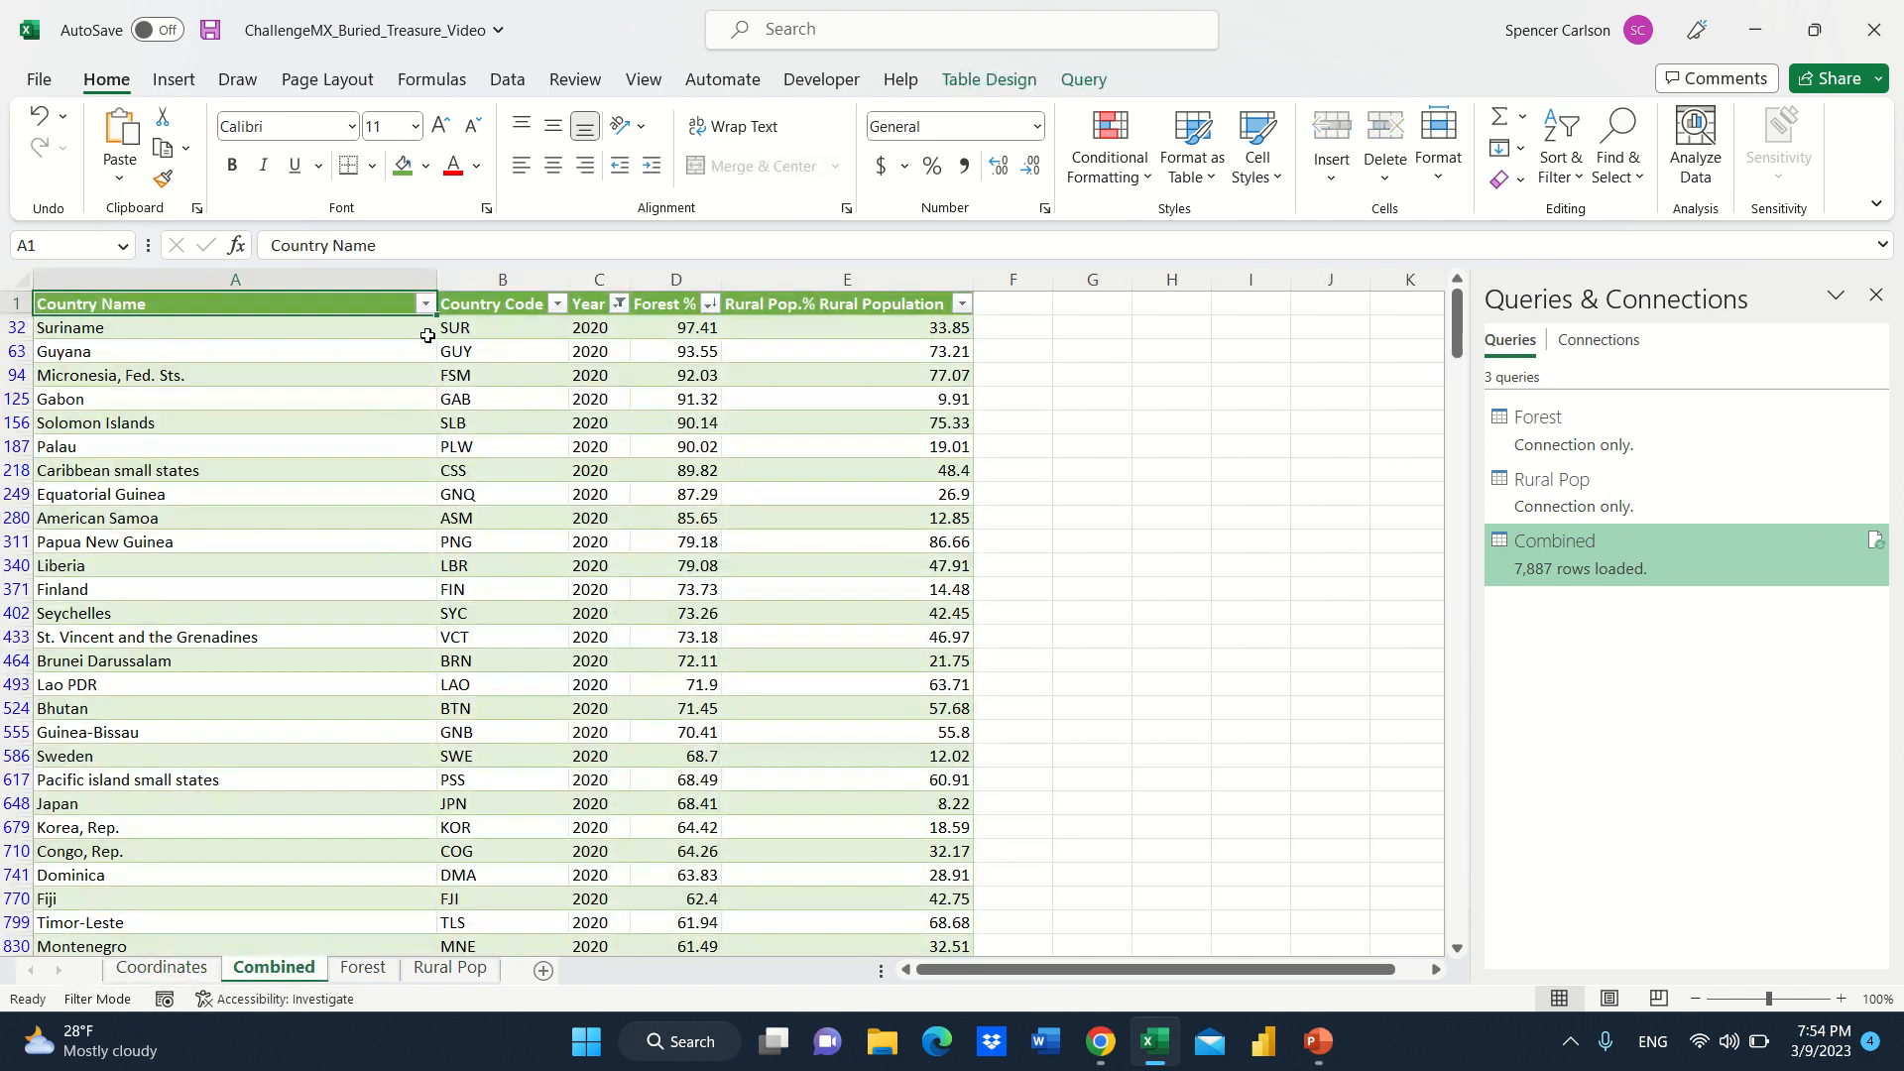
key("Down")
key("Down")
key("Down")
key("Down")
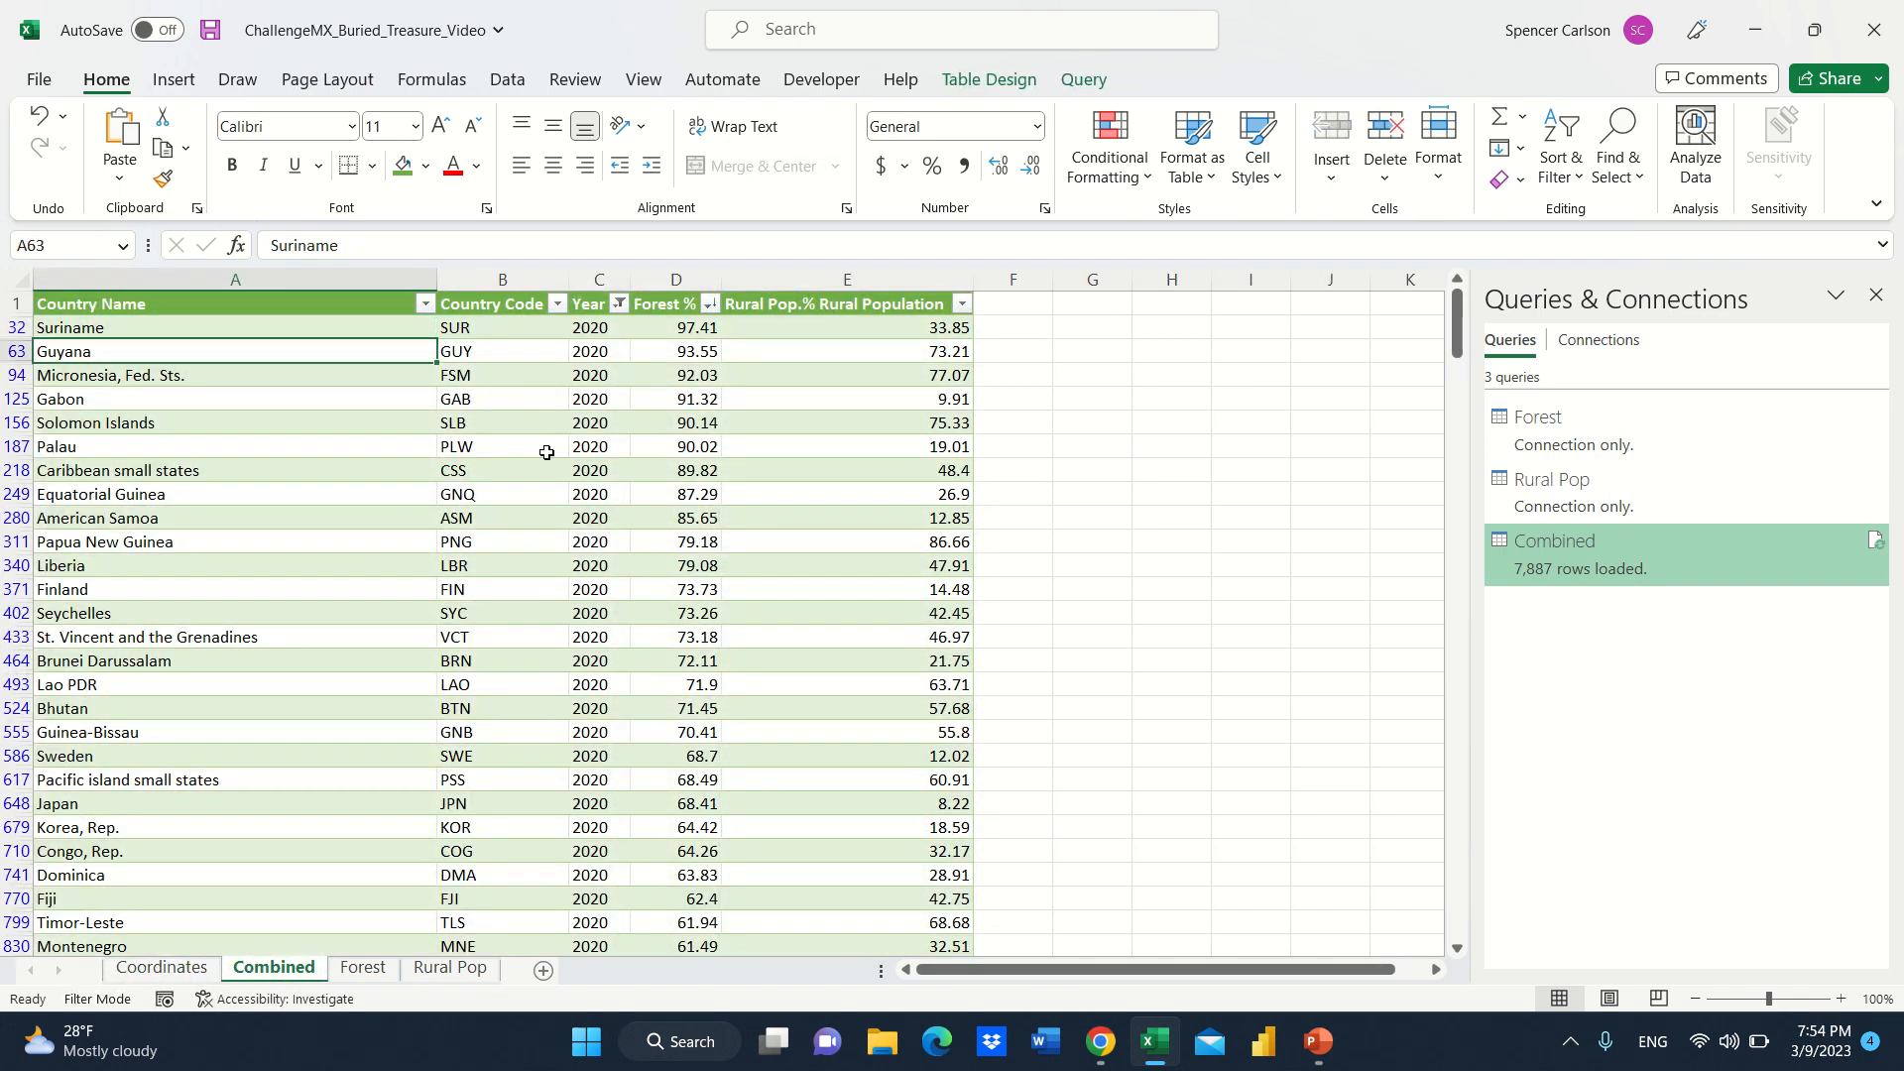
key("Down")
key("Down")
key("Down")
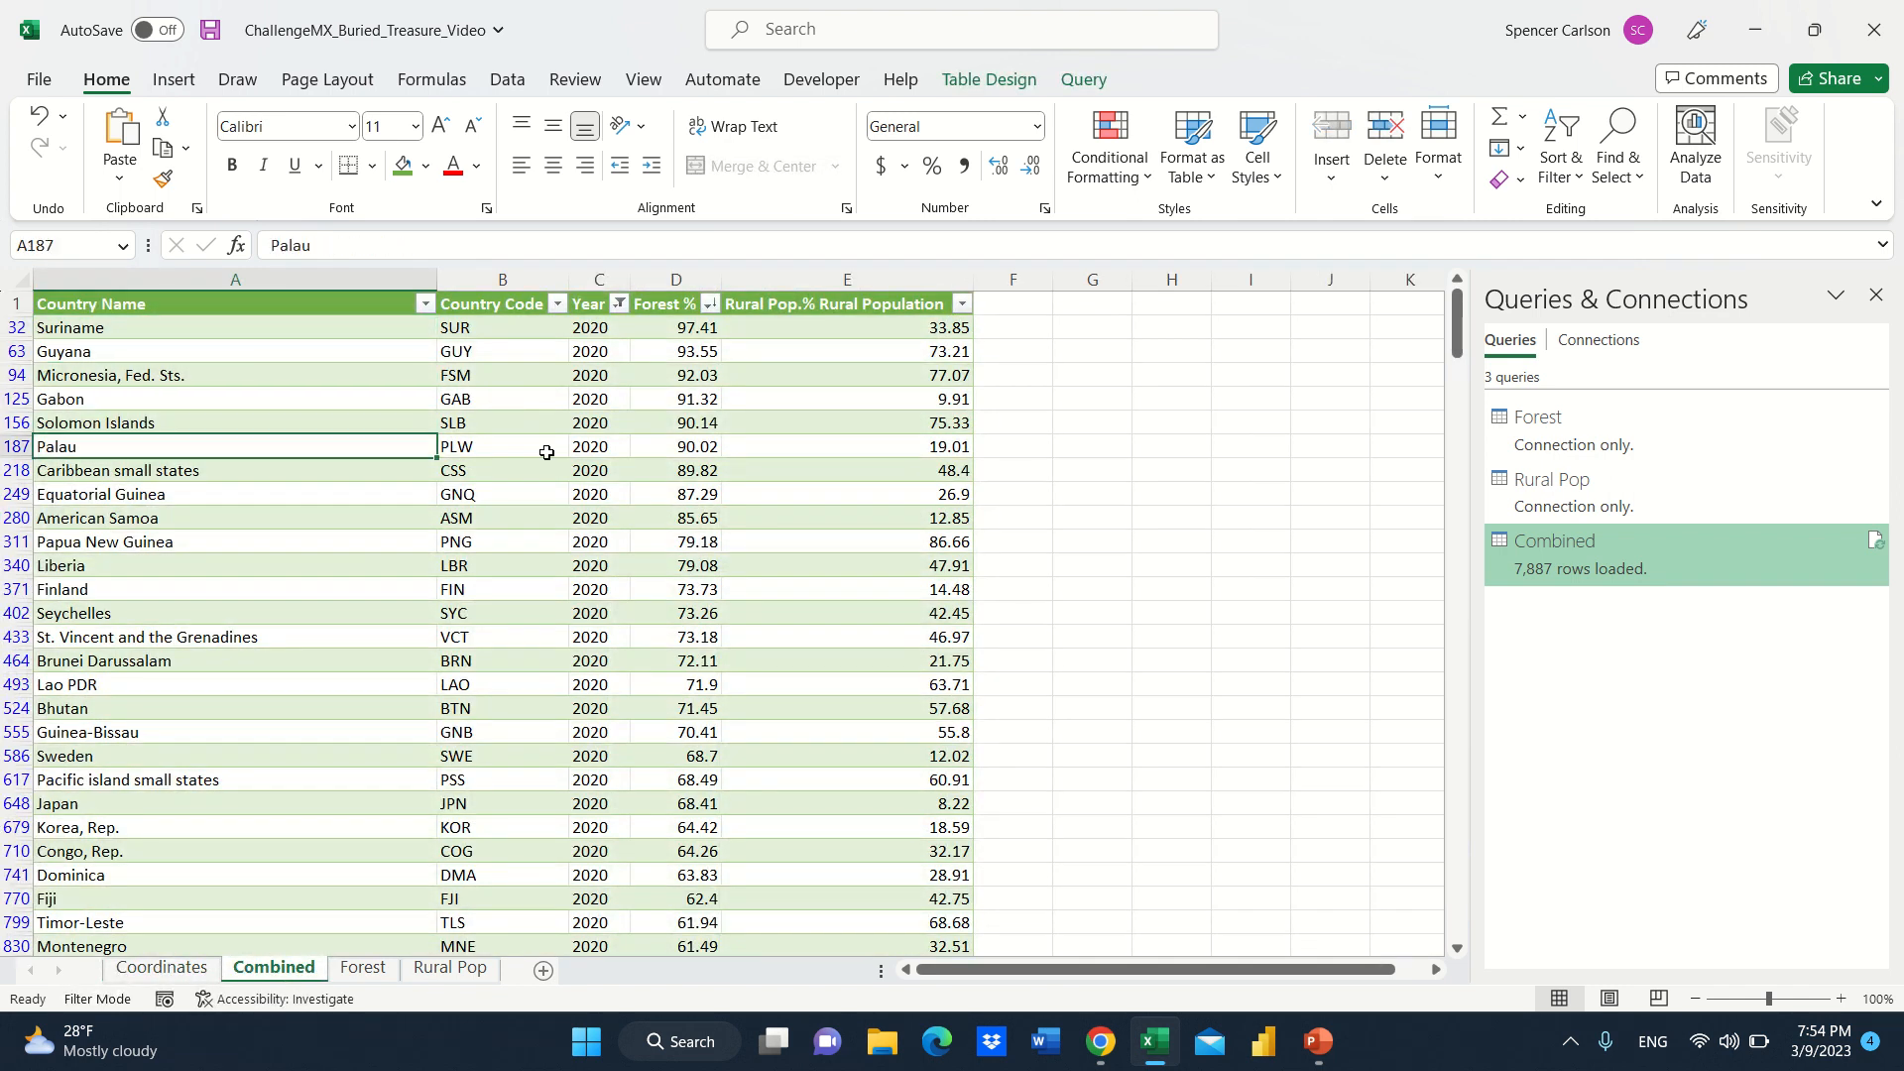
key("Down")
key("Down")
key("Down")
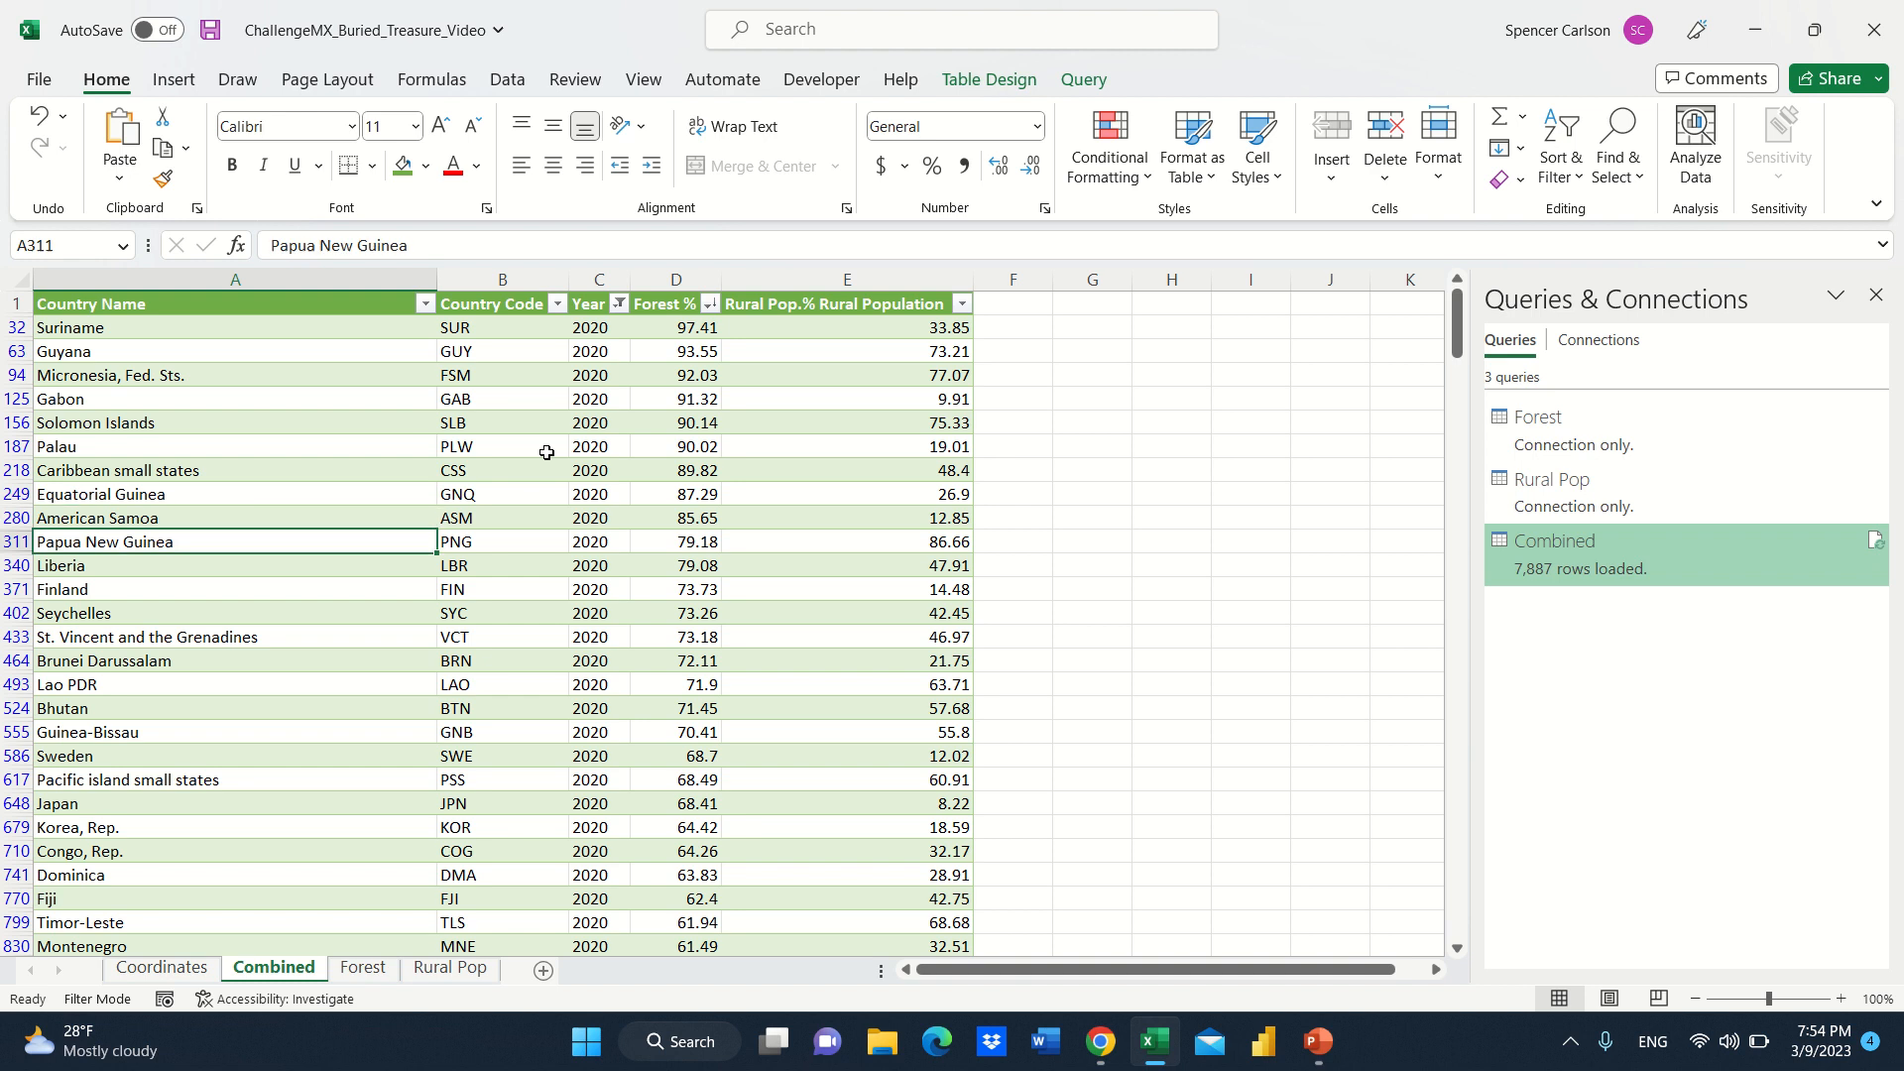
Replace the answer to the 2020 forest area question with Liberia and check the formula of the coordinate that depends on it.
left_click(161, 968)
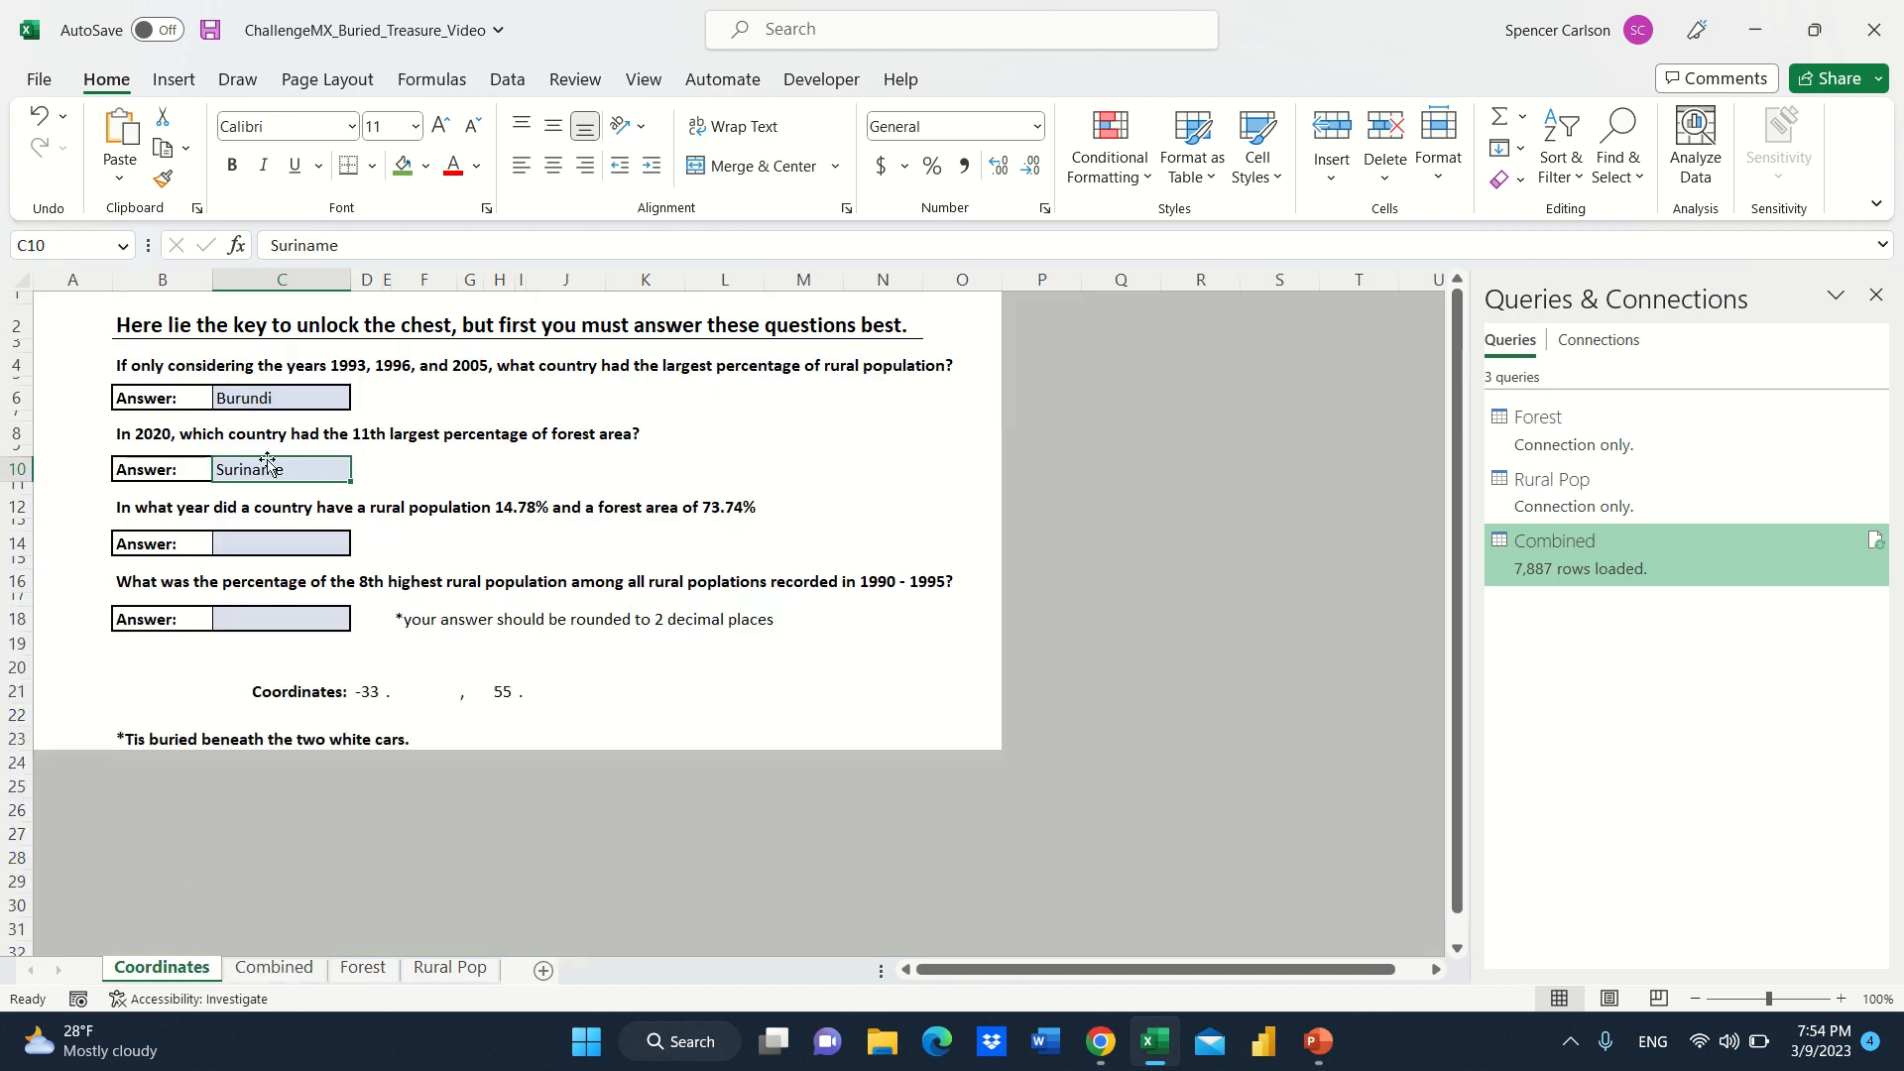
type("Liberia")
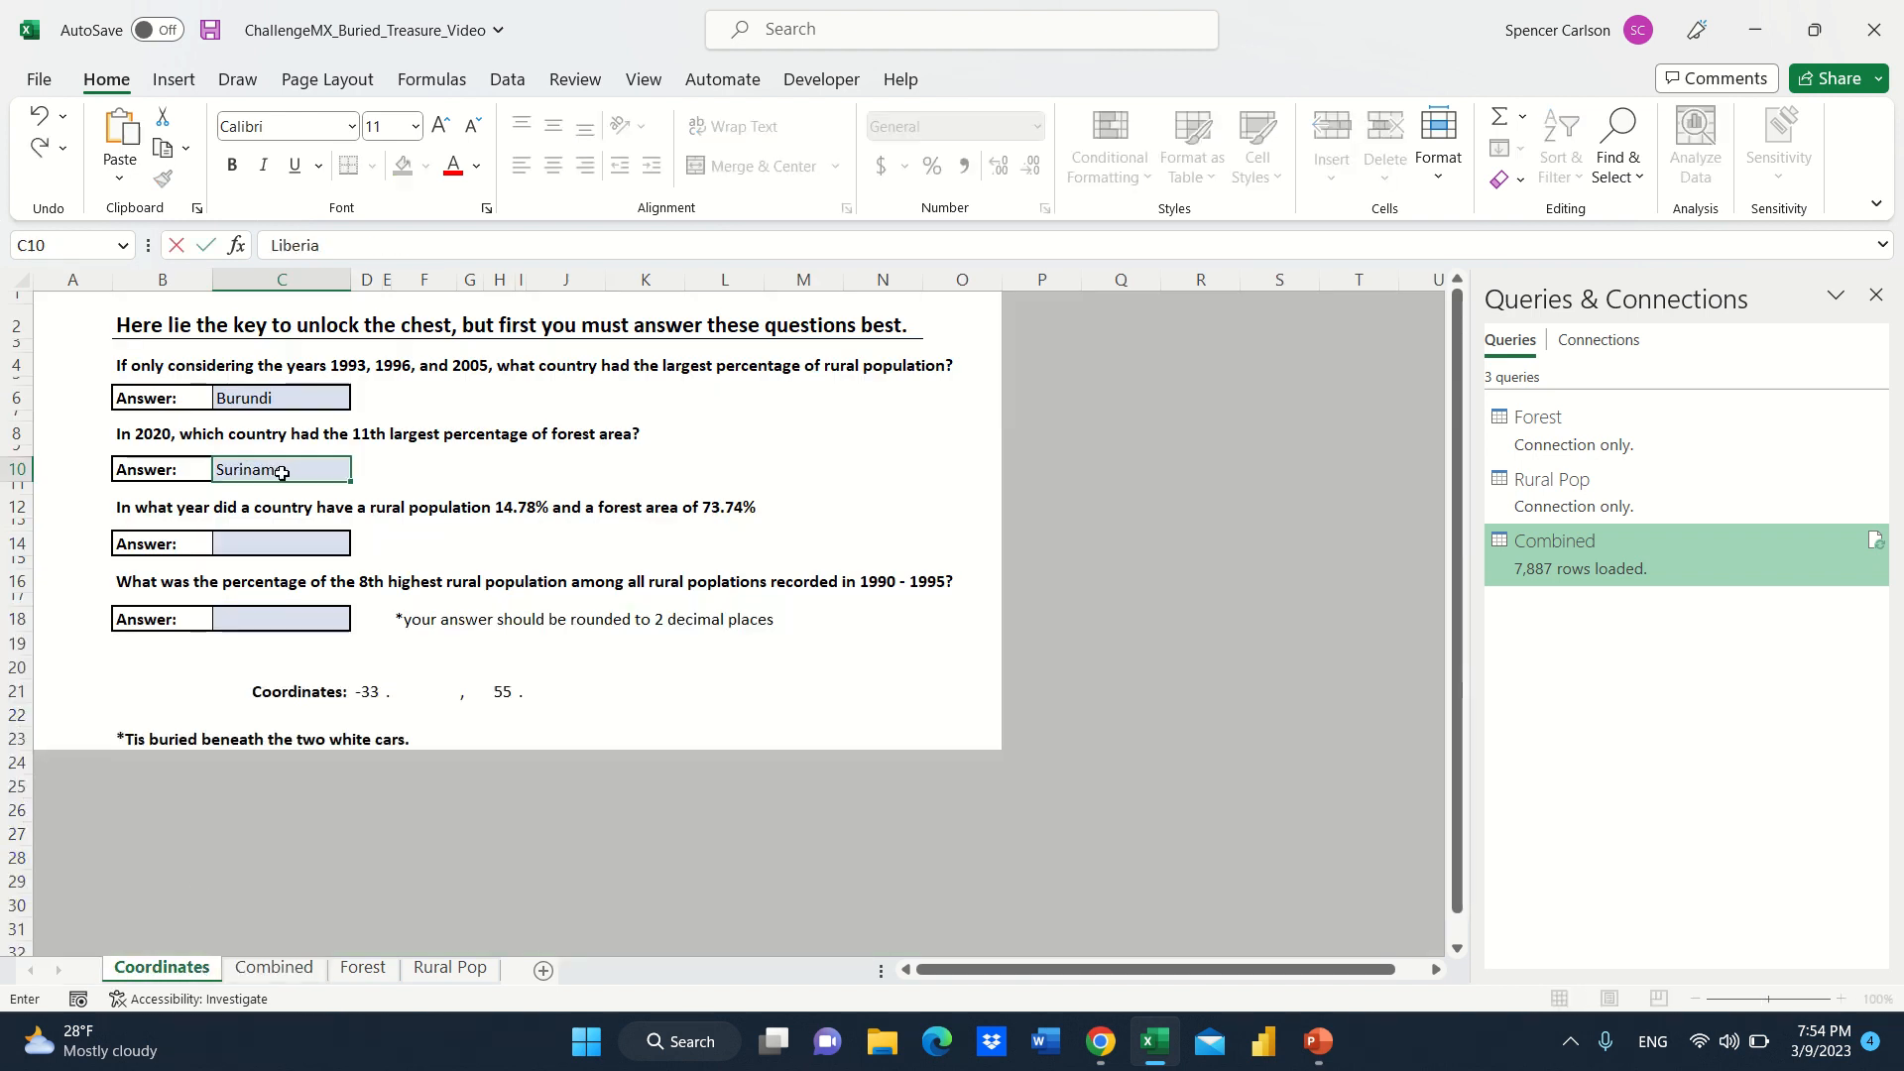
key("Return")
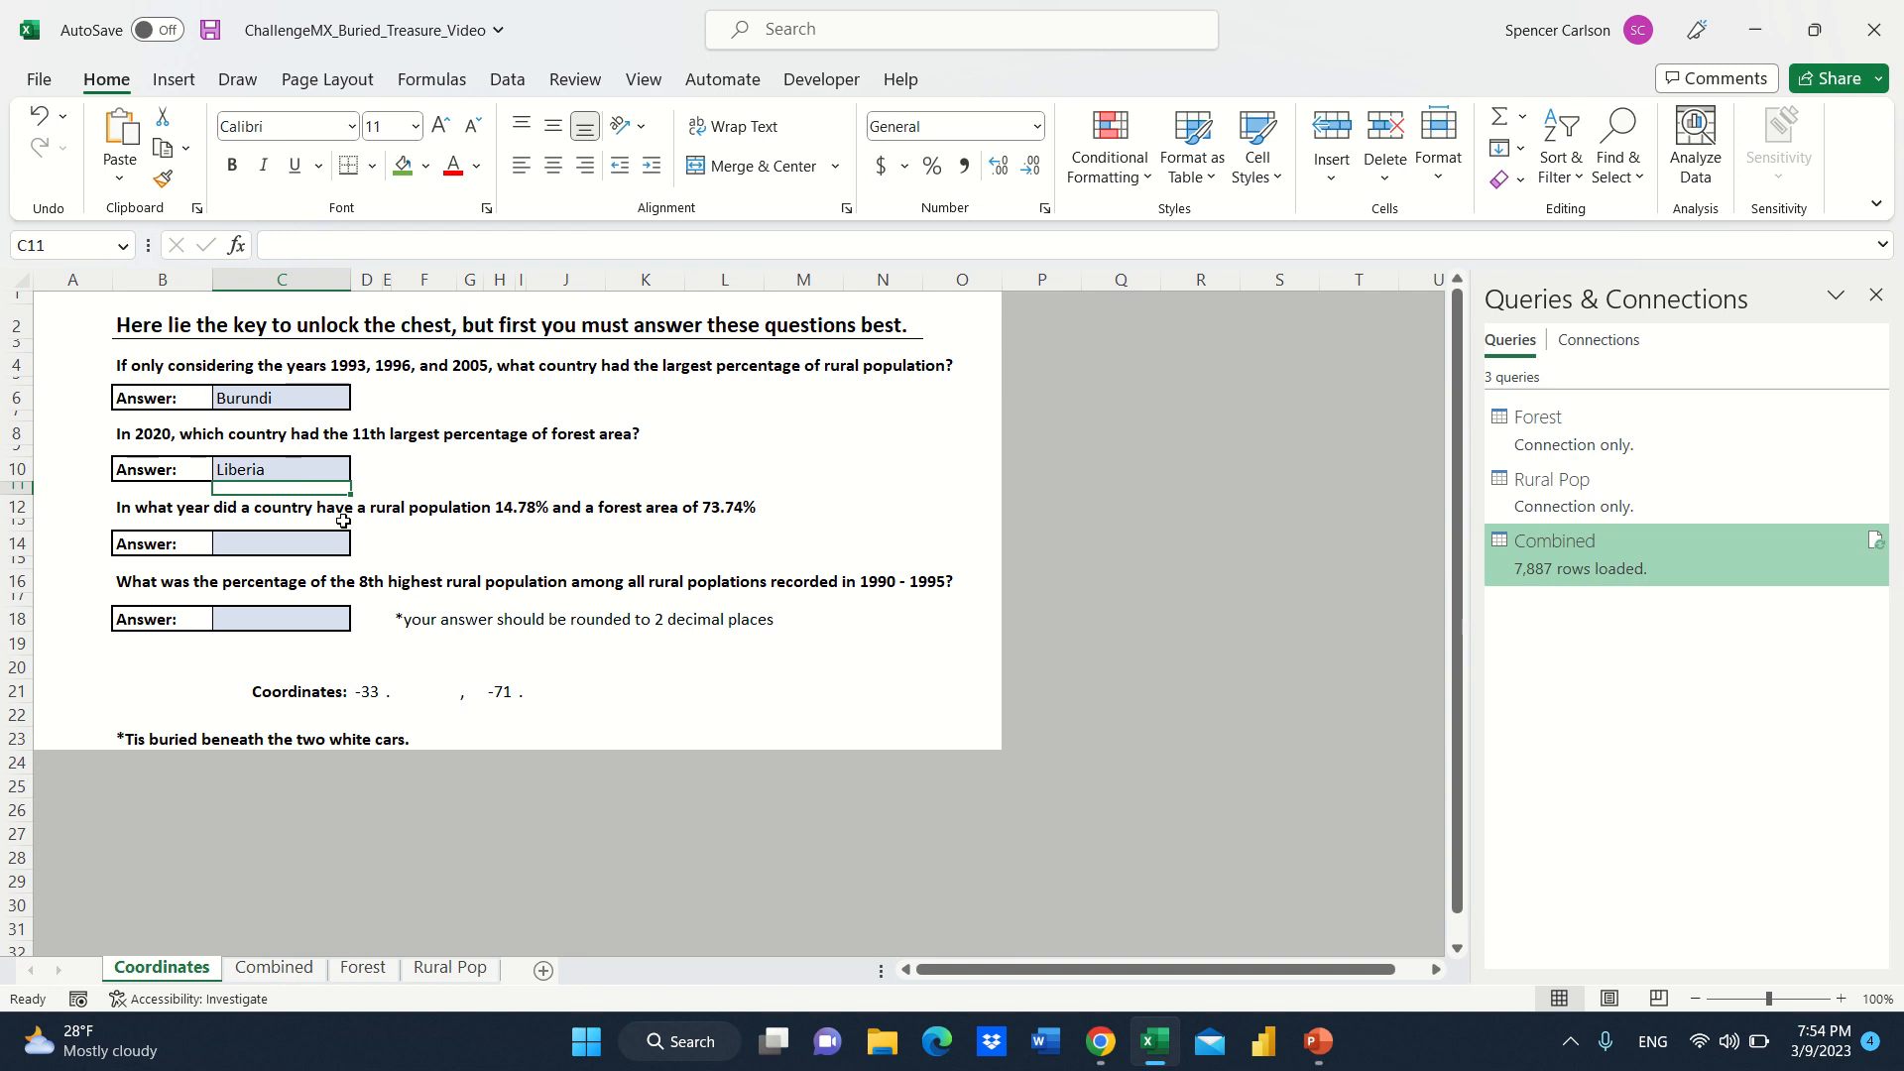
left_click(498, 689)
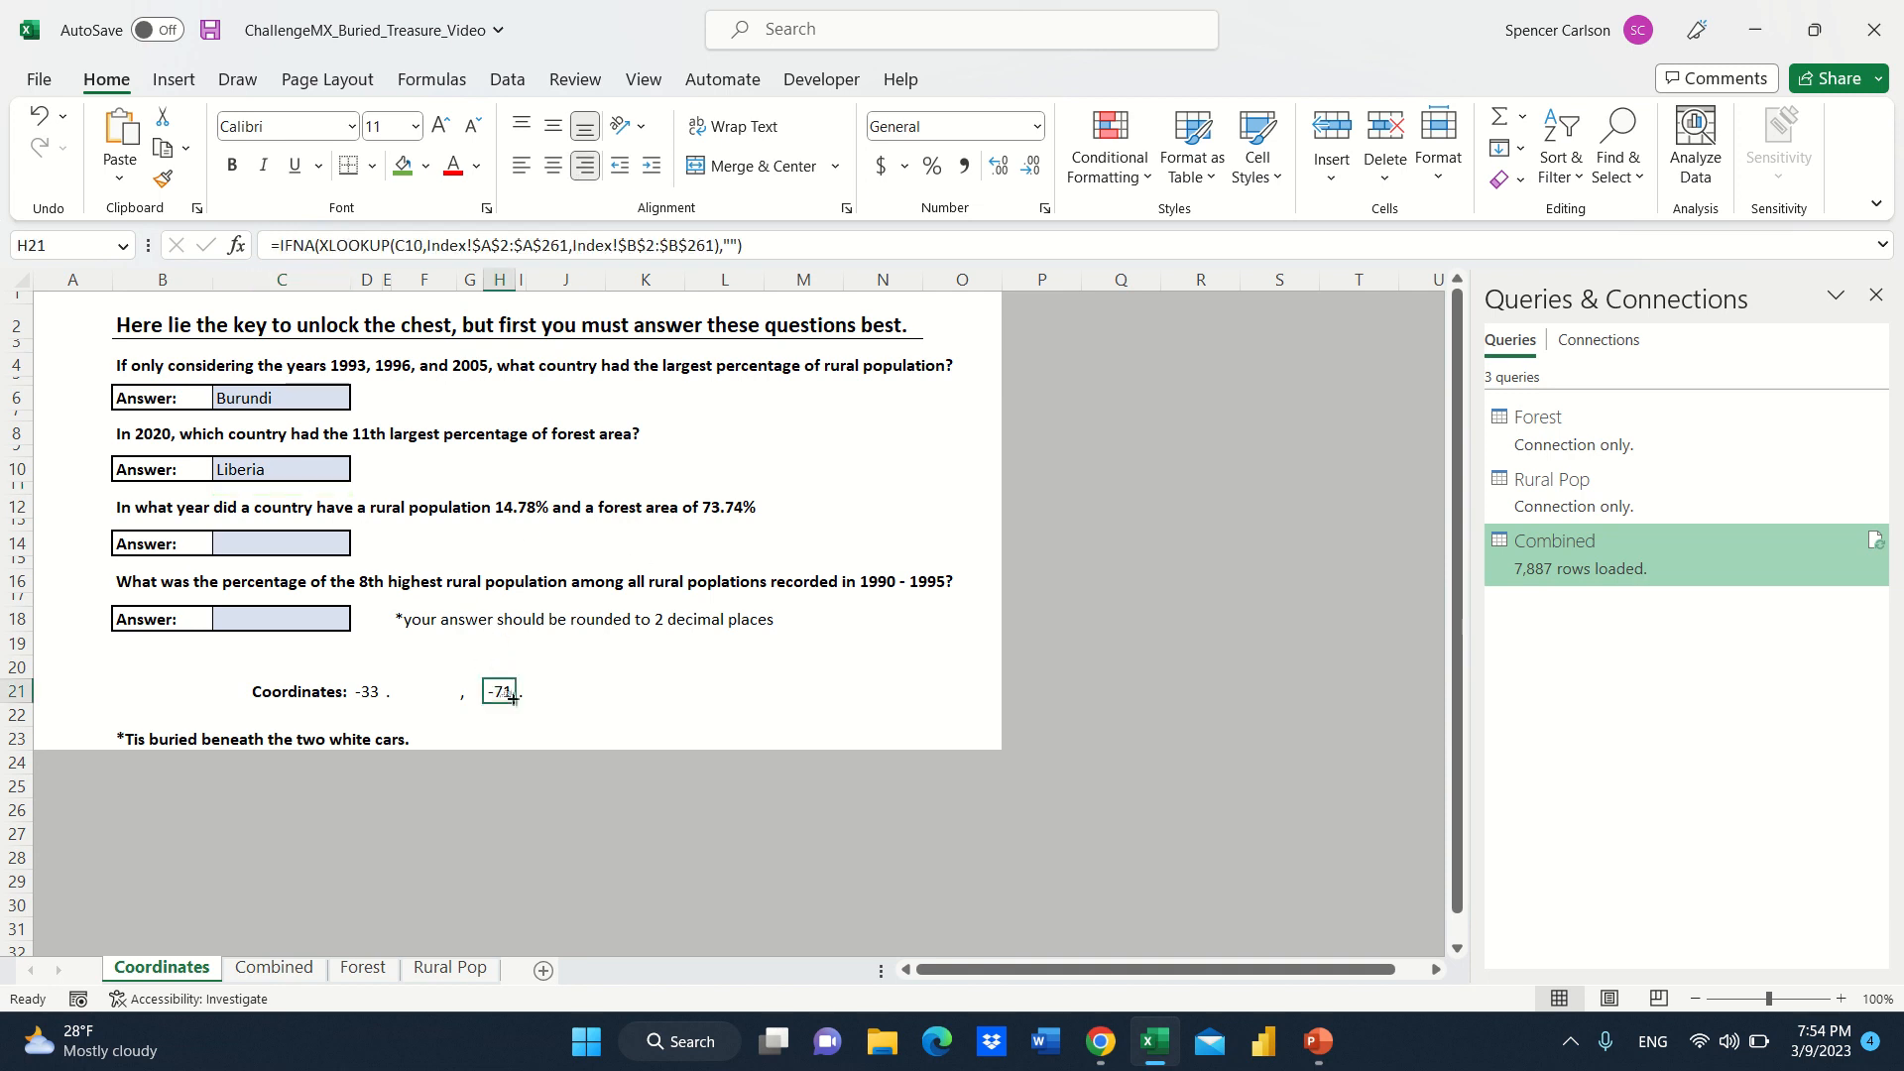
left_click(319, 544)
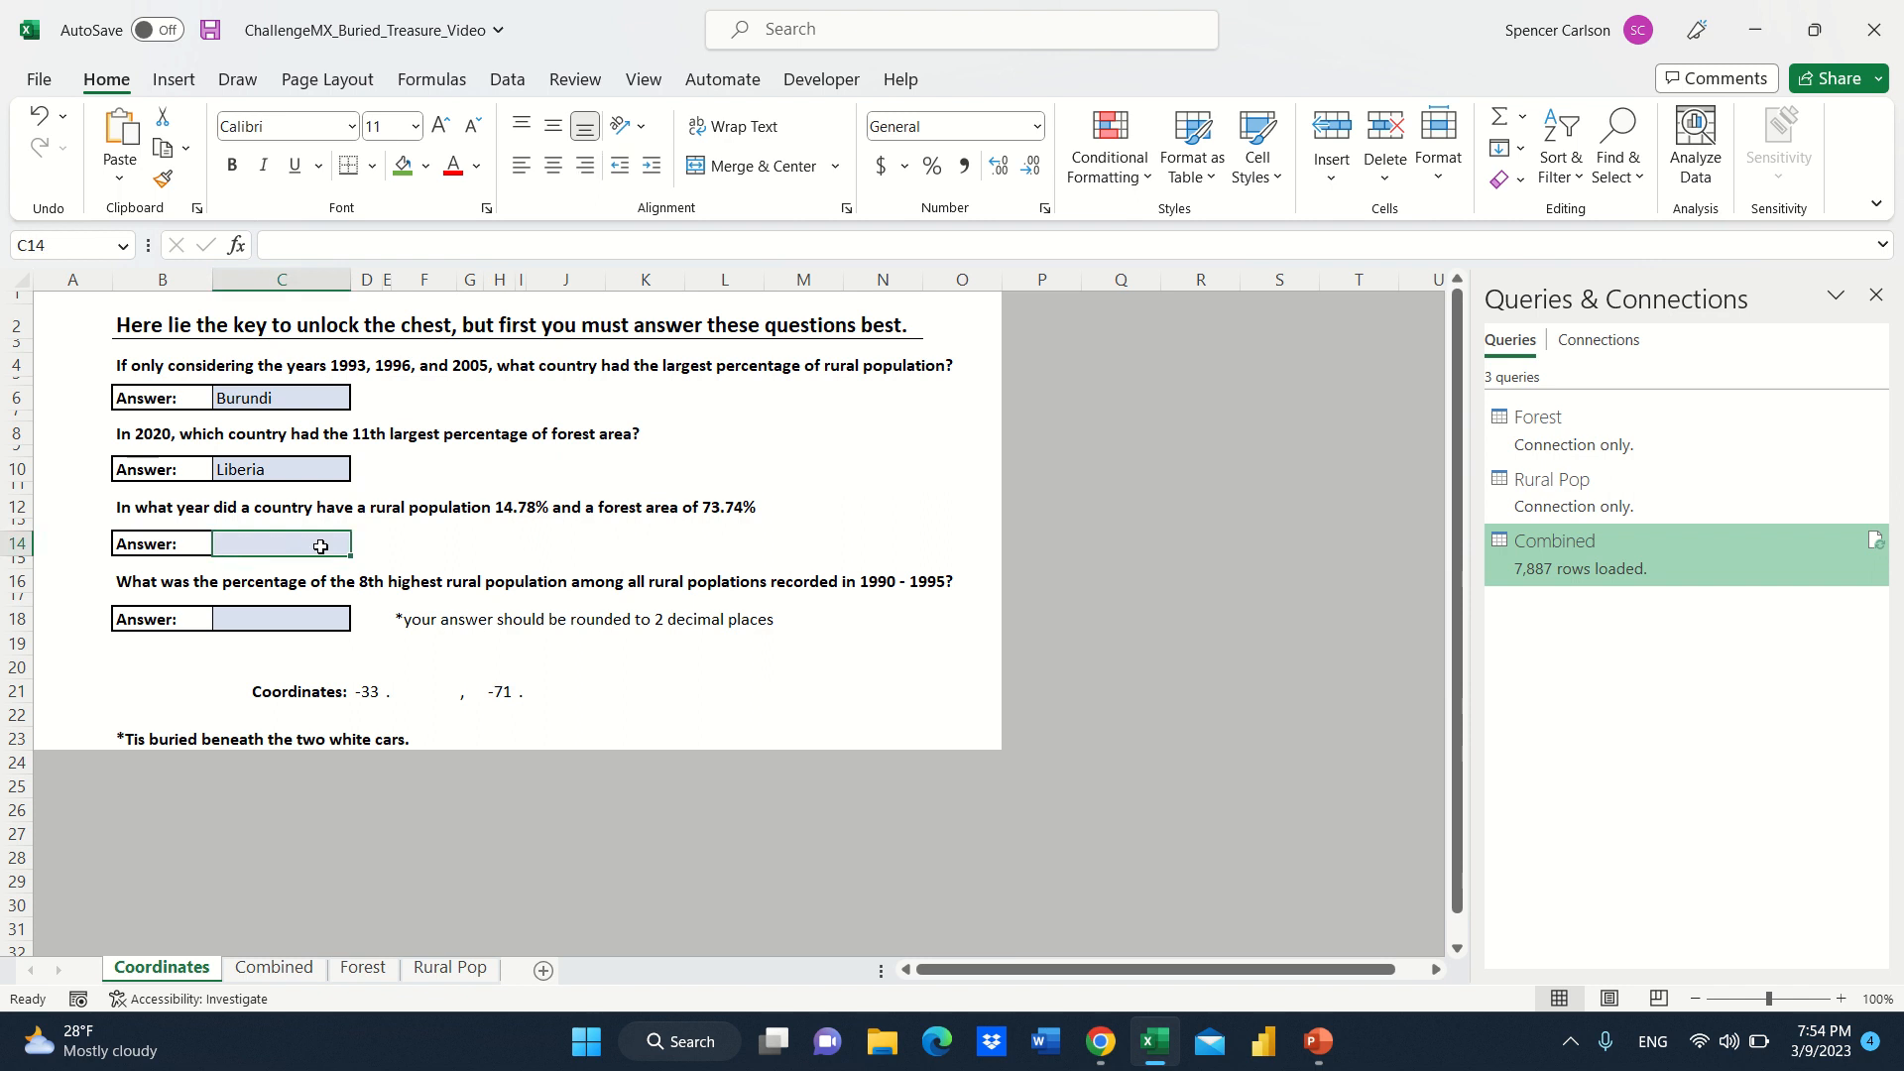
Clear the Year filter and the Forest % sort from the Combined table after rereading the third question on the Coordinates sheet.
left_click(293, 969)
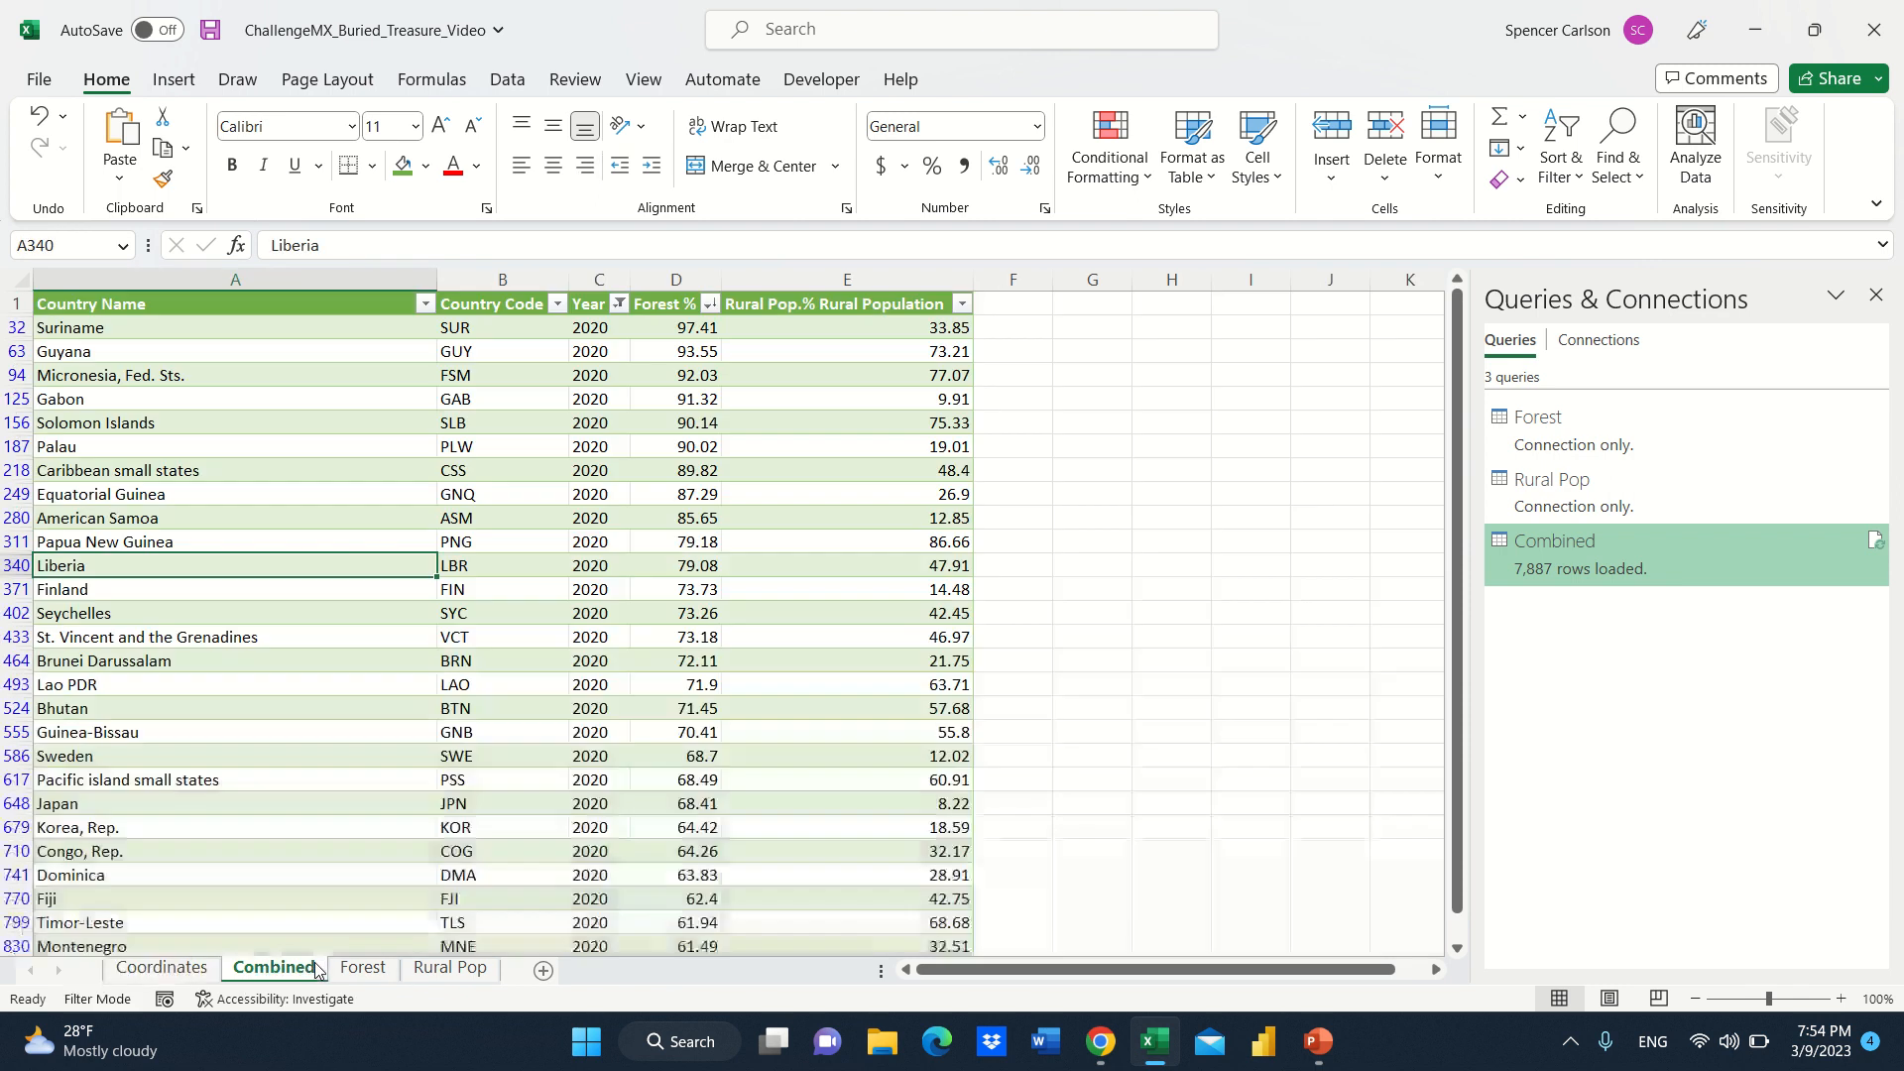
left_click(162, 968)
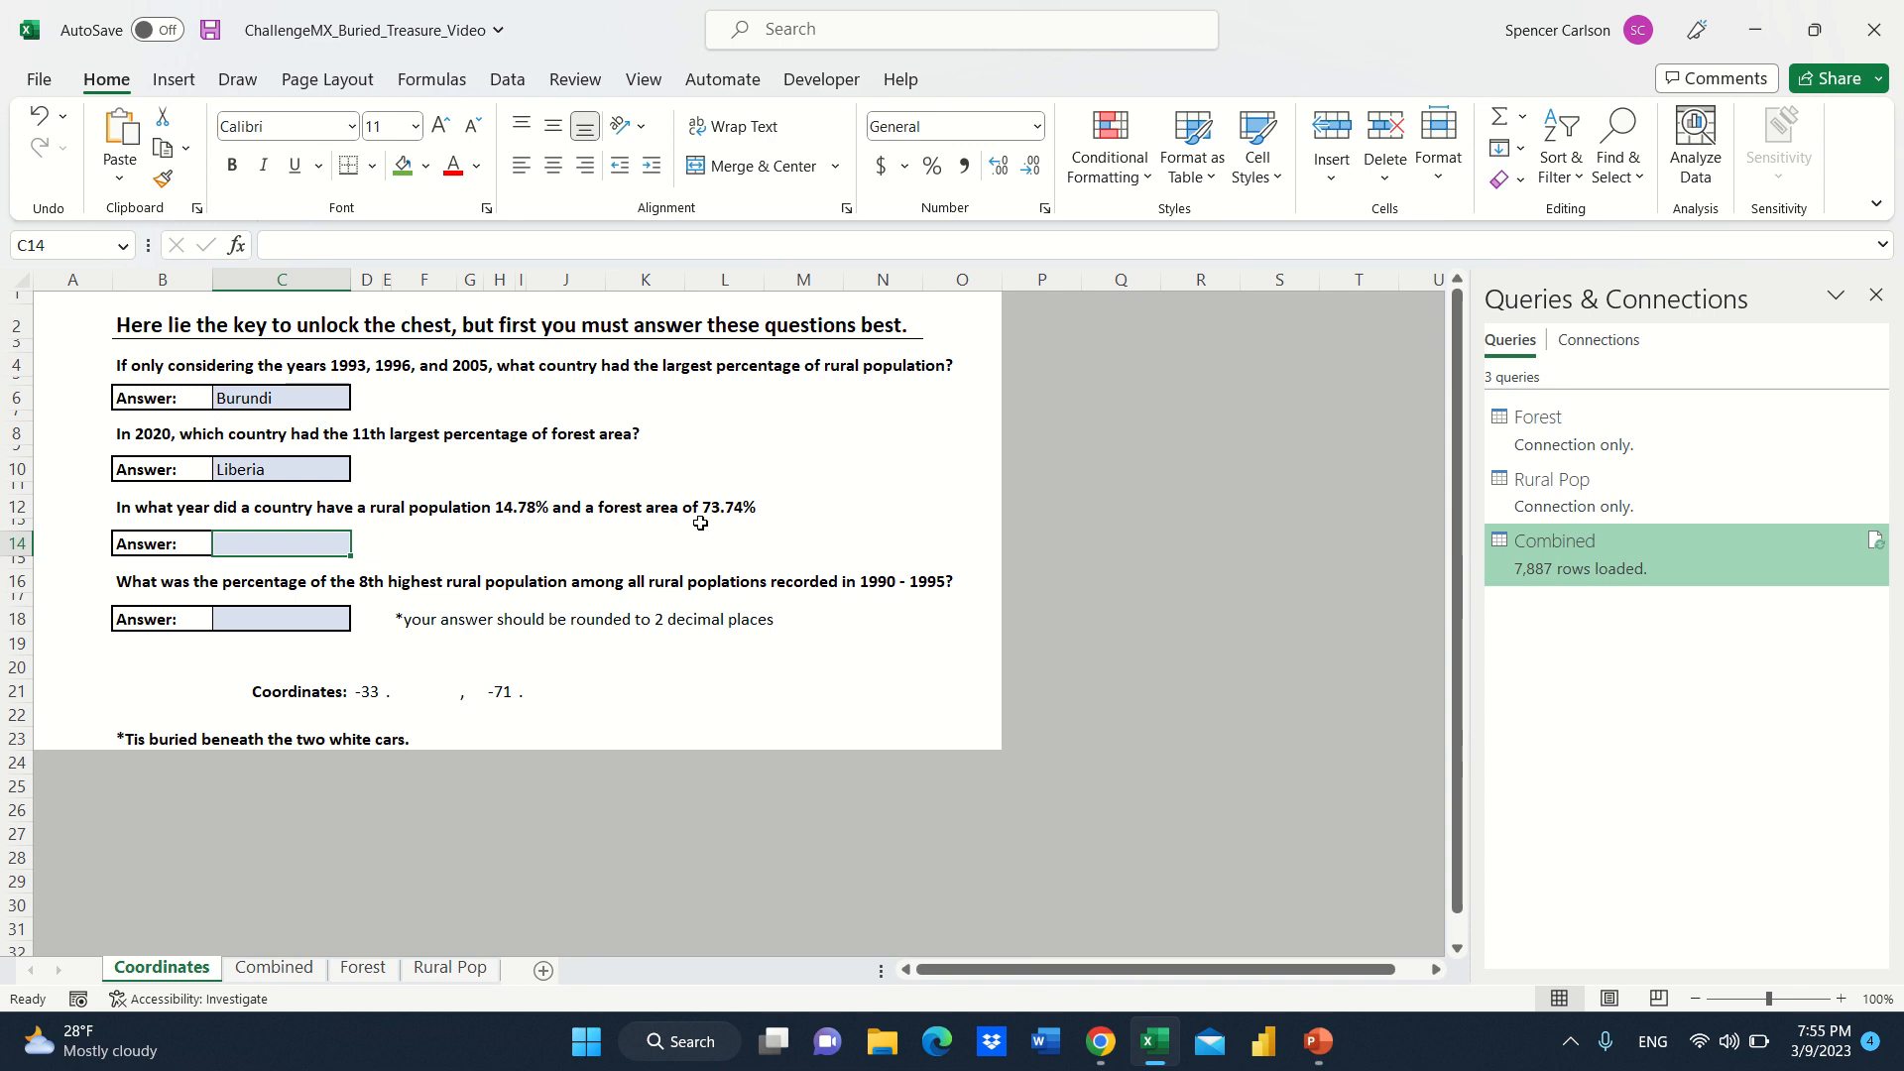
left_click(274, 967)
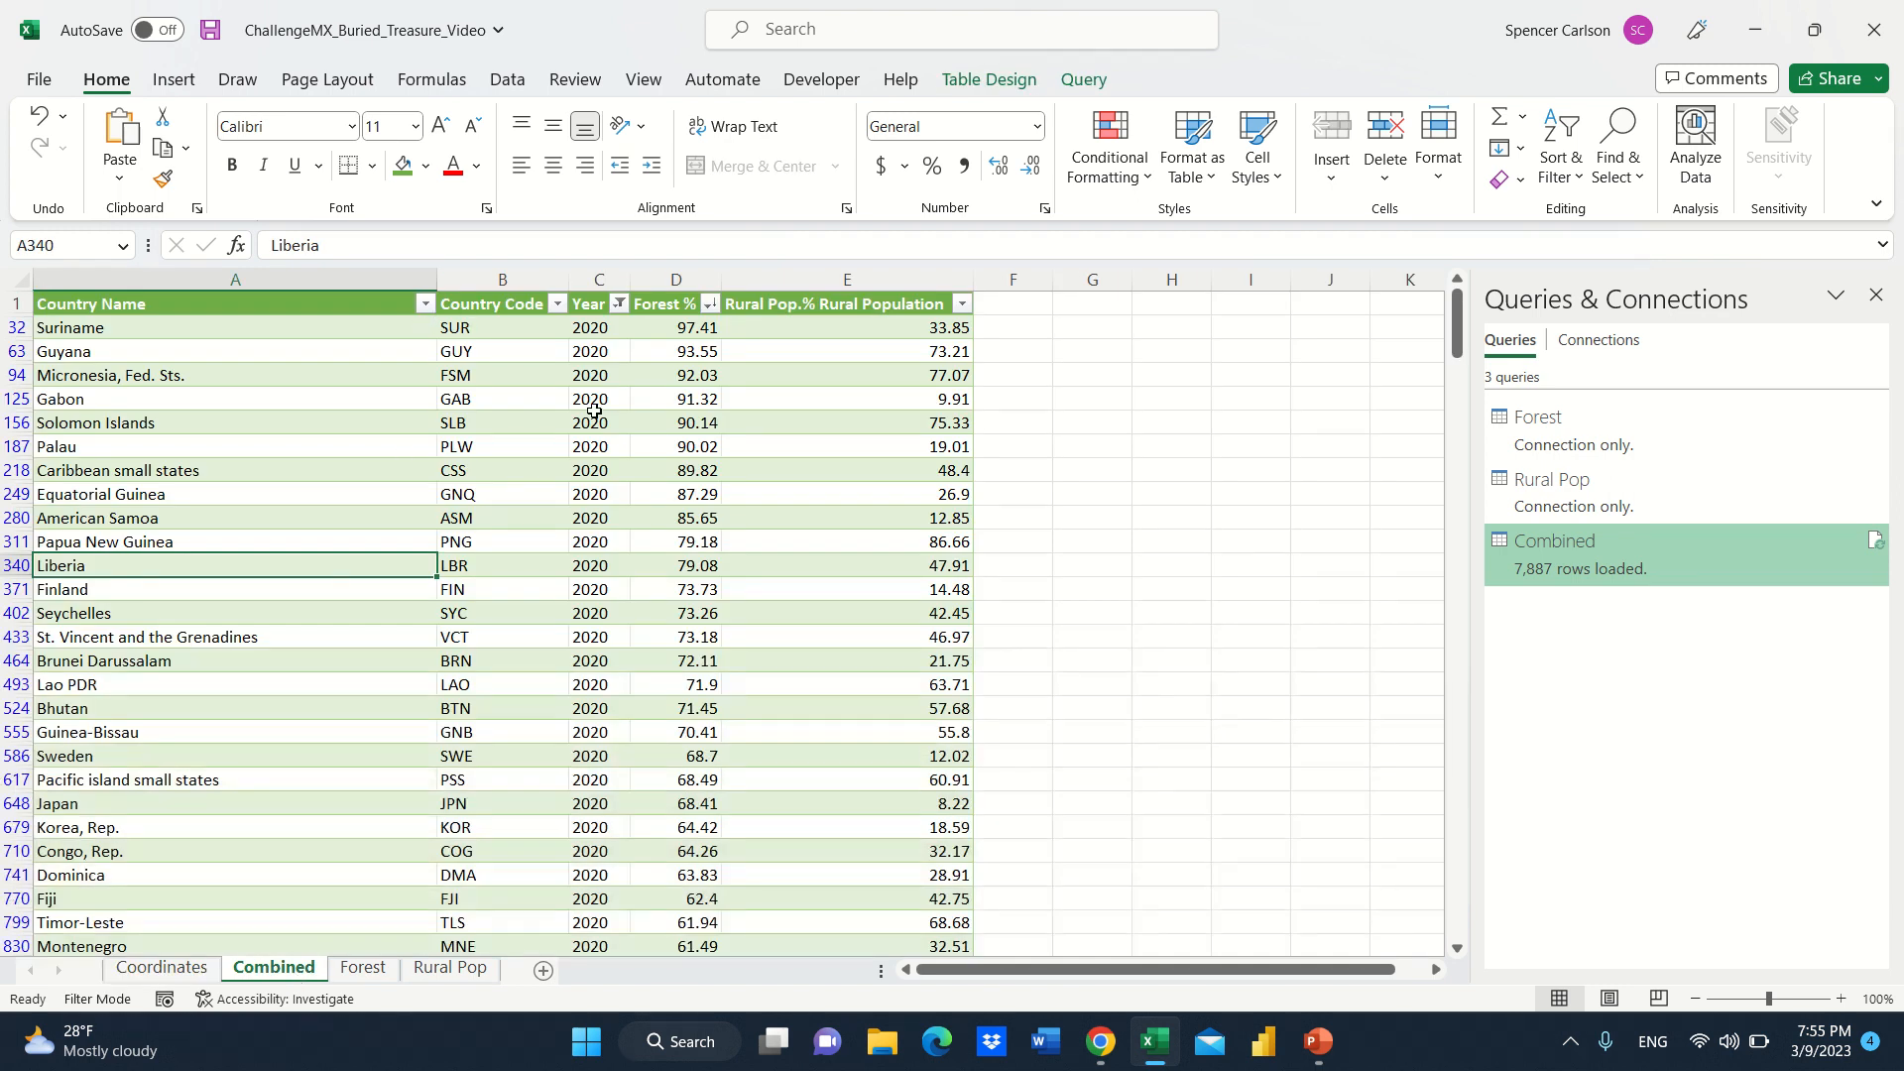
key("alt")
key("h")
key("s")
key("c")
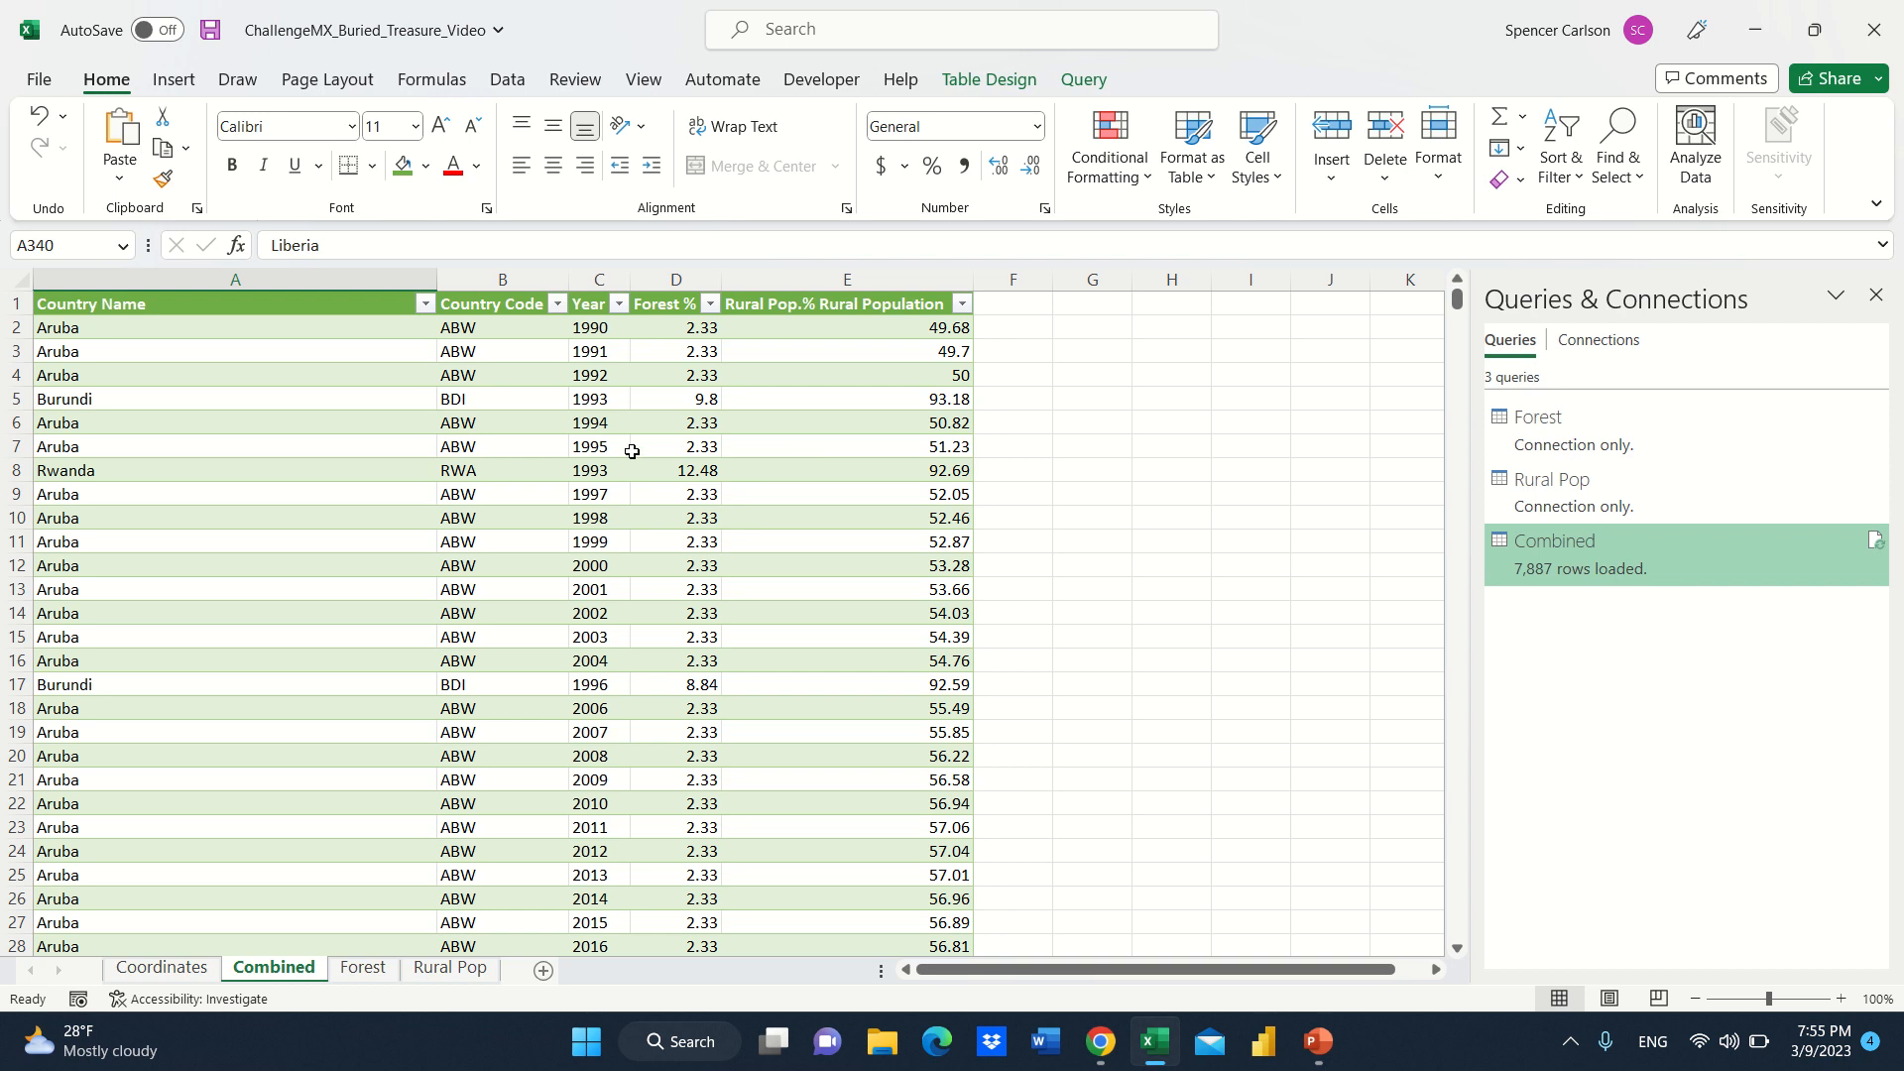
Filter the Combined table's Forest % column to 73.74, checking the value in the third question on the Coordinates sheet.
left_click(710, 304)
left_click(1132, 536)
left_click(154, 968)
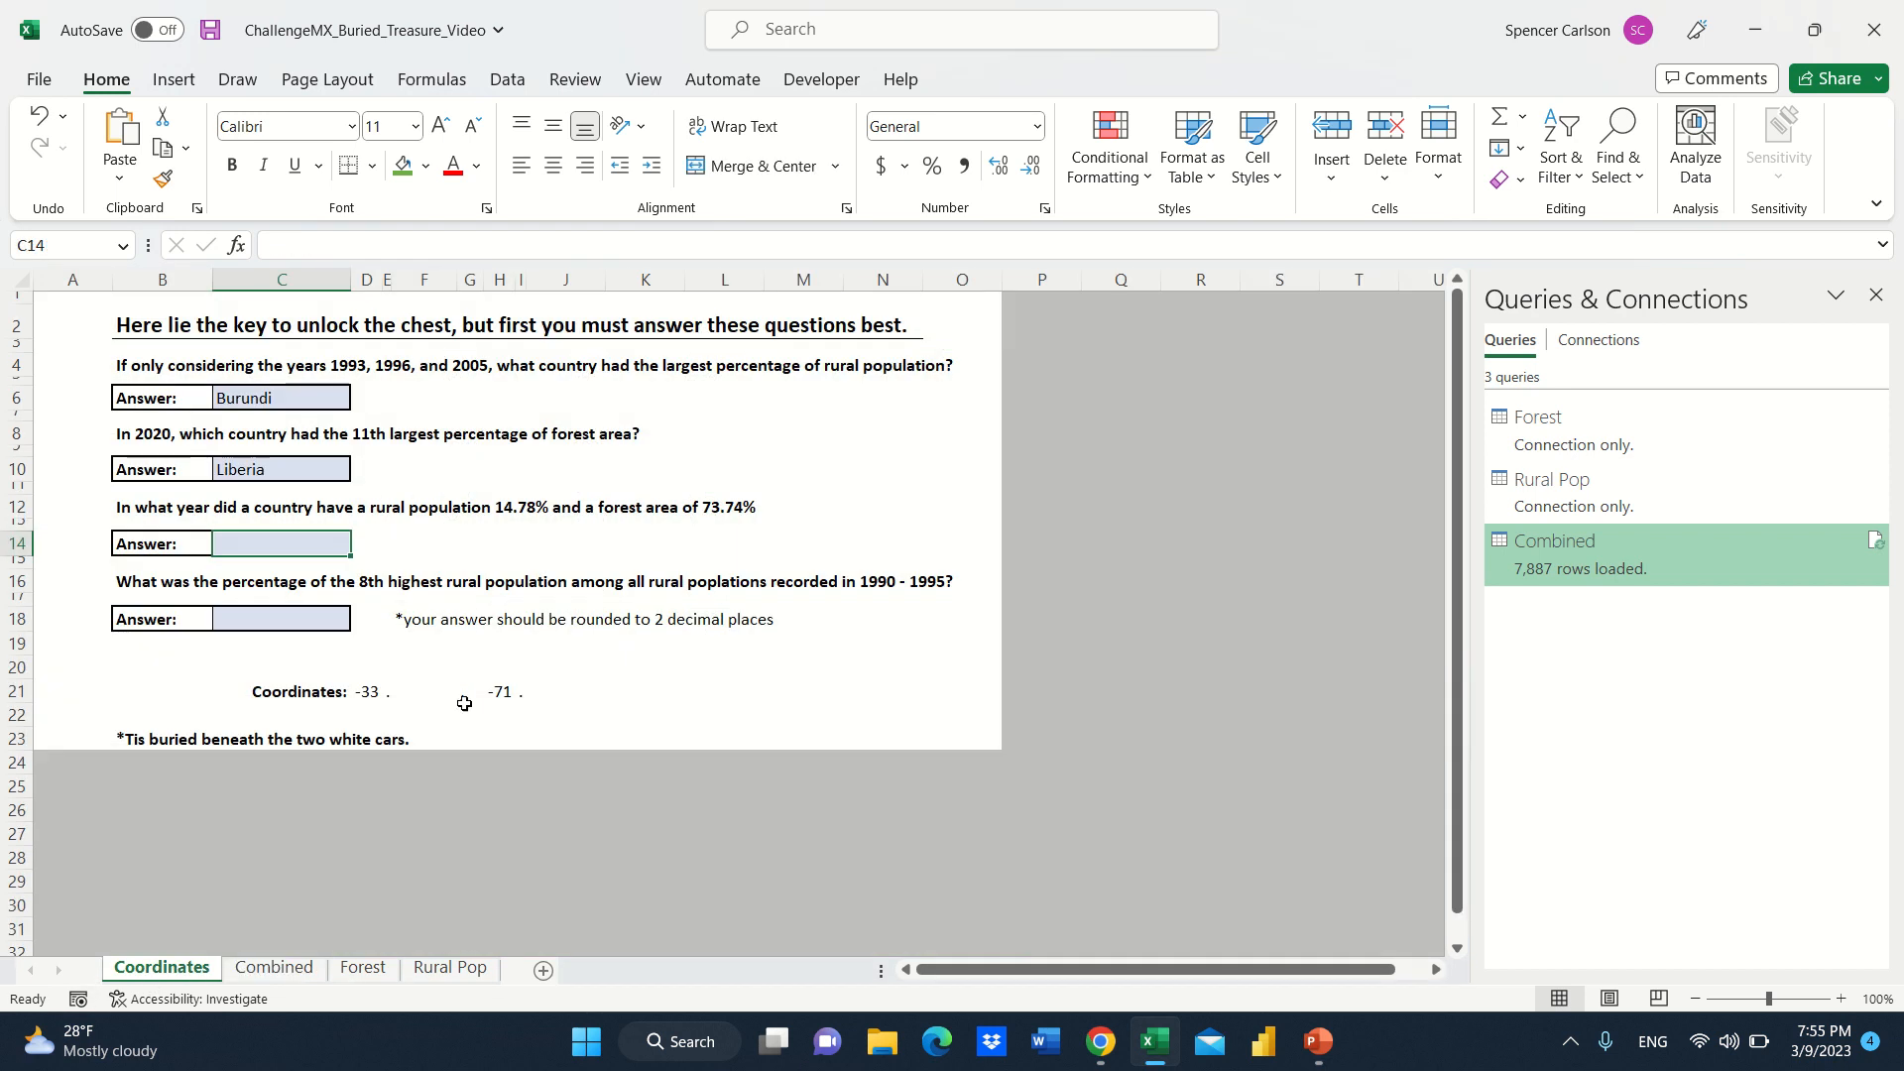
left_click(284, 977)
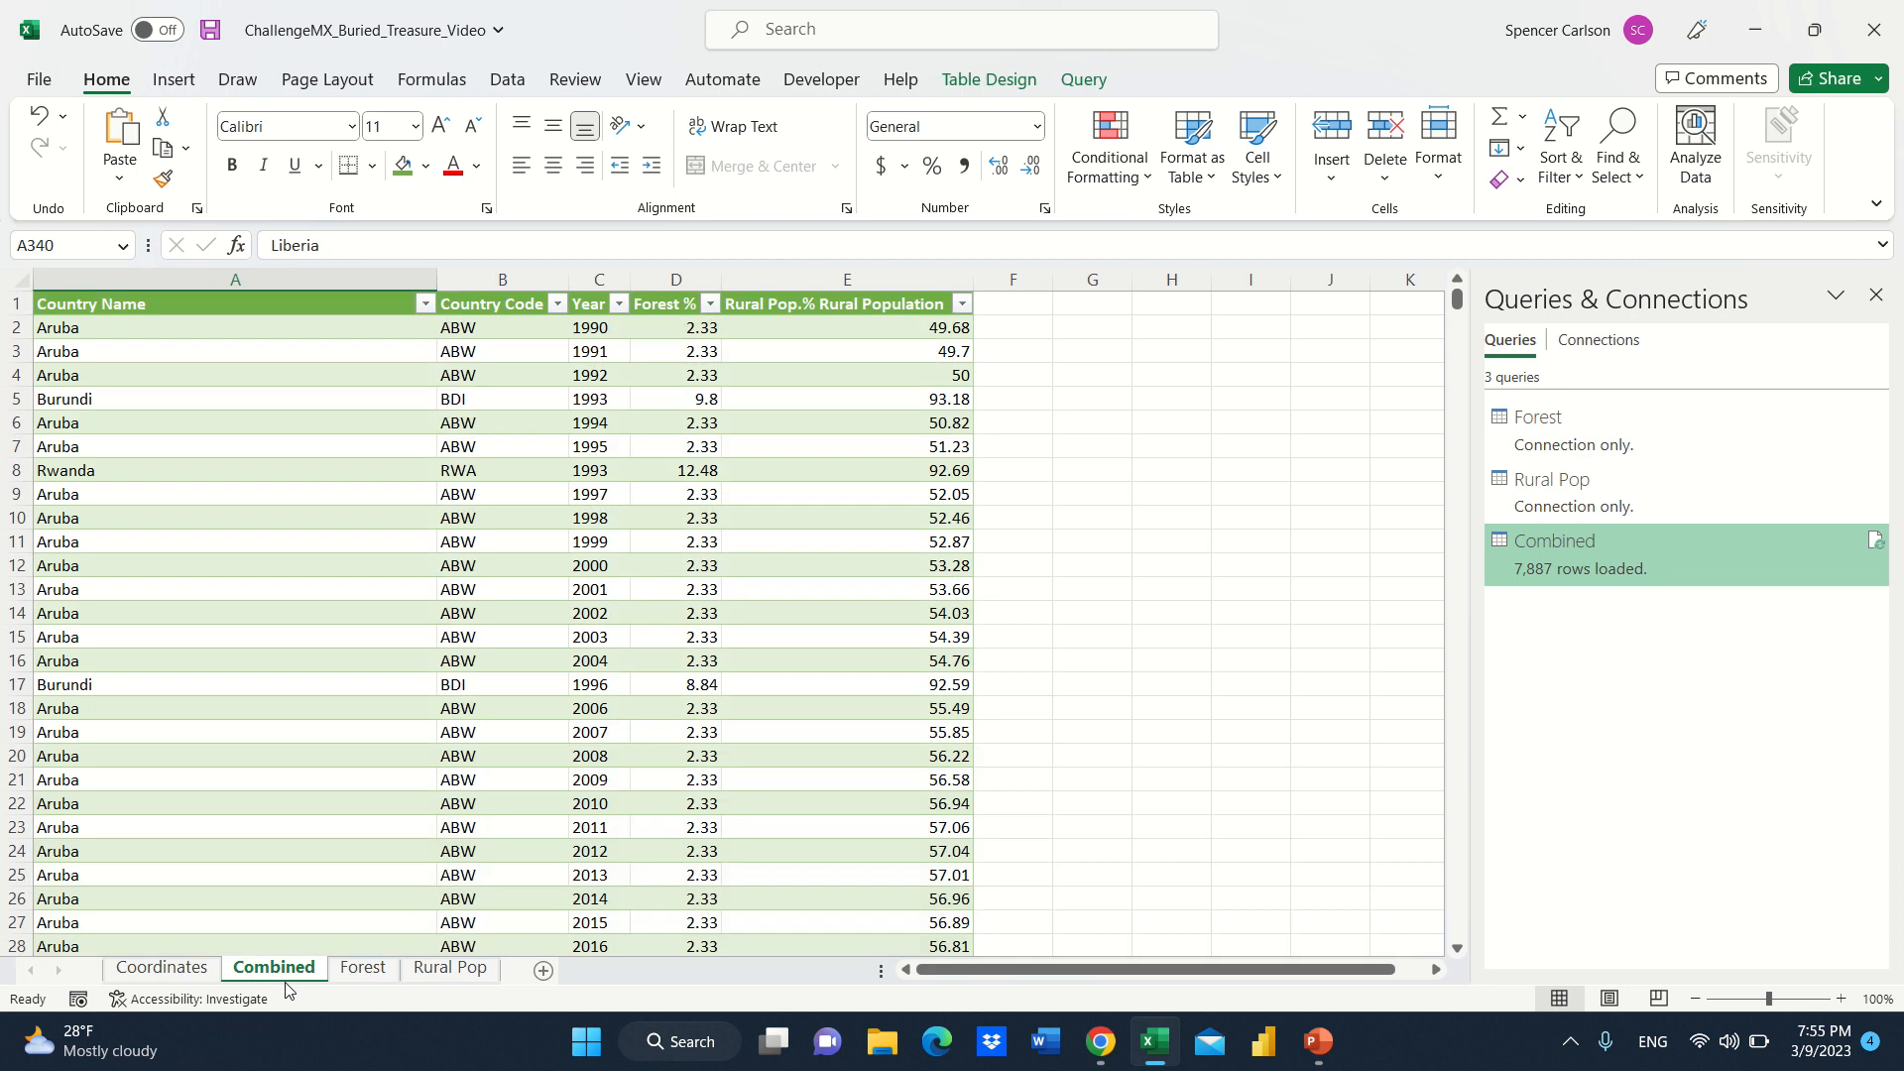
left_click(710, 304)
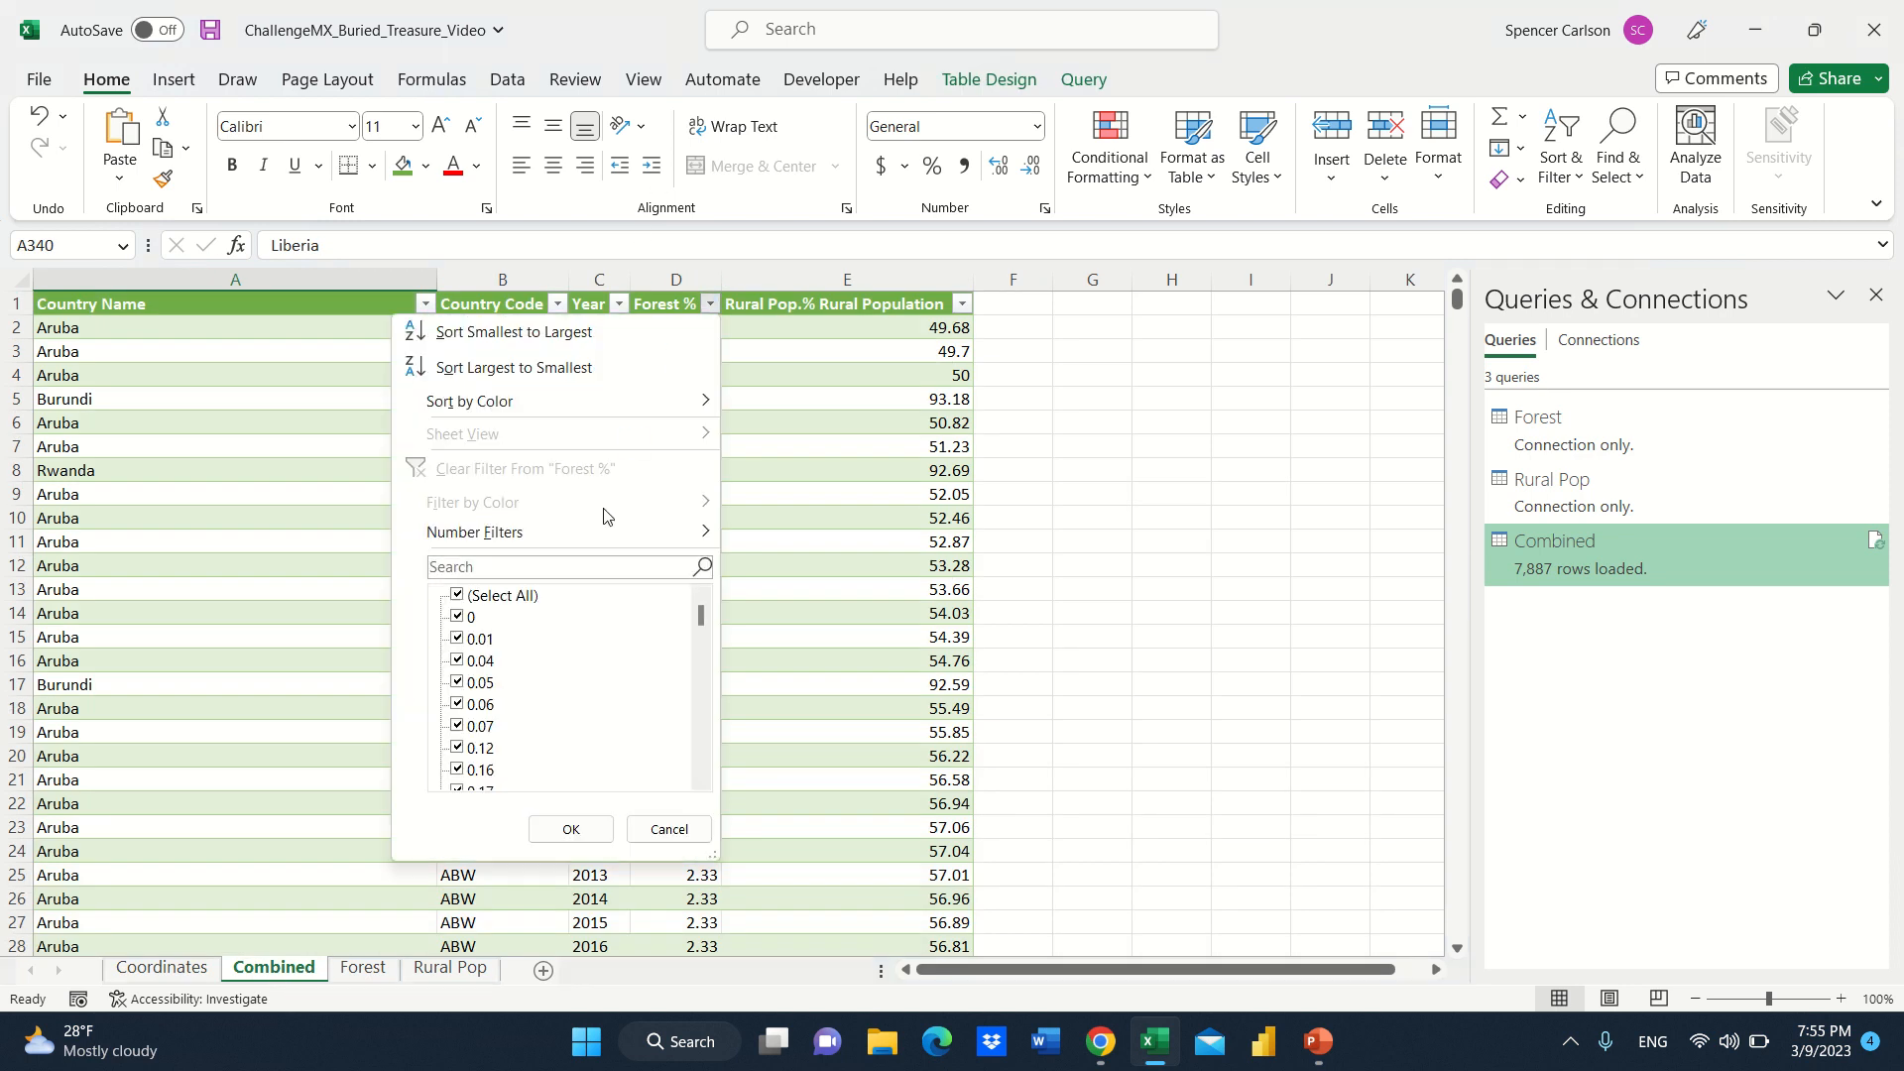
left_click(579, 568)
type("73.74")
key("Return")
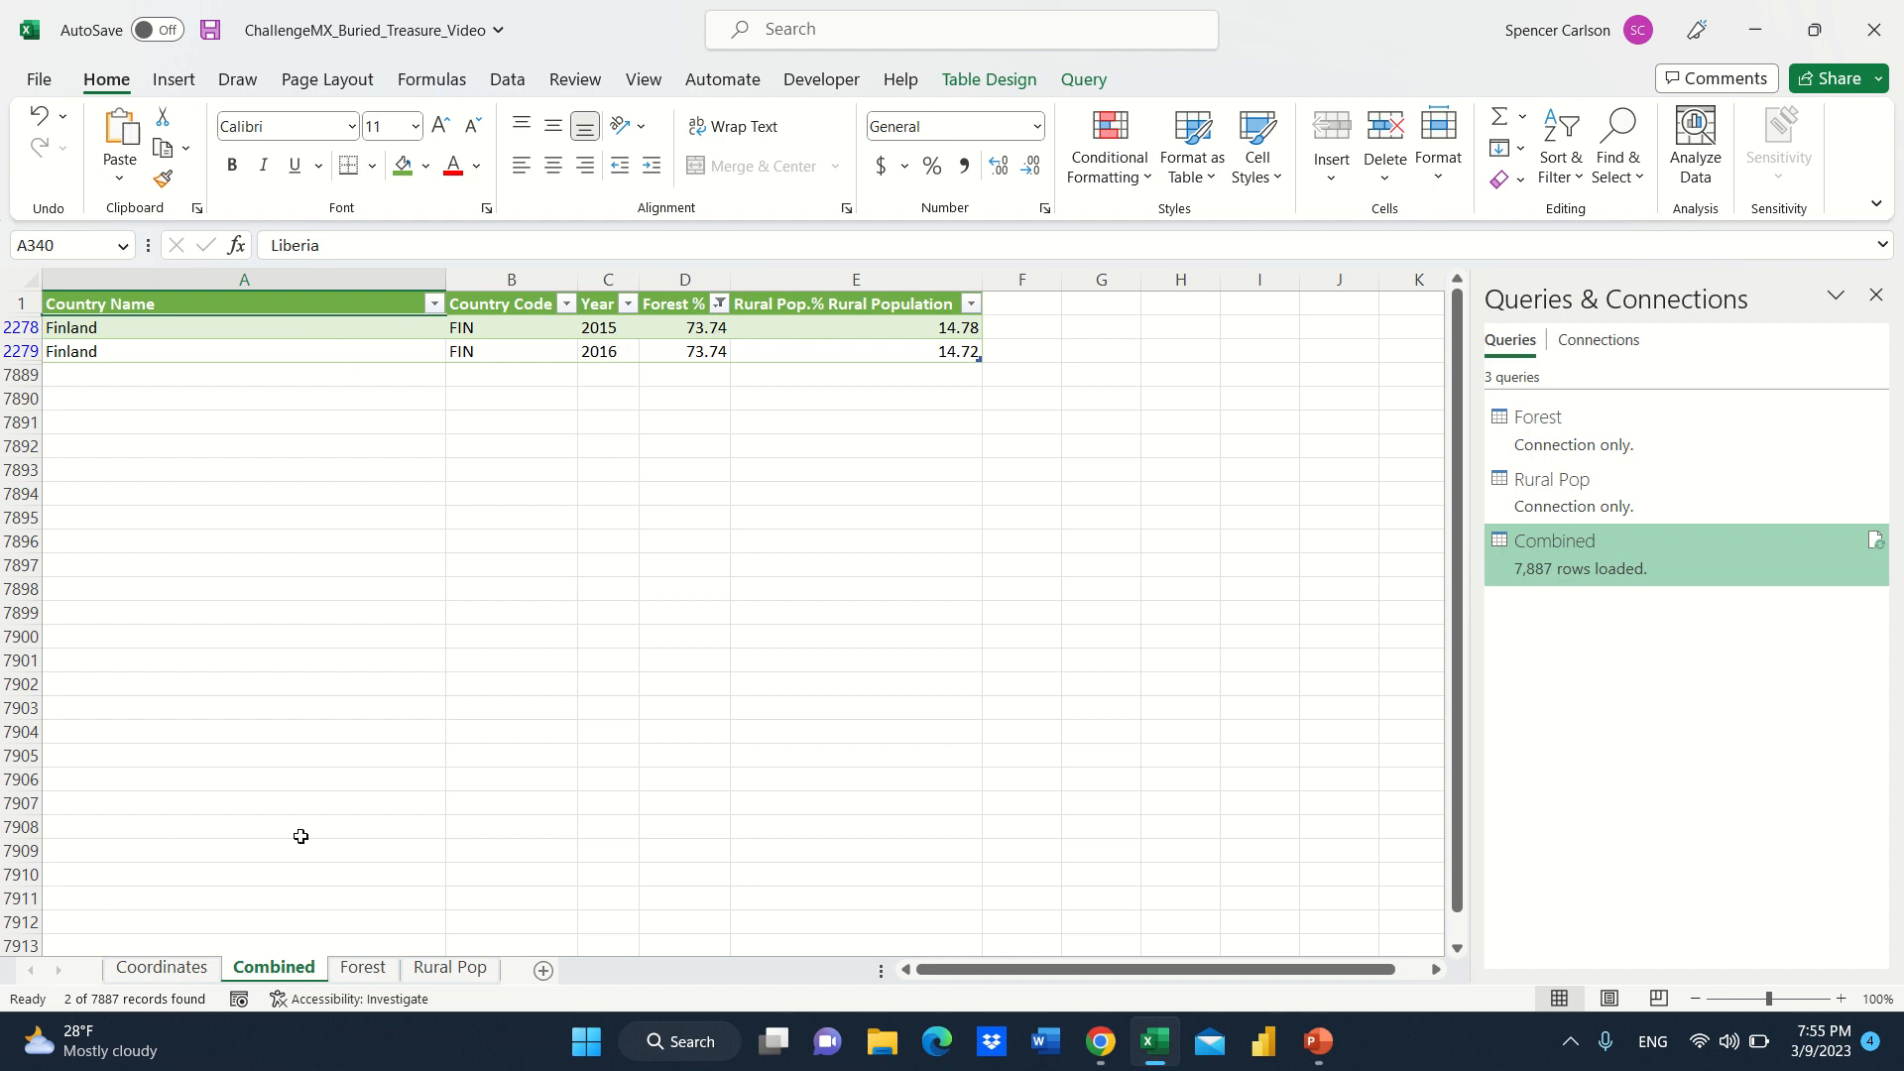
Enter 2015 on the Coordinates sheet as the answer to the question about 14.78% rural population and 73.74% forest area.
left_click(185, 976)
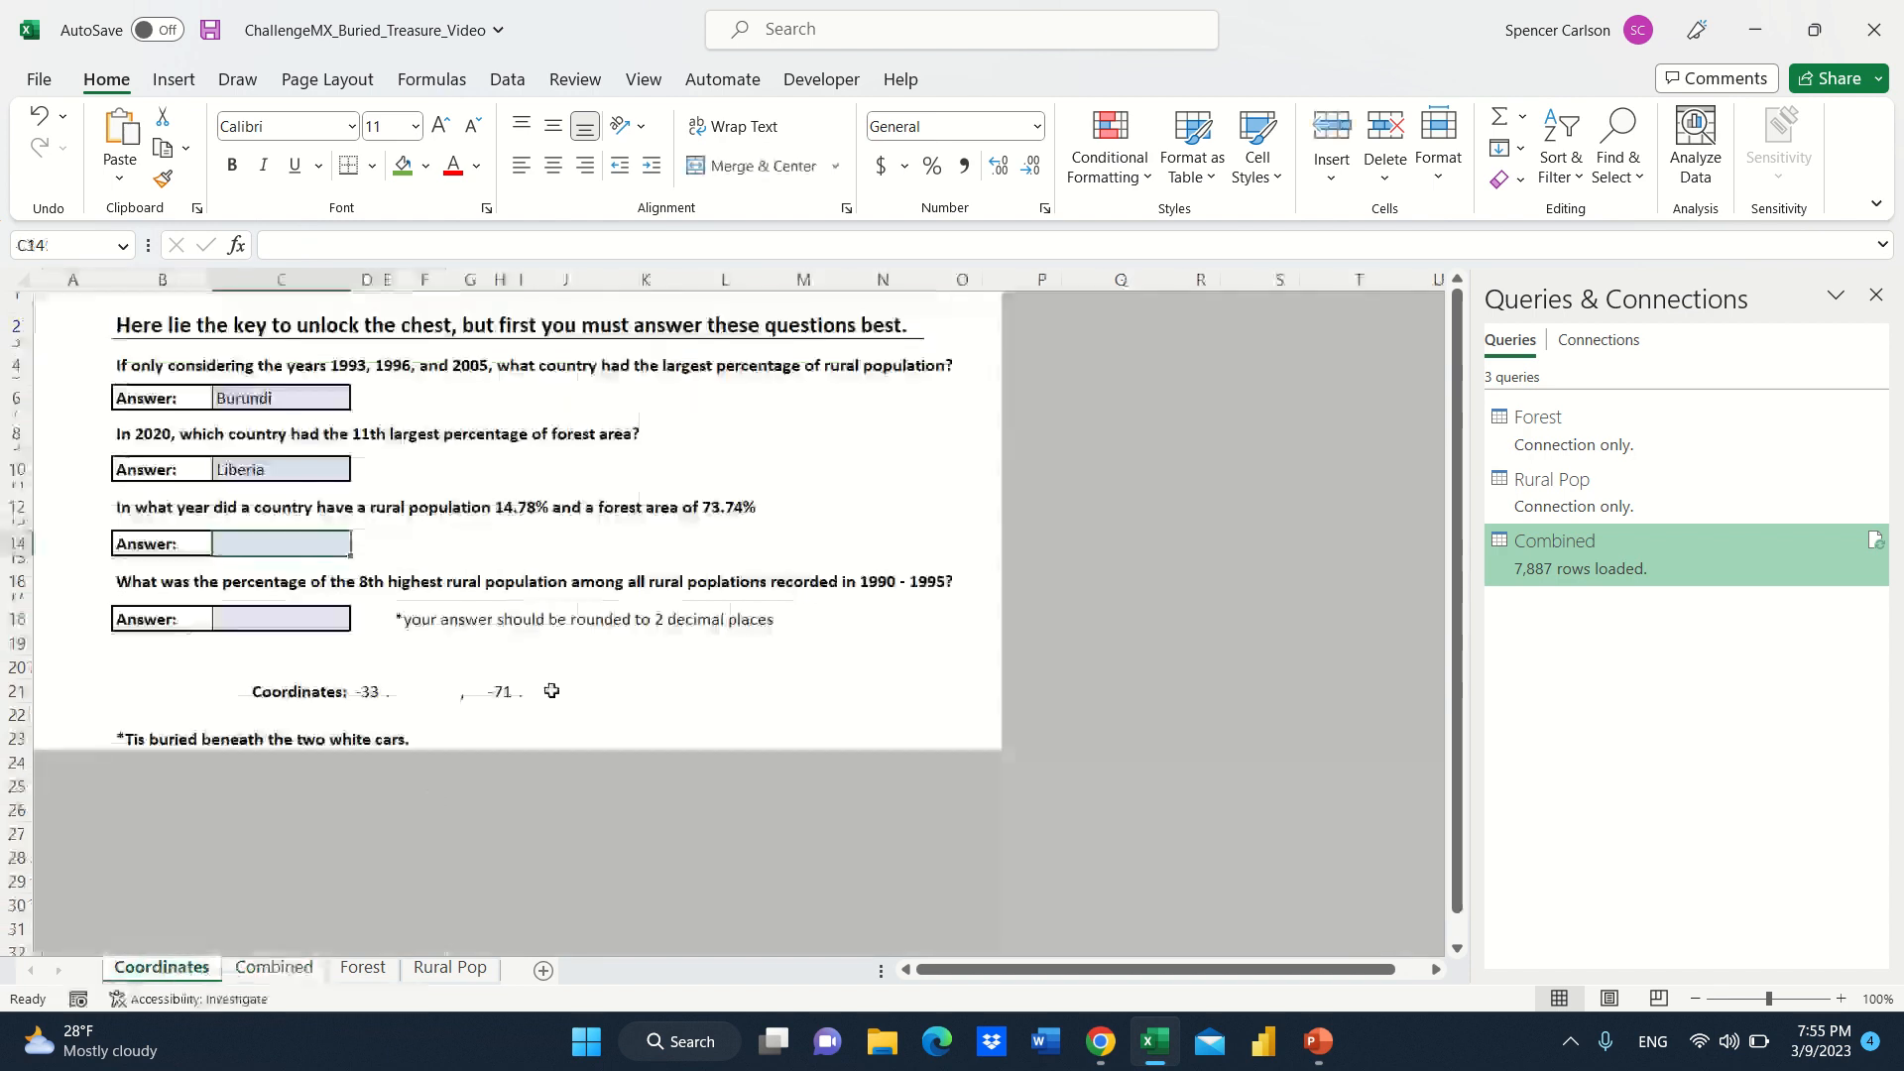
left_click(273, 968)
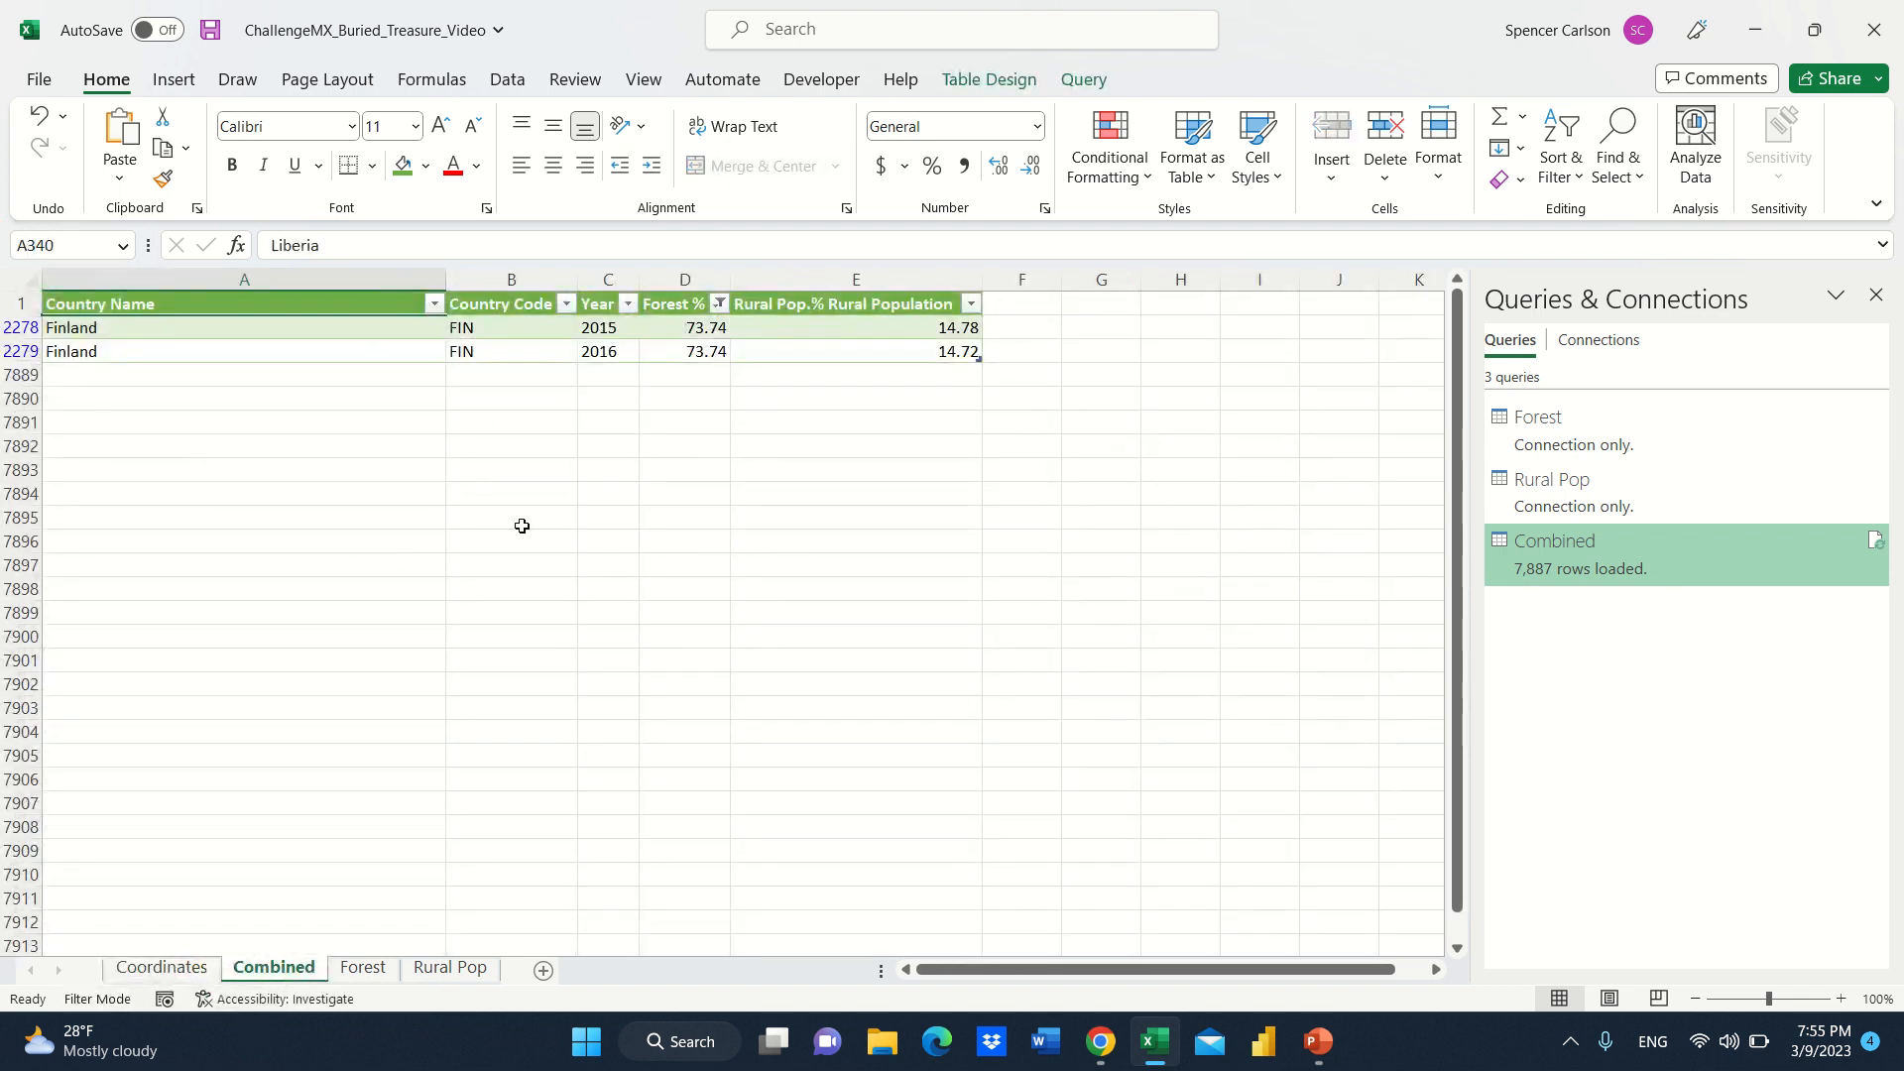
left_click(162, 967)
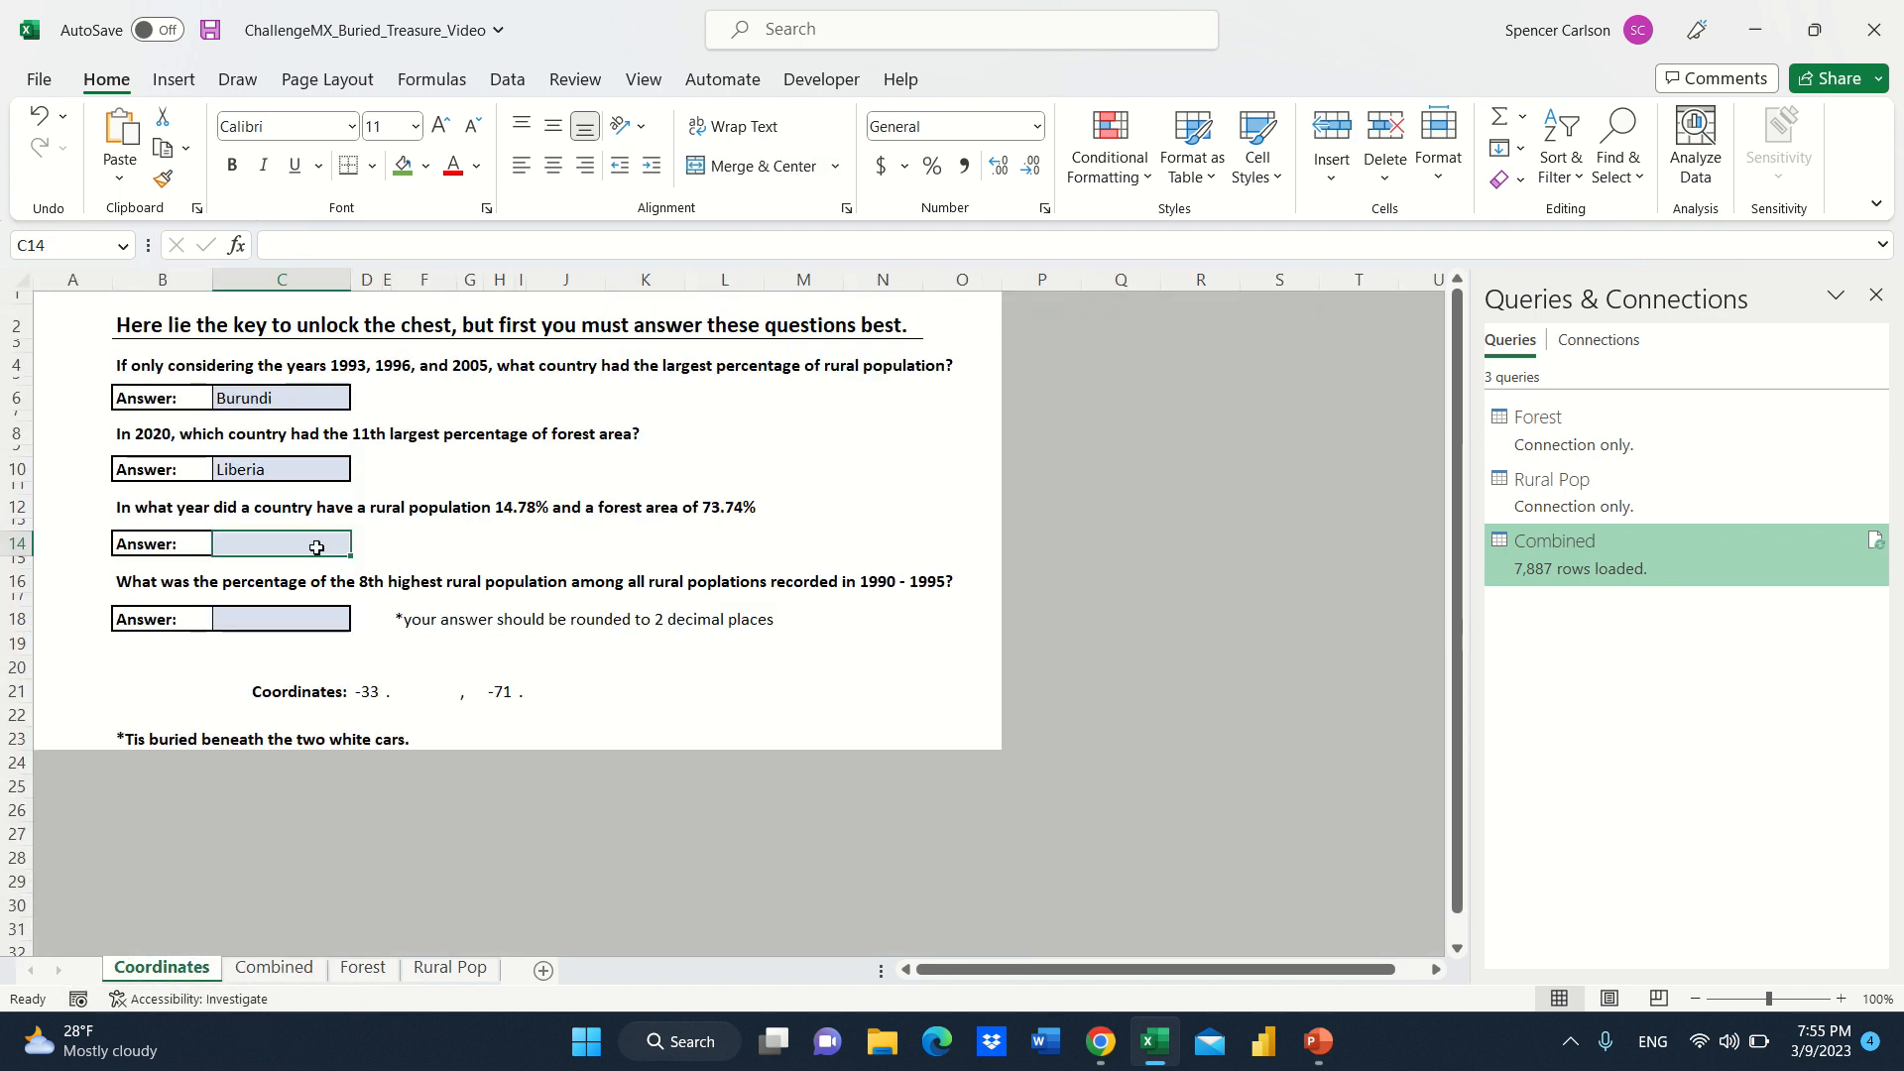
type("2015")
key("Return")
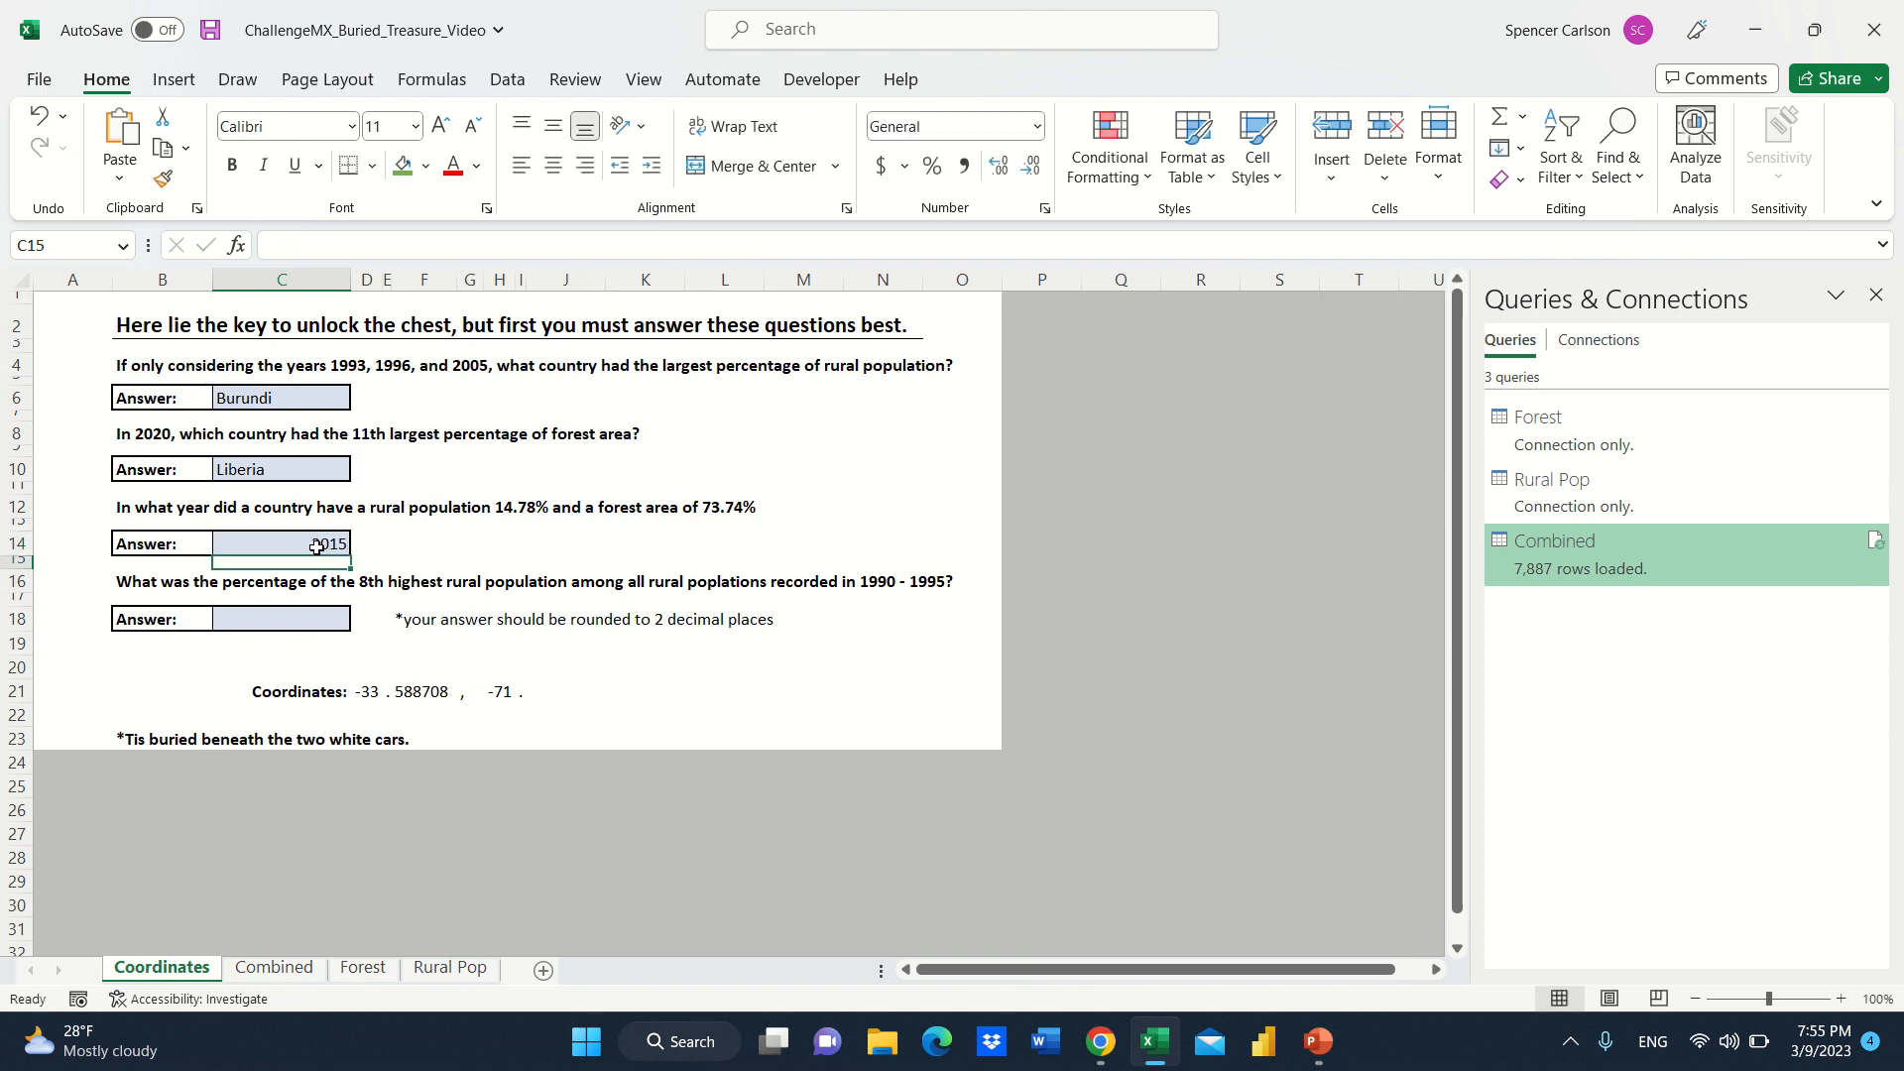
Select the answer cell of the fourth question on the Coordinates sheet and clear the Forest % filter from the Combined table.
left_click(315, 622)
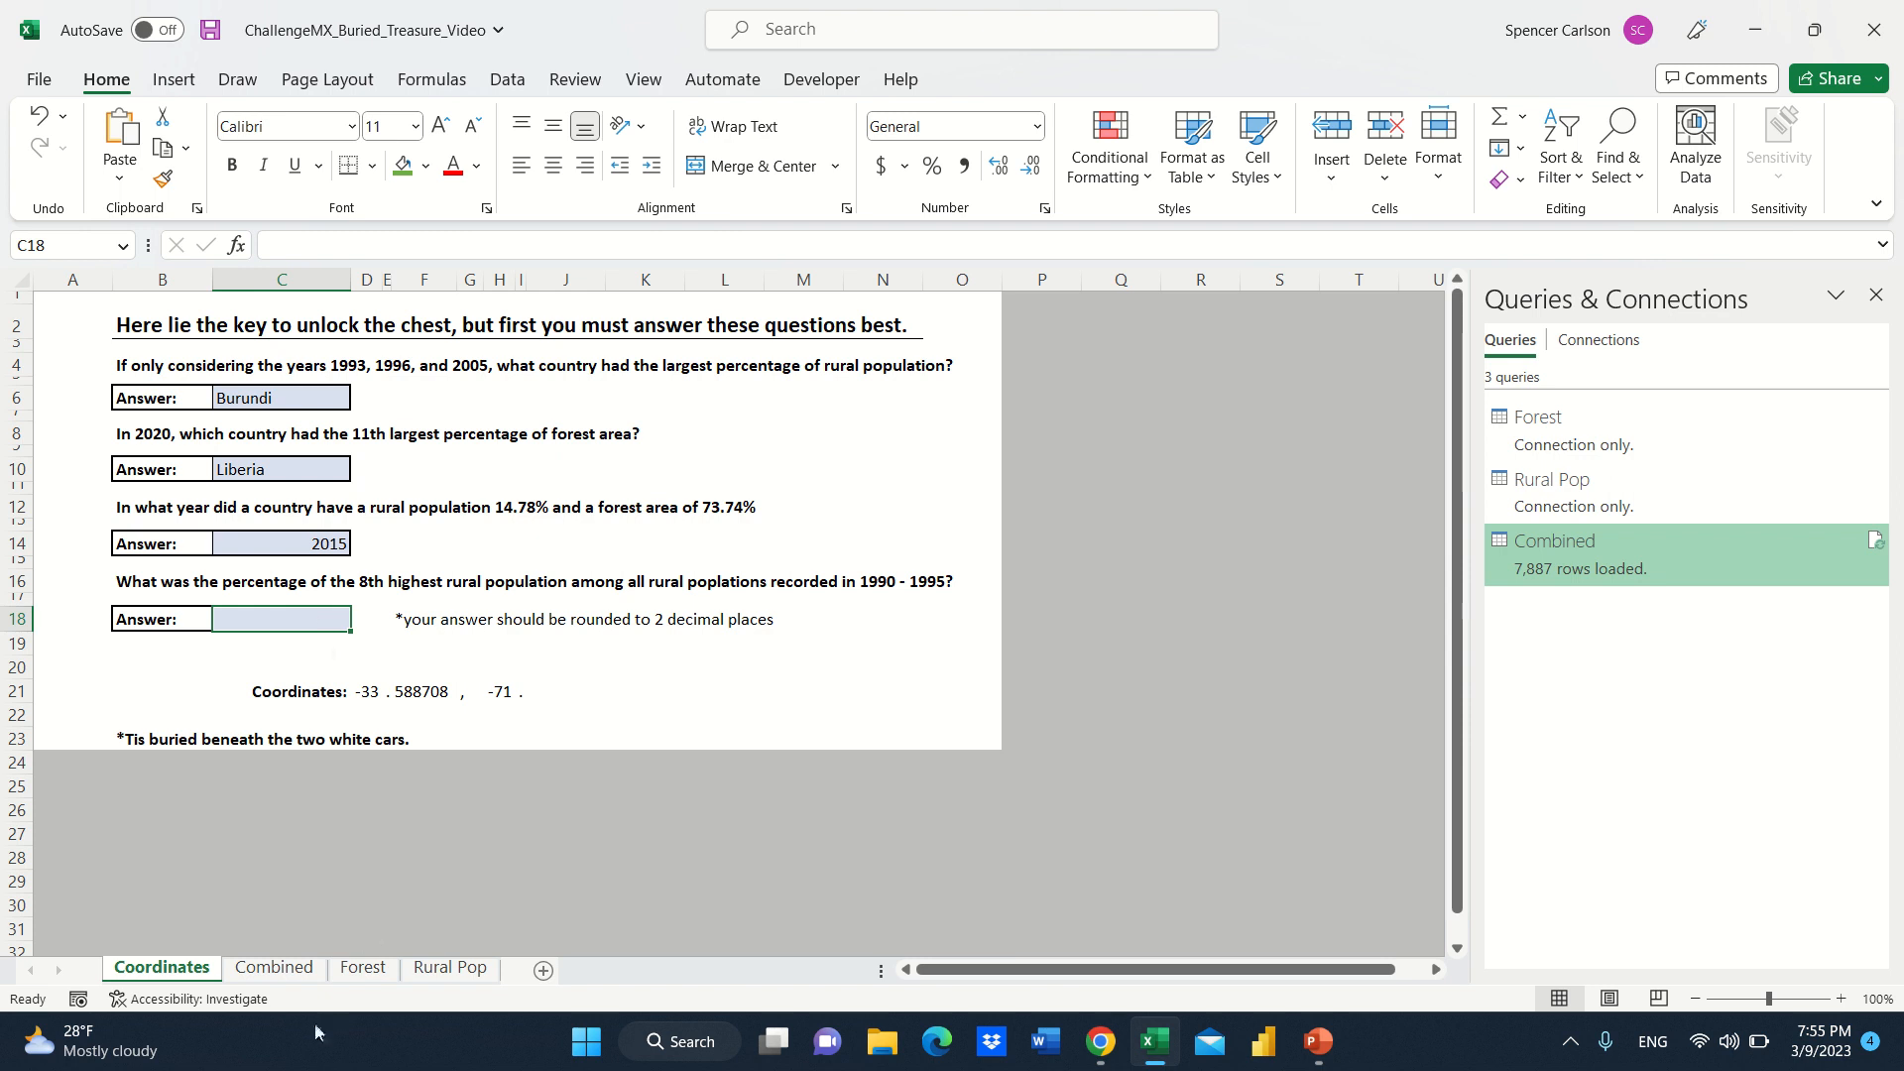
left_click(306, 972)
left_click(583, 756)
key("alt")
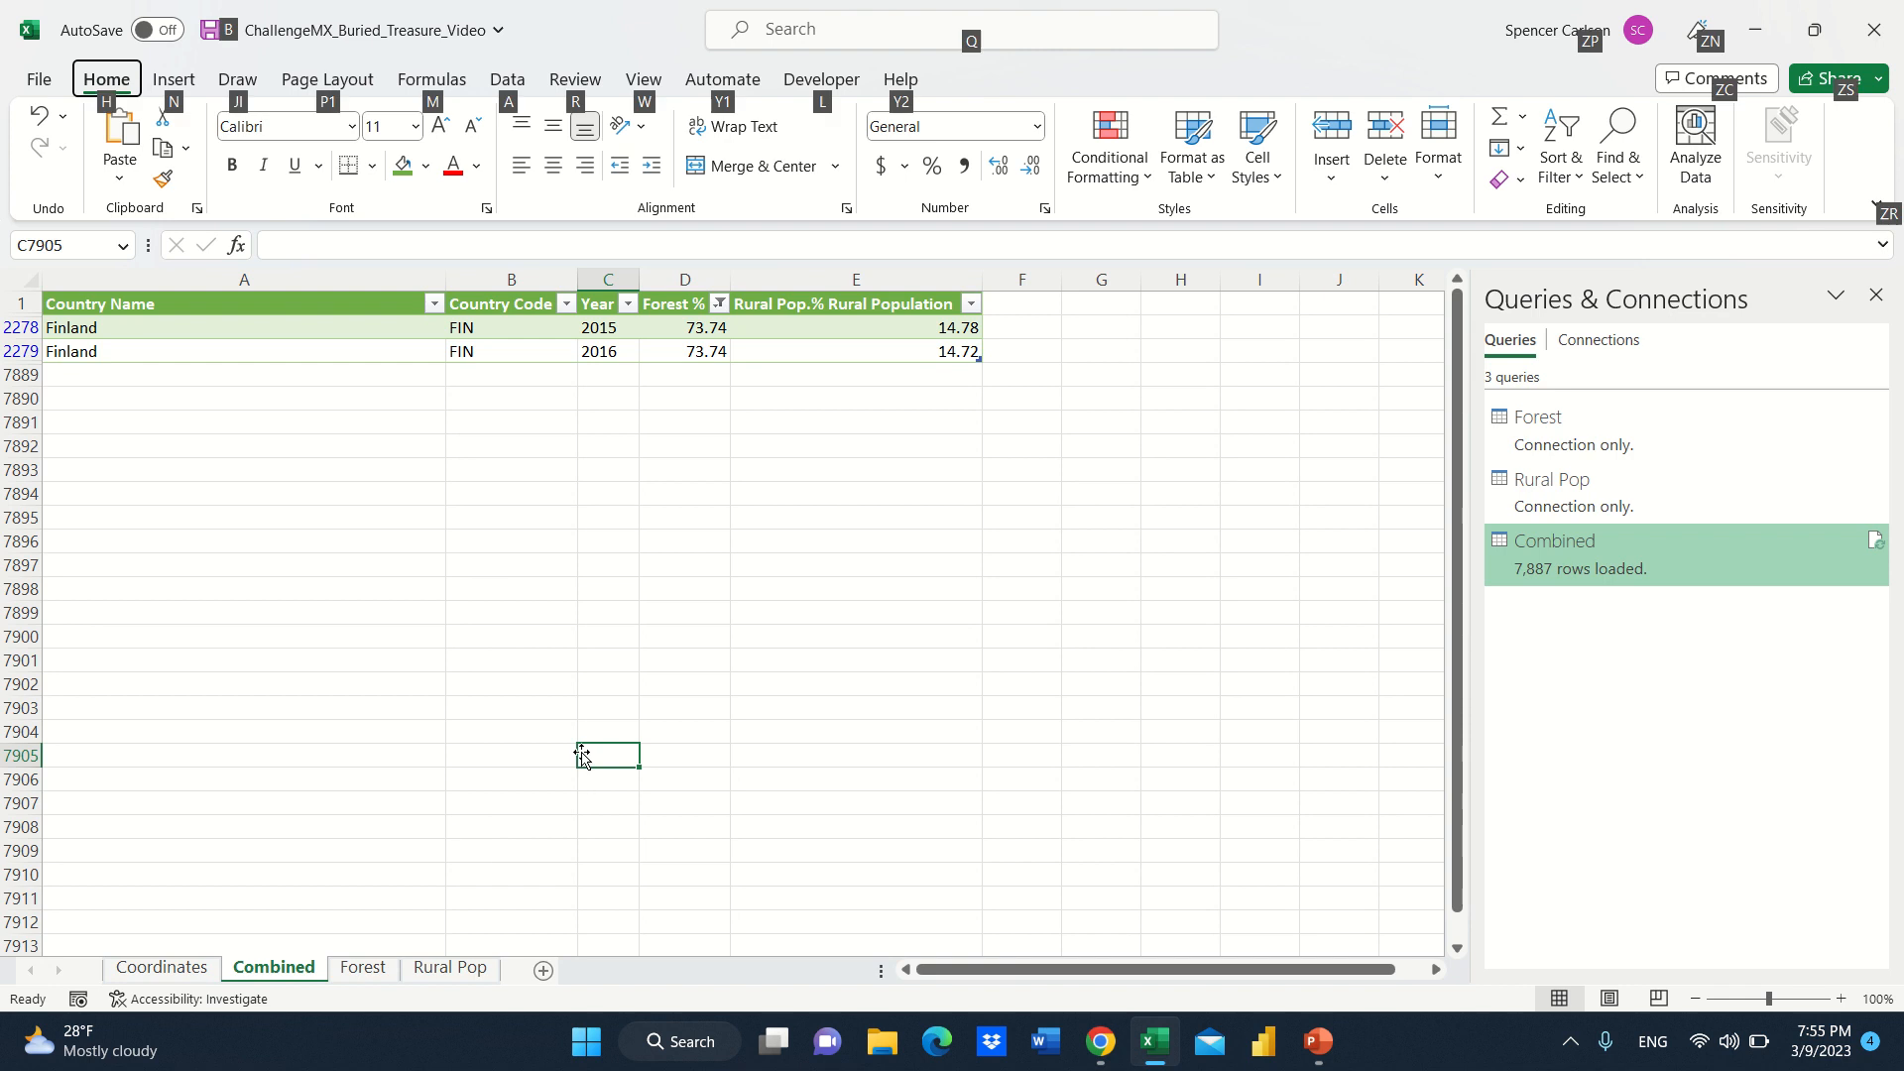
key("h")
key("s")
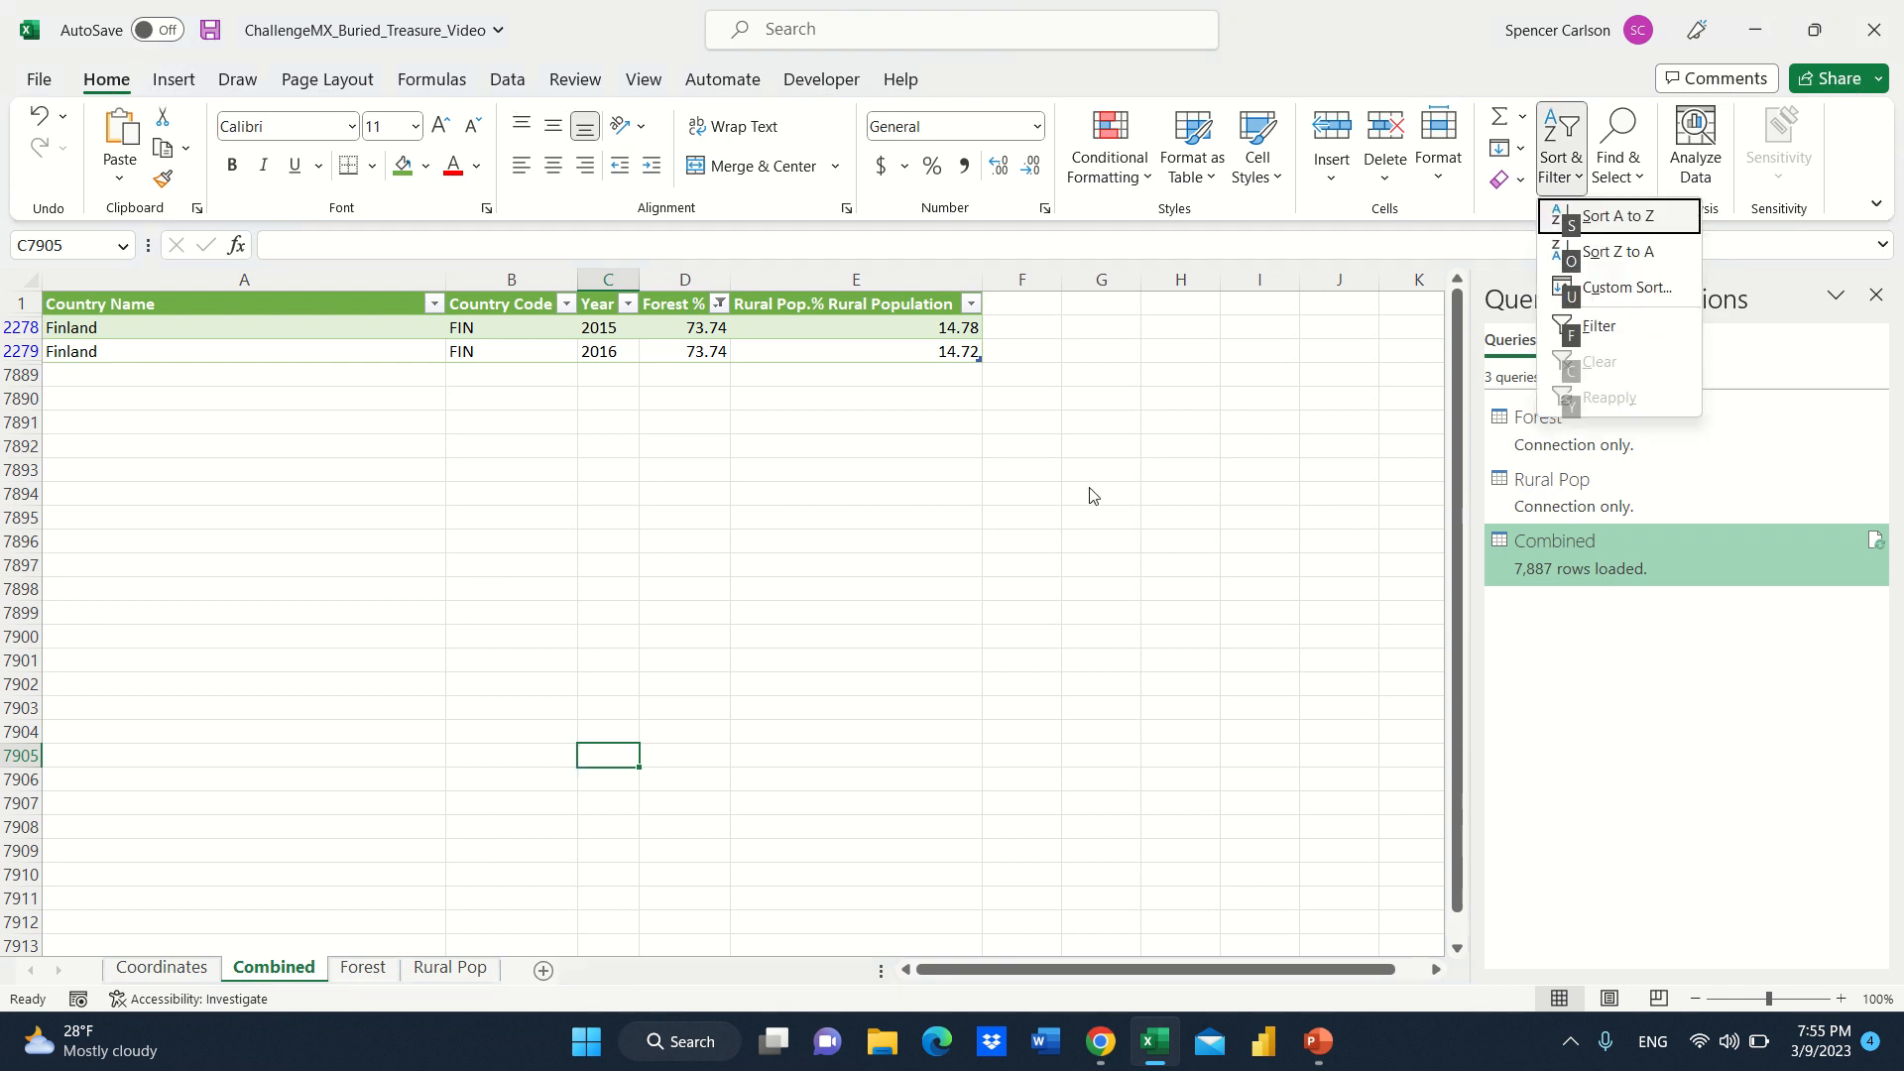
key("Escape")
left_click(741, 351)
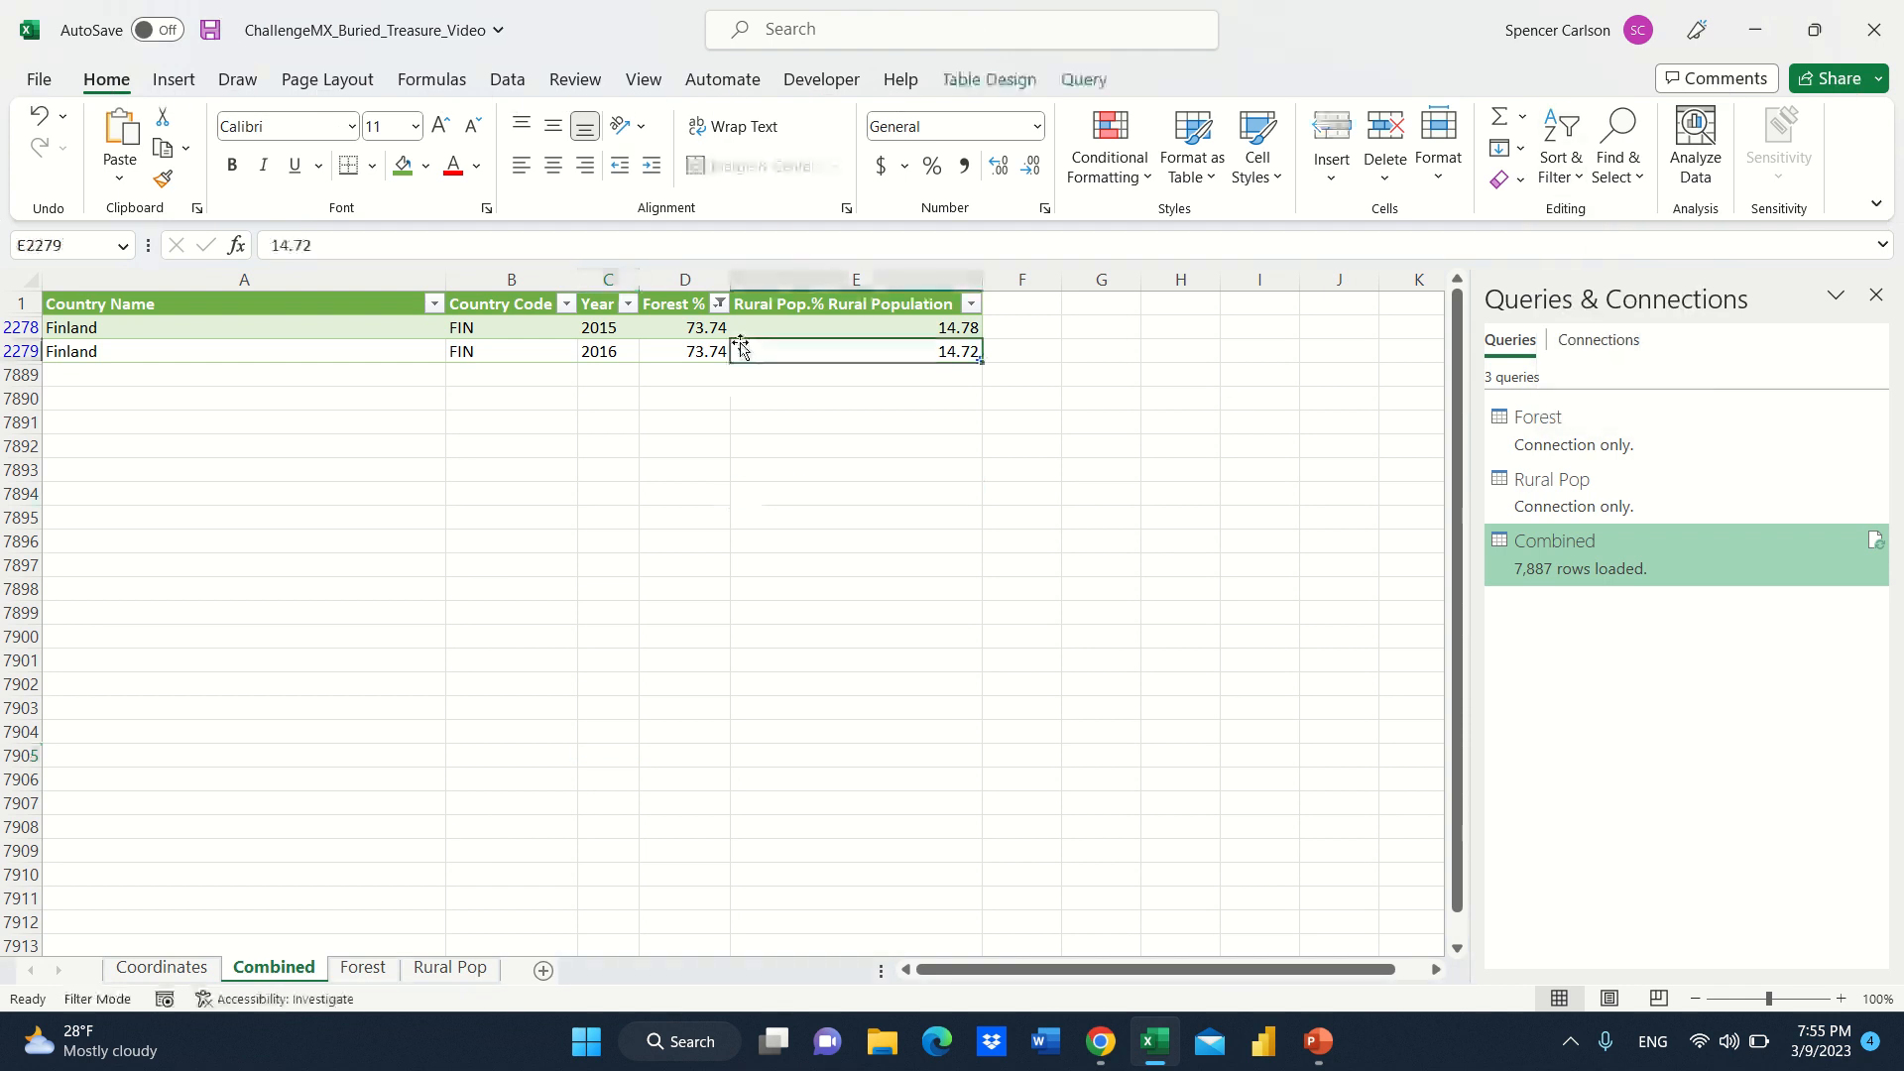
key("alt")
key("h")
key("s")
key("c")
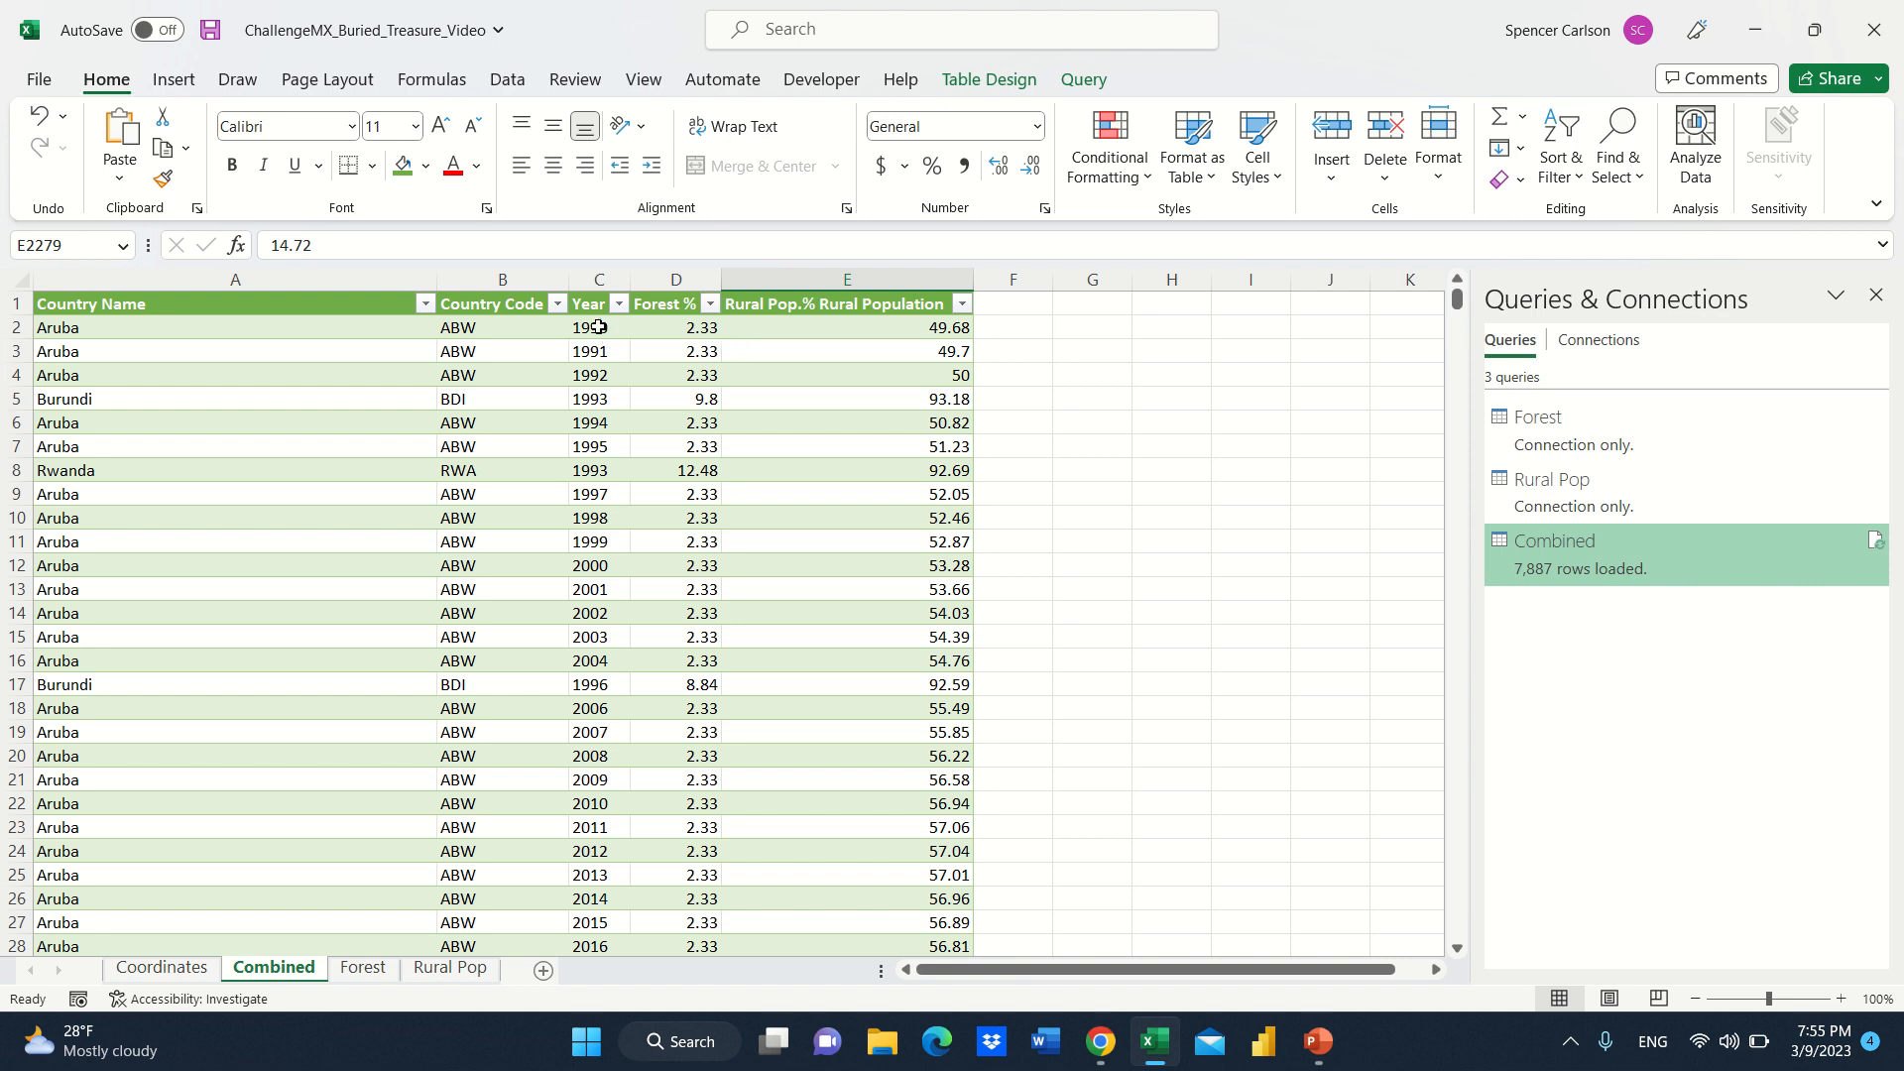
Filter the Combined table's Year column to 1990, 1991, 1992, 1993, 1994 and 1995.
left_click(619, 303)
left_click(375, 594)
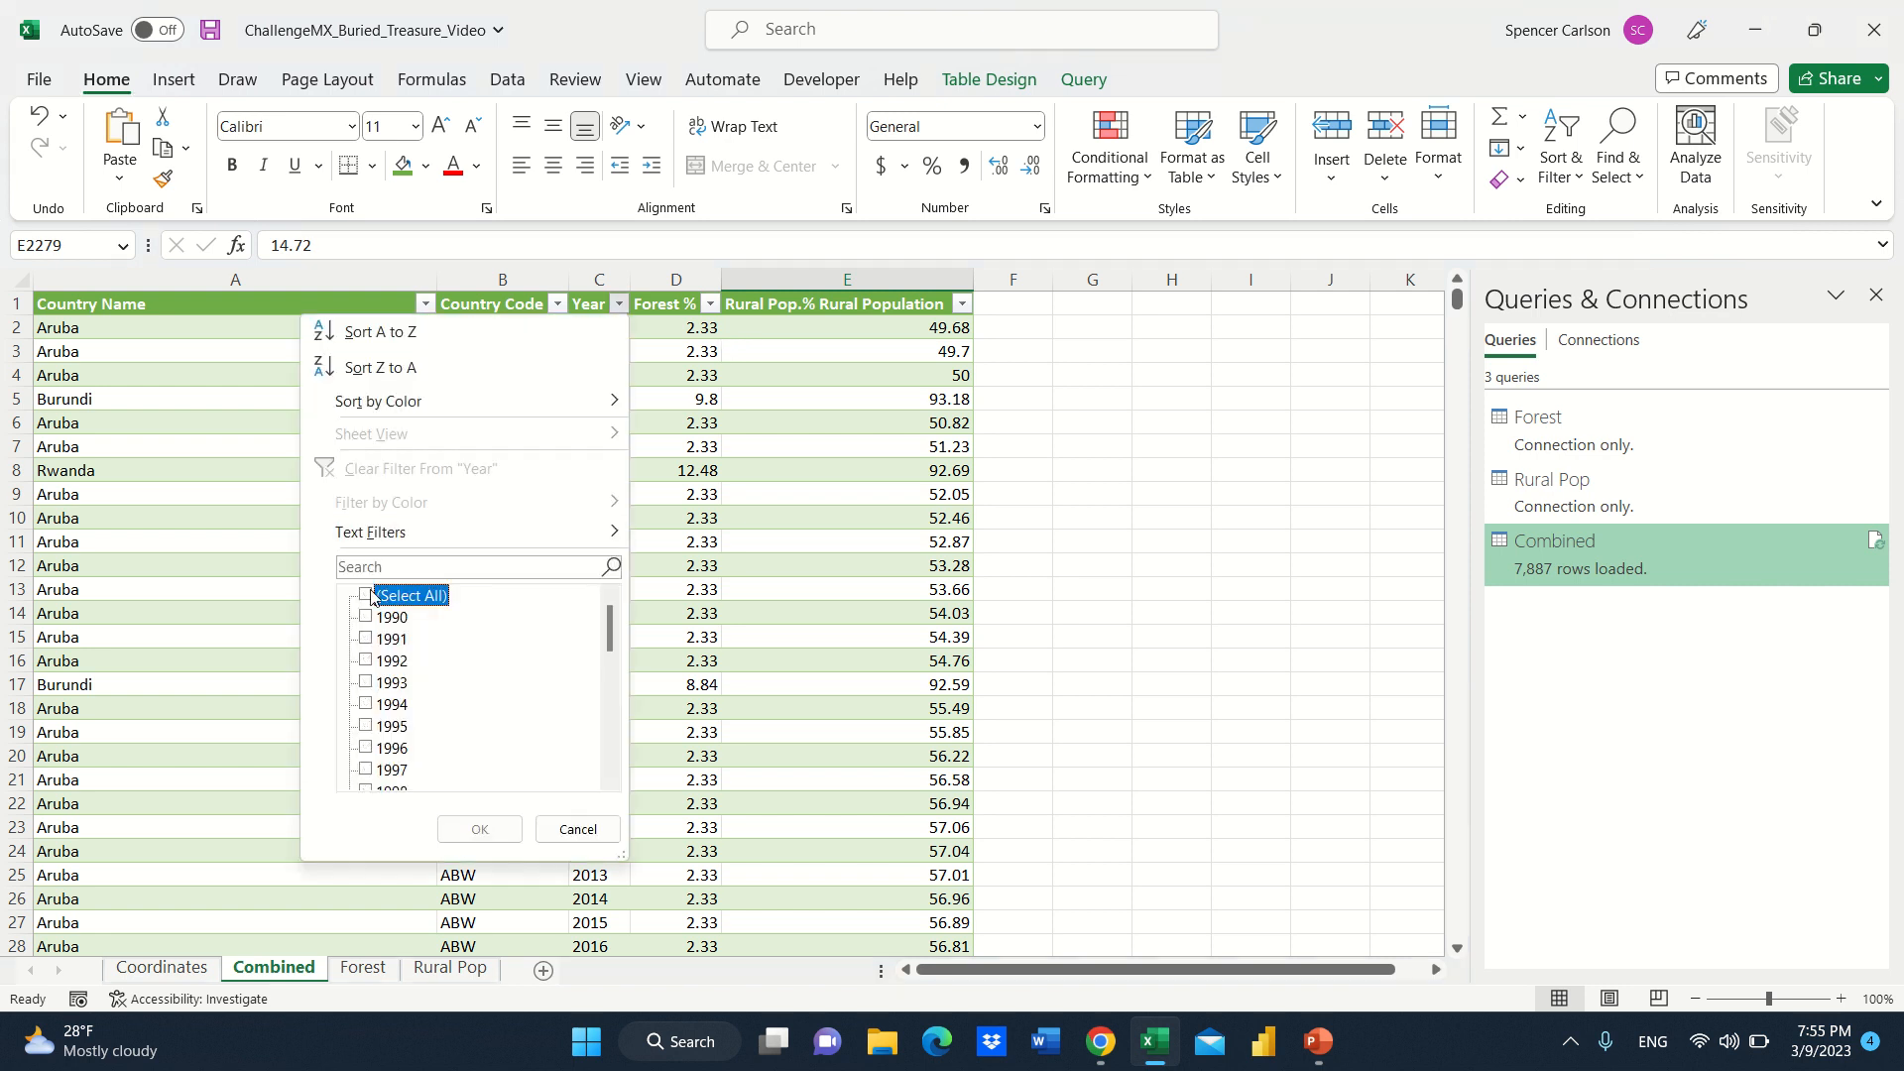
left_click(366, 617)
left_click(366, 638)
left_click(366, 660)
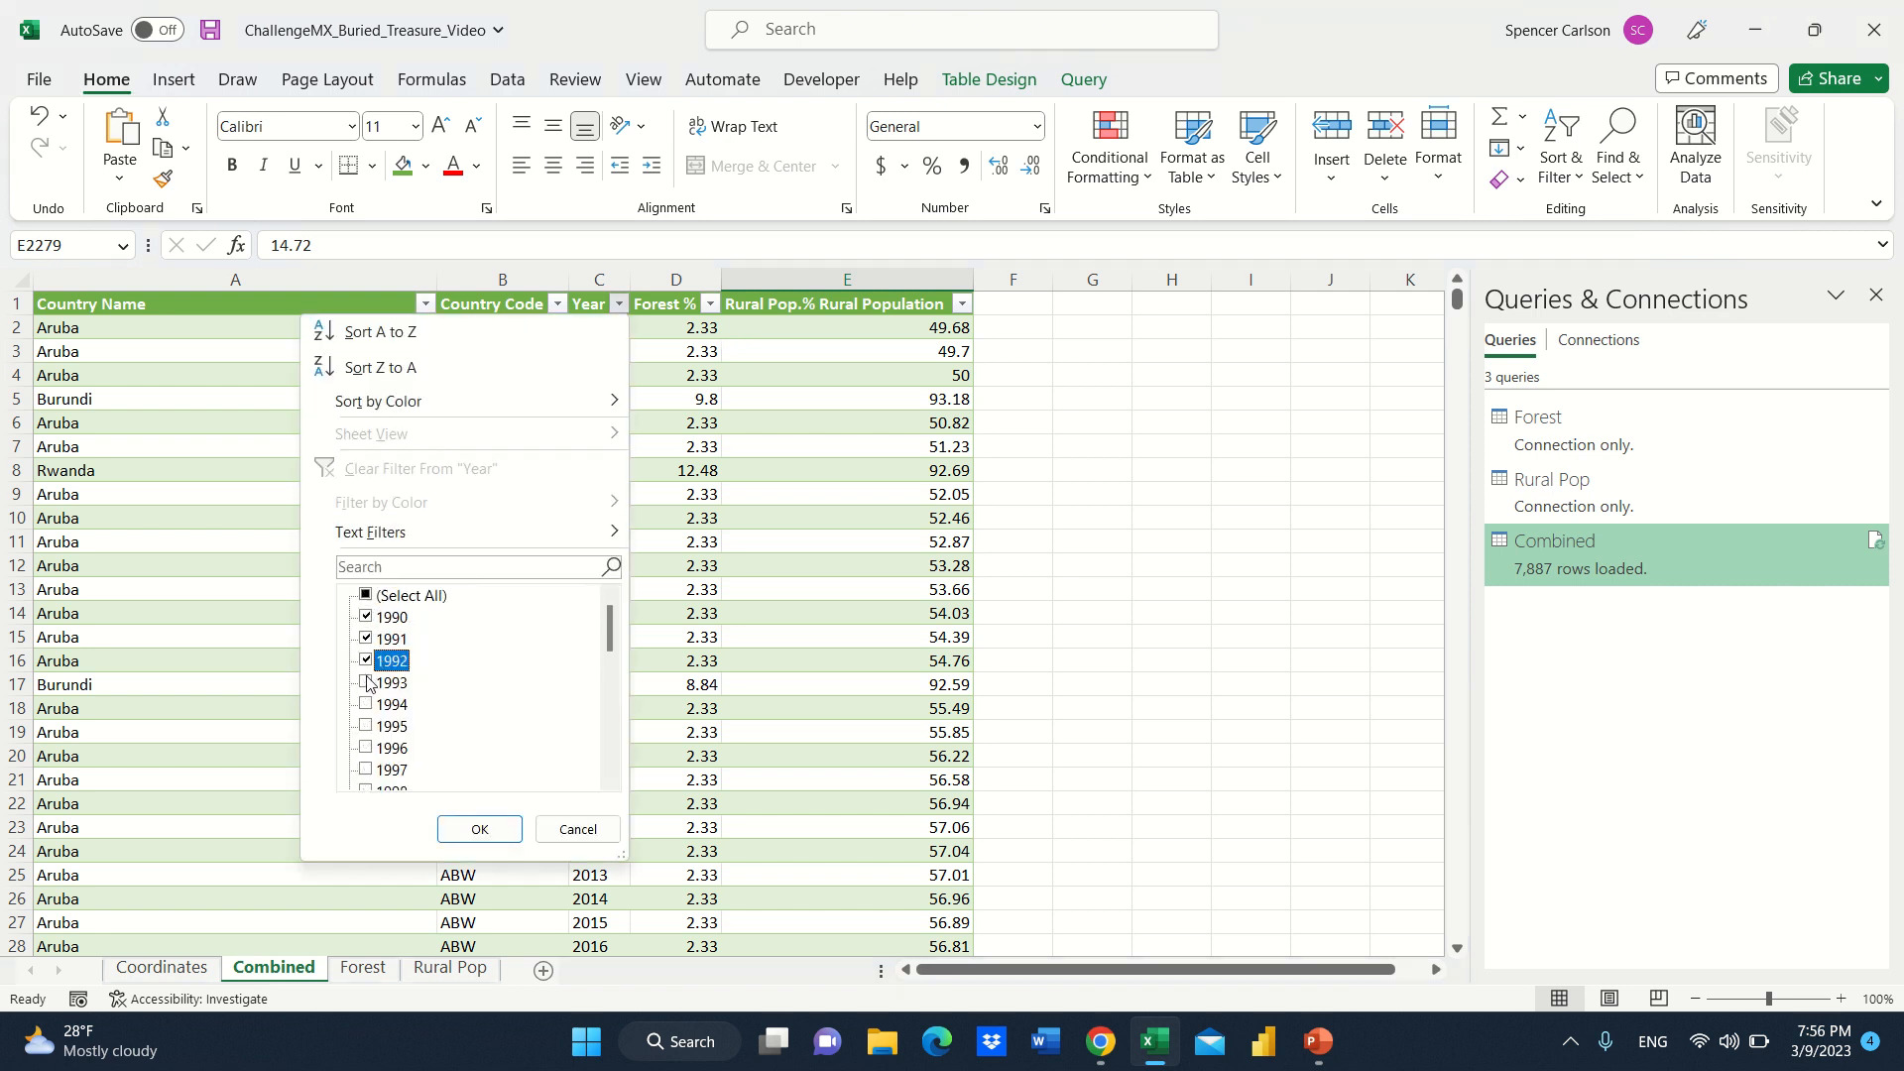
left_click(366, 682)
left_click(366, 705)
left_click(366, 726)
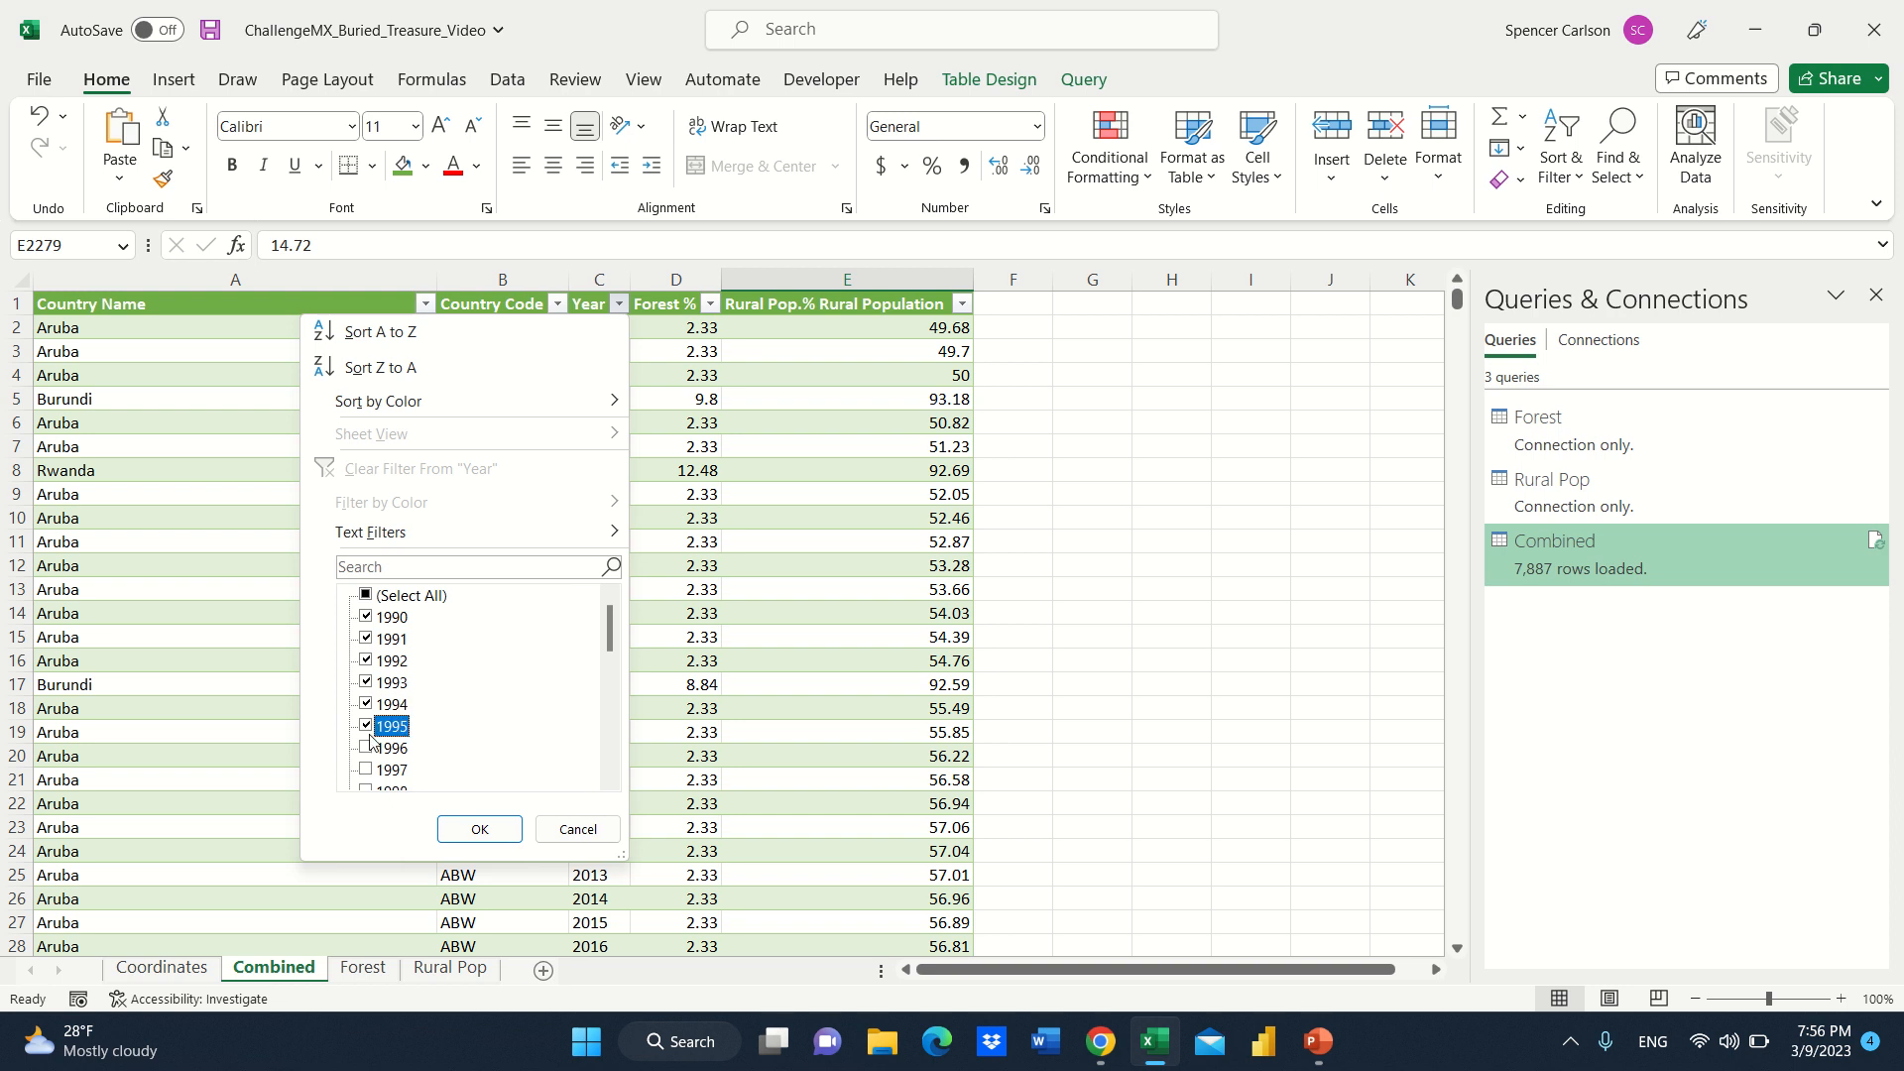
left_click(464, 827)
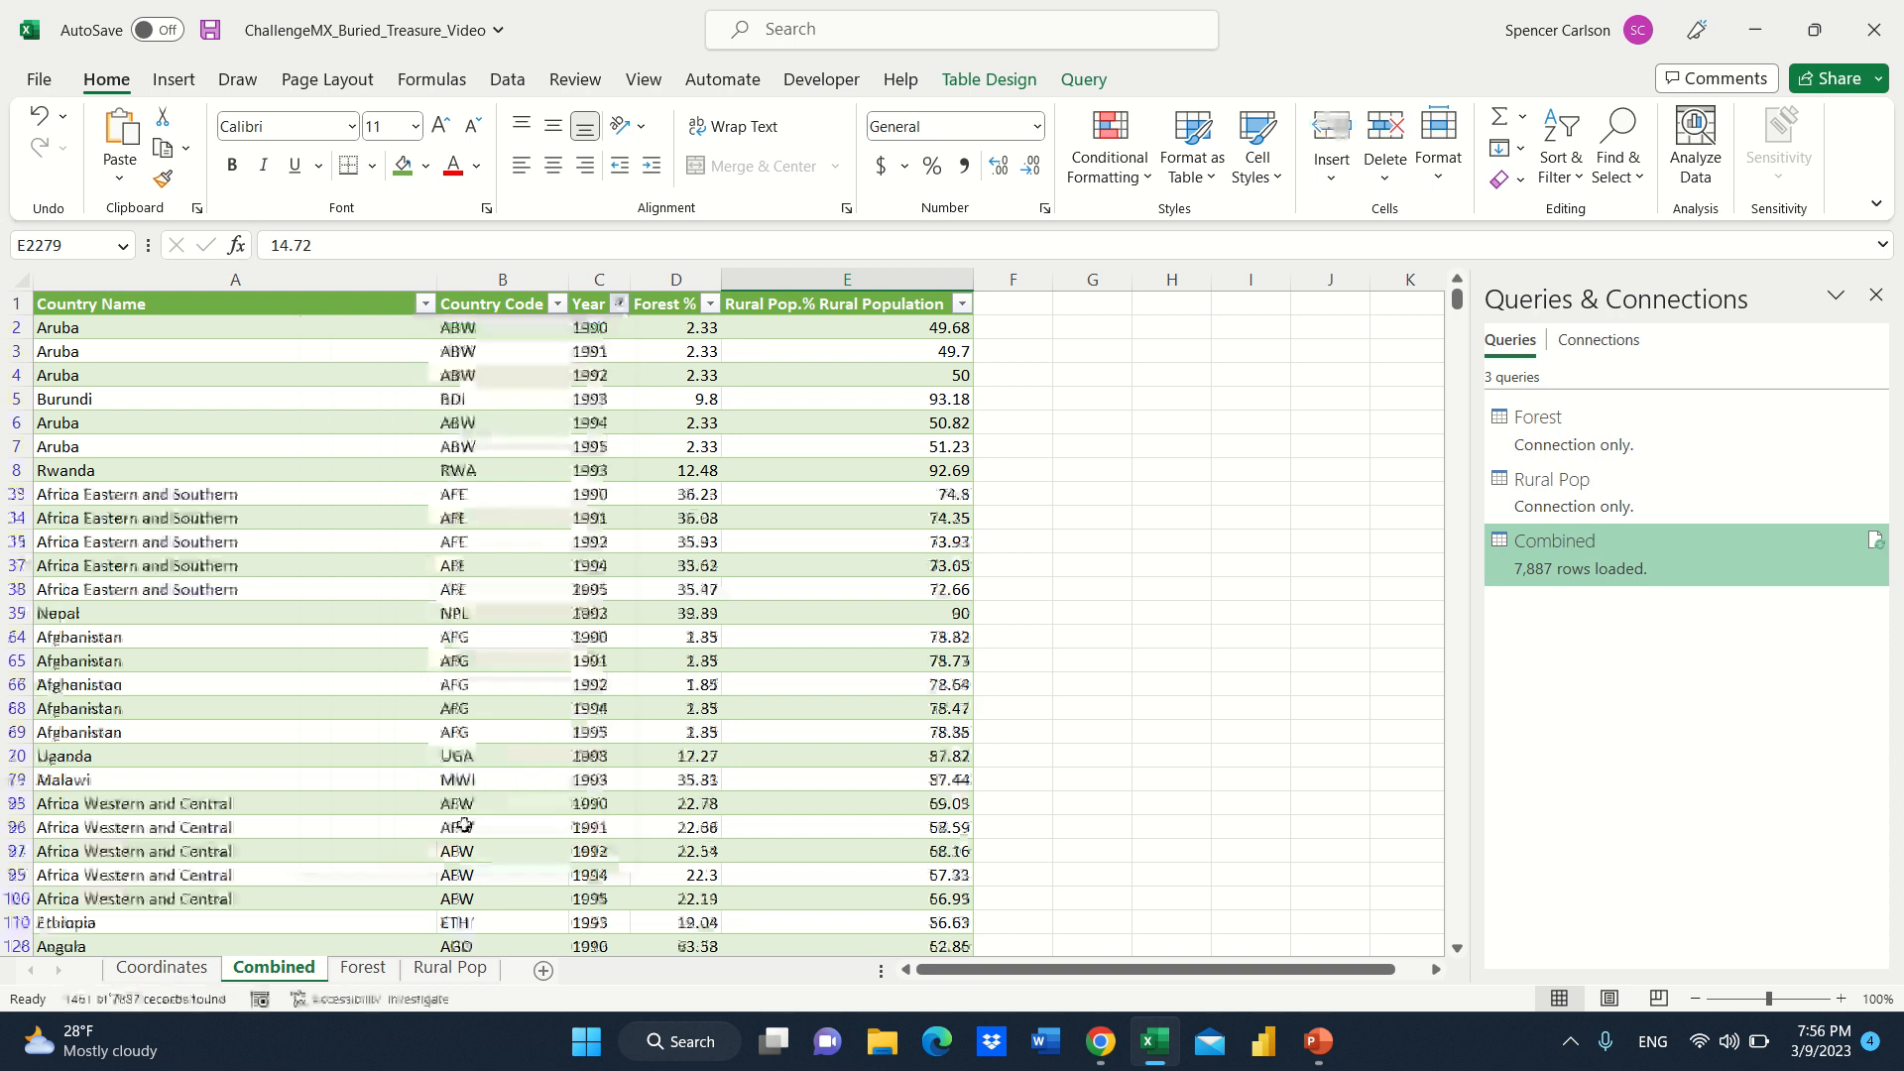
Sort the Combined table's rural population percentage column from largest to smallest, checking the fourth question on the Coordinates sheet.
left_click(164, 970)
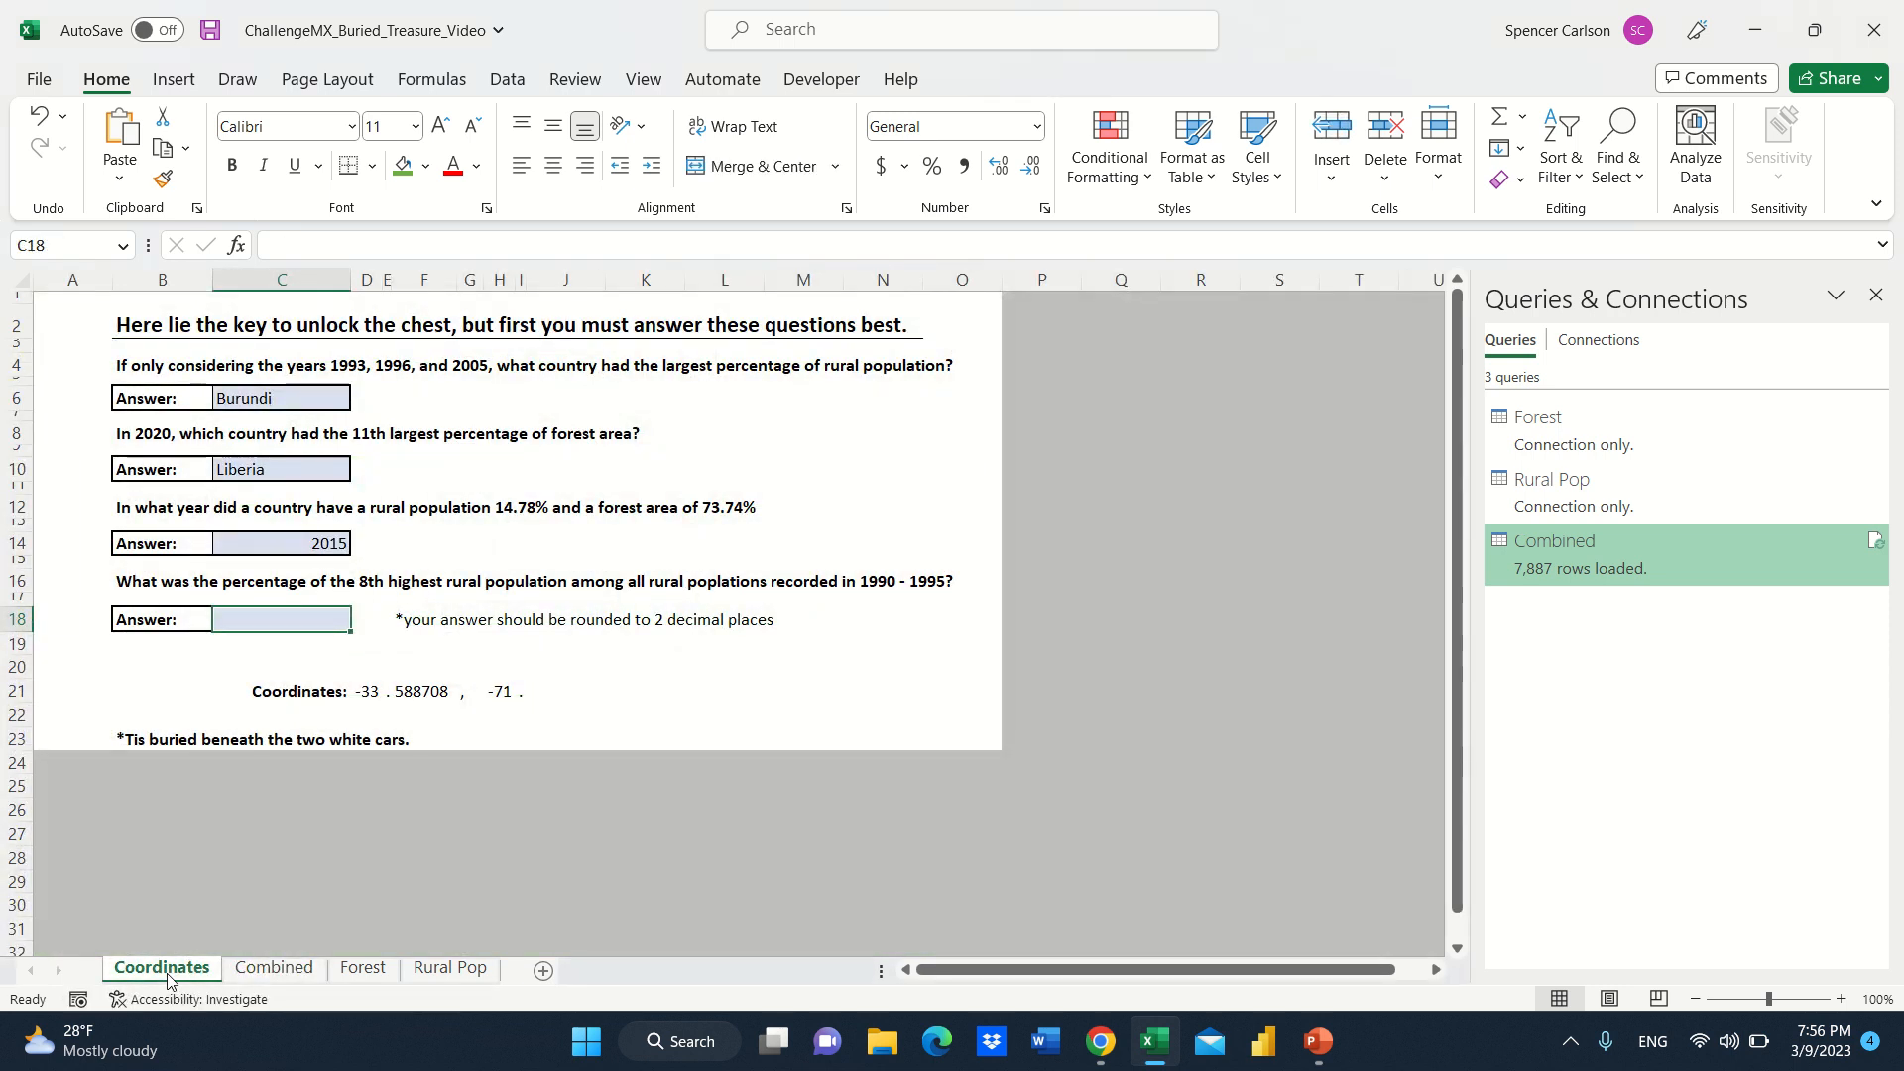
left_click(249, 979)
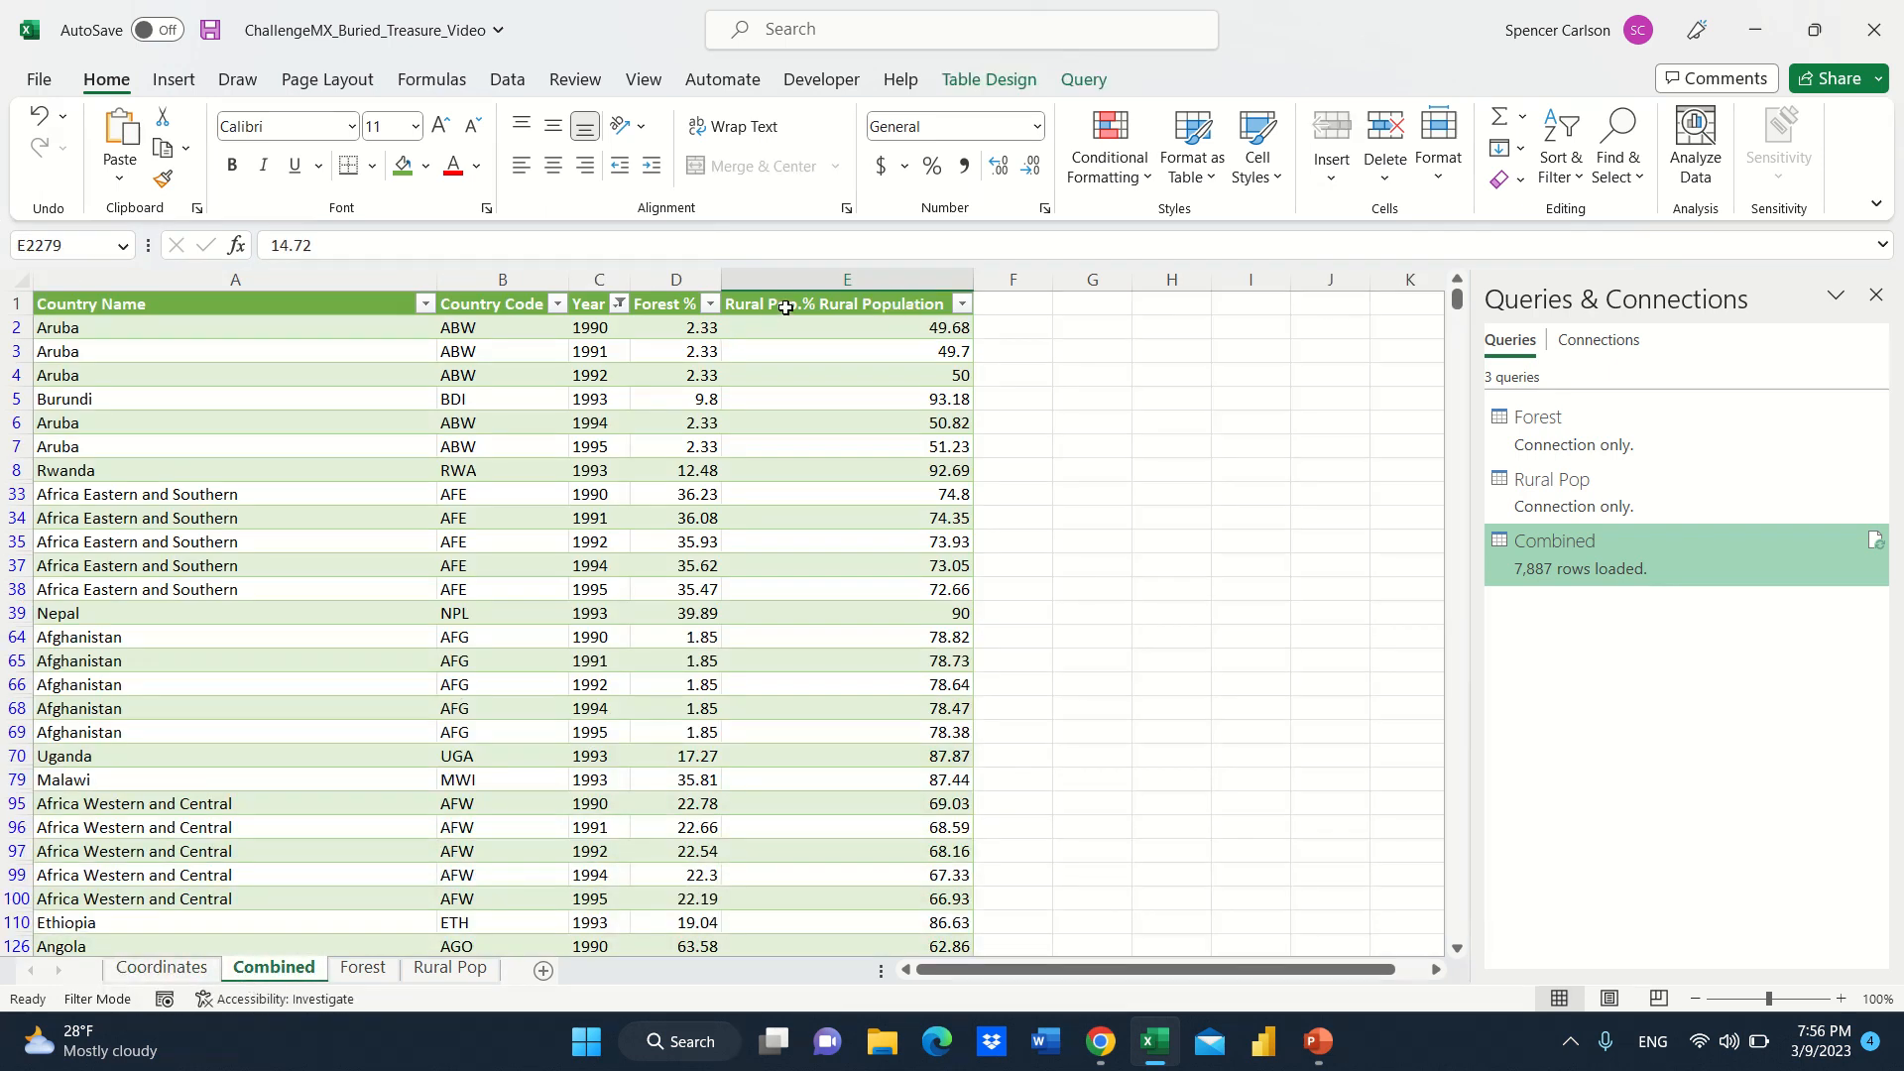
left_click(958, 306)
left_click(887, 367)
left_click(198, 964)
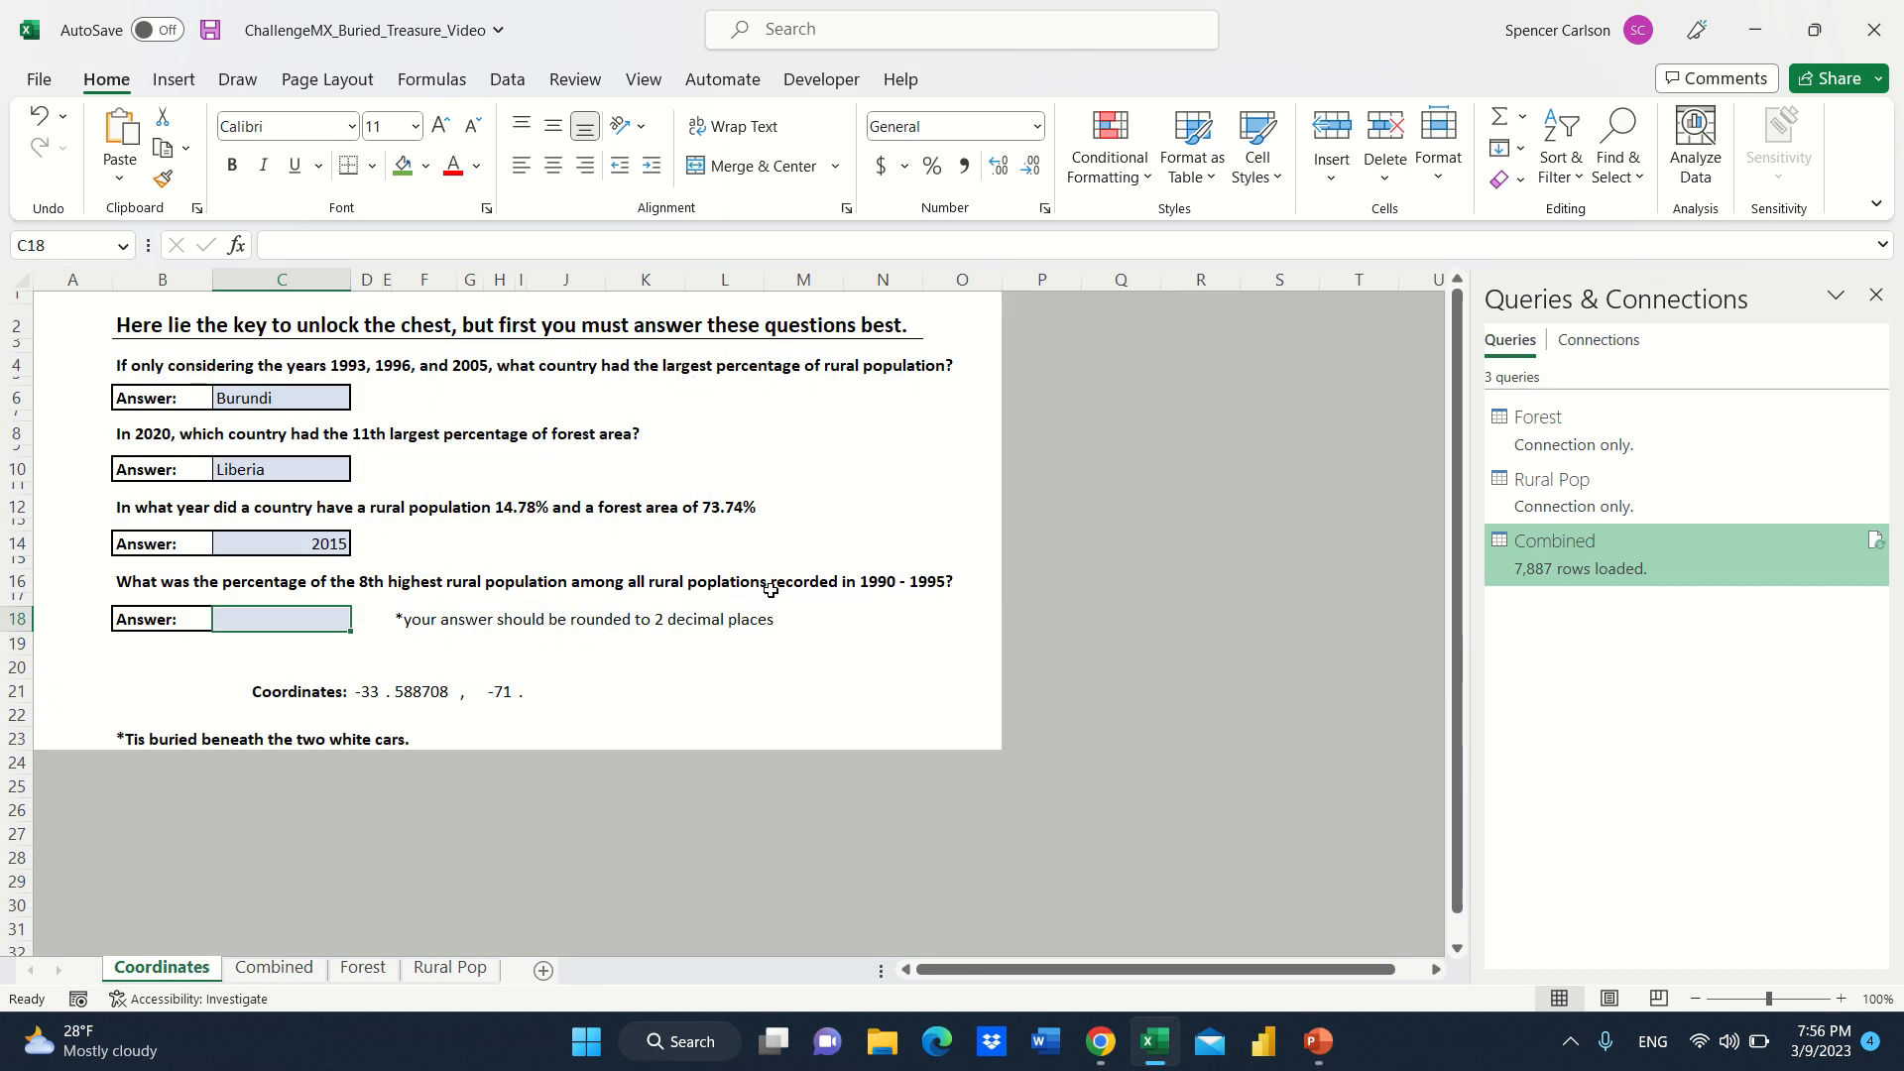
left_click(273, 967)
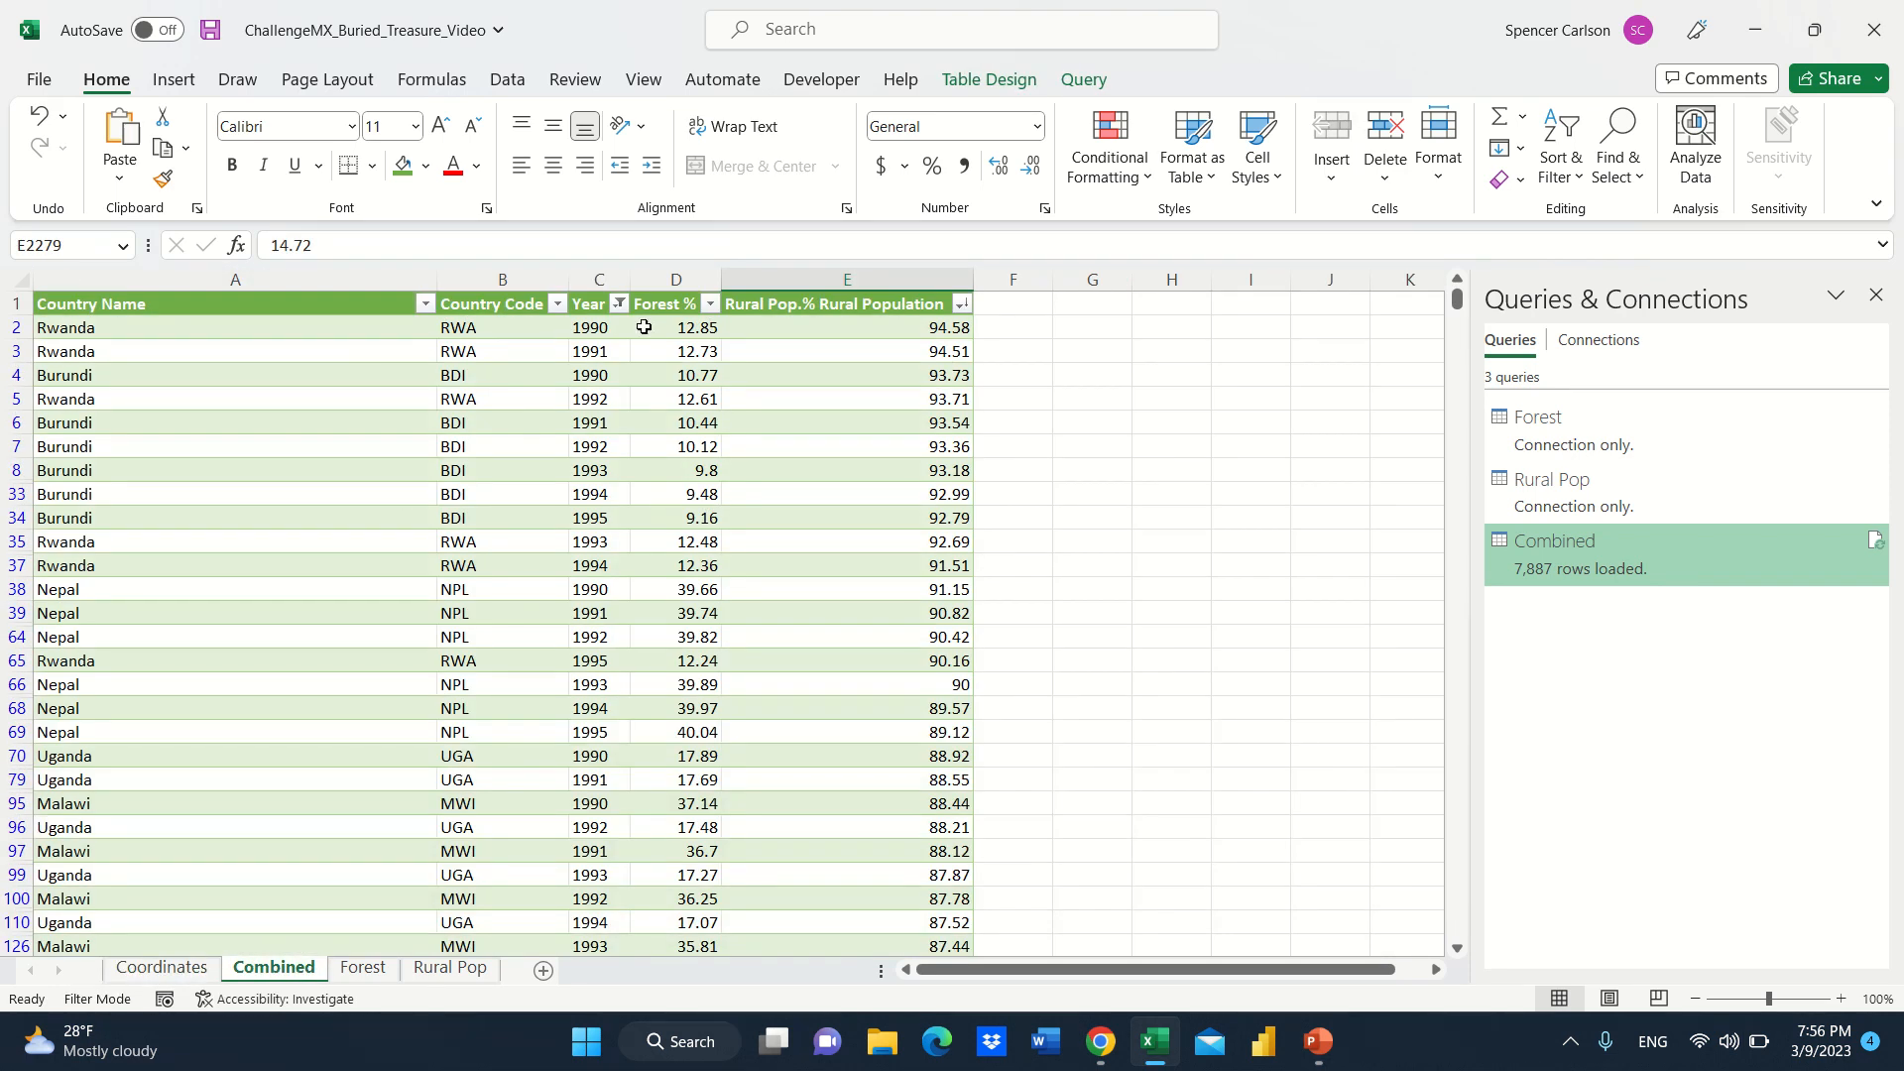
Count down the sorted rural population percentages in the Combined table to find the 8th highest value.
left_click(870, 325)
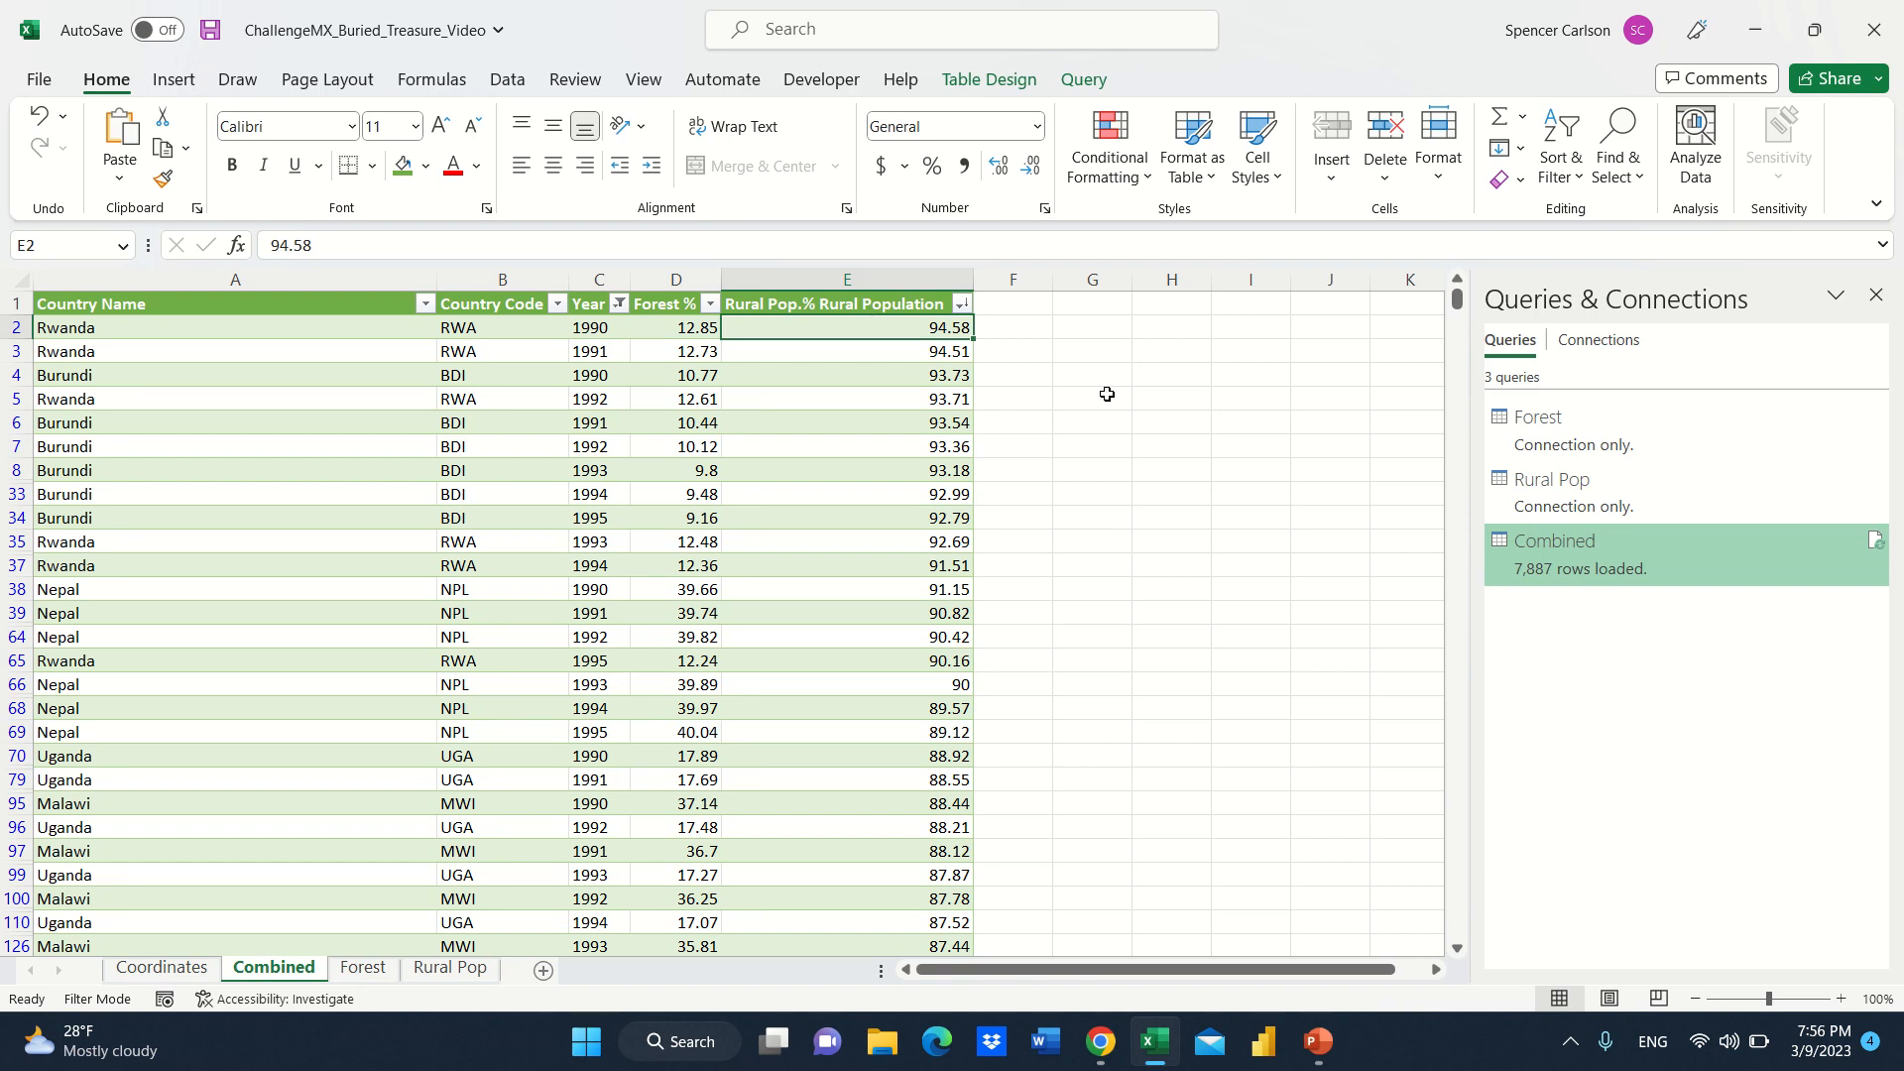
key("Down")
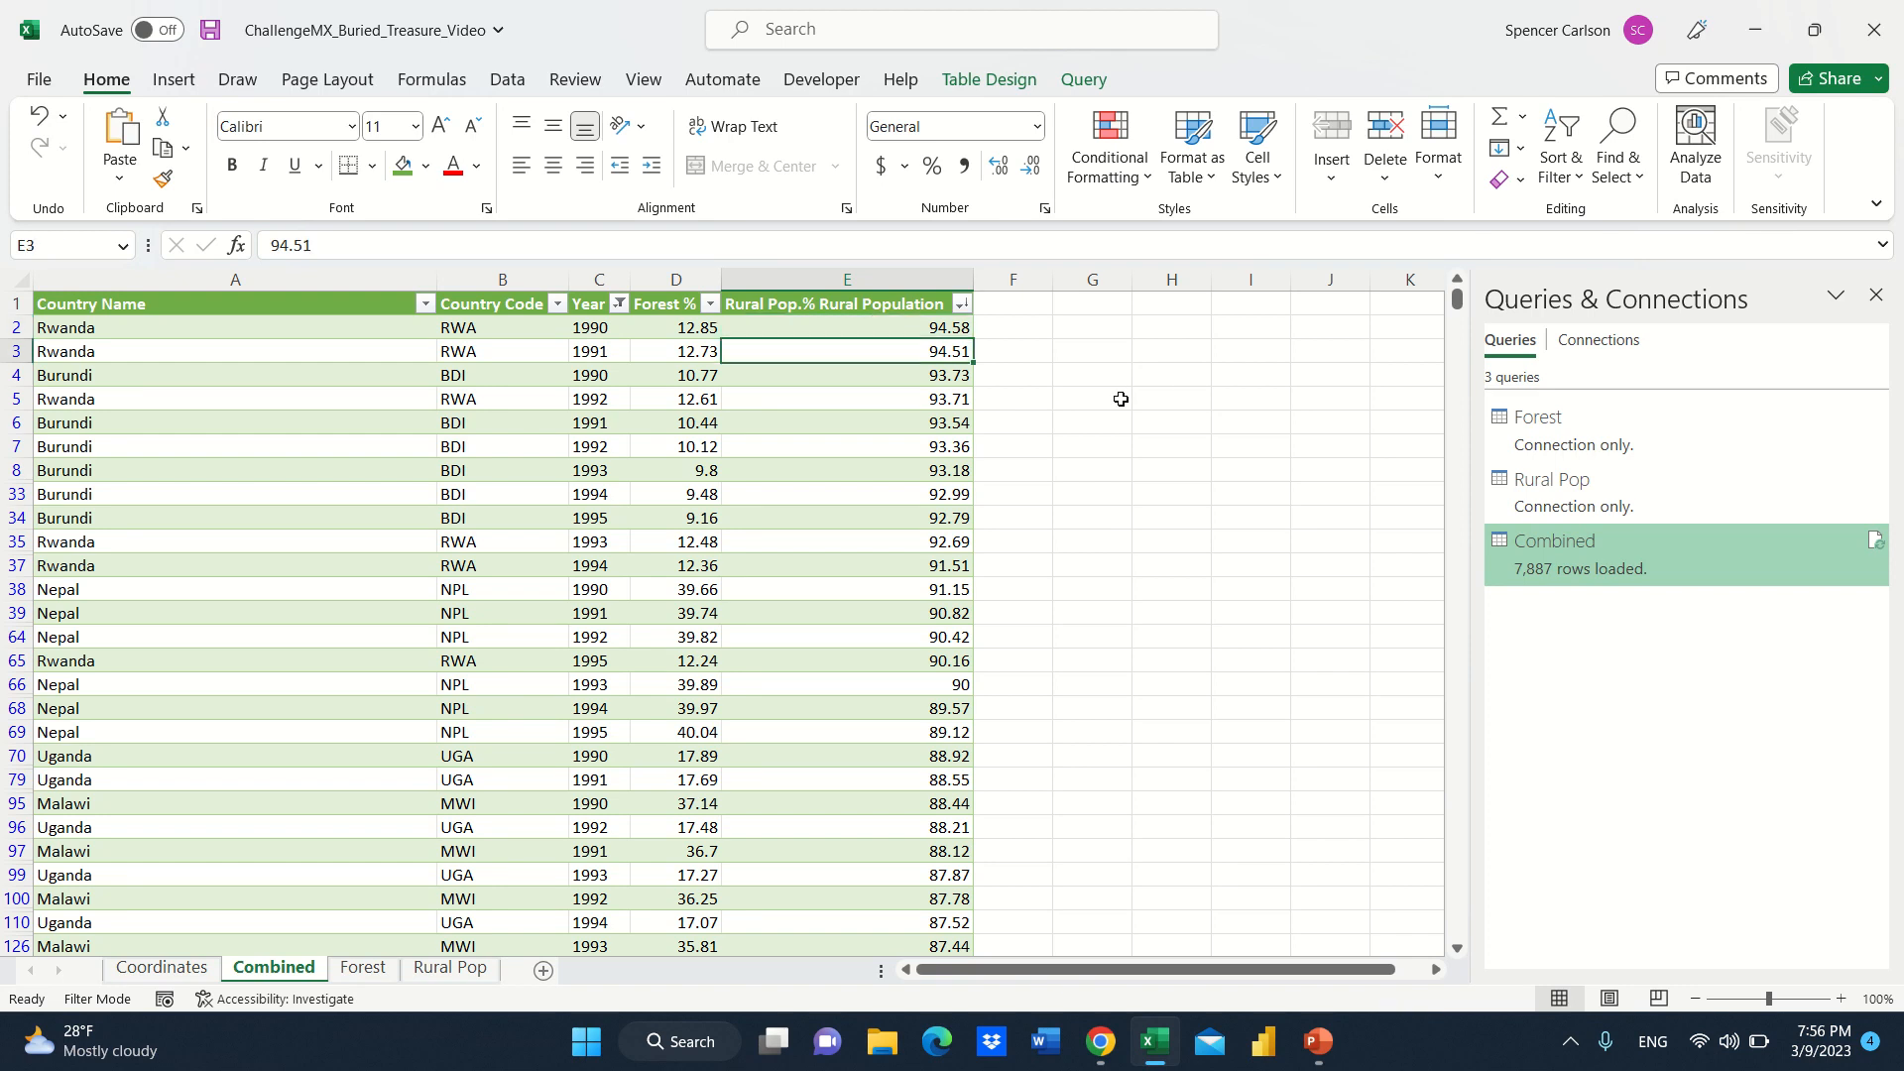
key("Up")
key("Down")
key("Down")
key("Down")
key("Down")
key("Down")
key("Down")
key("Down")
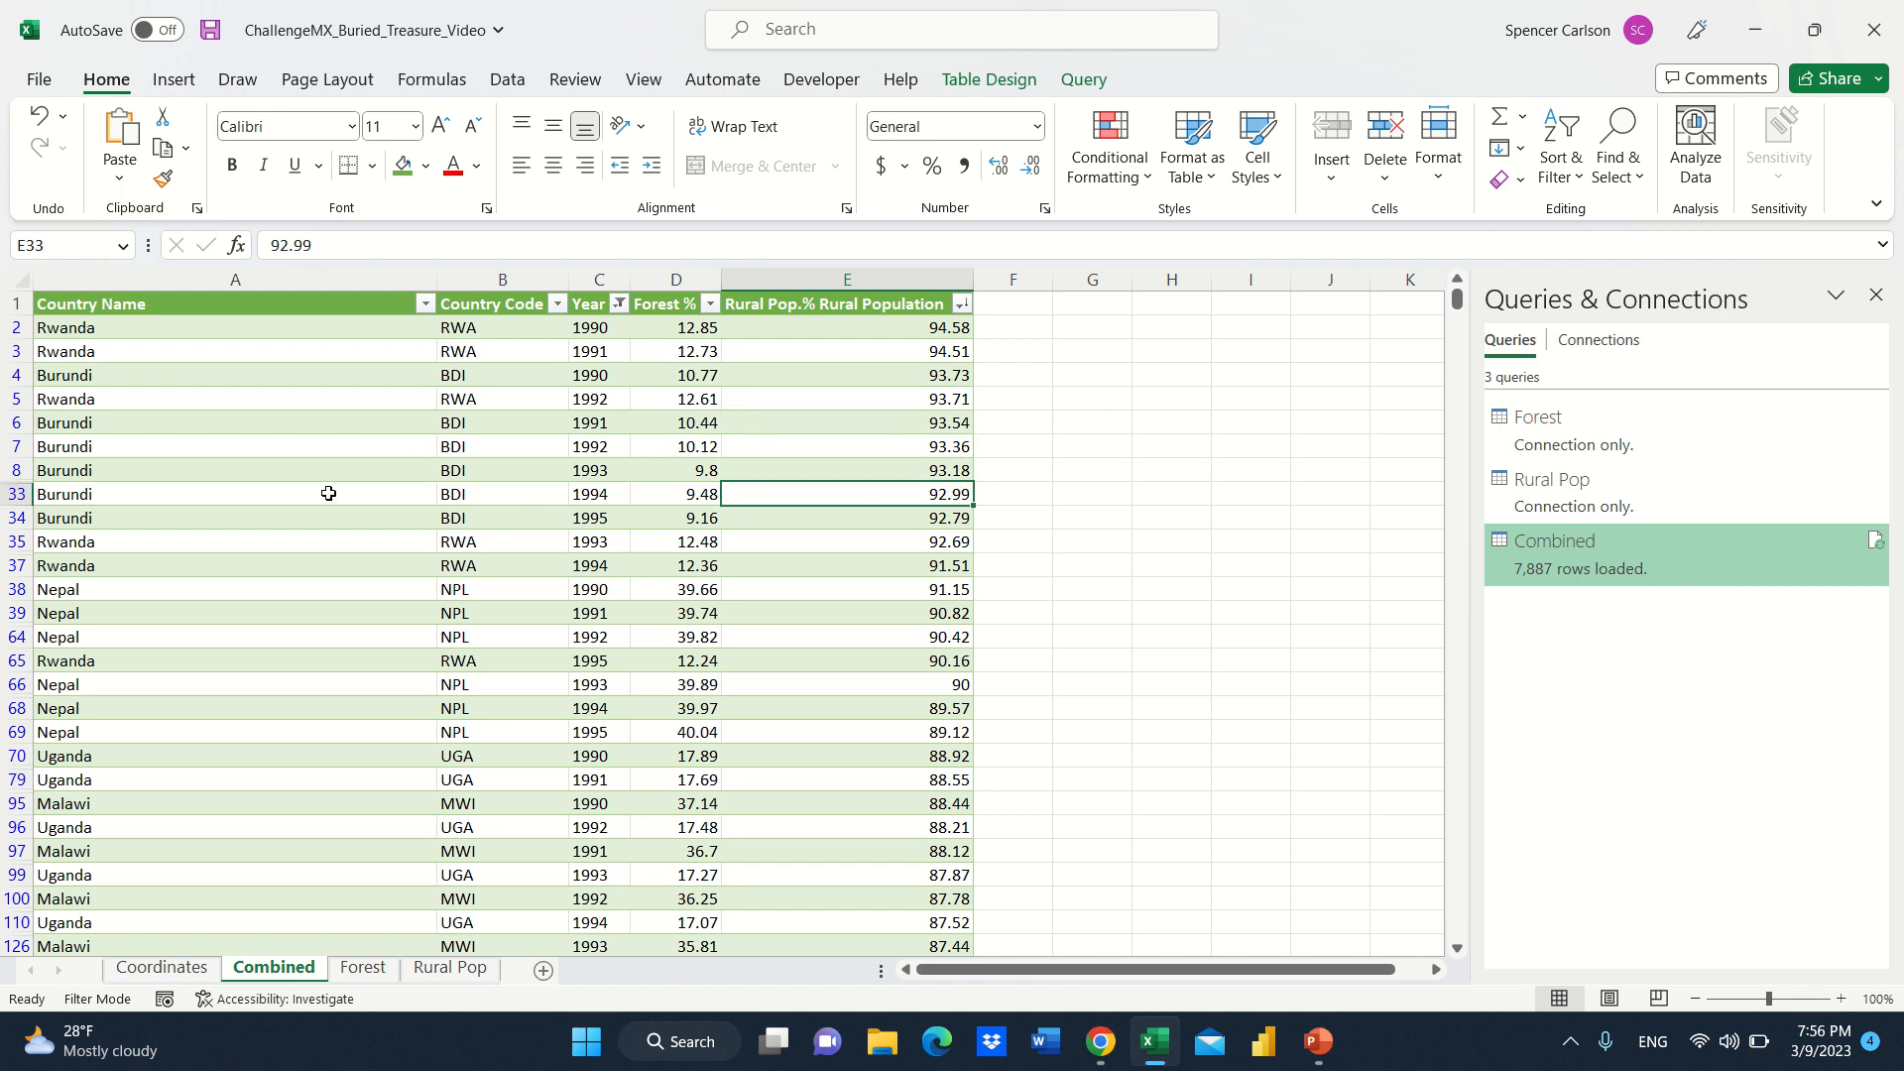
Enter 92.99 on the Coordinates sheet as the answer to the question about the 8th highest rural population.
left_click(201, 971)
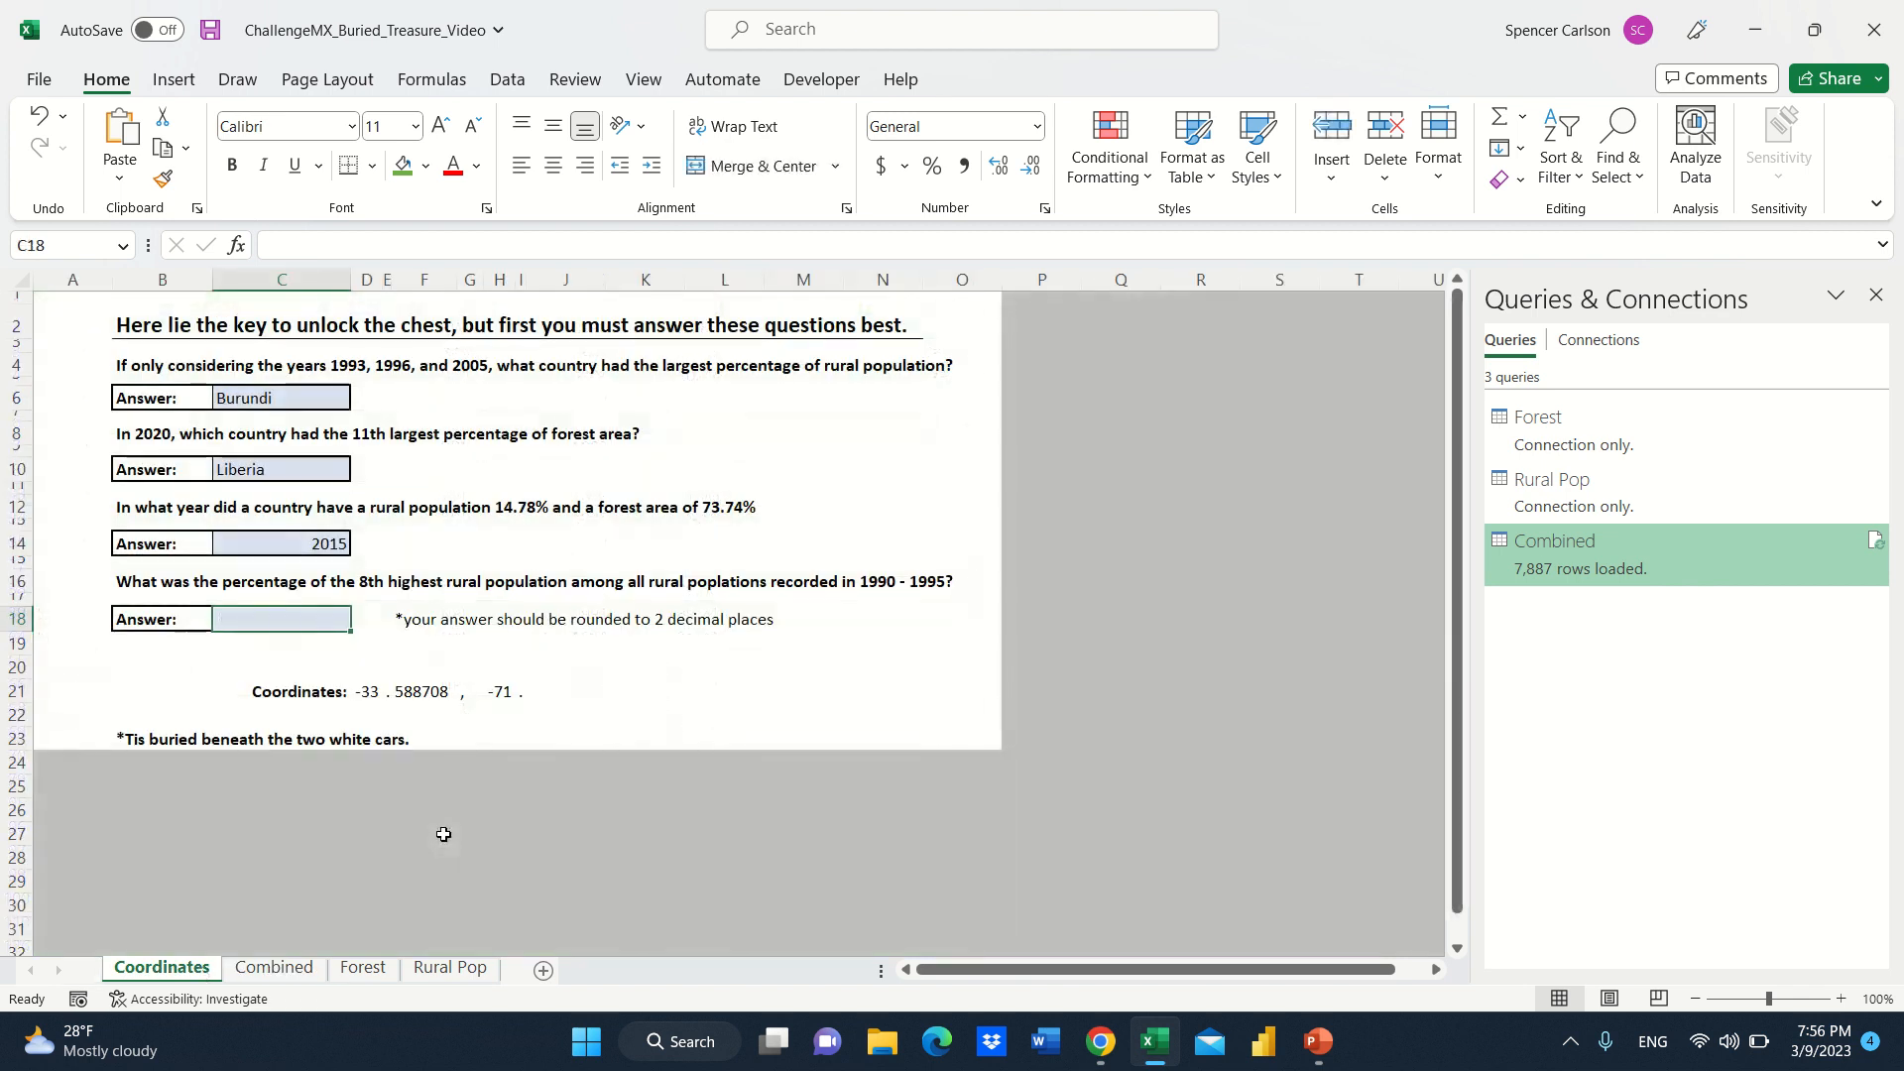
type("92.99")
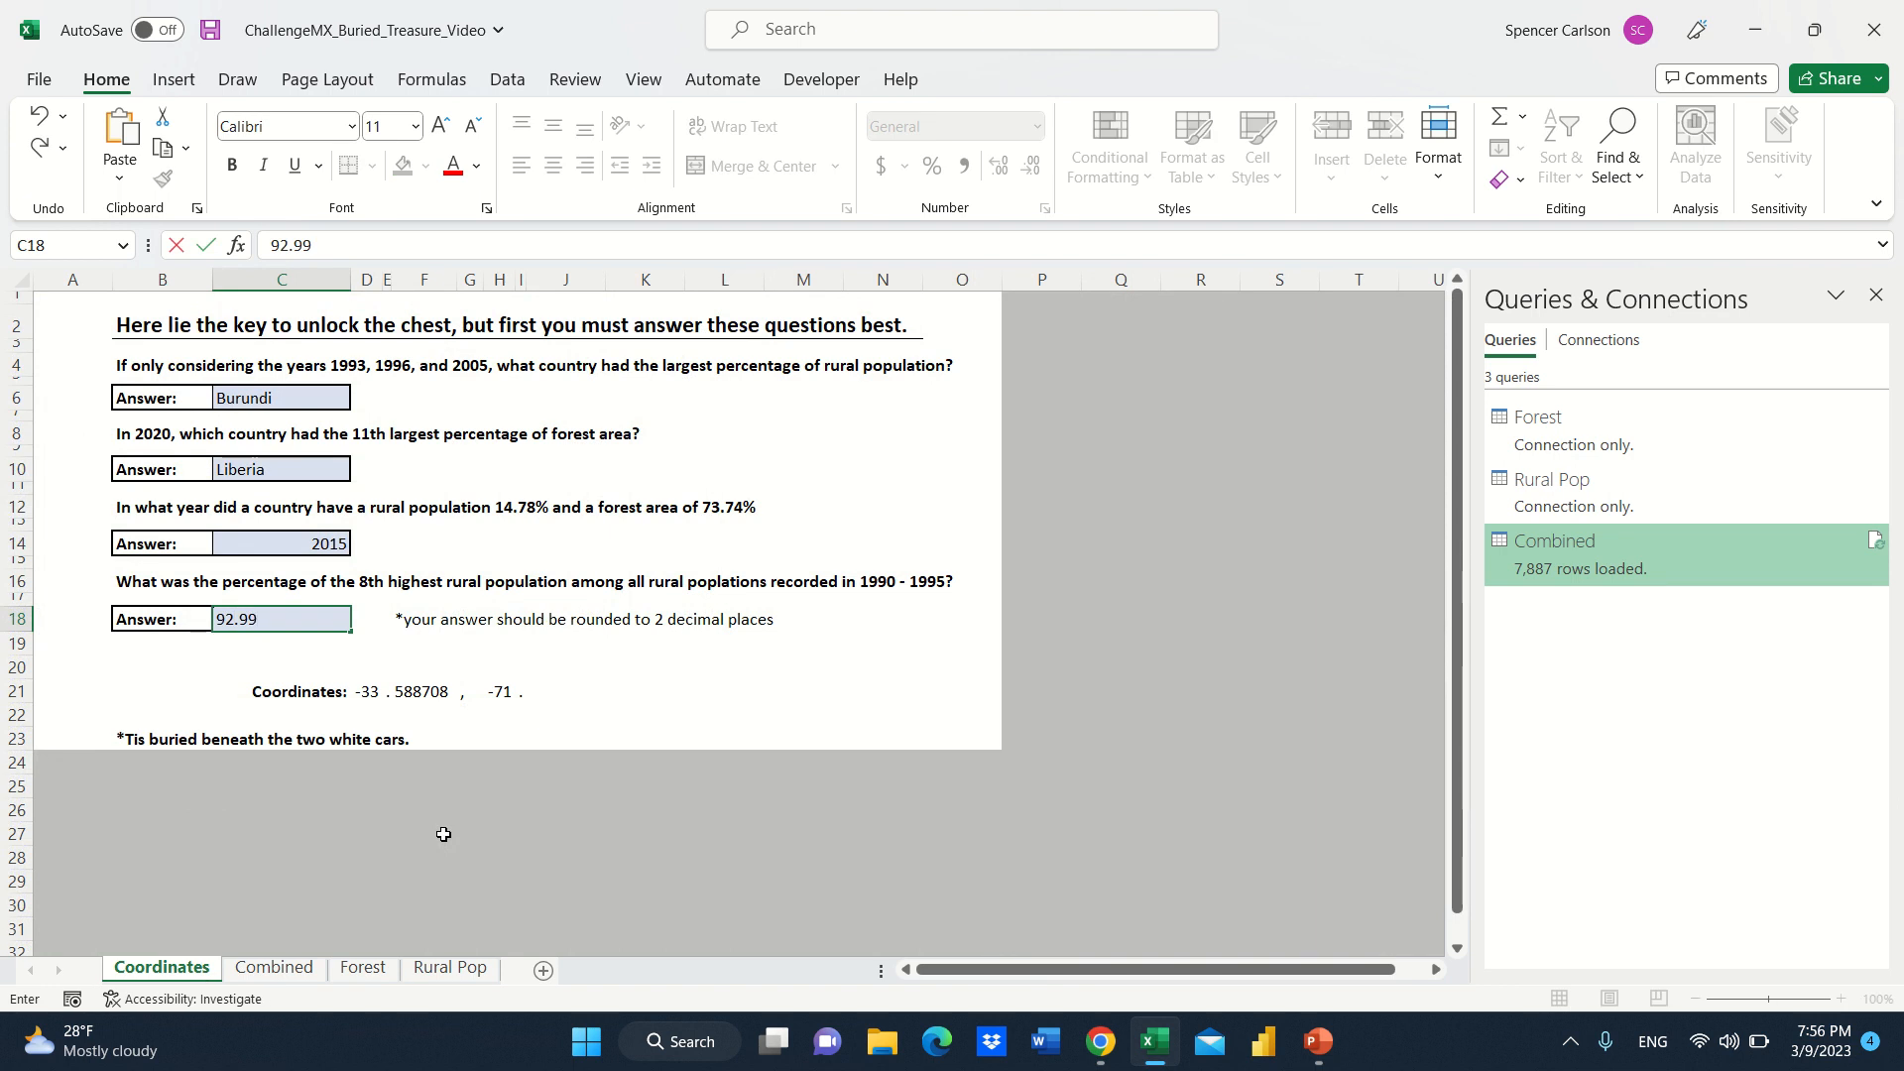
key("Return")
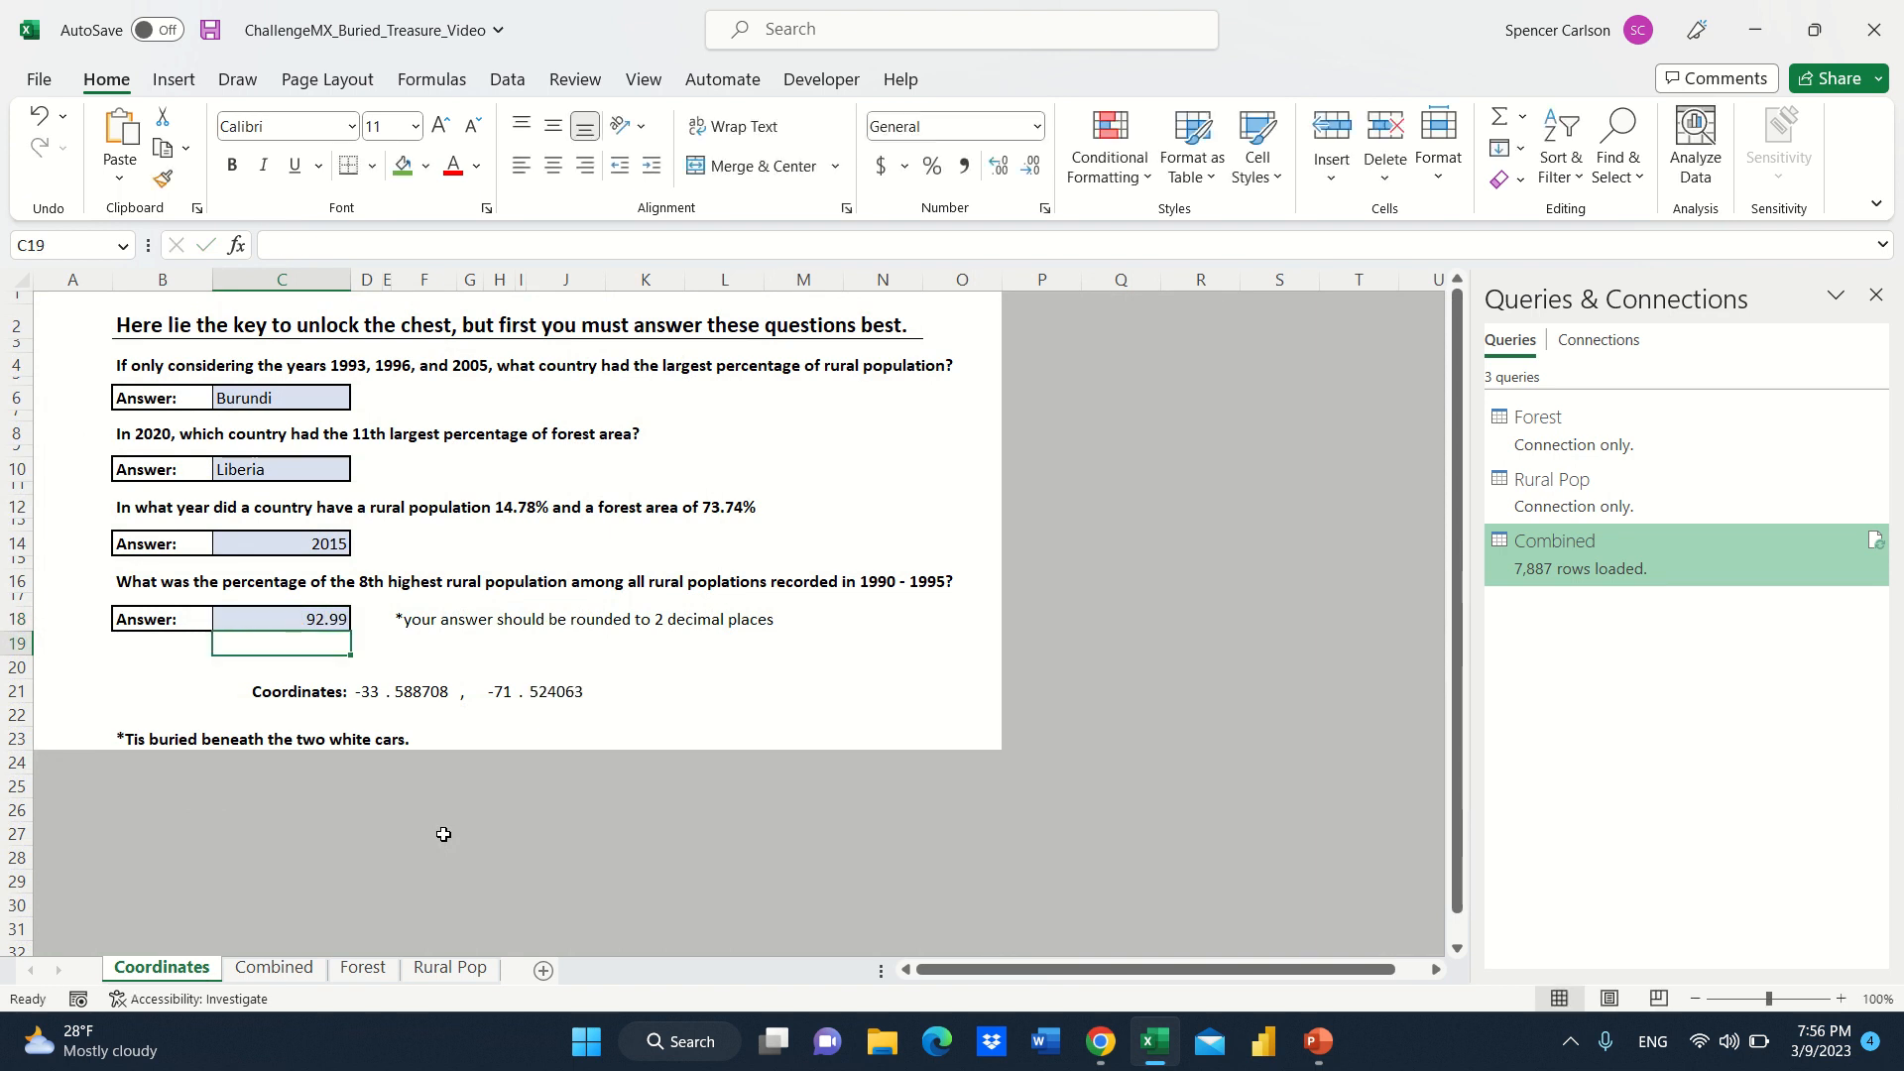
left_click(789, 683)
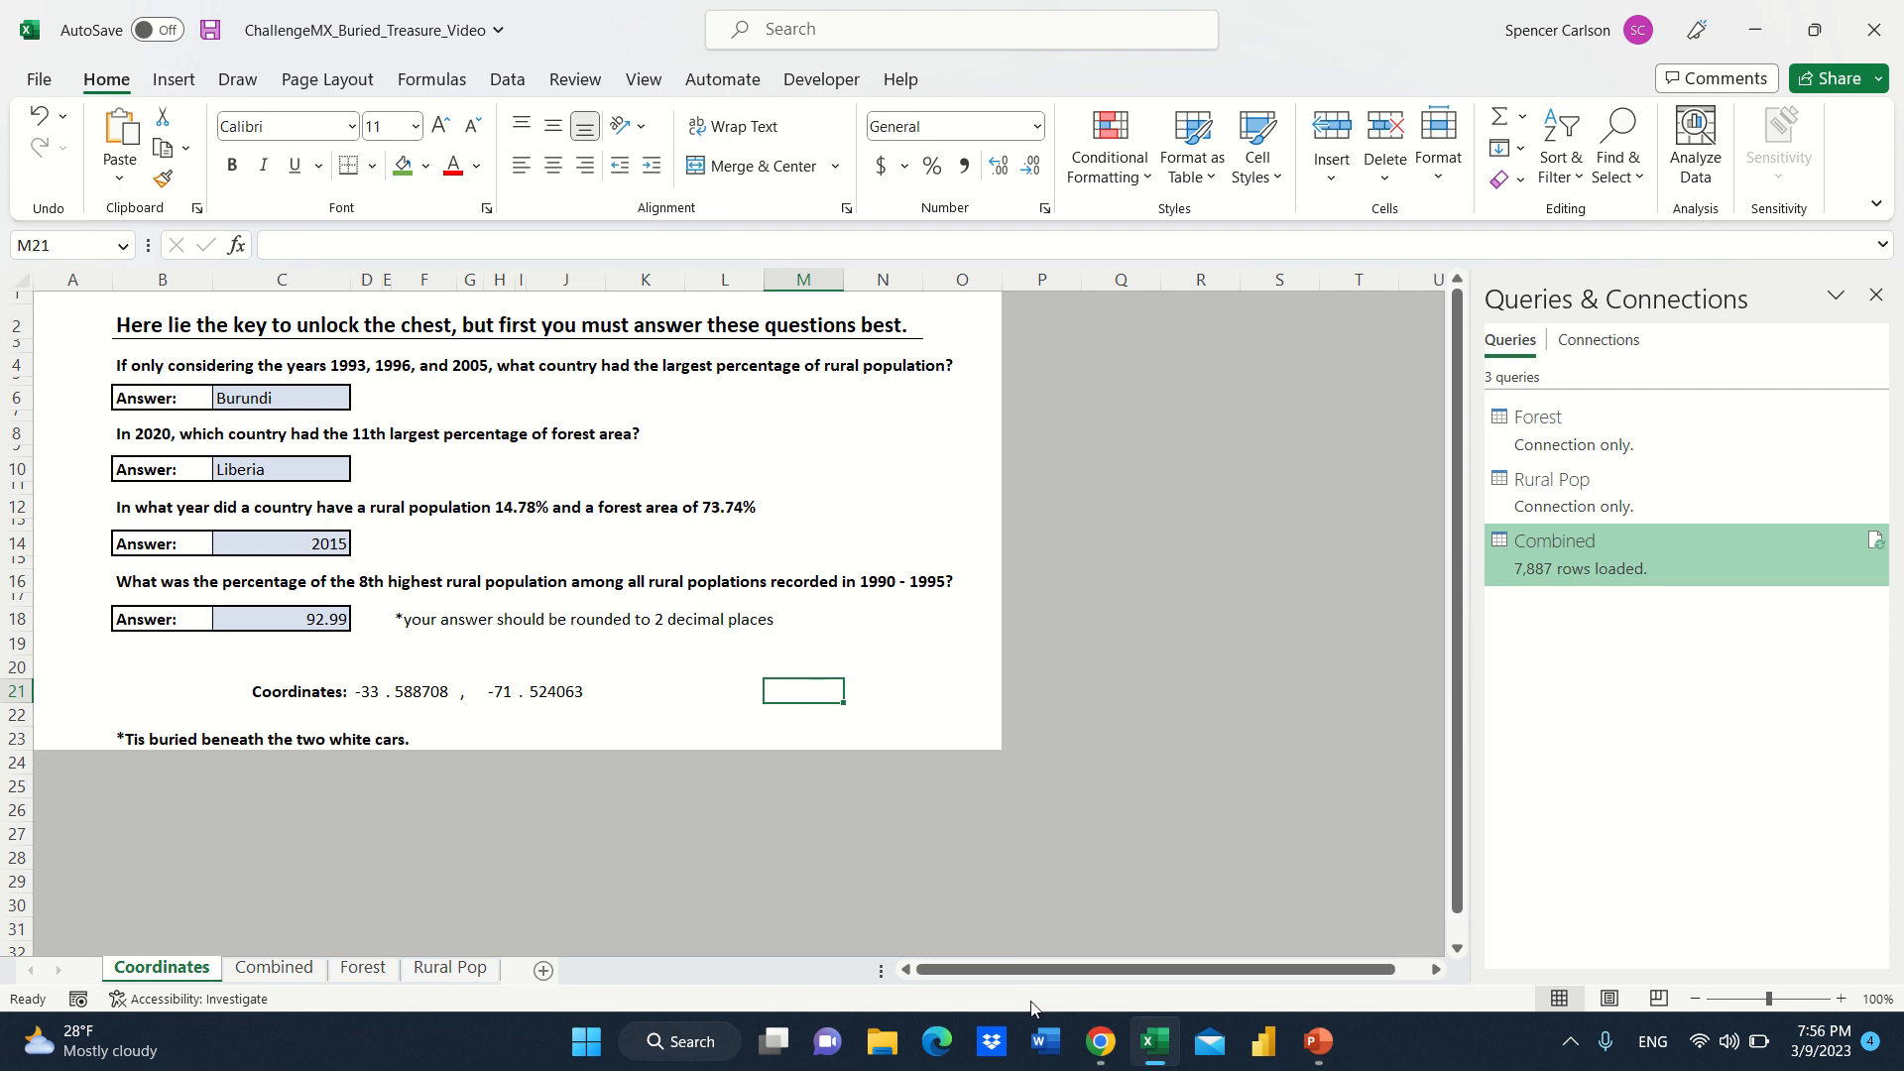
Switch to Chrome and open the map for the coordinates -33.588708, -71.524063 in Google Maps.
left_click(1100, 1041)
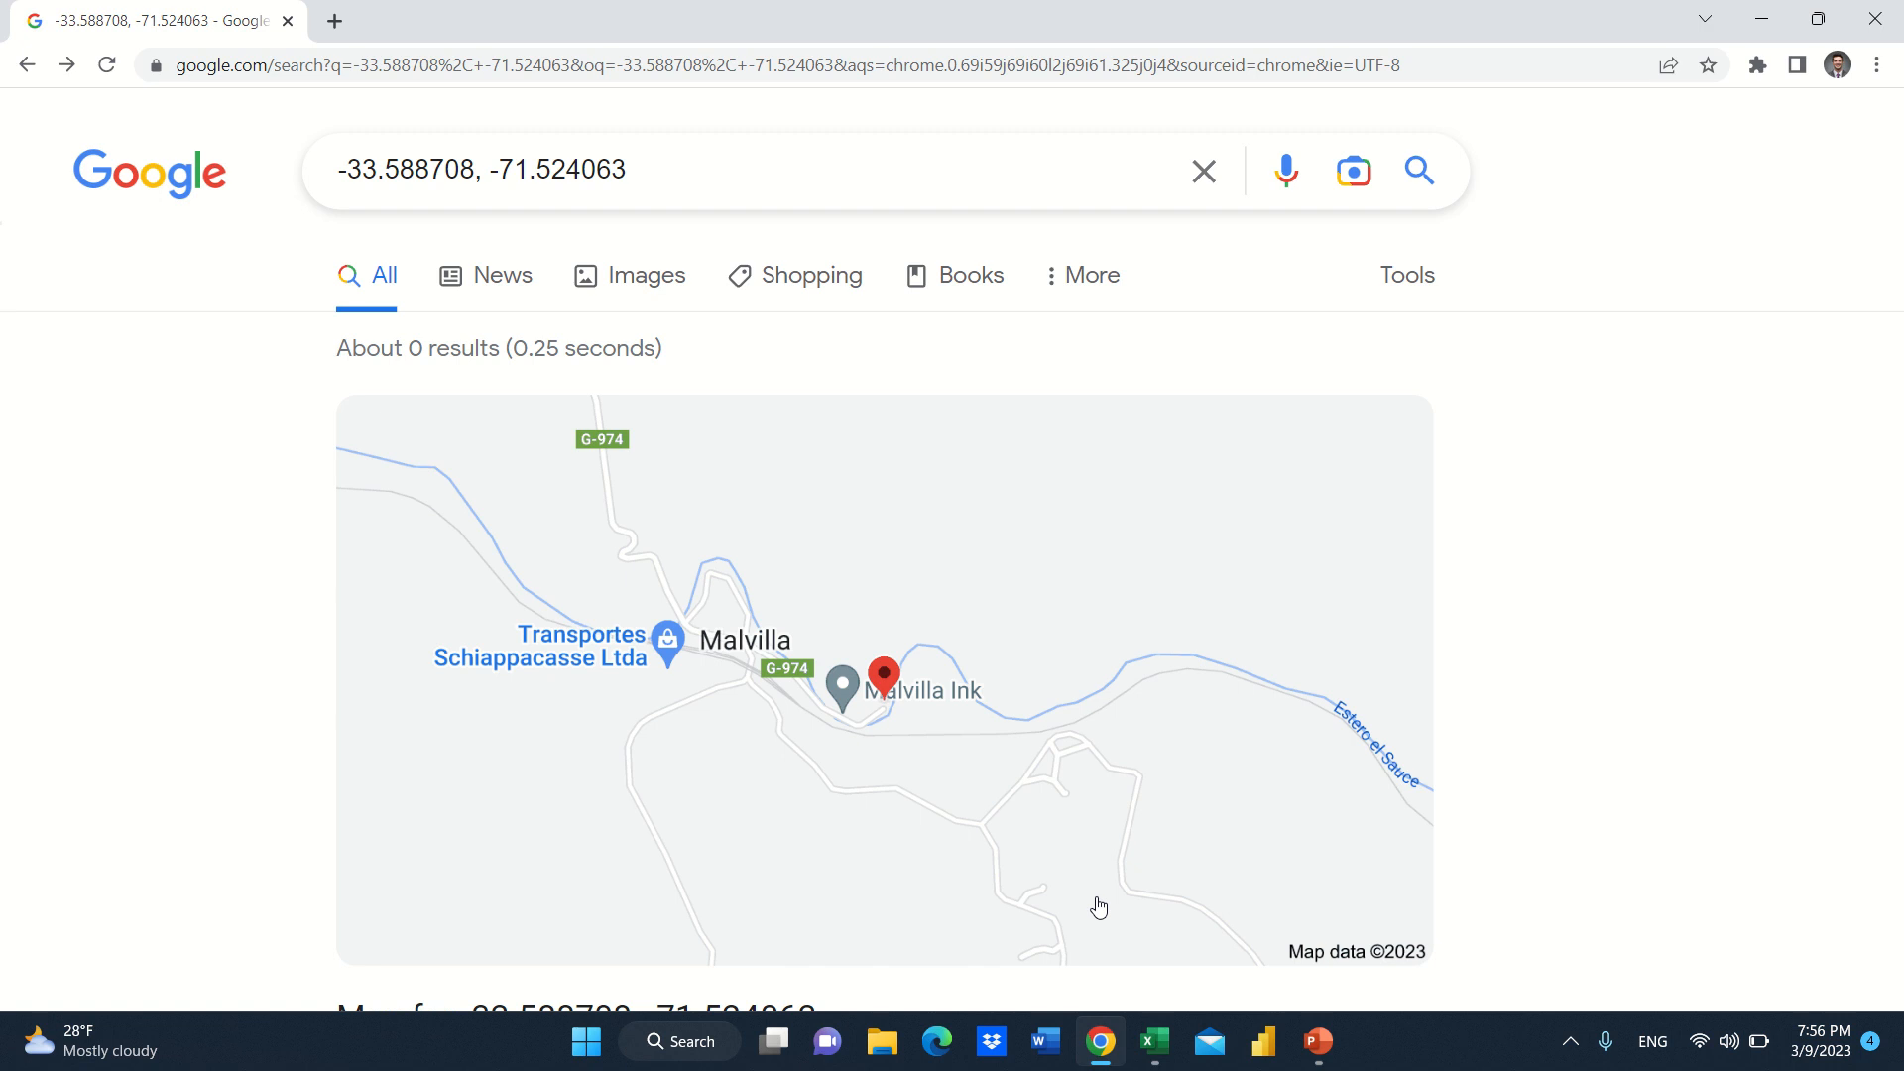
scroll(1097, 905, "down", 1)
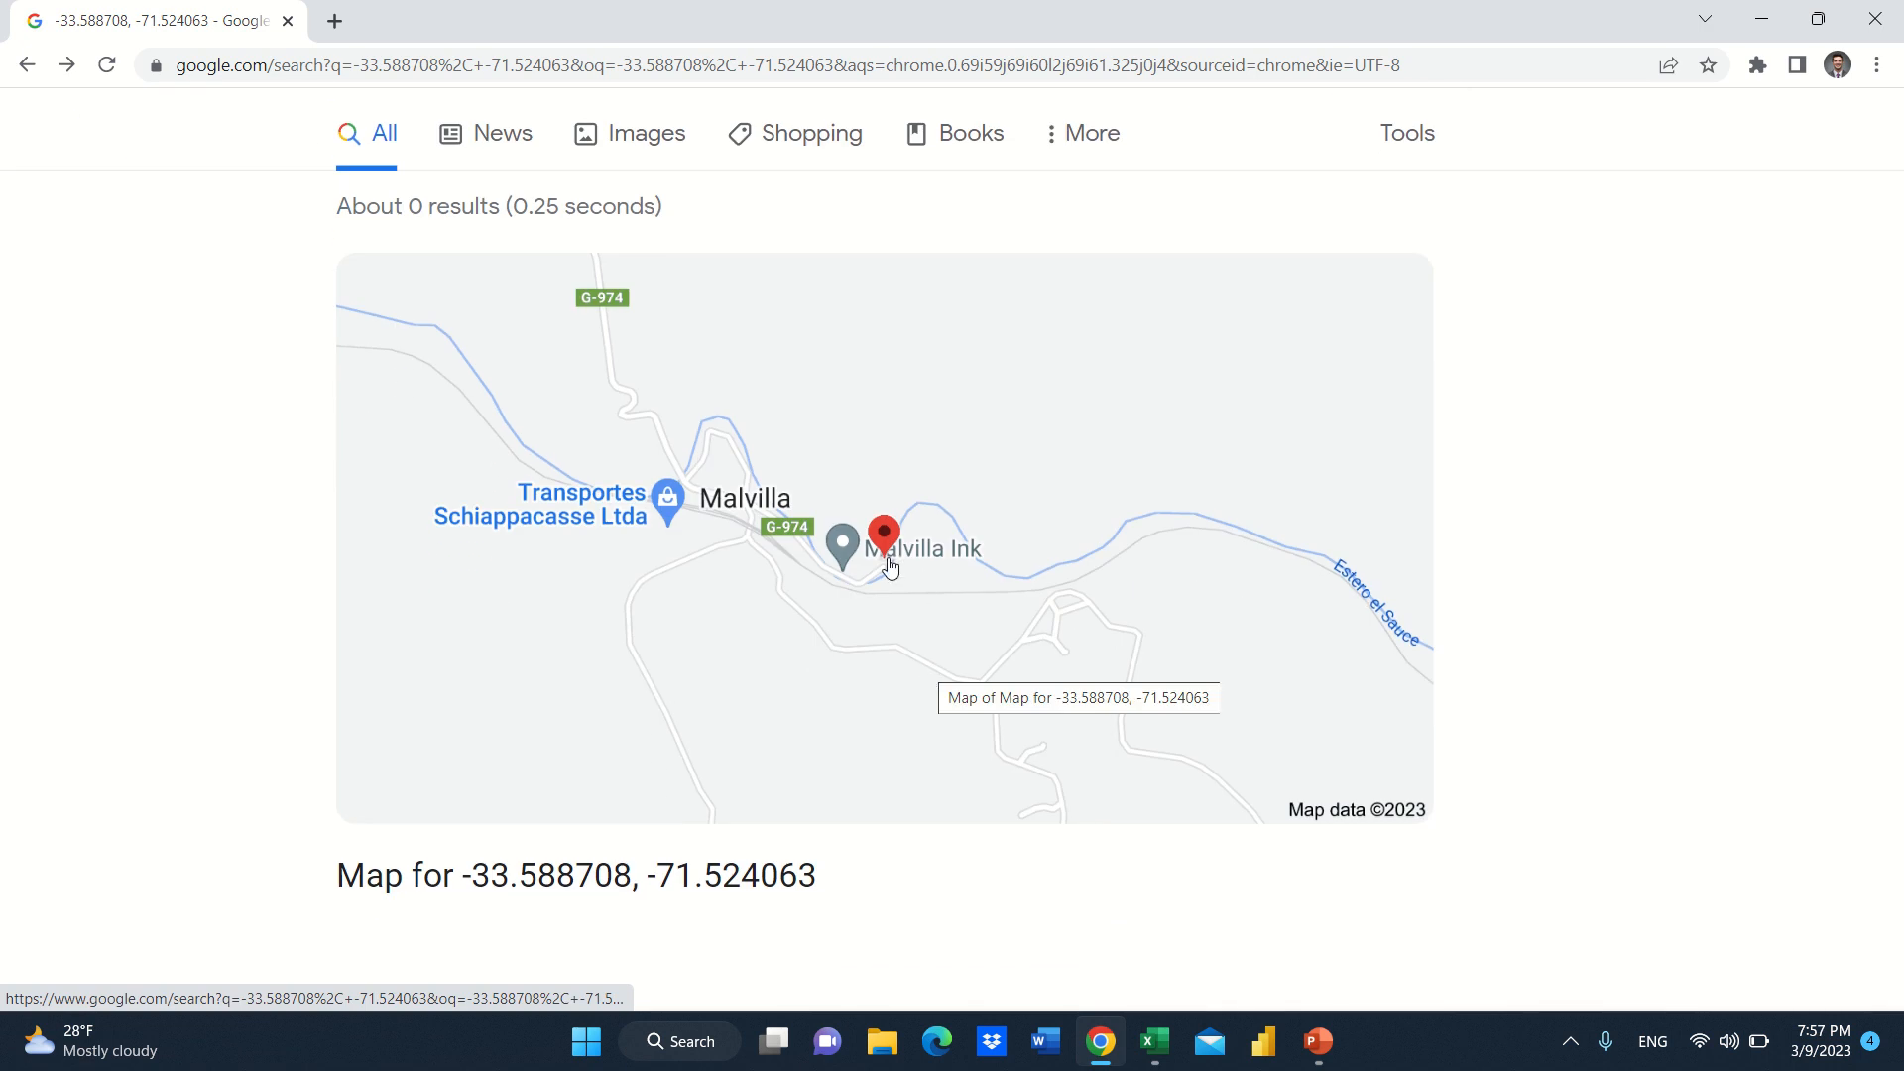
scroll(883, 573, "up", 3)
scroll(917, 585, "right", 1)
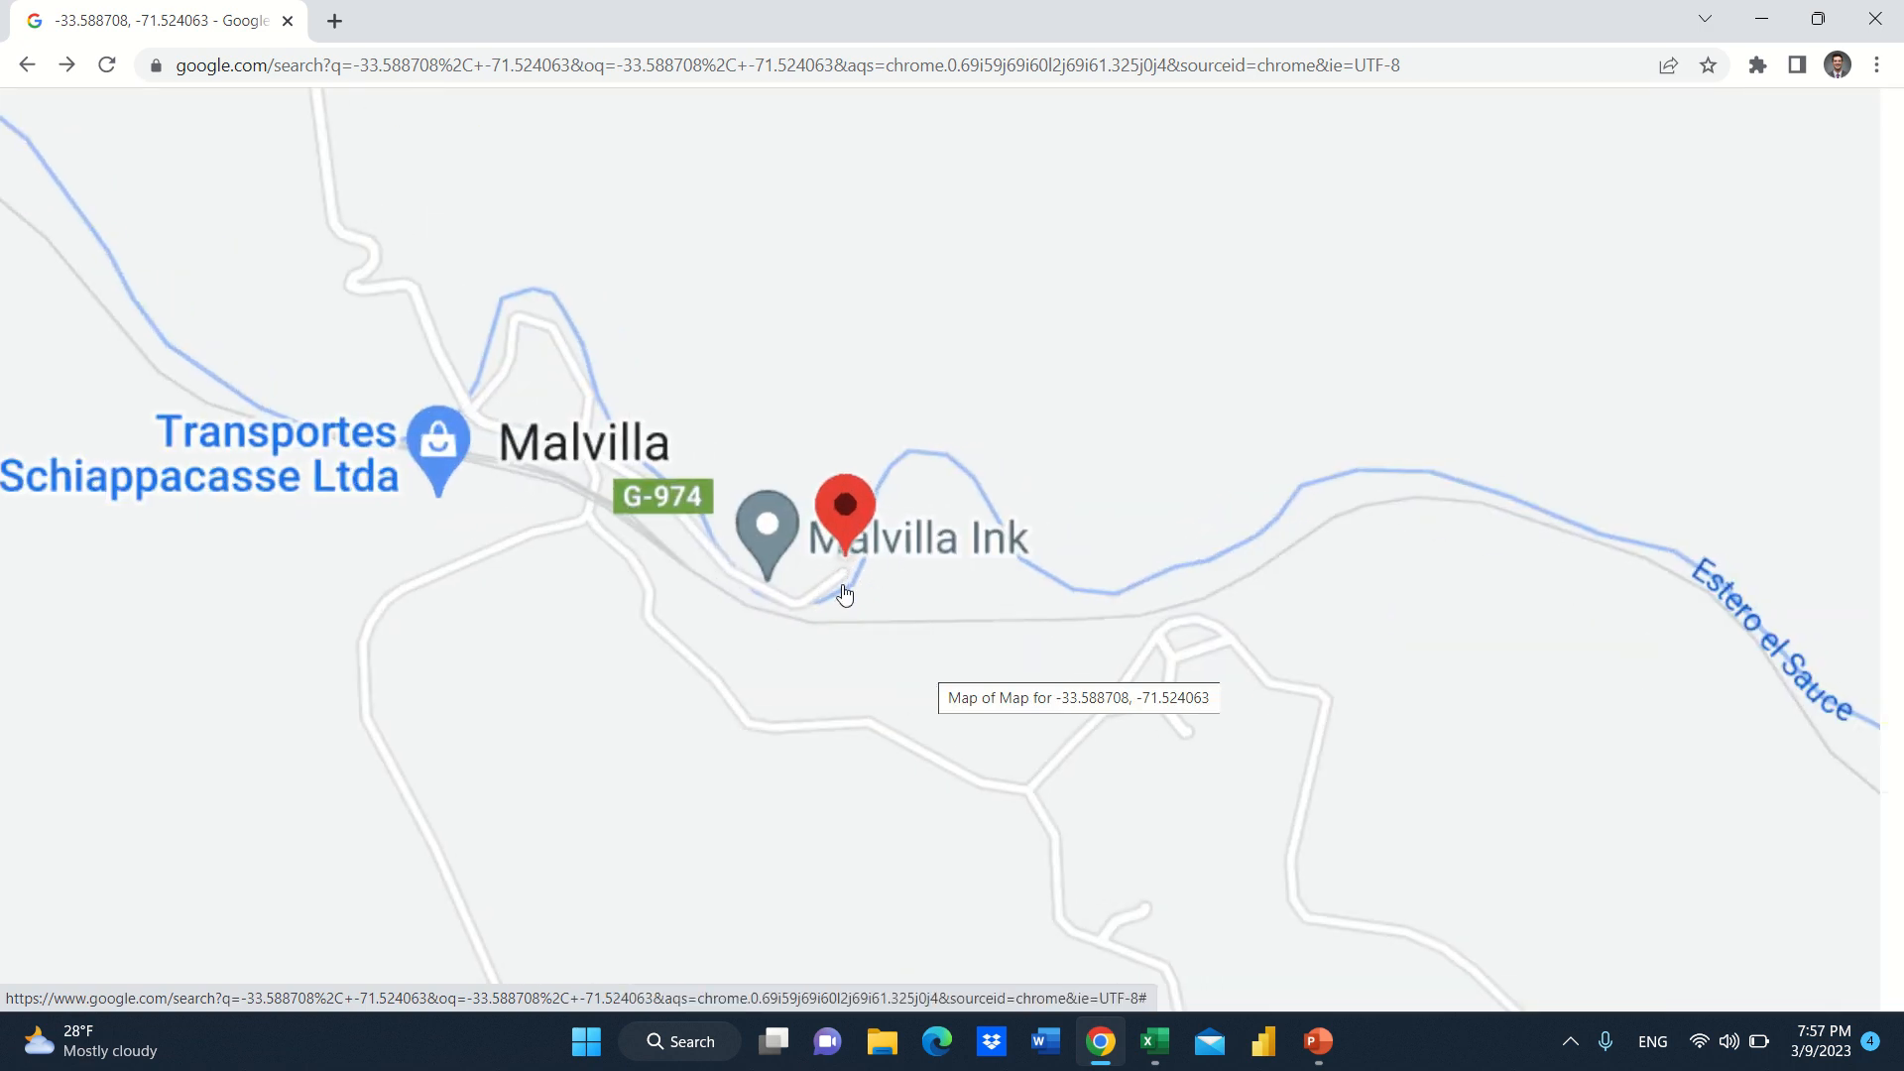
scroll(850, 598, "down", 3)
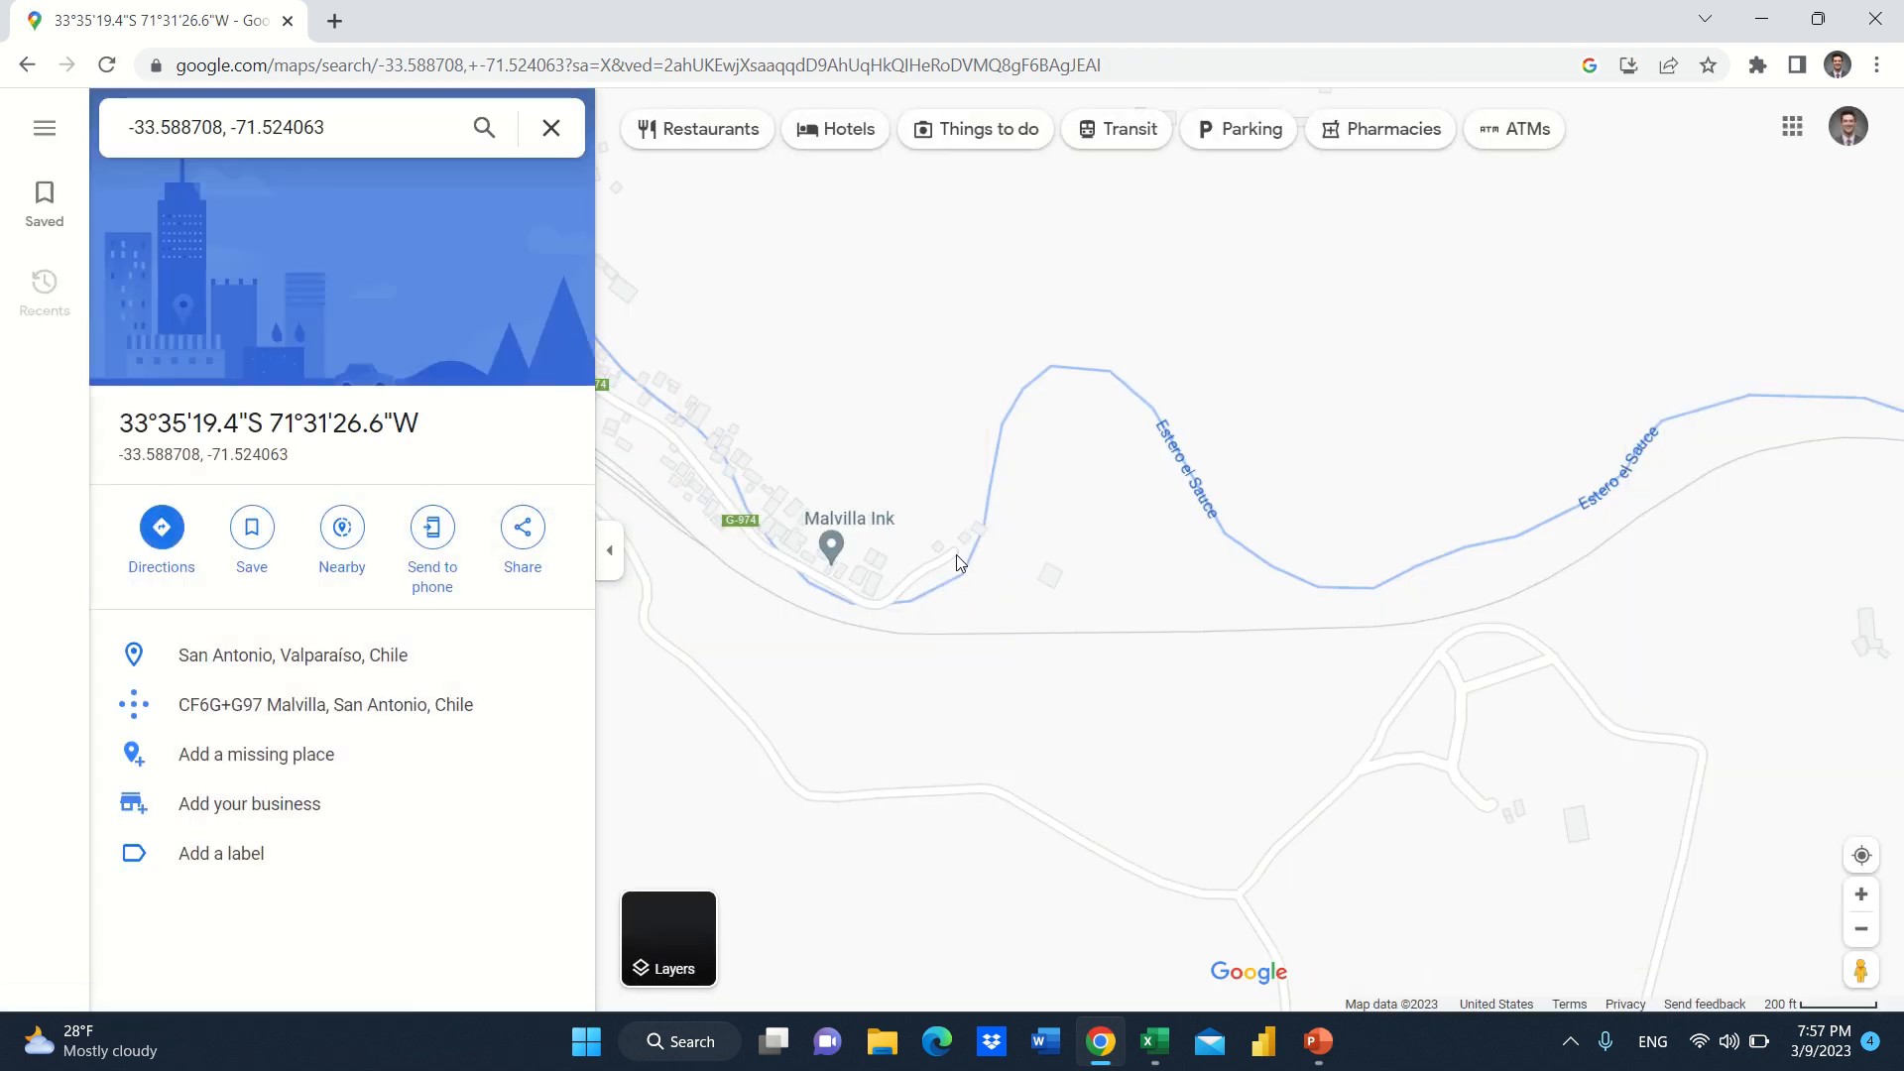
Open Street View at the road spot by the coordinates and turn the view to find the two white cars.
left_click(954, 551)
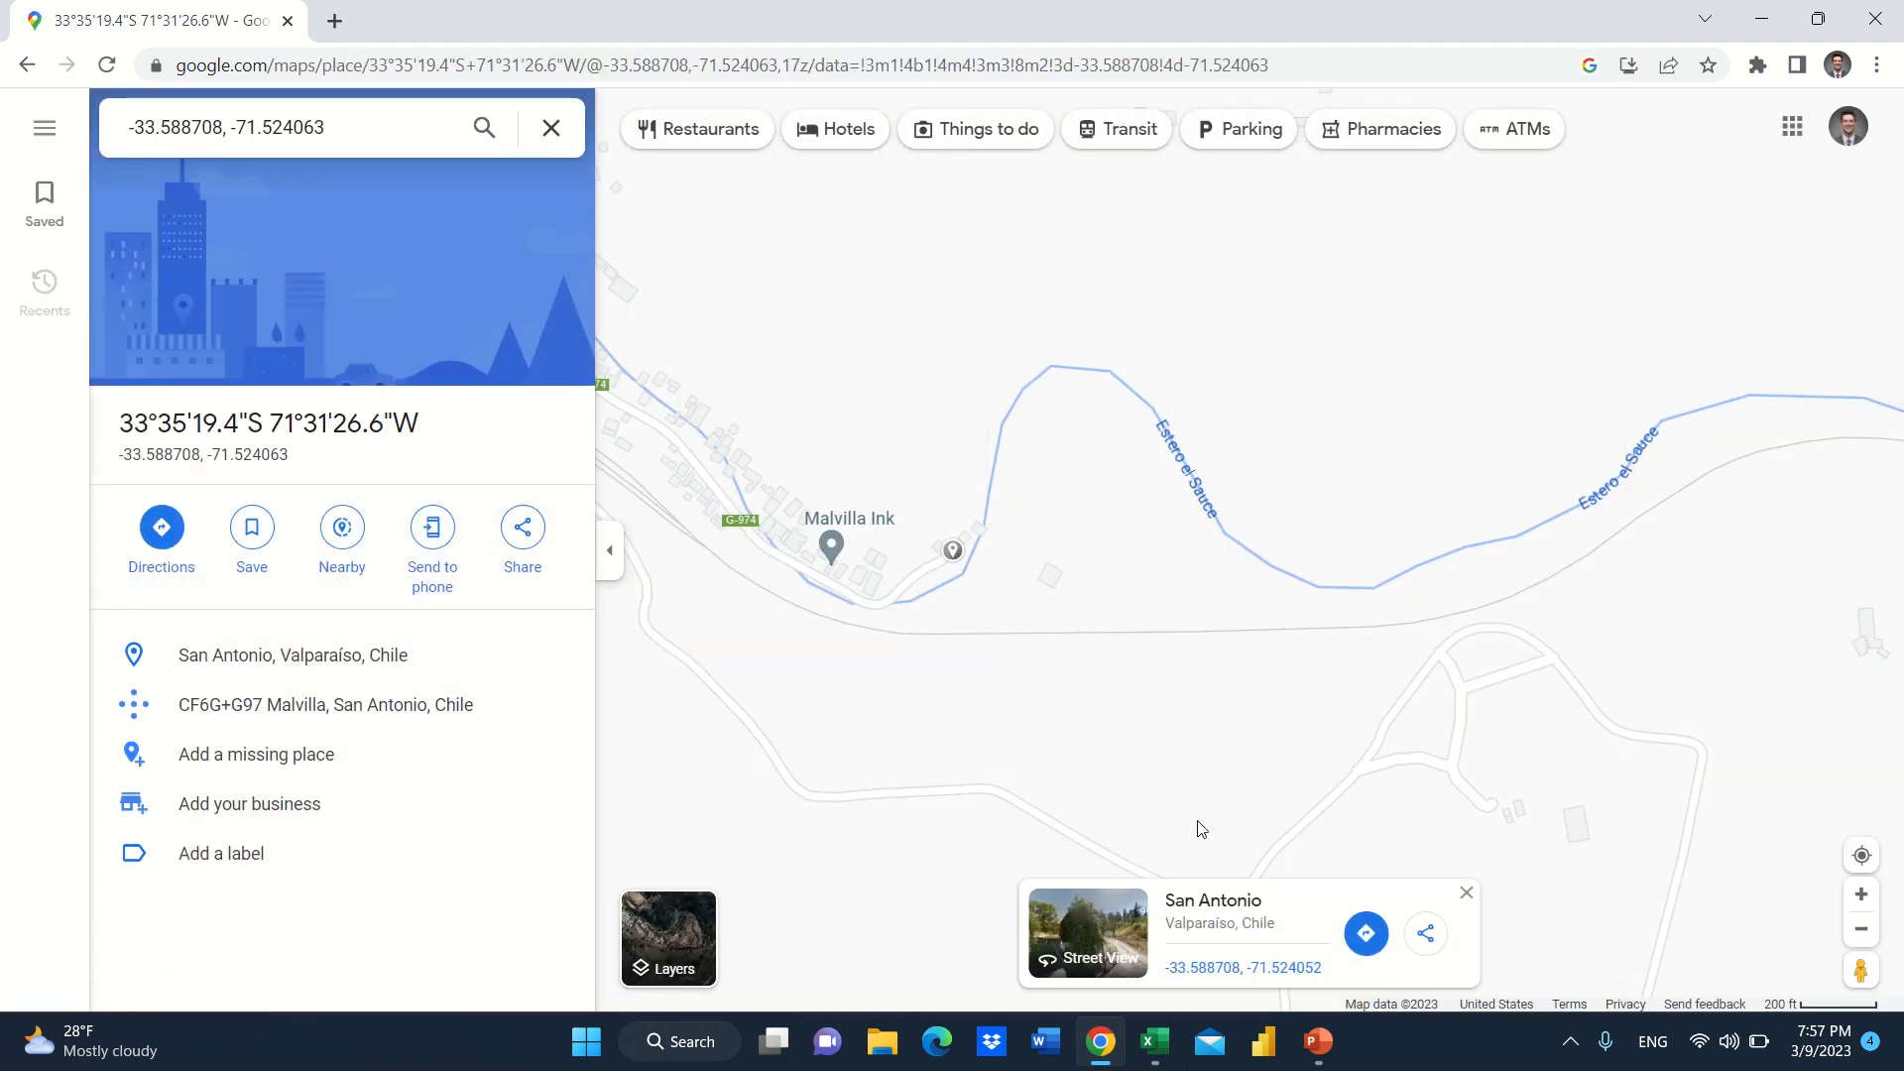
left_click(1091, 937)
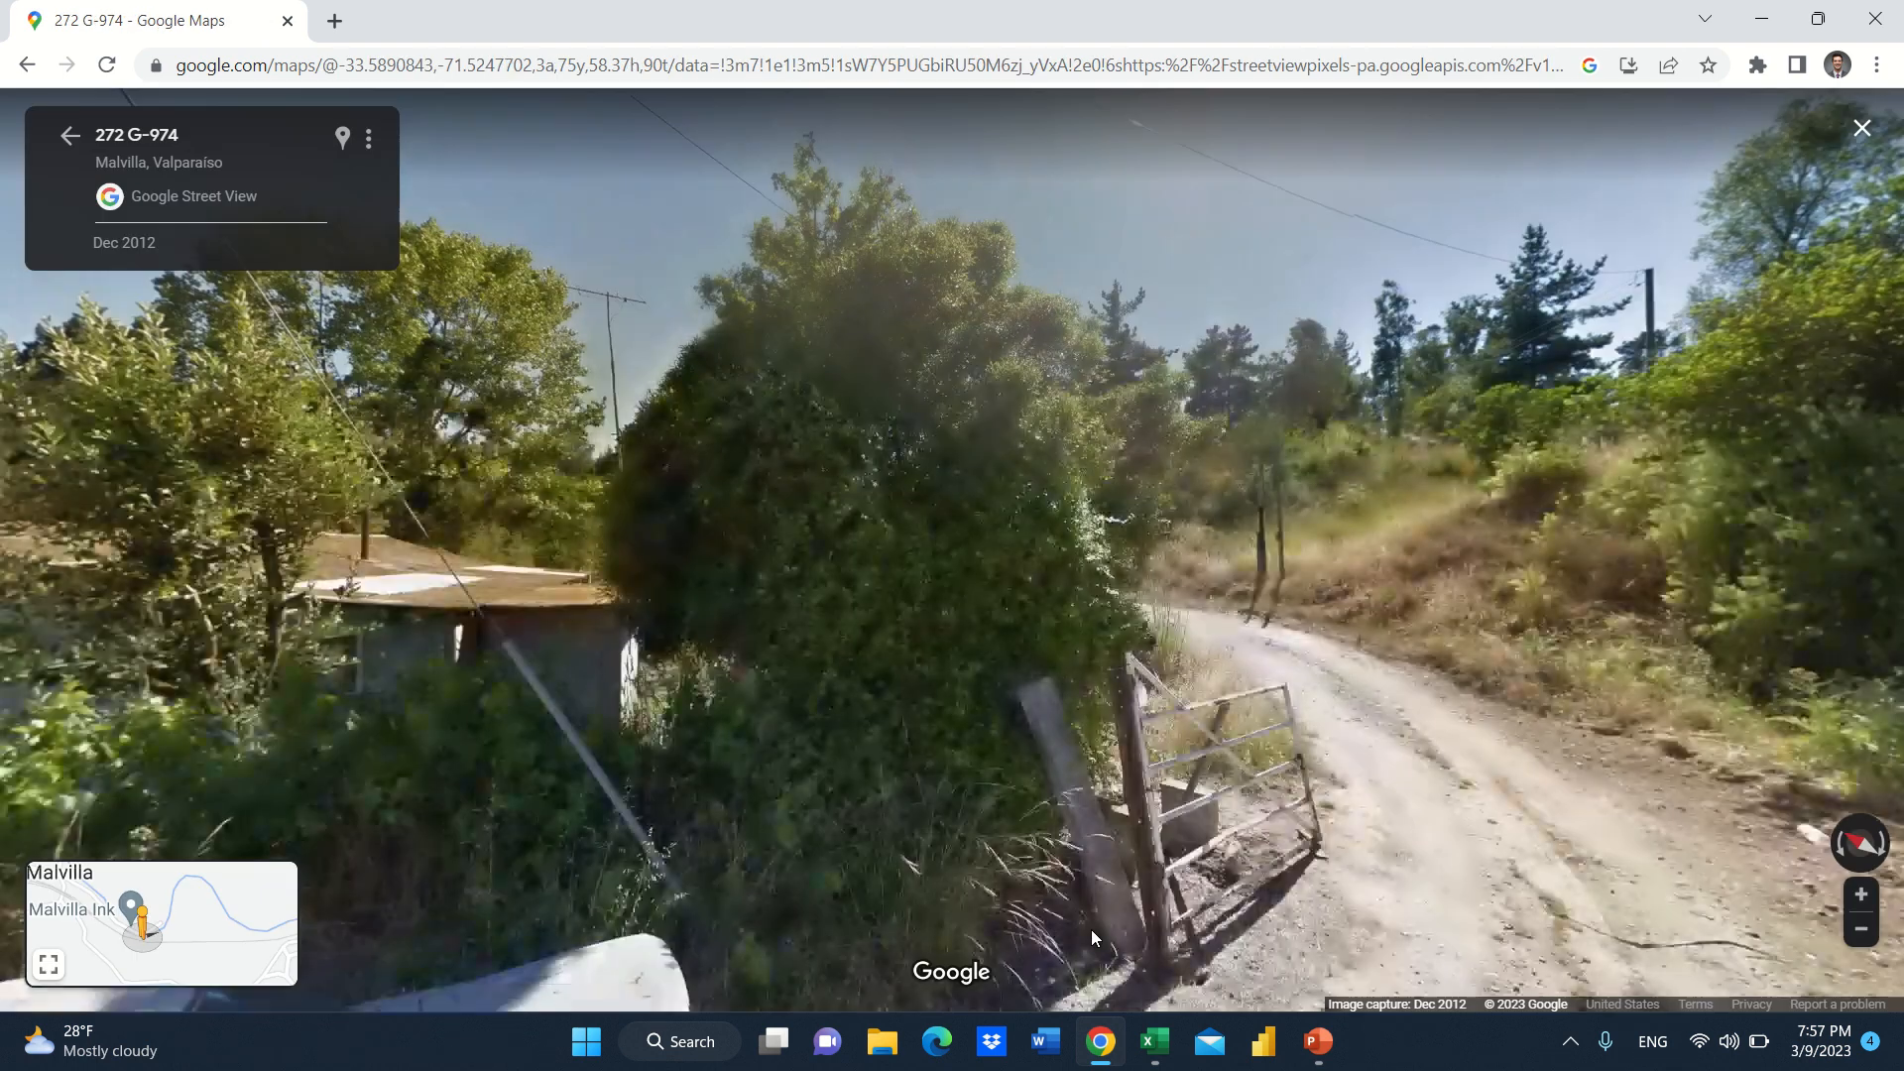
mouse_move(1354, 576)
left_mouse_down()
mouse_move(913, 372)
mouse_move(1330, 285)
mouse_move(998, 357)
mouse_move(1214, 482)
mouse_move(1188, 441)
left_mouse_up()
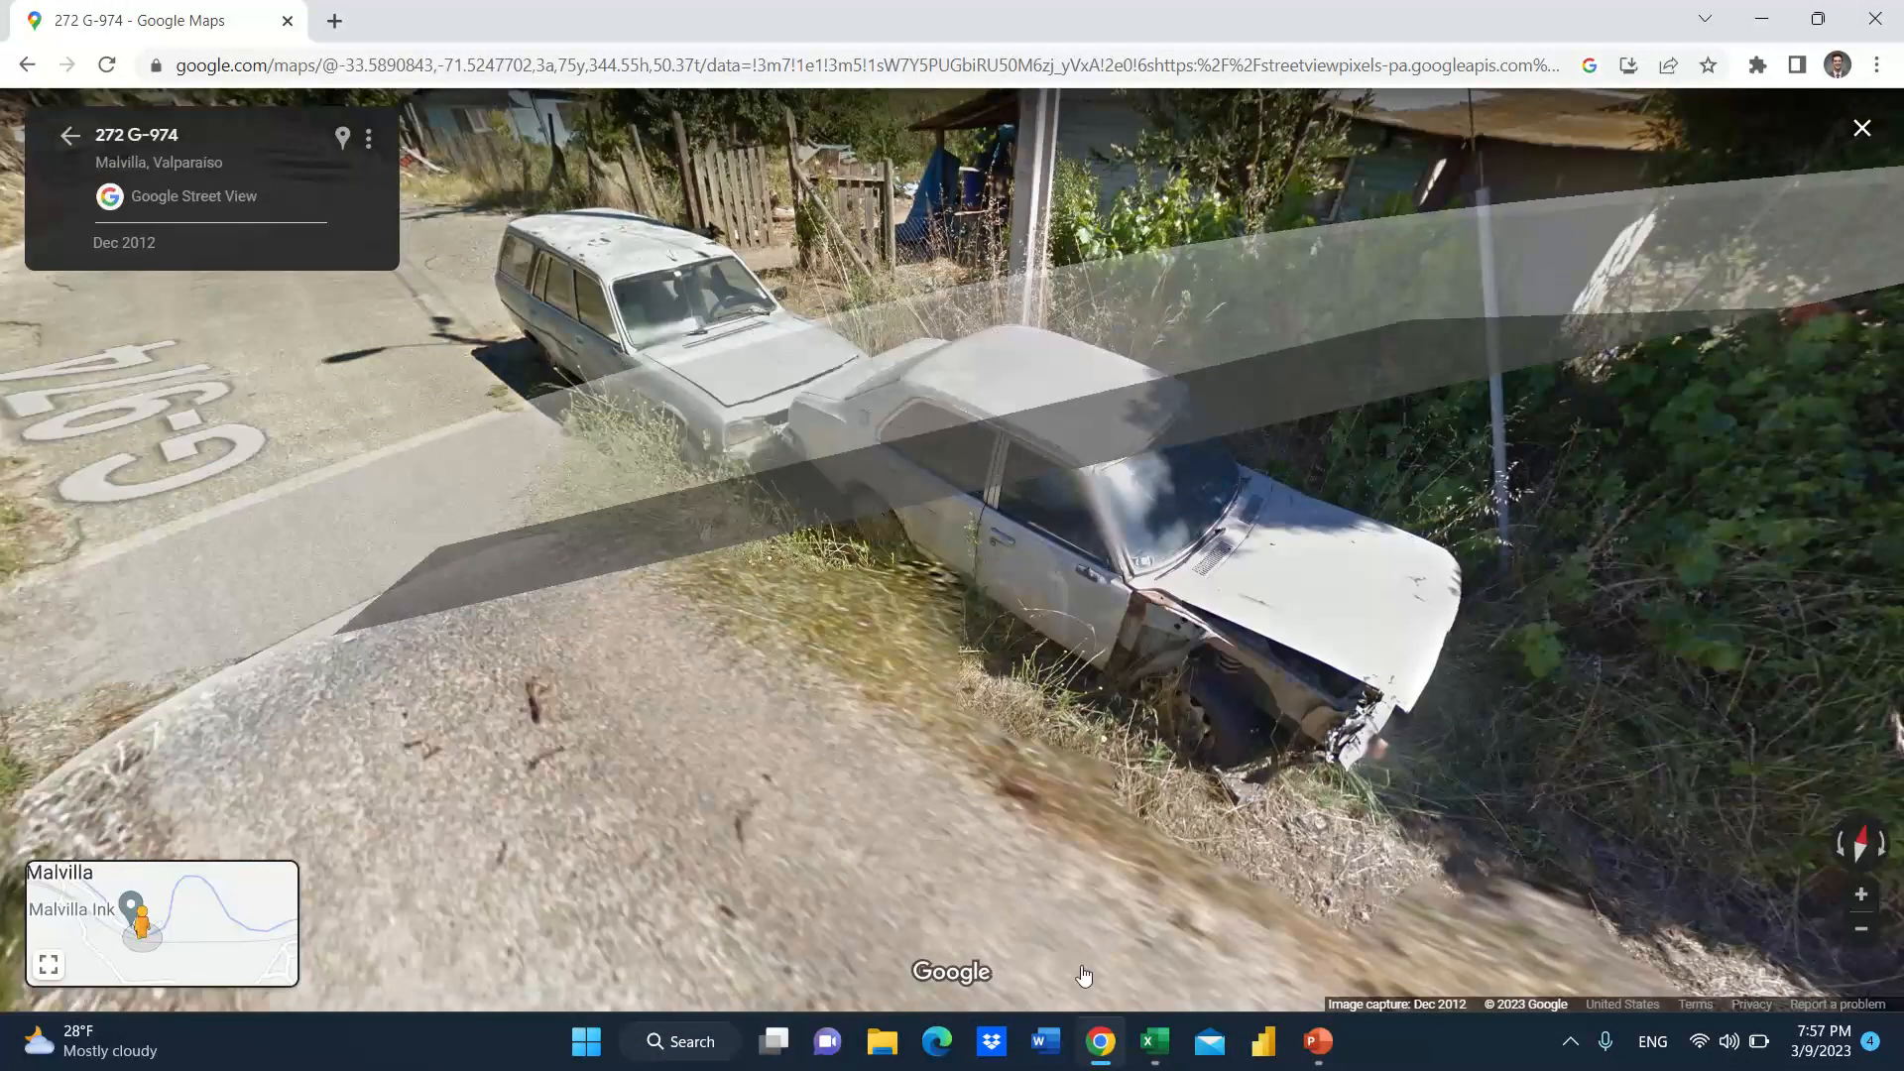